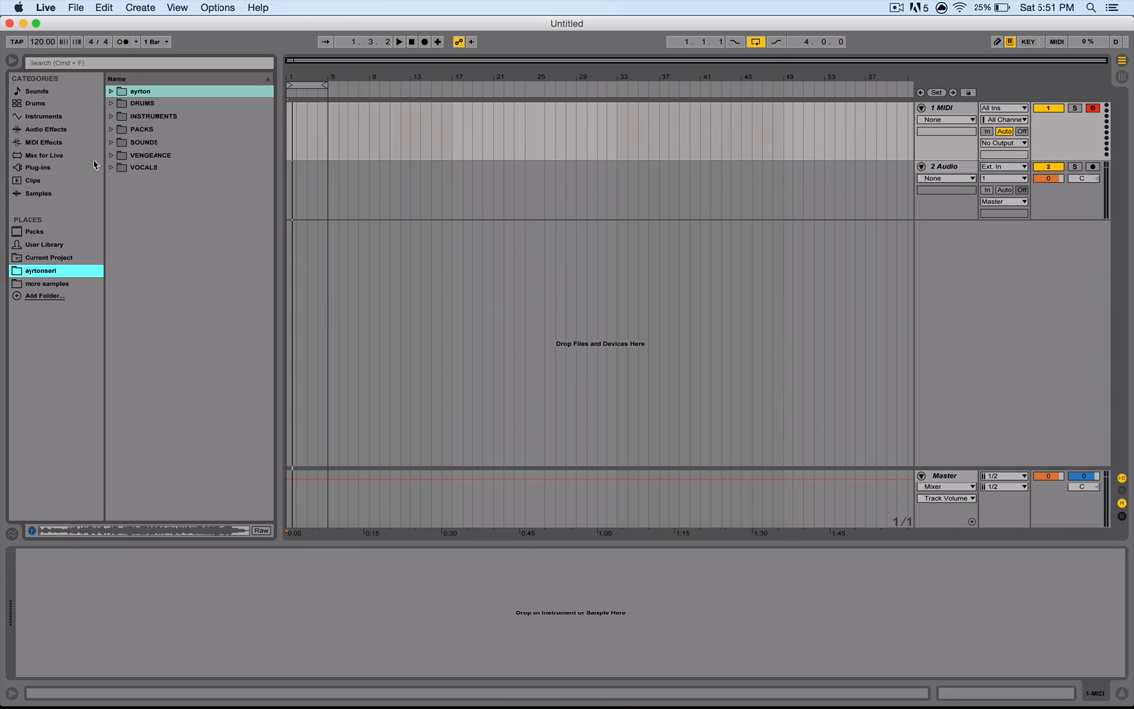
- Expand the DRUMS folder in the user sample folder and browse the trap clap one-shots
{"action": "left_click", "coordinate": [132, 102]}
{"action": "key", "text": "Right"}
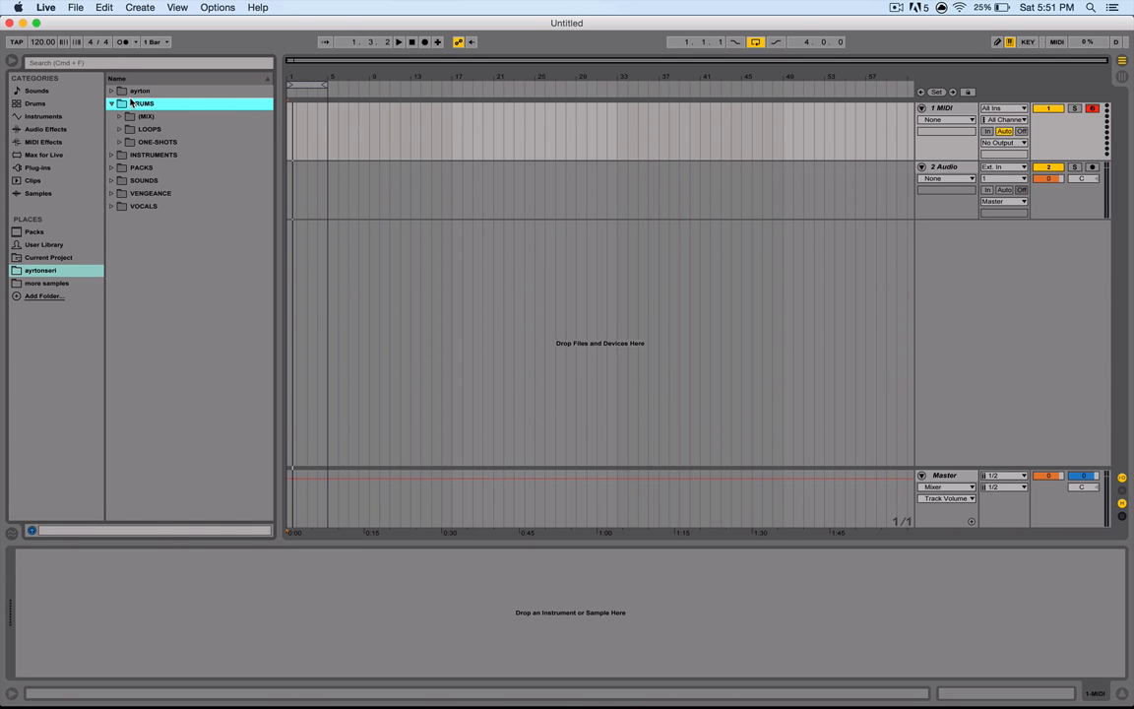
{"action": "key", "text": "Down"}
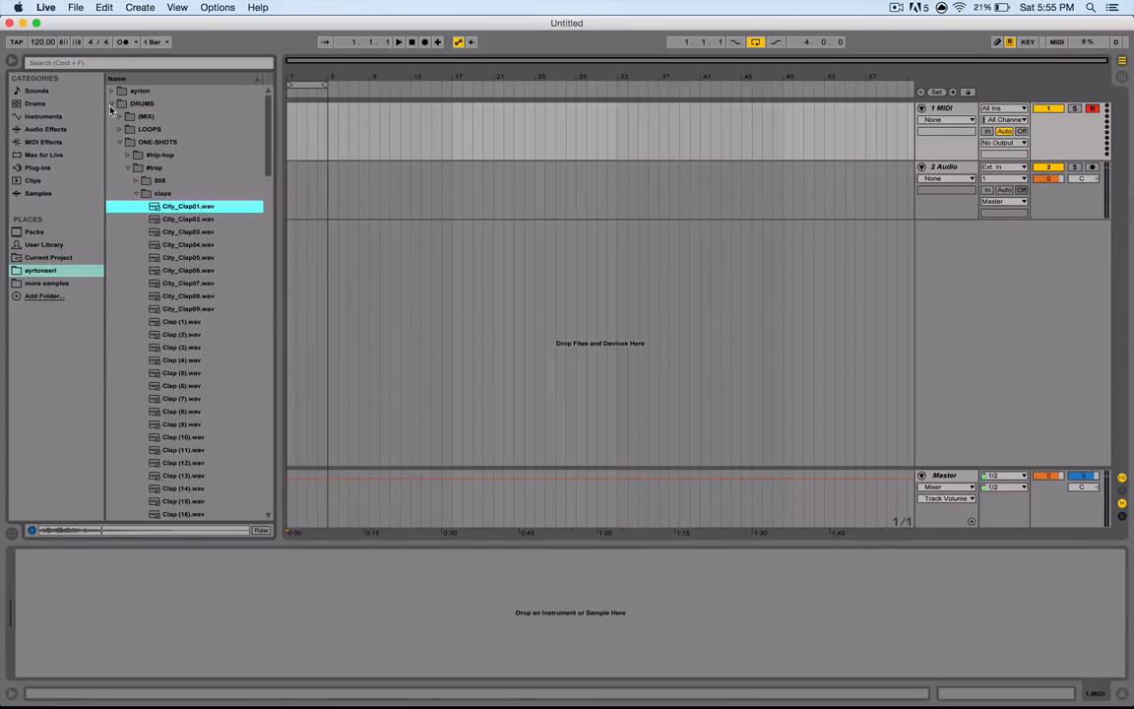
- Browse and preview the trap snare one-shot samples
{"action": "key", "text": "Down"}
{"action": "key", "text": "Down"}
{"action": "key", "text": "Down"}
{"action": "key", "text": "Down"}
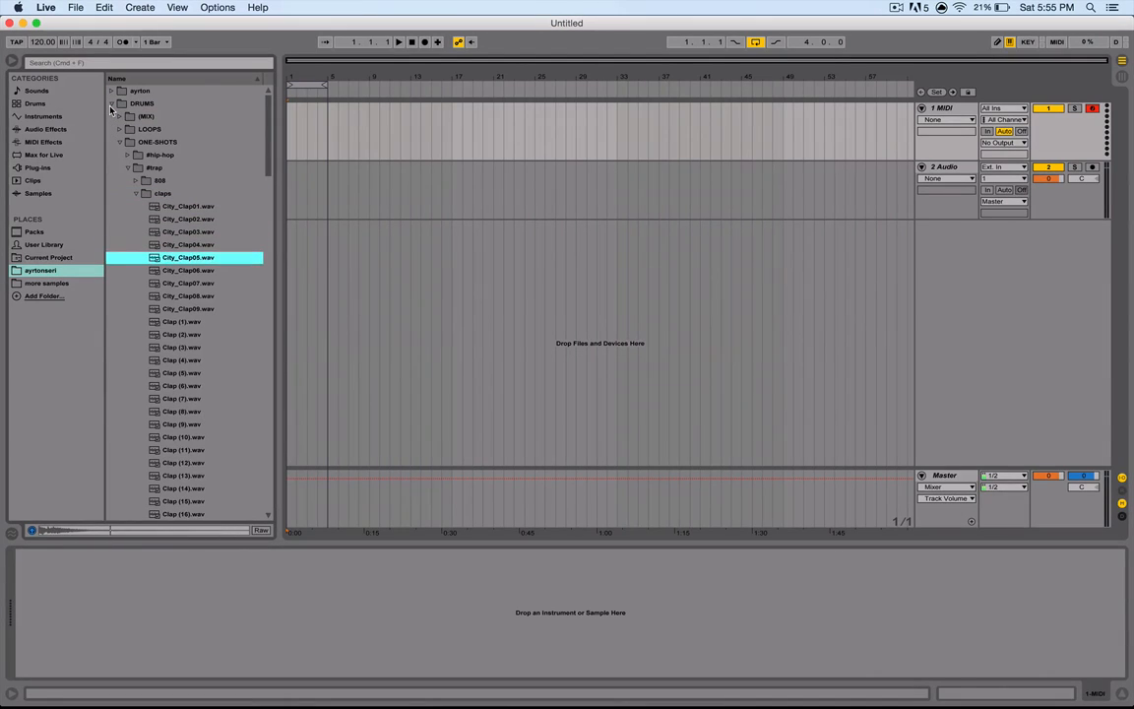
{"action": "key", "text": "Left"}
{"action": "key", "text": "Down"}
{"action": "key", "text": "Right"}
{"action": "key", "text": "Down"}
{"action": "key", "text": "Down"}
{"action": "key", "text": "Down"}
{"action": "key", "text": "Down"}
{"action": "key", "text": "Down"}
{"action": "key", "text": "Down"}
{"action": "key", "text": "Left"}
{"action": "key", "text": "Down"}
{"action": "key", "text": "Down"}
{"action": "key", "text": "Down"}
{"action": "key", "text": "Down"}
{"action": "key", "text": "Right"}
{"action": "key", "text": "Down"}
{"action": "key", "text": "Down"}
{"action": "key", "text": "Down"}
{"action": "key", "text": "Down"}
{"action": "key", "text": "Down"}
{"action": "key", "text": "Down"}
{"action": "key", "text": "Down"}
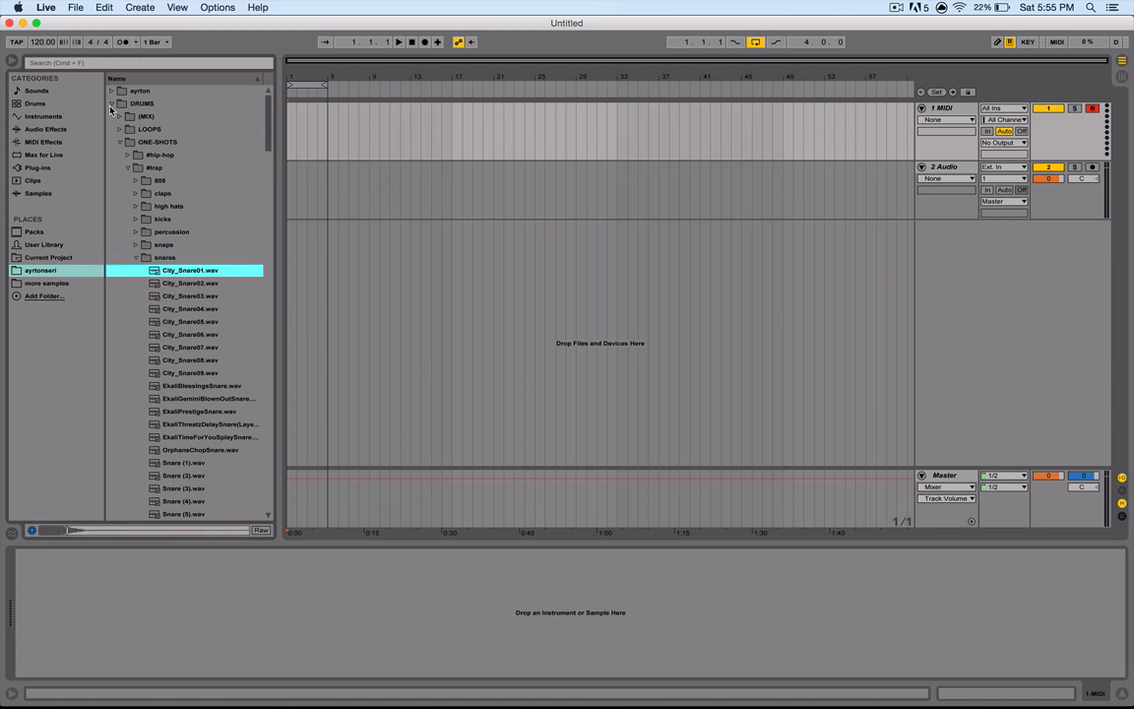
{"action": "key", "text": "Down"}
{"action": "key", "text": "Down"}
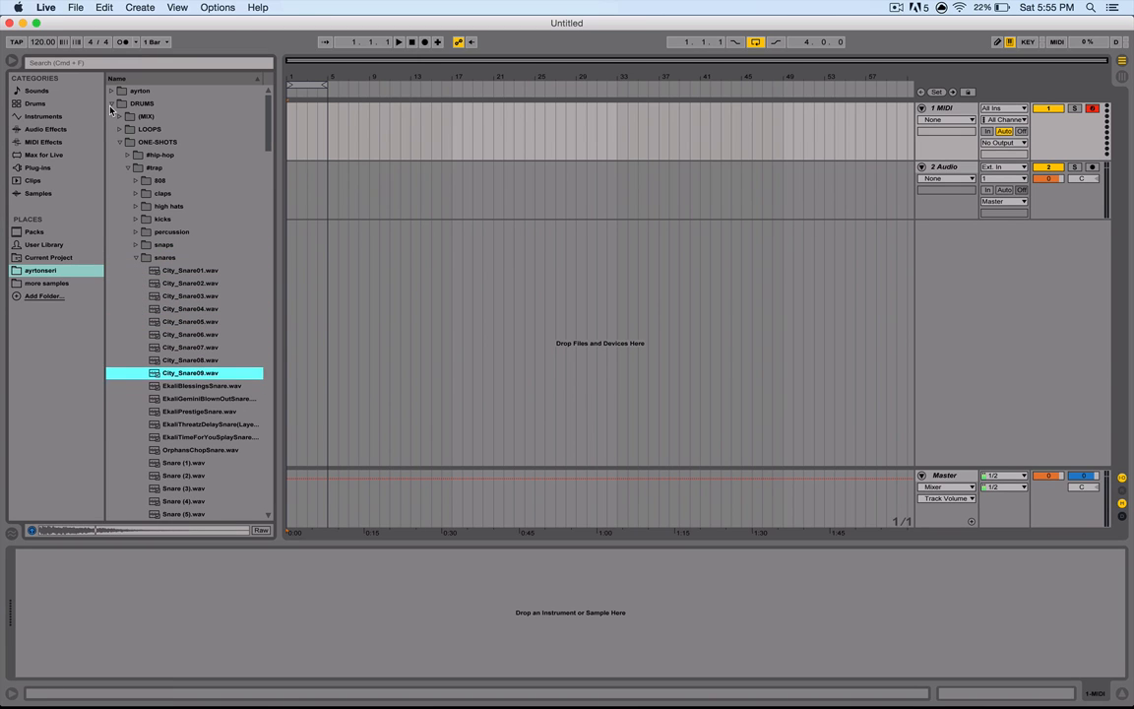
{"action": "key", "text": "Down"}
{"action": "key", "text": "Down"}
- Browse and preview the trap kick one-shot samples
{"action": "key", "text": "Left"}
{"action": "key", "text": "Up"}
{"action": "key", "text": "Up"}
{"action": "key", "text": "Up"}
{"action": "key", "text": "Right"}
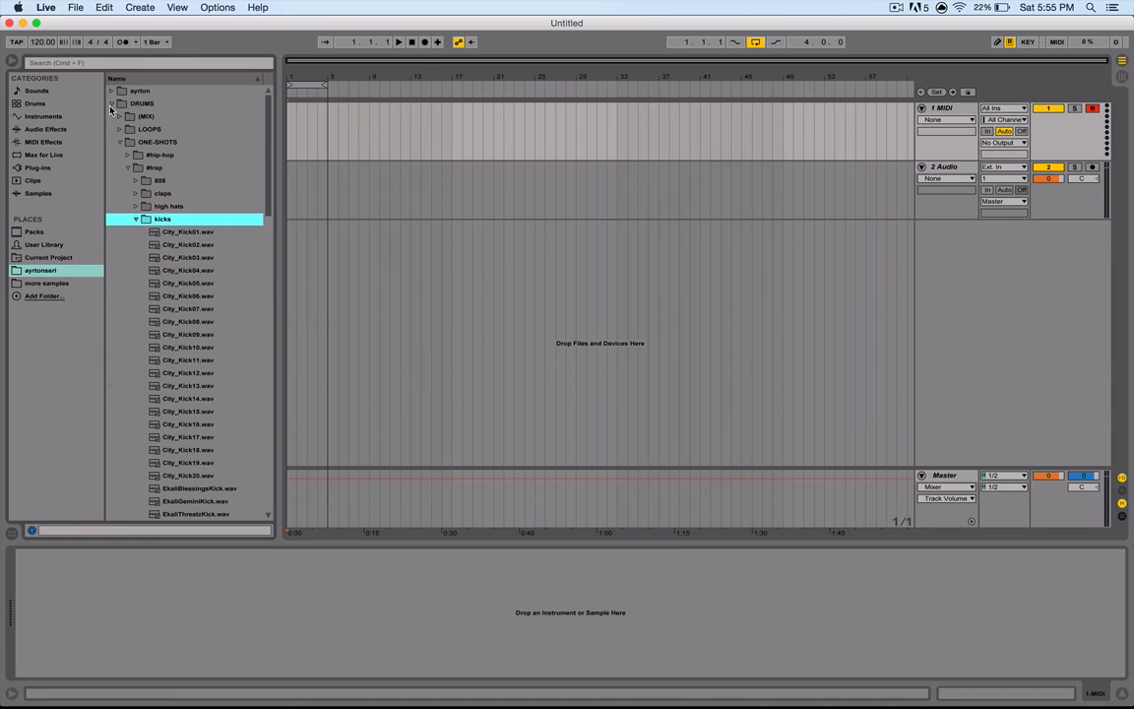
{"action": "key", "text": "Down"}
{"action": "key", "text": "Down"}
{"action": "key", "text": "Down"}
{"action": "key", "text": "Down"}
{"action": "key", "text": "Down"}
{"action": "key", "text": "Down"}
{"action": "key", "text": "Down"}
{"action": "key", "text": "Down"}
- Browse and preview the cymbal one-shot samples
{"action": "key", "text": "Down"}
{"action": "key", "text": "Down"}
{"action": "key", "text": "Down"}
{"action": "key", "text": "Down"}
{"action": "key", "text": "Down"}
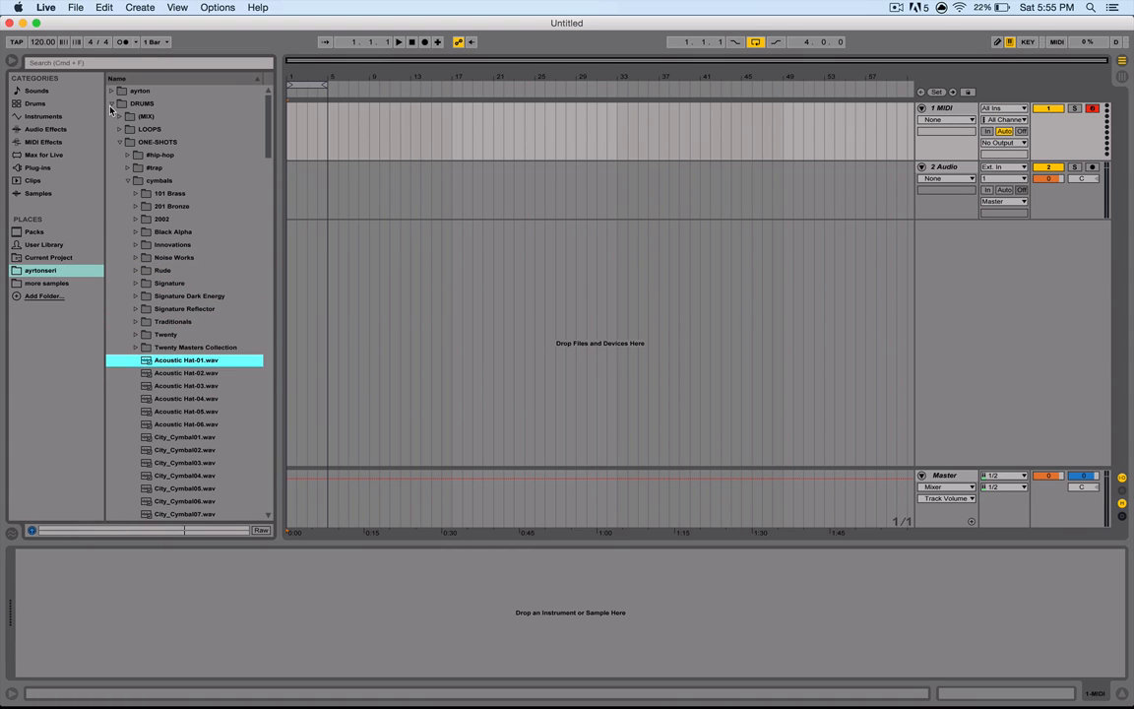
{"action": "key", "text": "Down"}
{"action": "key", "text": "Down"}
{"action": "key", "text": "Down"}
{"action": "key", "text": "Down"}
{"action": "key", "text": "Down"}
{"action": "key", "text": "Down"}
{"action": "key", "text": "Down"}
{"action": "key", "text": "Down"}
{"action": "key", "text": "Down"}
{"action": "key", "text": "Down"}
{"action": "key", "text": "Down"}
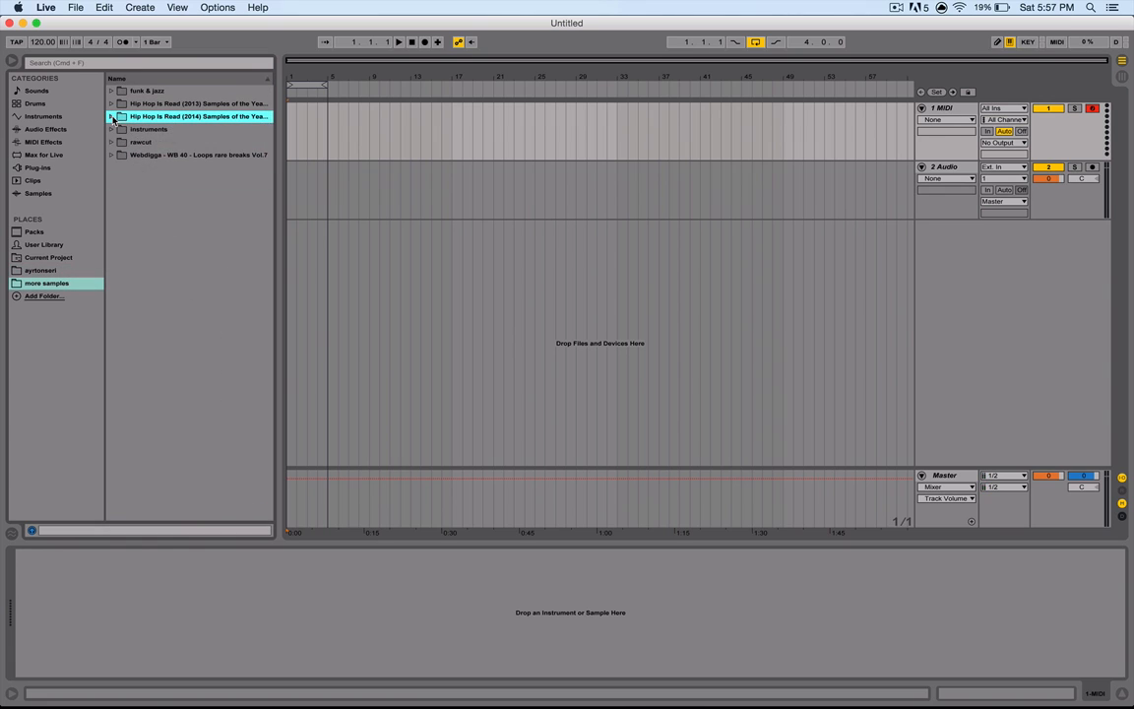
- Open the Hip Hop Is Read (2014) sample folder in the more samples place
{"action": "left_click", "coordinate": [112, 116]}
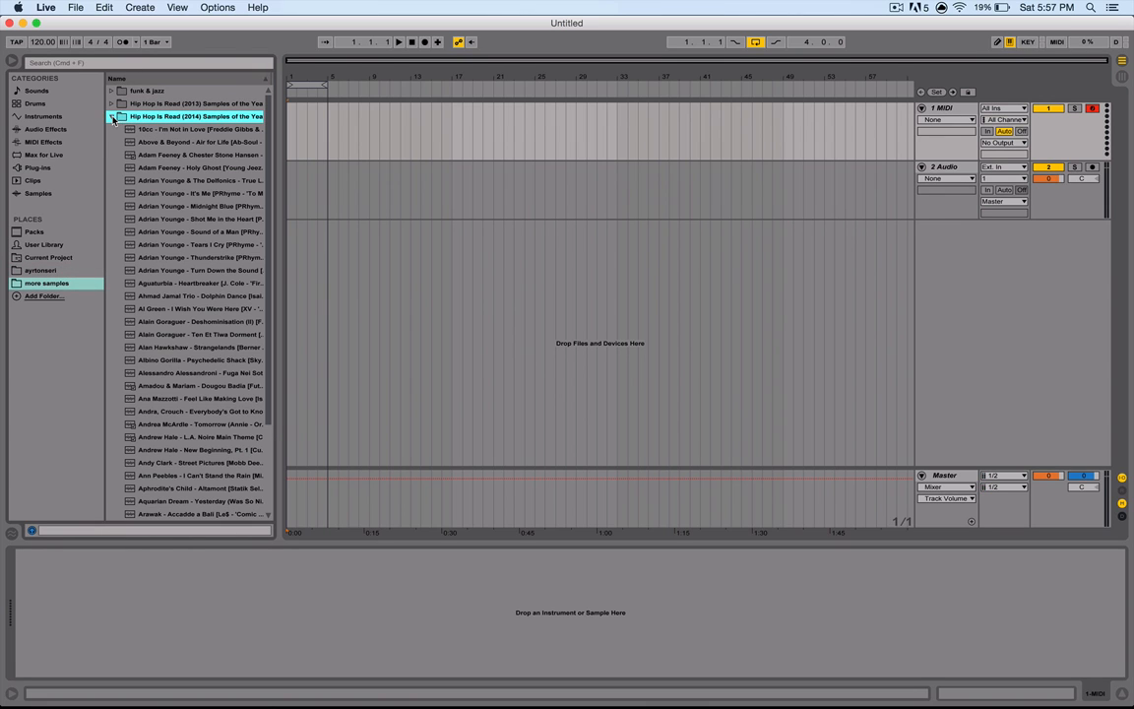
{"action": "left_click", "coordinate": [150, 155]}
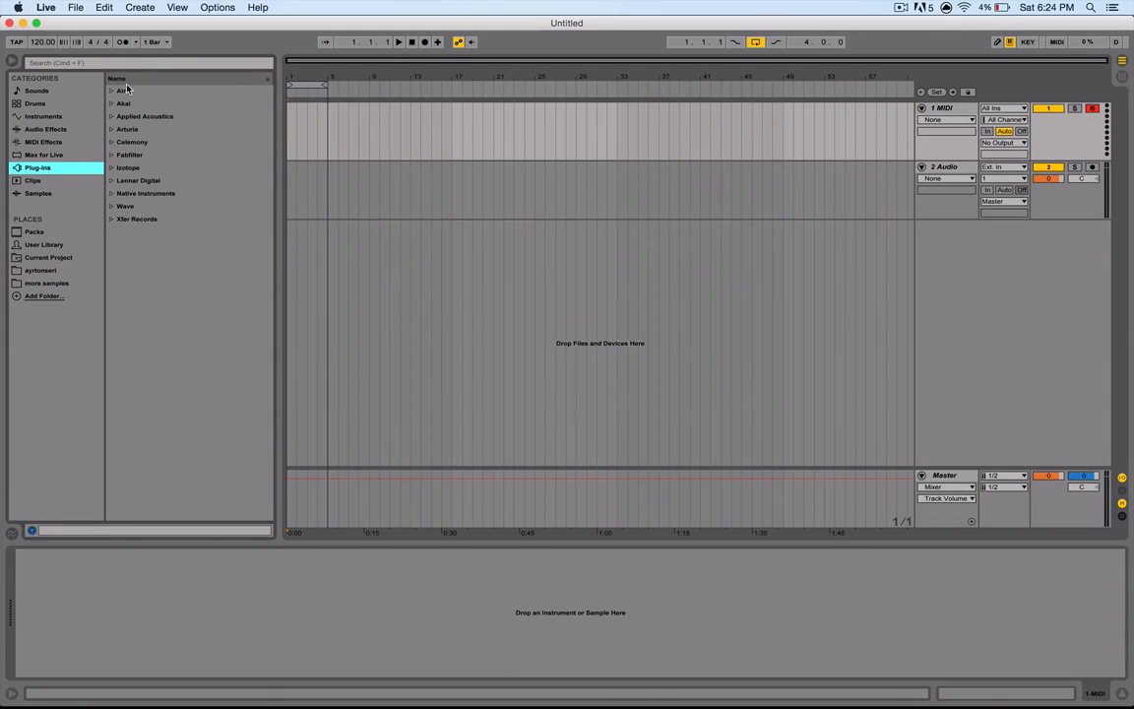
- Browse the plug-in folders by manufacturer, expanding Air and Akai
{"action": "left_click", "coordinate": [126, 90]}
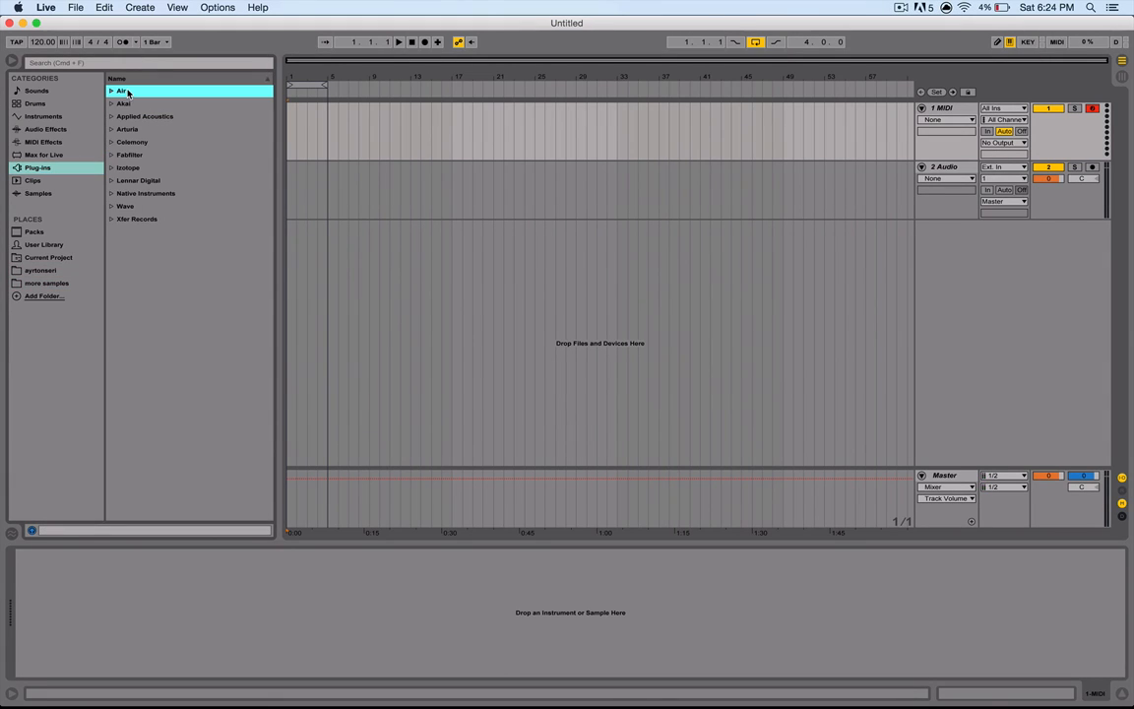
{"action": "key", "text": "Right"}
{"action": "key", "text": "Left"}
{"action": "key", "text": "Down"}
{"action": "key", "text": "Right"}
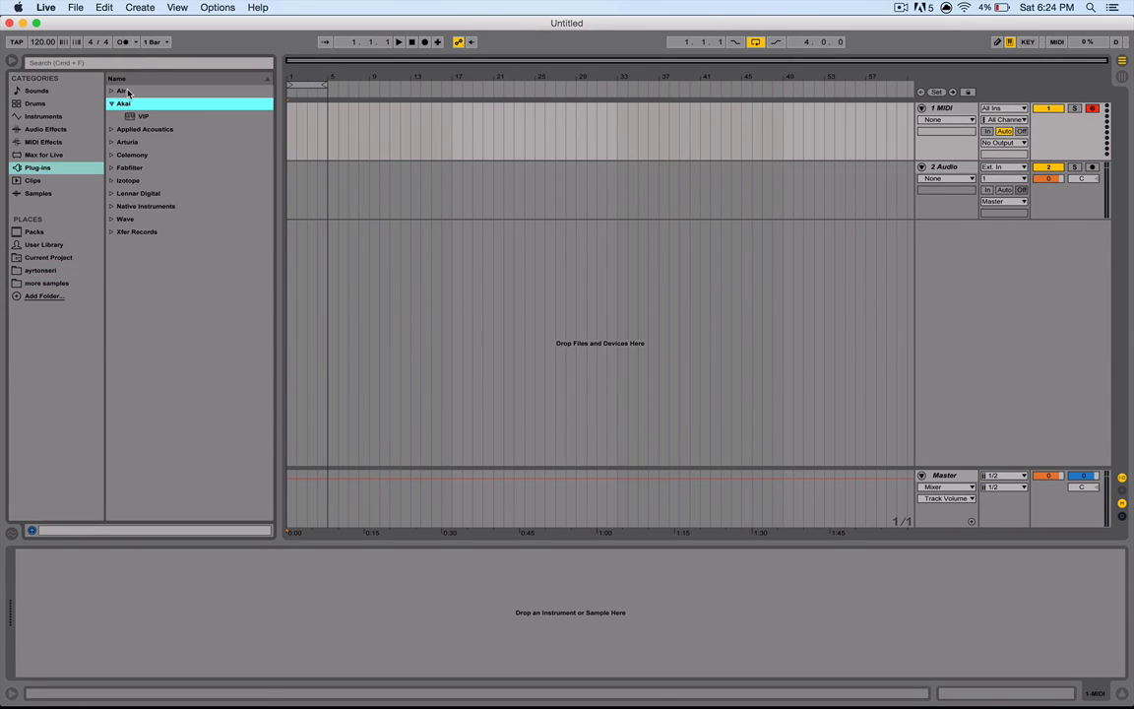
{"action": "key", "text": "Left"}
{"action": "key", "text": "Down"}
{"action": "key", "text": "Right"}
{"action": "key", "text": "Left"}
{"action": "key", "text": "Down"}
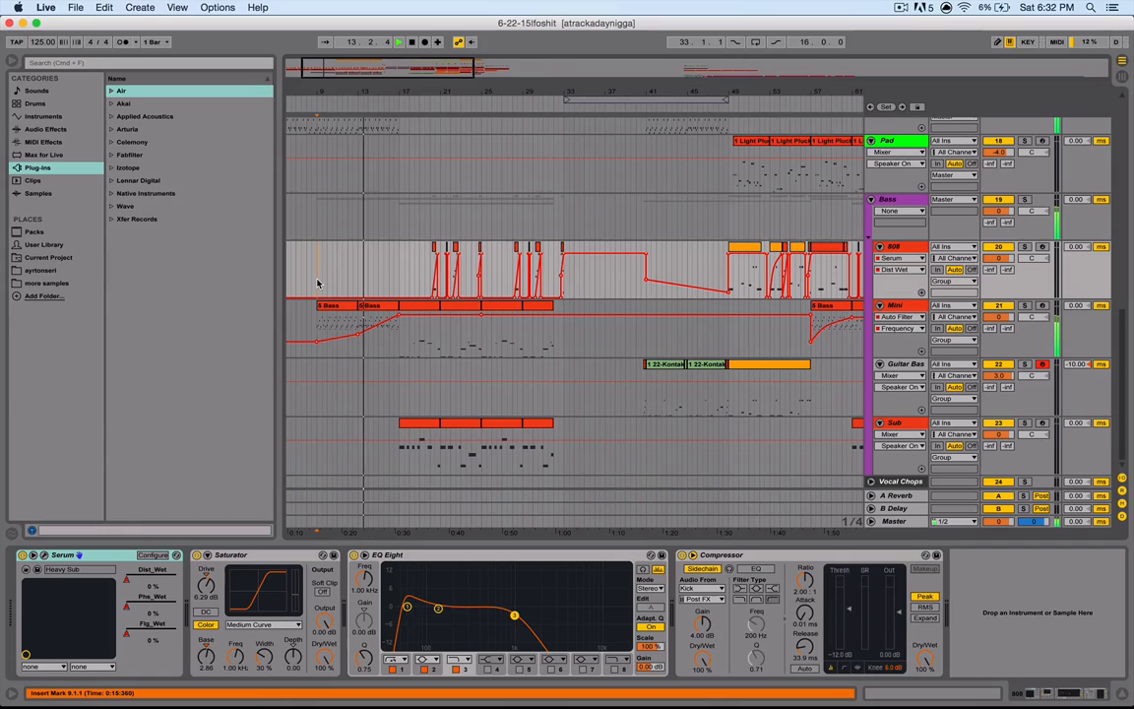
- Scroll through the tracks and clips of an existing project's arrangement
{"action": "scroll", "coordinate": [317, 284], "scroll_direction": "up", "scroll_amount": 10}
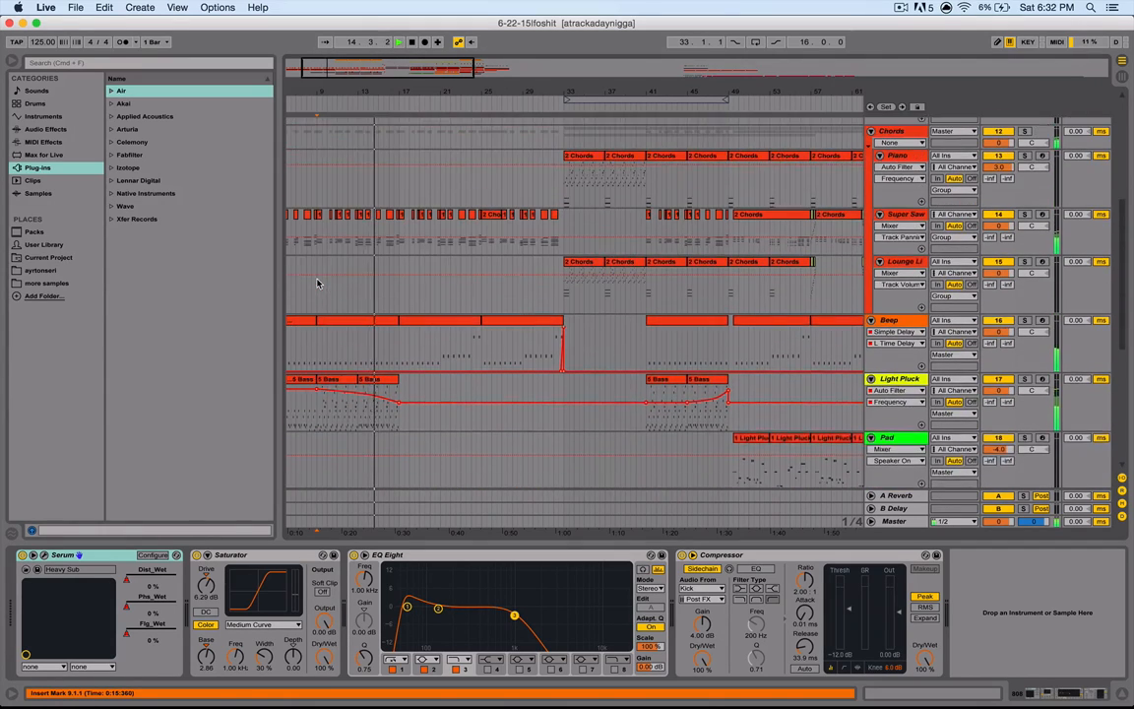
{"action": "scroll", "coordinate": [317, 284], "scroll_direction": "right", "scroll_amount": 8}
{"action": "scroll", "coordinate": [461, 268], "scroll_direction": "left", "scroll_amount": 9}
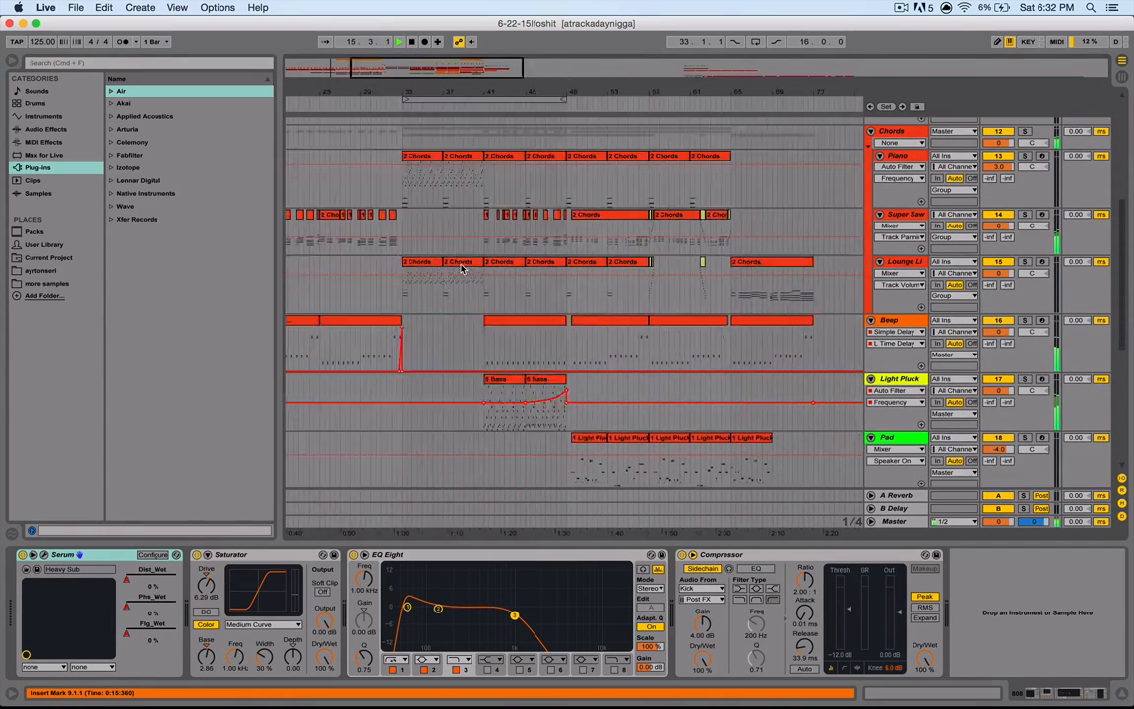
{"action": "scroll", "coordinate": [461, 268], "scroll_direction": "down", "scroll_amount": 8}
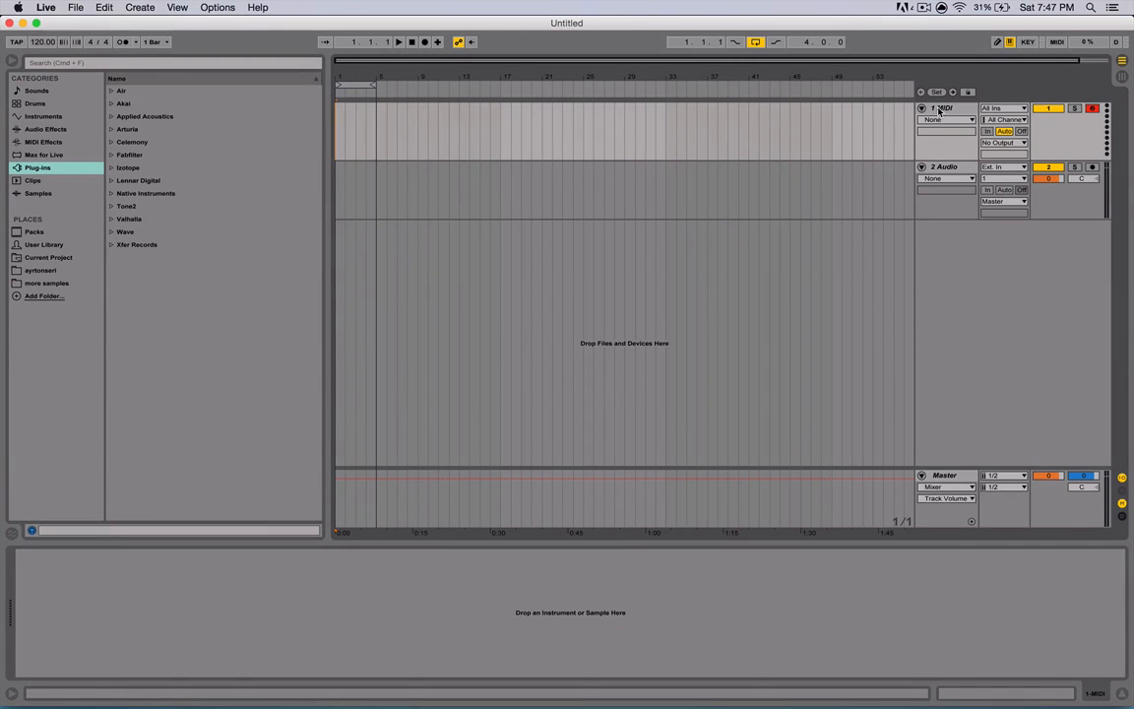
- Select the MIDI track and load the Thicket Ring Reverb instrument preset onto it
{"action": "left_click", "coordinate": [939, 110]}
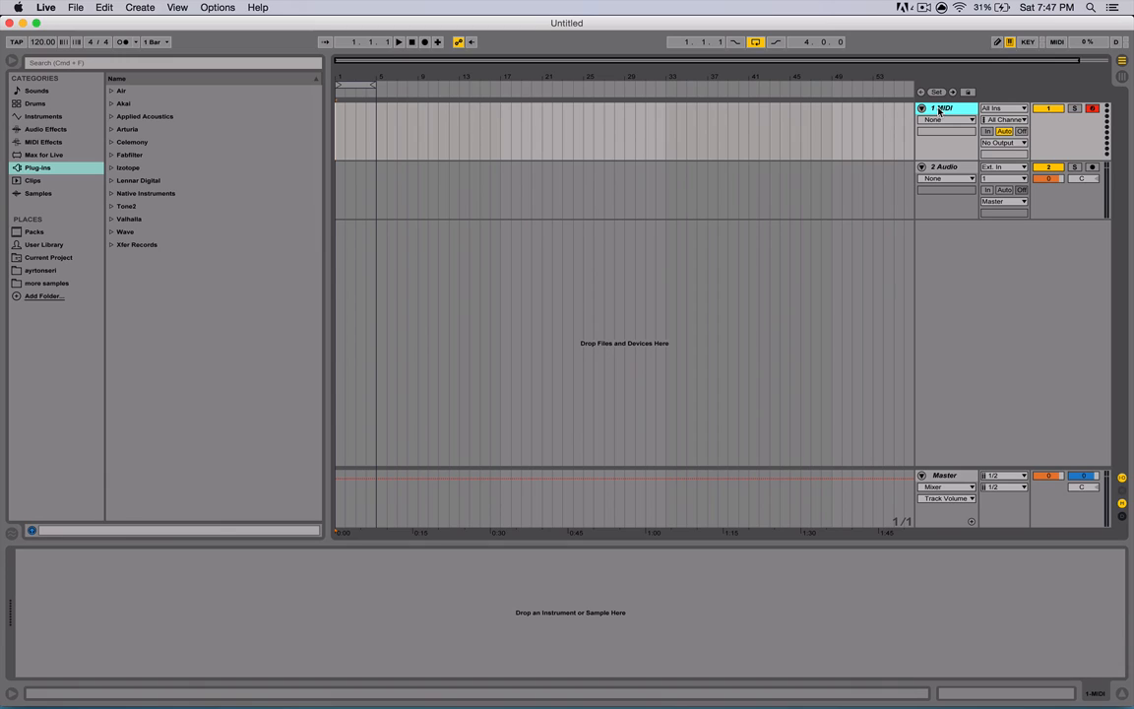
{"action": "left_click", "coordinate": [939, 166]}
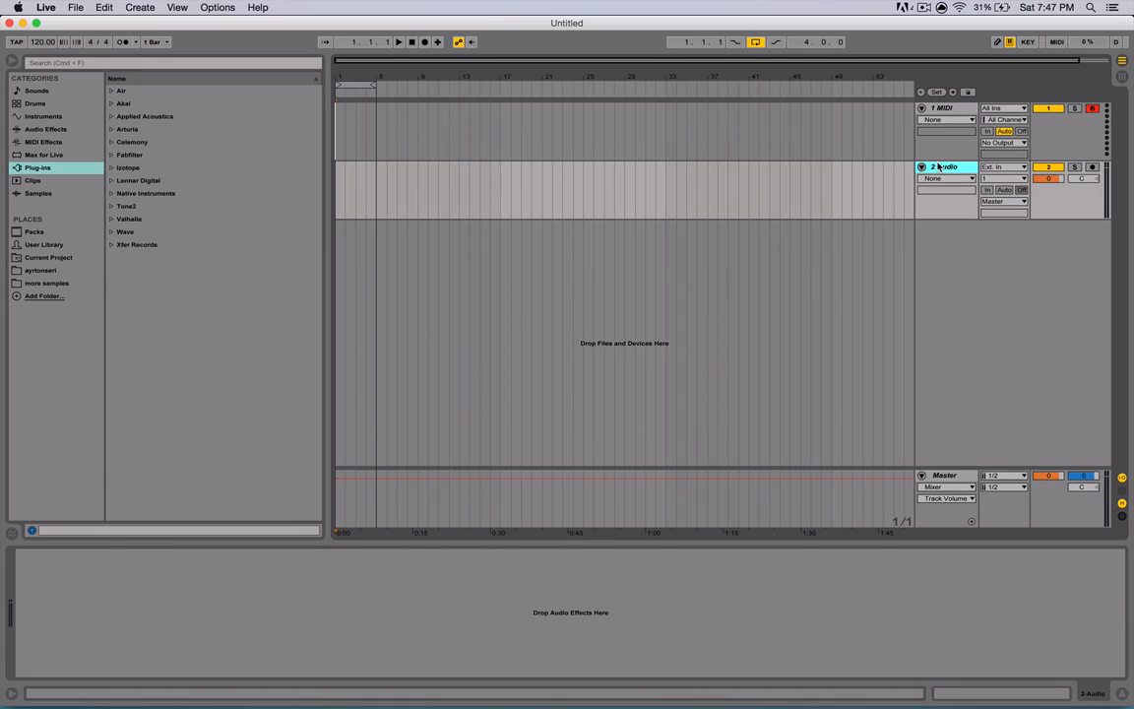
{"action": "left_click", "coordinate": [939, 110]}
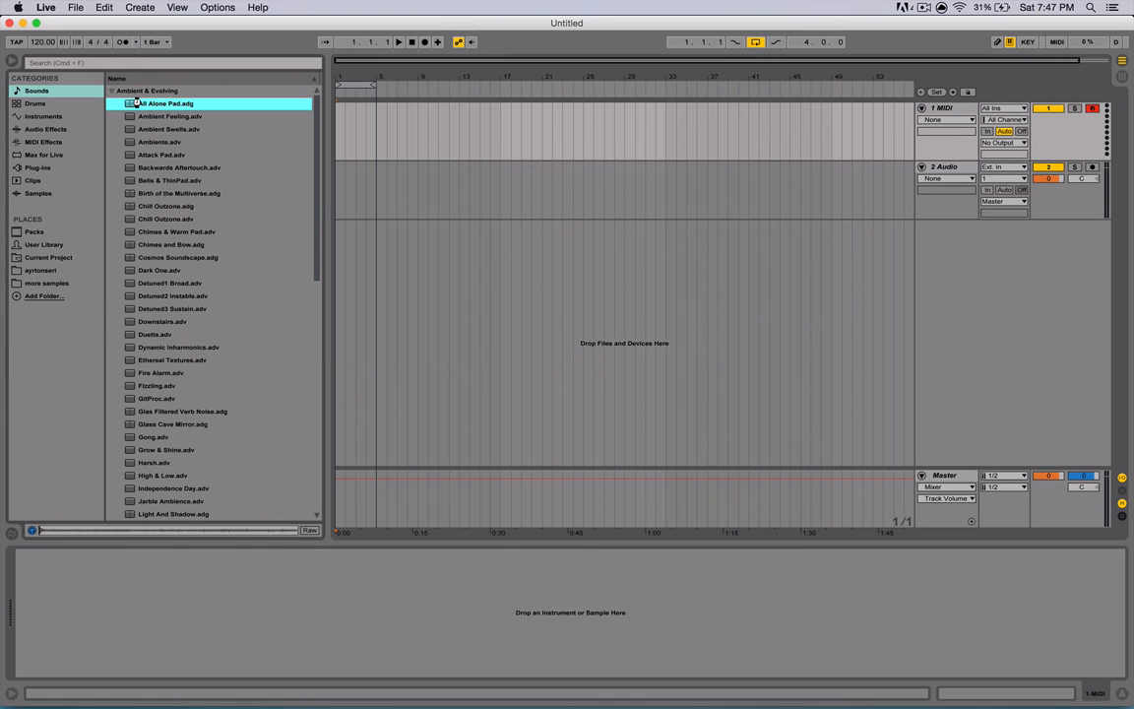
{"action": "double_click", "coordinate": [136, 103]}
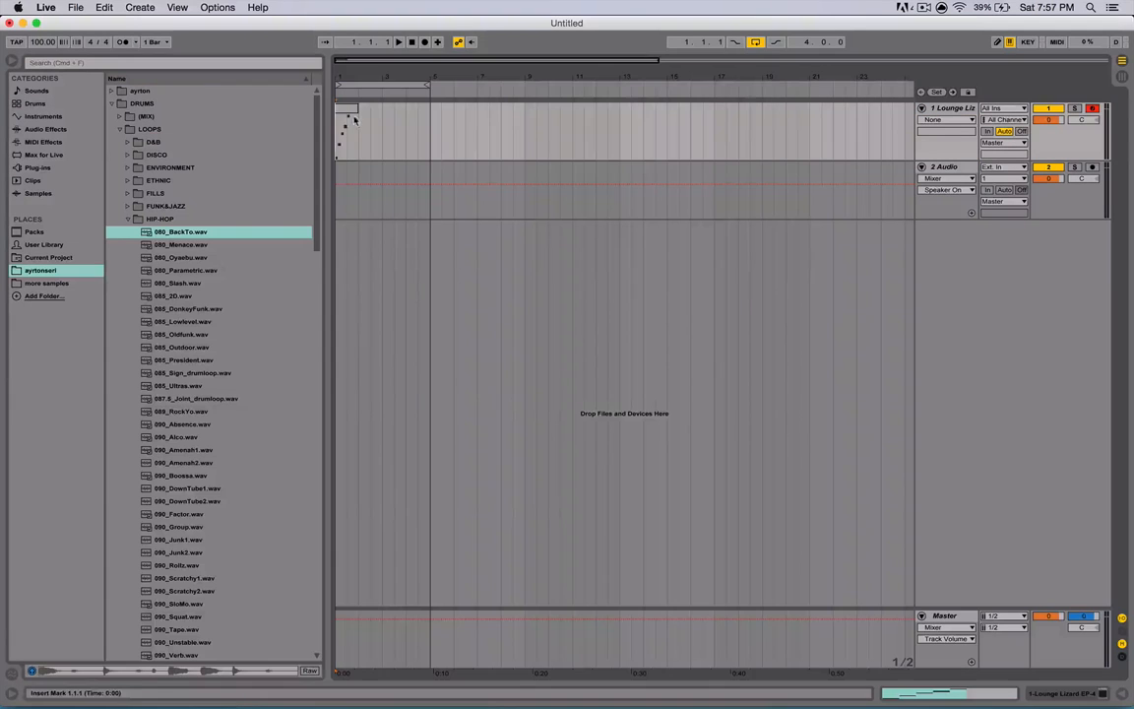
- Play the MIDI clip on the first track and place the 080_BackTo.wav loop on the audio track
{"action": "left_click", "coordinate": [349, 115]}
{"action": "key", "text": "space"}
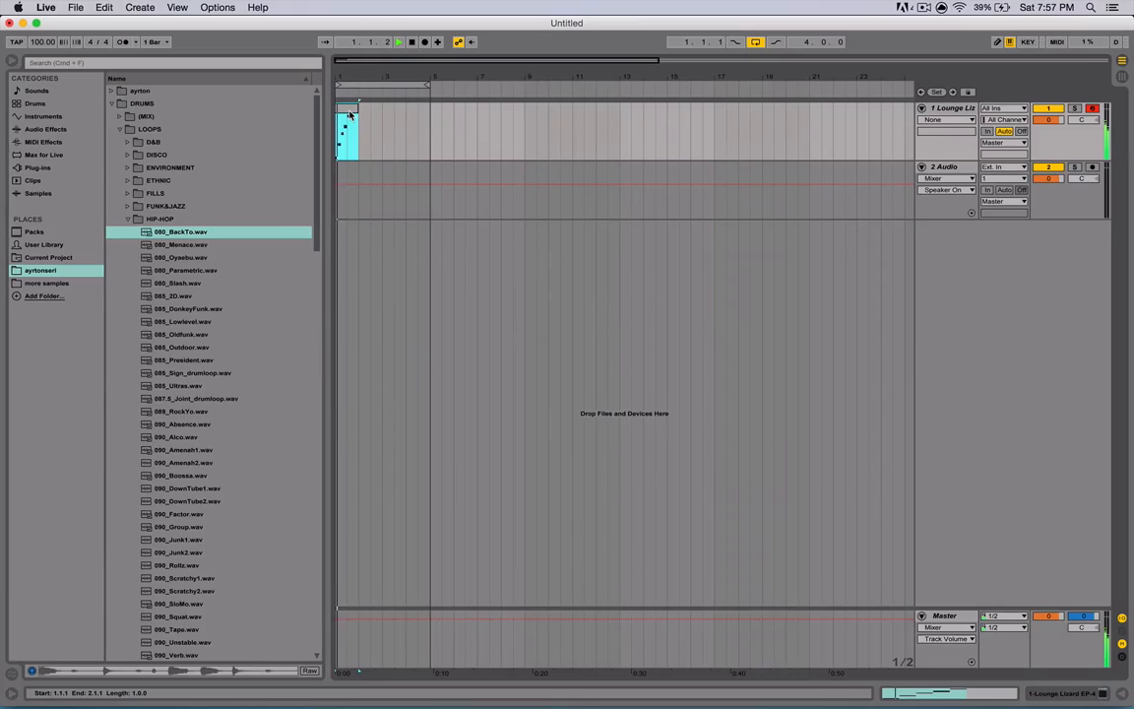
{"action": "double_click", "coordinate": [348, 115]}
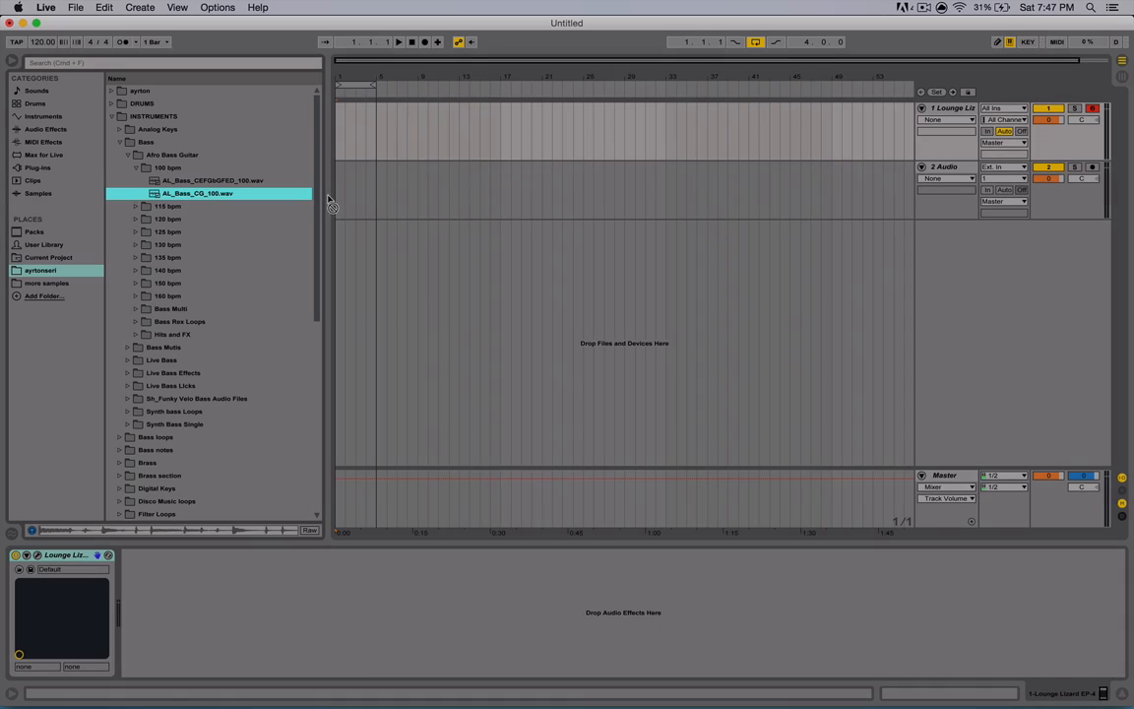
{"action": "left_click_drag", "start_coordinate": [332, 203], "coordinate": [349, 175]}
{"action": "key", "text": "space"}
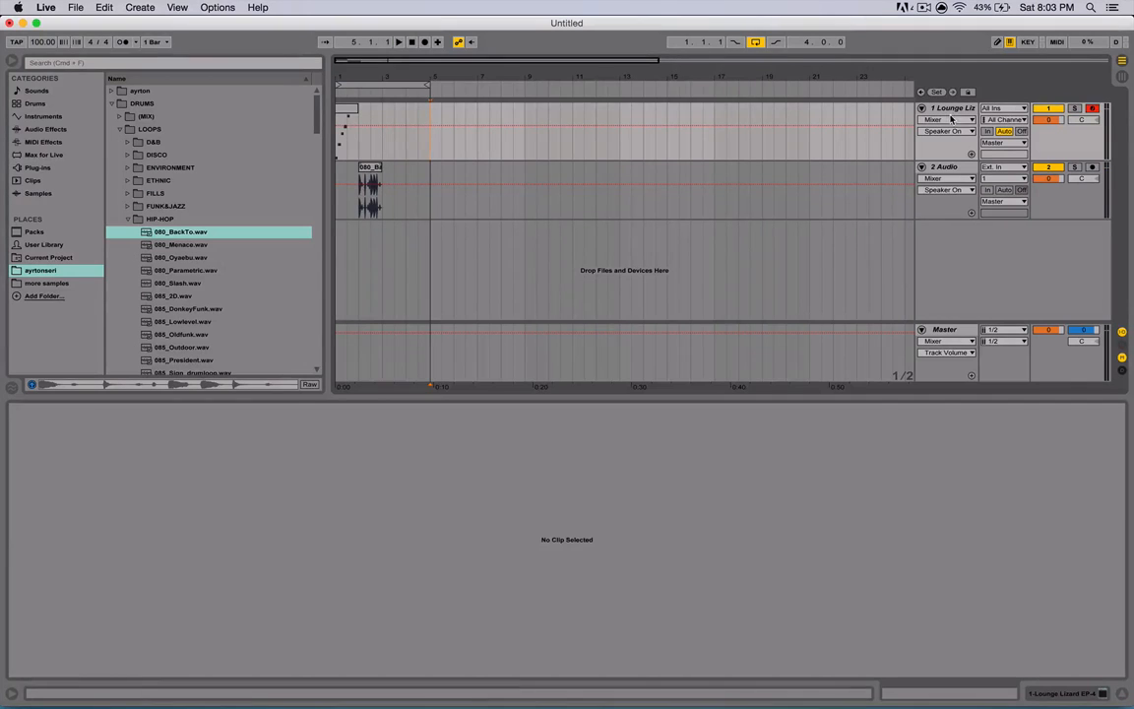
- Open the MIDI clip on the first track to view its notes in the piano roll
{"action": "left_click", "coordinate": [1045, 169]}
{"action": "left_click", "coordinate": [1045, 168]}
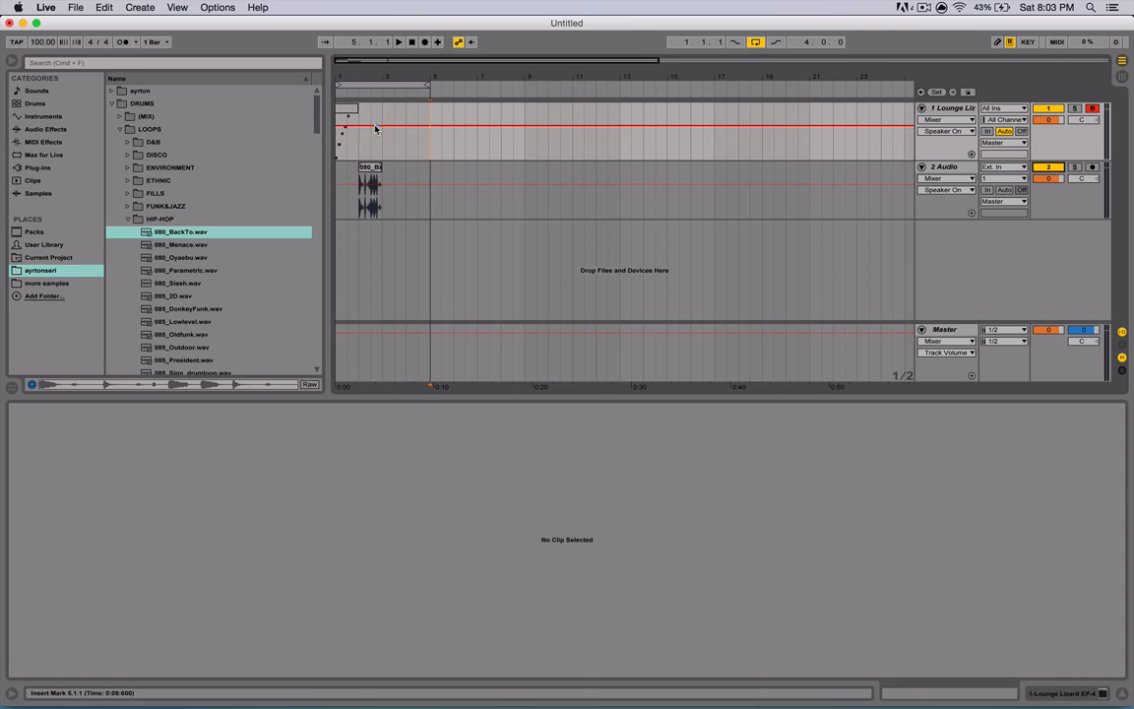
{"action": "left_click", "coordinate": [345, 128]}
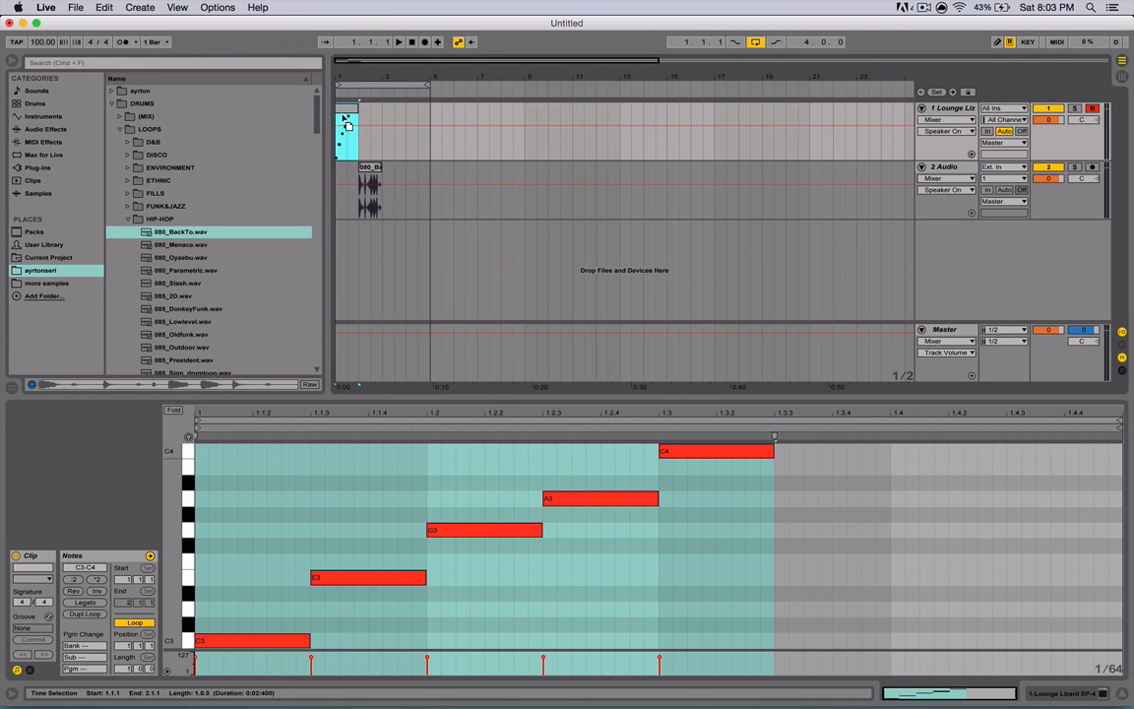
{"action": "left_click", "coordinate": [344, 122]}
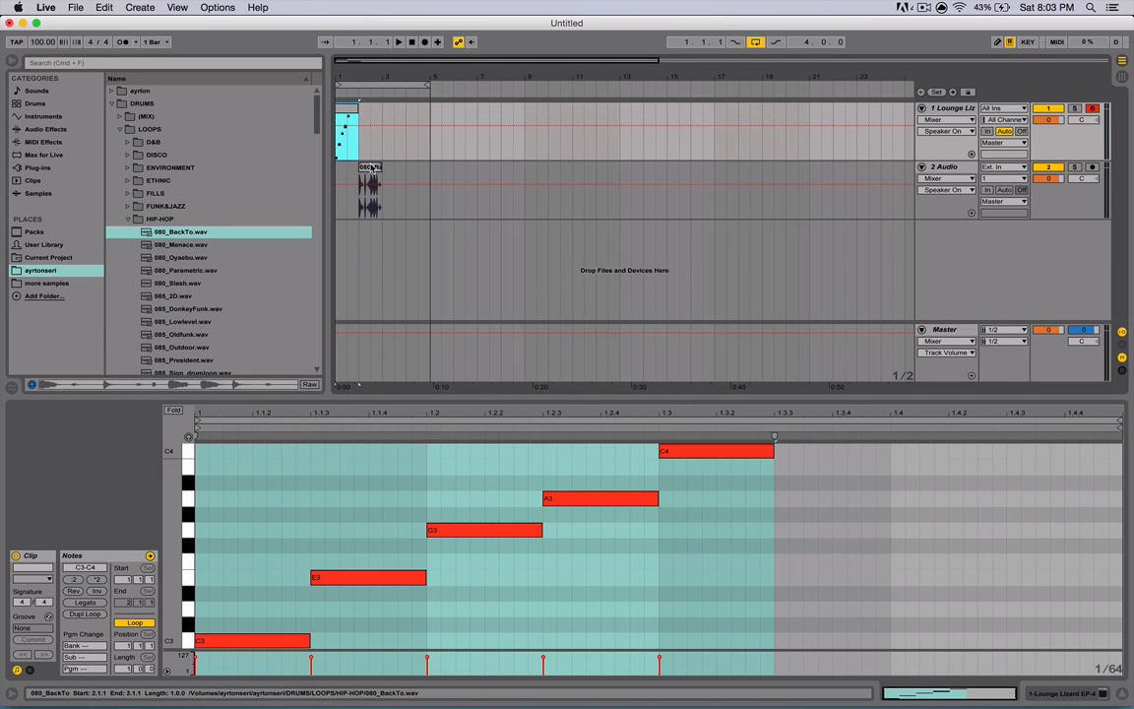
- Drag the 080_BackTo audio clip onto the MIDI track and convert it to MIDI as Harmony
{"action": "left_click", "coordinate": [369, 187]}
{"action": "left_click_drag", "start_coordinate": [369, 187], "coordinate": [370, 140]}
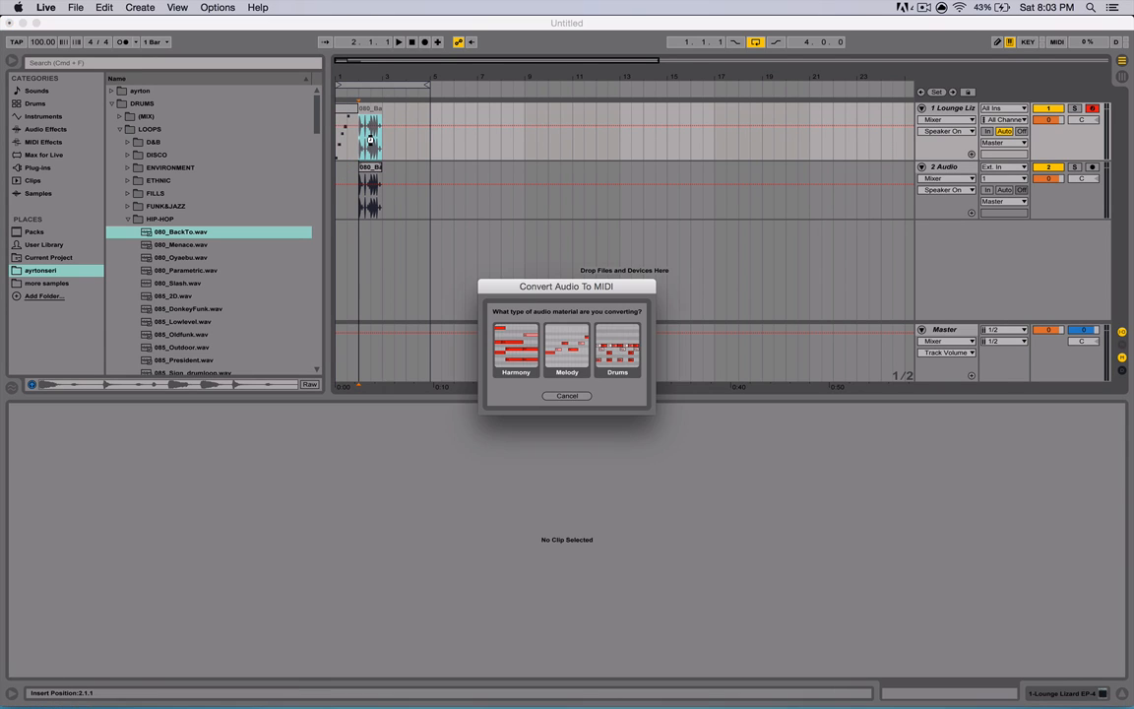
{"action": "left_click", "coordinate": [502, 360]}
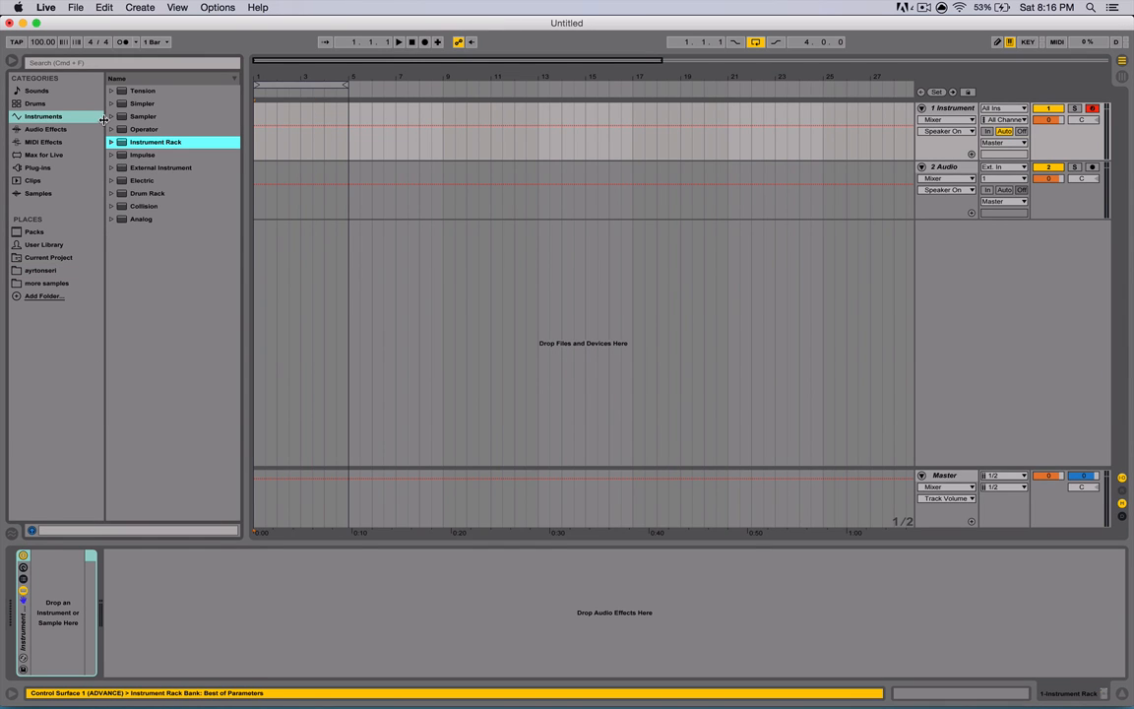
- Load the Brassinski brass preset from the Sounds category onto the instrument track
{"action": "left_click", "coordinate": [111, 143]}
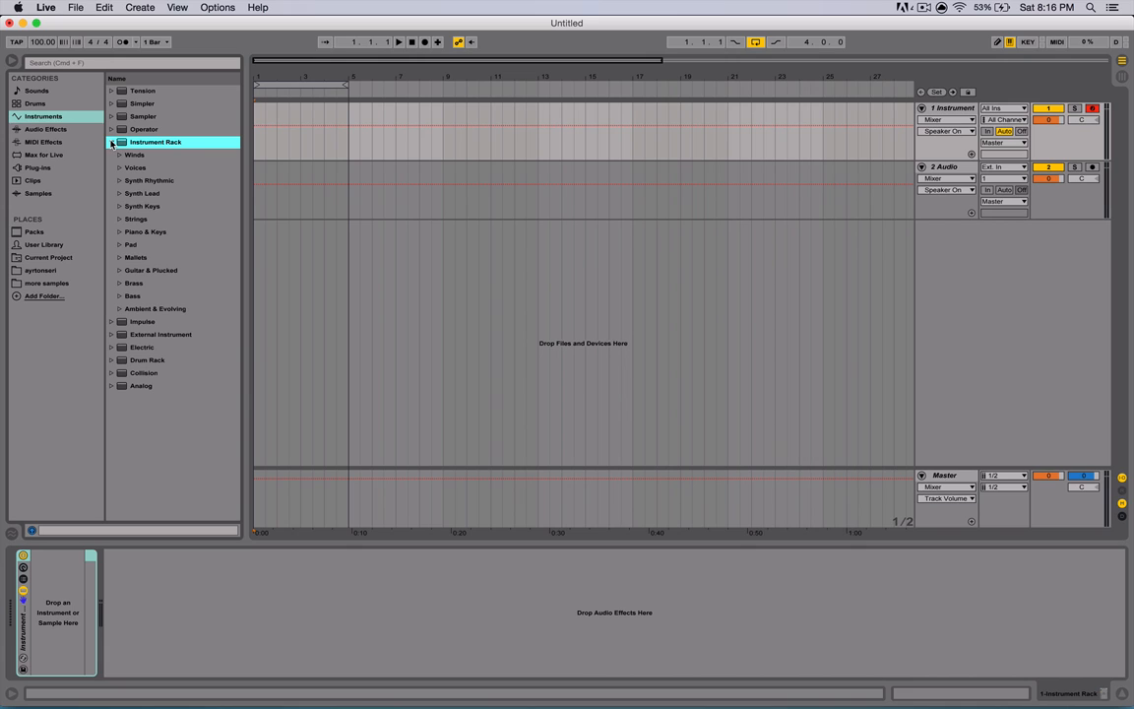
{"action": "left_click", "coordinate": [111, 143]}
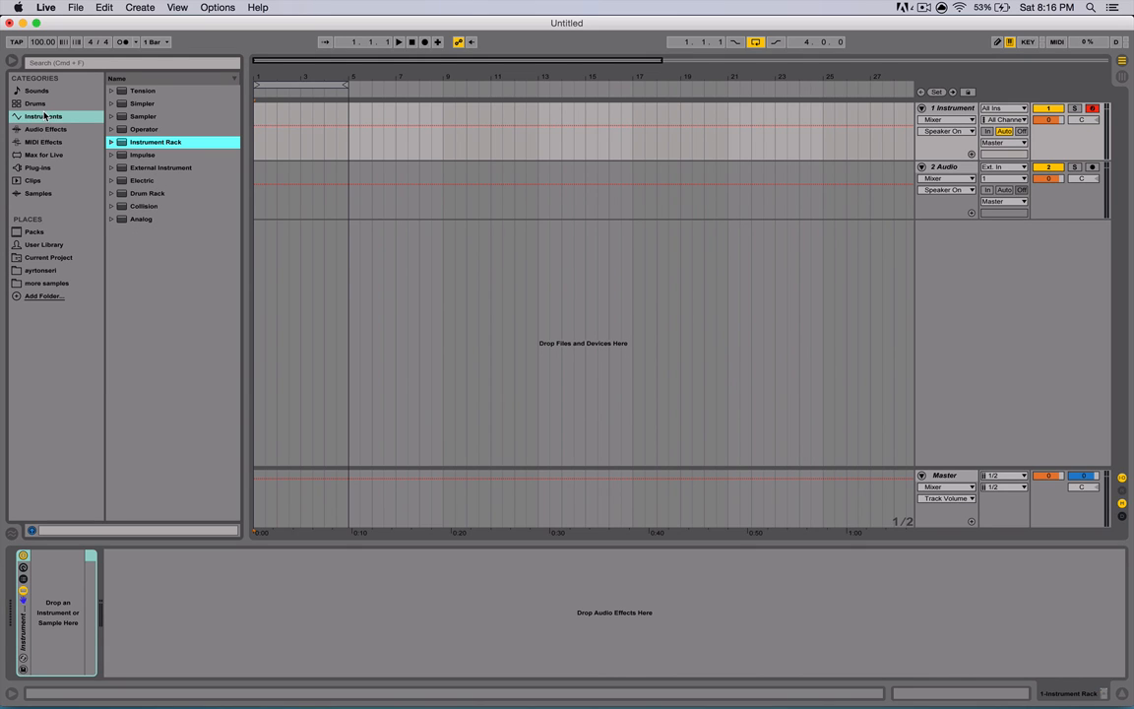
{"action": "left_click", "coordinate": [44, 116]}
{"action": "left_click", "coordinate": [36, 90]}
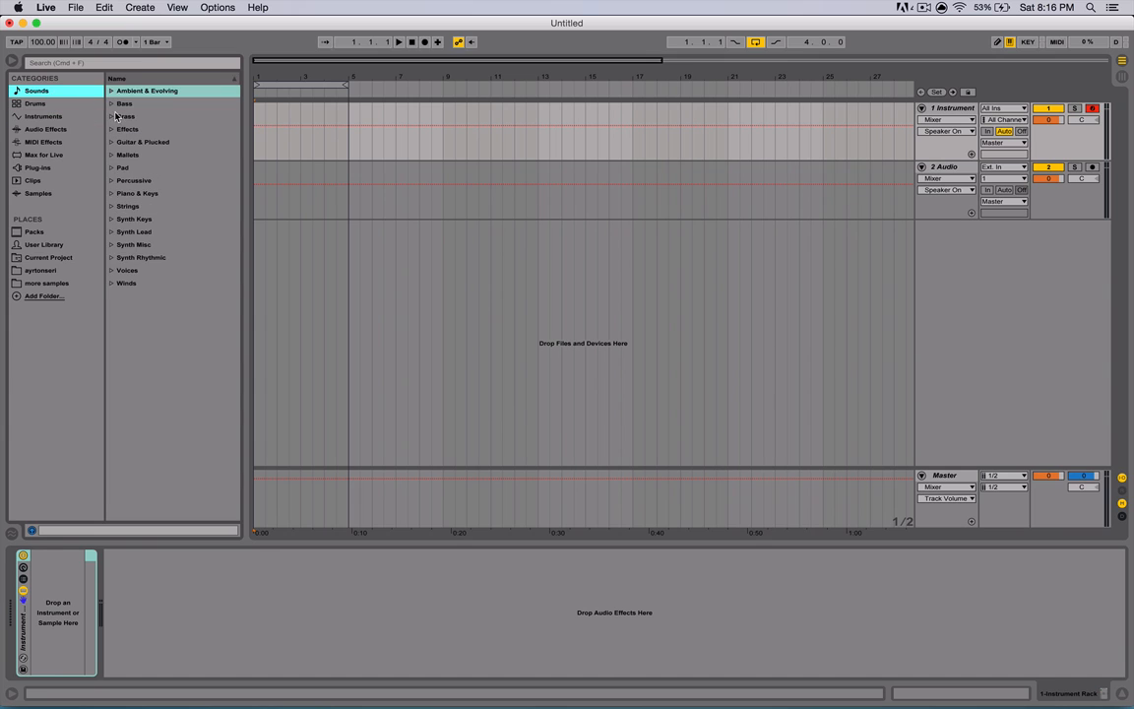
{"action": "left_click", "coordinate": [116, 116]}
{"action": "double_click", "coordinate": [139, 129]}
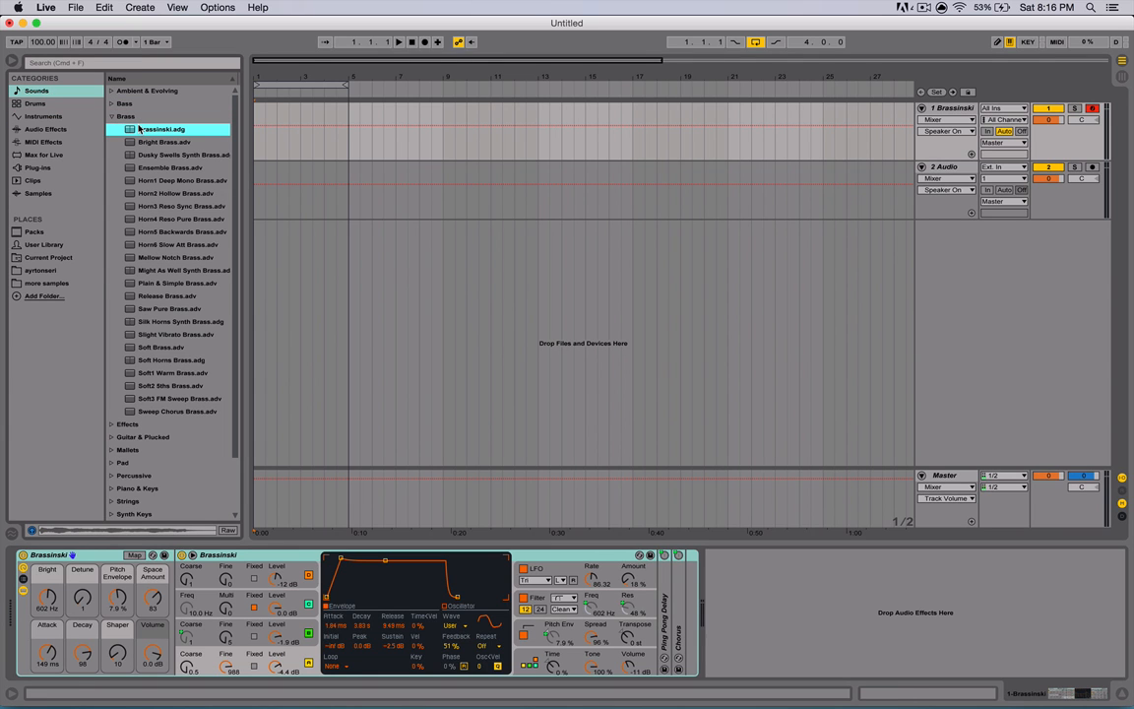
- Unfold the Ping Pong Delay and Chorus devices and open the rack's chain list, selecting the Brassinski chain
{"action": "double_click", "coordinate": [665, 606]}
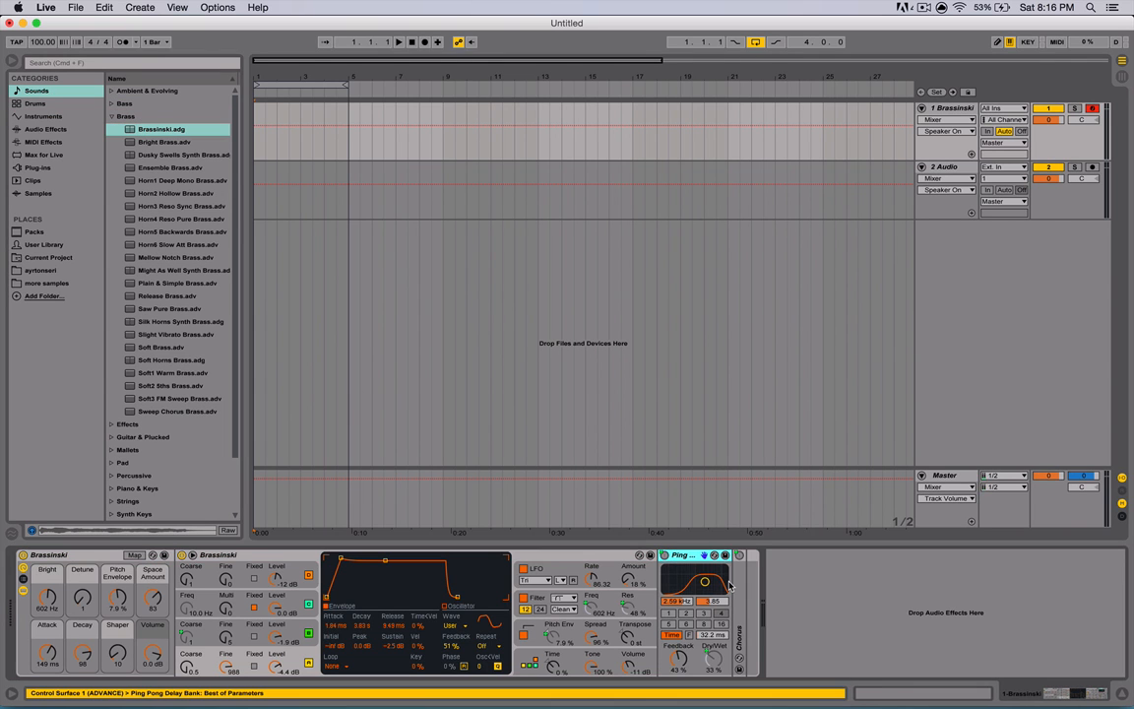
{"action": "double_click", "coordinate": [735, 587]}
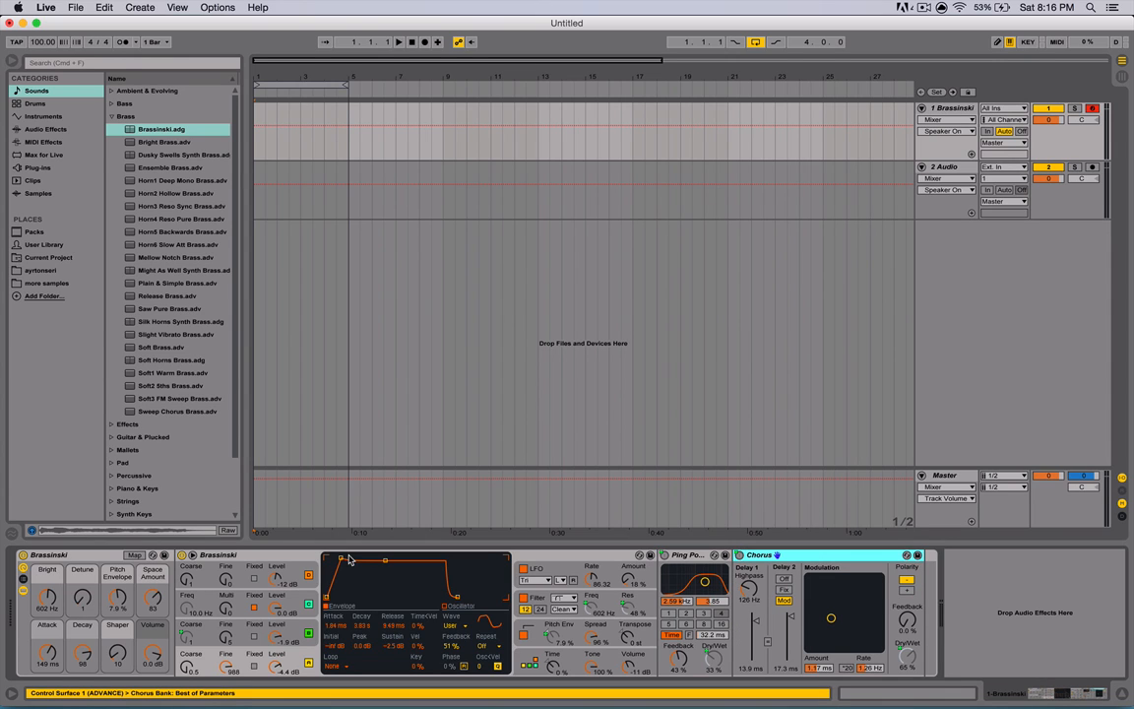
{"action": "left_click", "coordinate": [22, 582]}
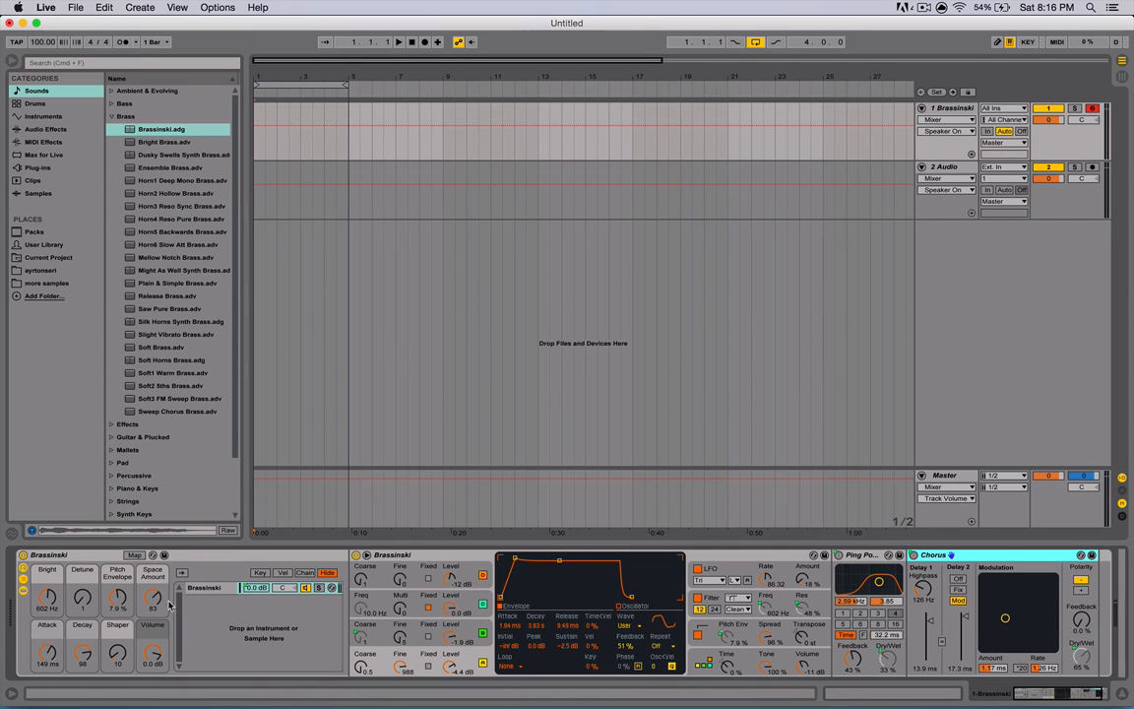
{"action": "left_click", "coordinate": [204, 587]}
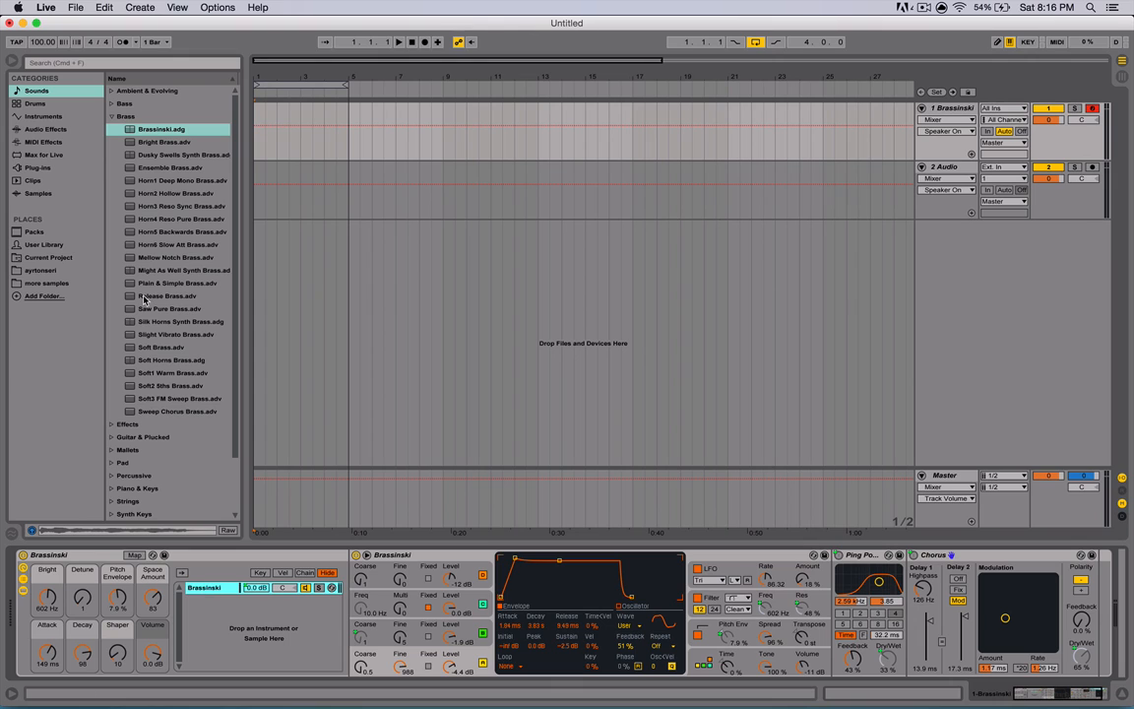
- Add the Might As Well Synth Brass and Soft Brass presets as new chains in the Brassinski rack
{"action": "left_click_drag", "start_coordinate": [158, 267], "coordinate": [207, 603]}
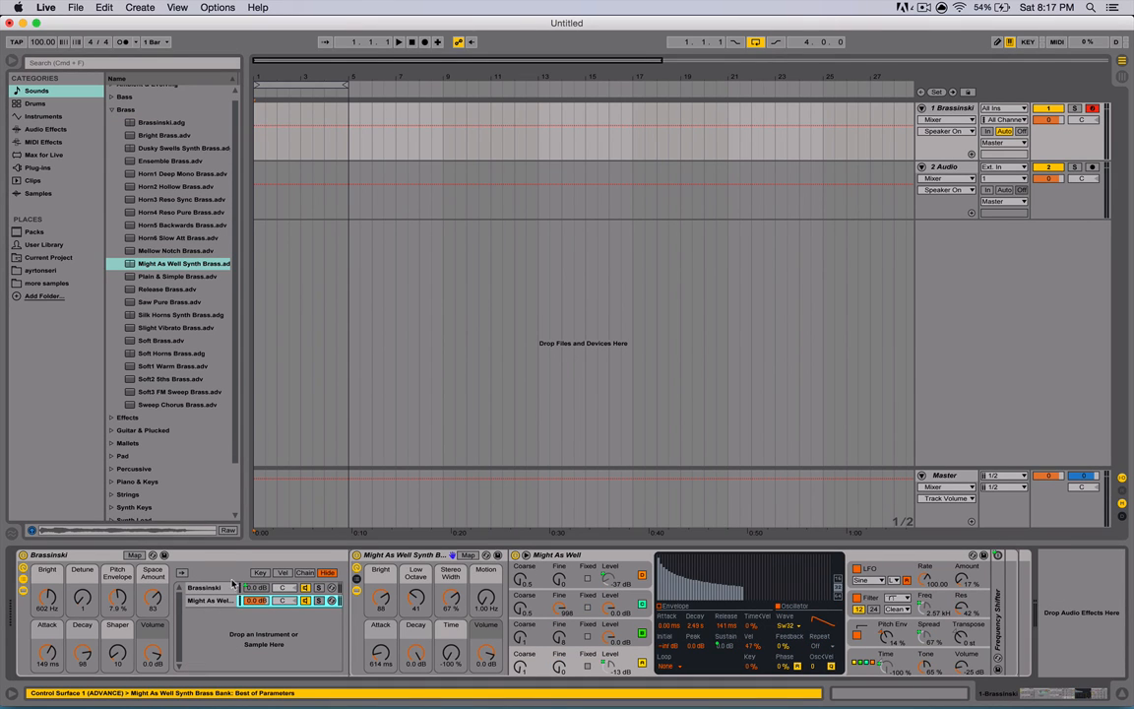
{"action": "left_click_drag", "start_coordinate": [162, 340], "coordinate": [195, 624]}
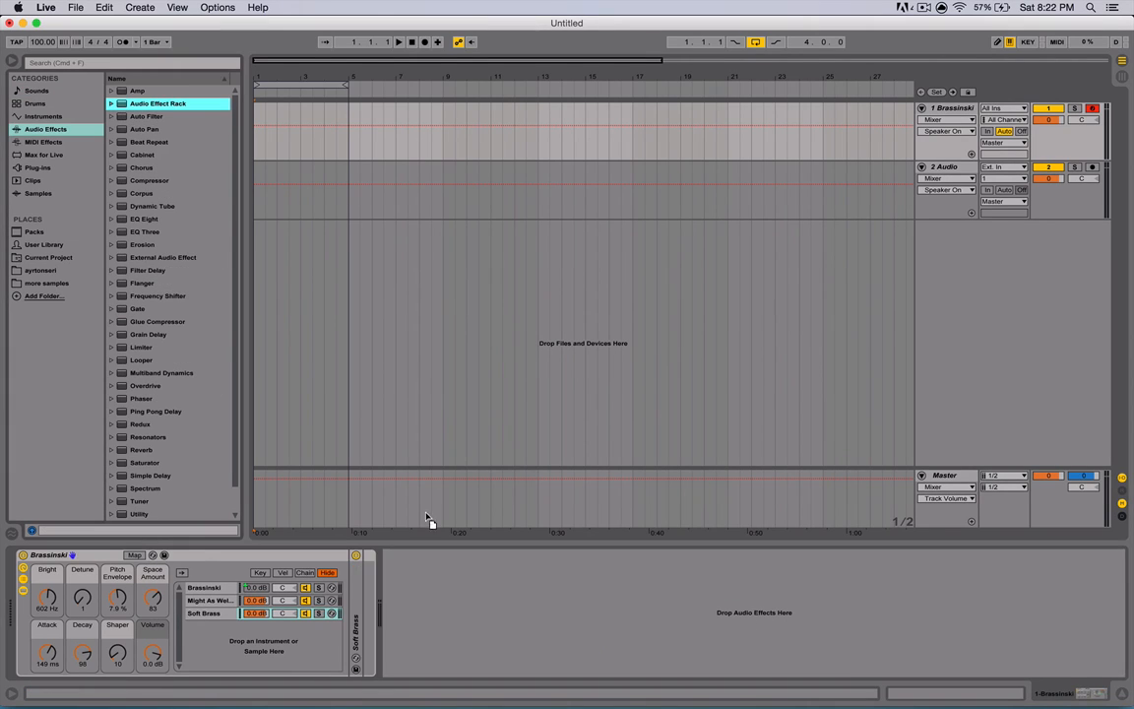
- Fold the Soft Brass device and add an empty Audio Effect Rack to the track's device chain
{"action": "left_click_drag", "start_coordinate": [428, 524], "coordinate": [421, 559]}
{"action": "left_click", "coordinate": [481, 599]}
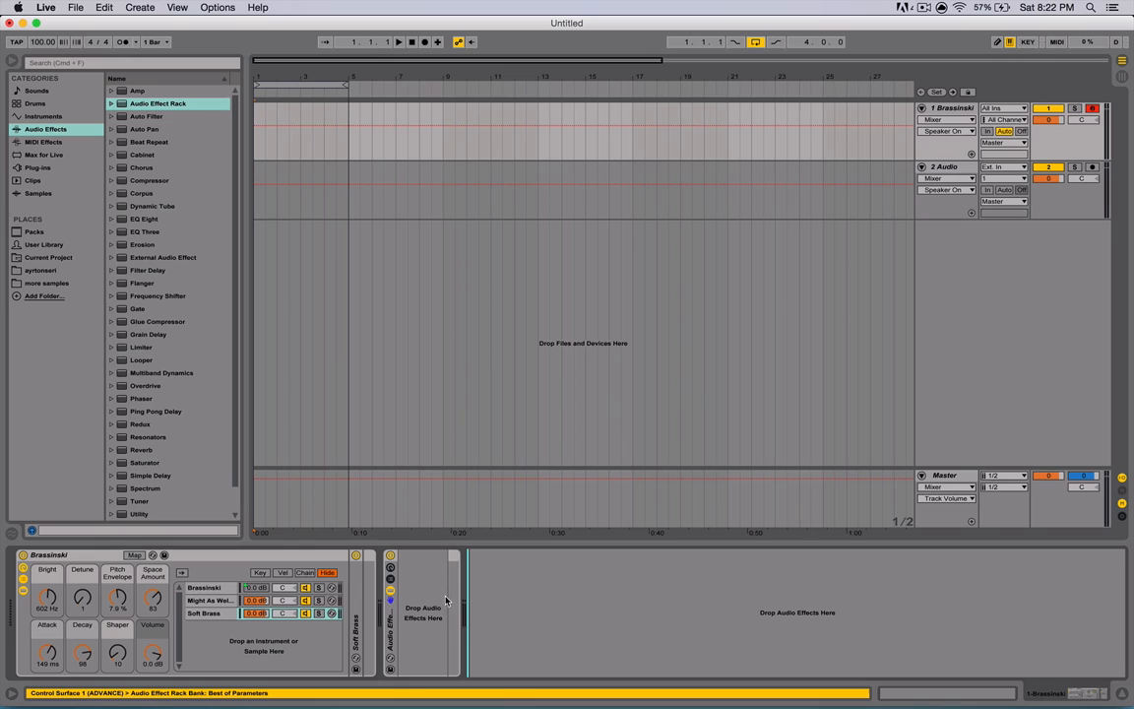
- Browse the Instrument Rack presets under Instruments and the vendor folders in the Plug-ins category
{"action": "left_click", "coordinate": [39, 116]}
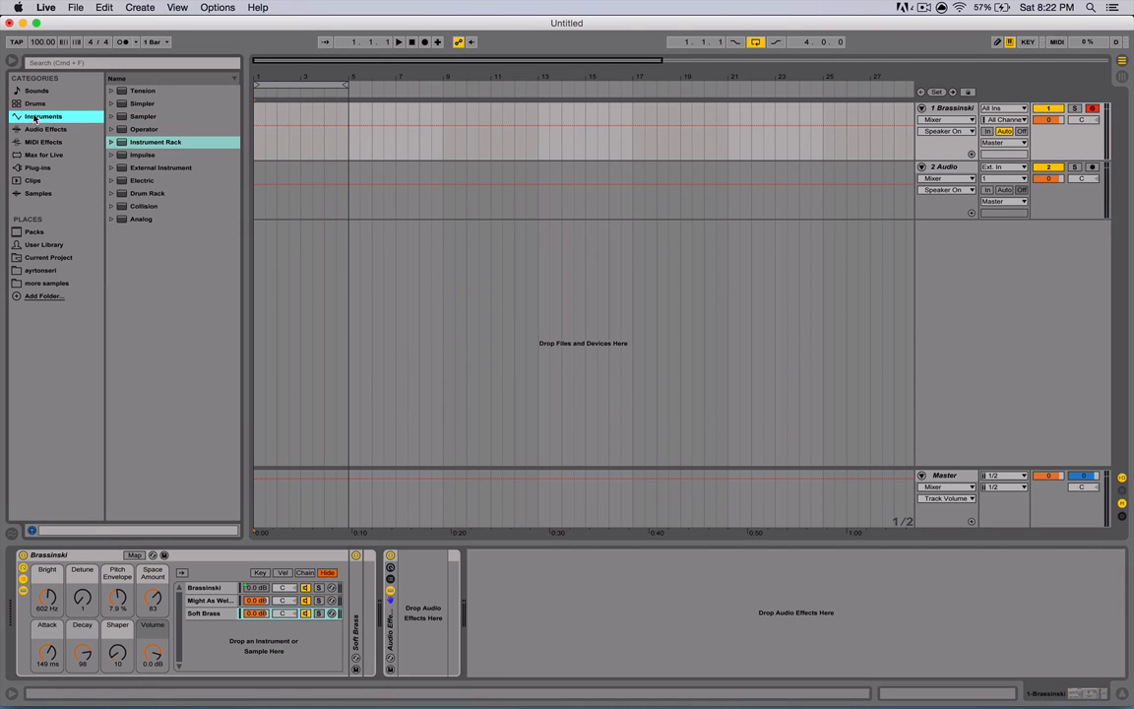
{"action": "left_click", "coordinate": [114, 144]}
{"action": "left_click", "coordinate": [131, 156]}
{"action": "left_click", "coordinate": [120, 155]}
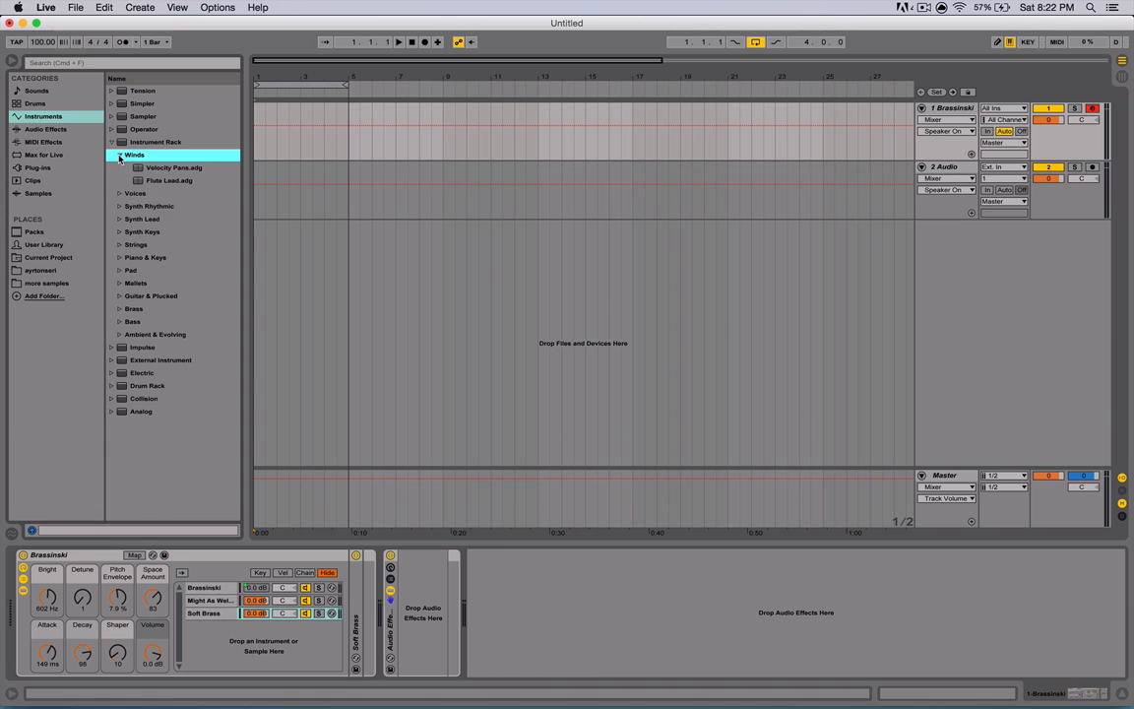
{"action": "left_click", "coordinate": [169, 168]}
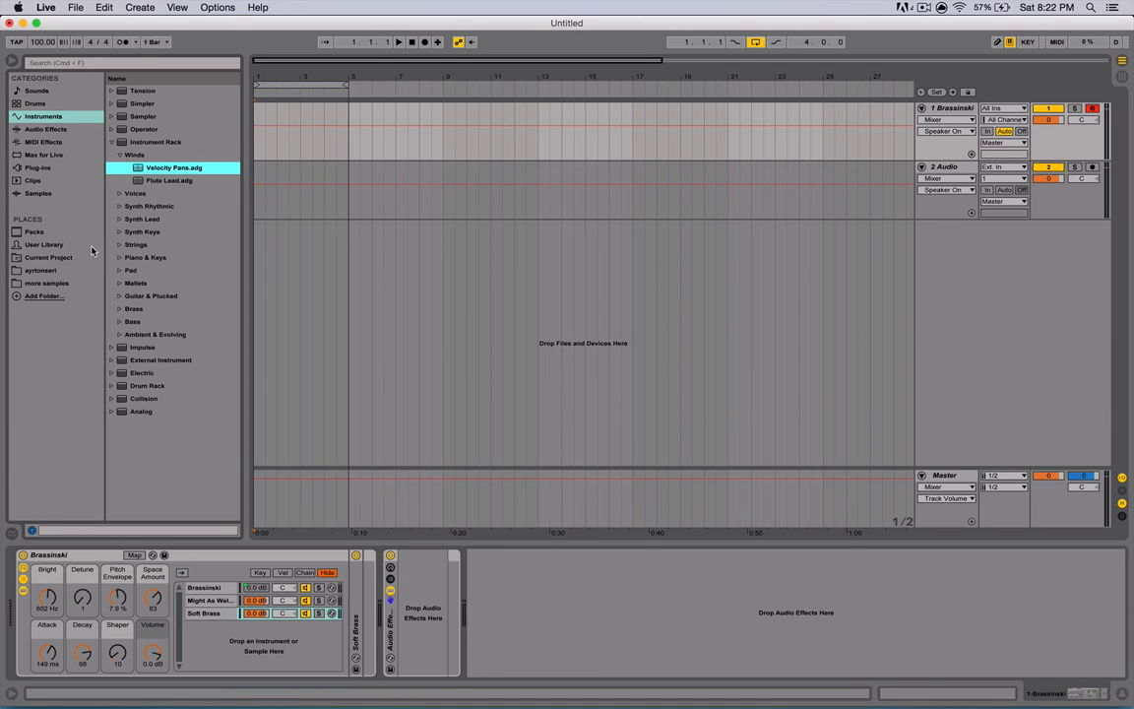
{"action": "left_click", "coordinate": [40, 169]}
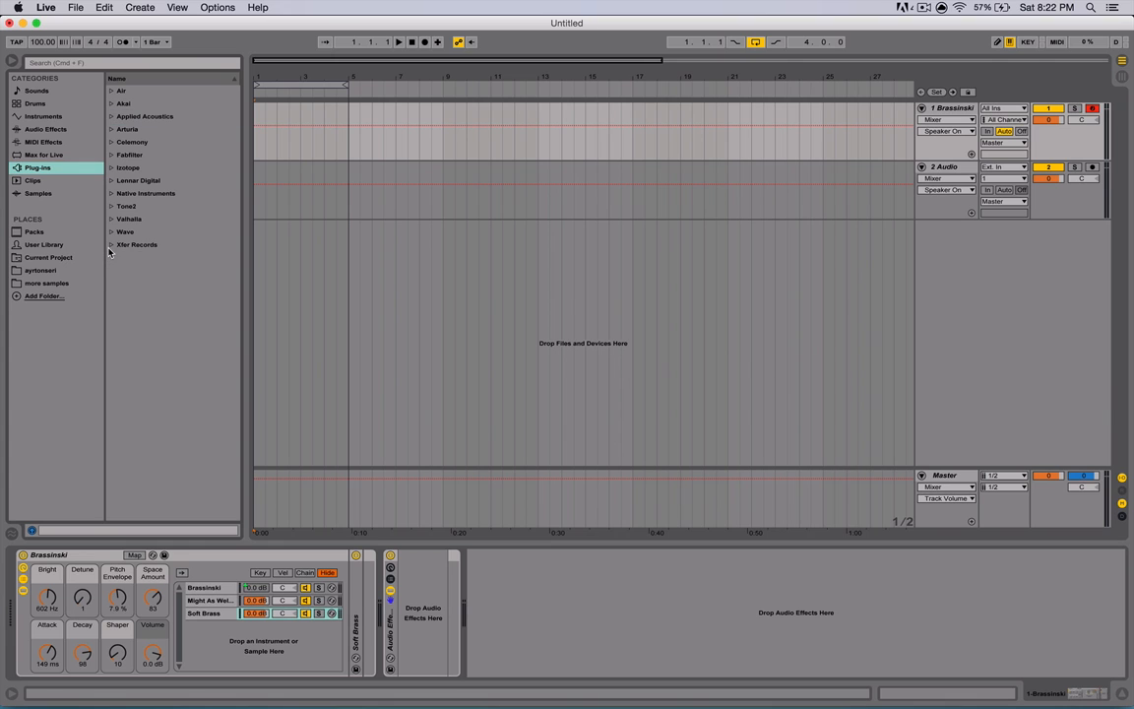
{"action": "left_click", "coordinate": [111, 245]}
{"action": "left_click", "coordinate": [147, 282]}
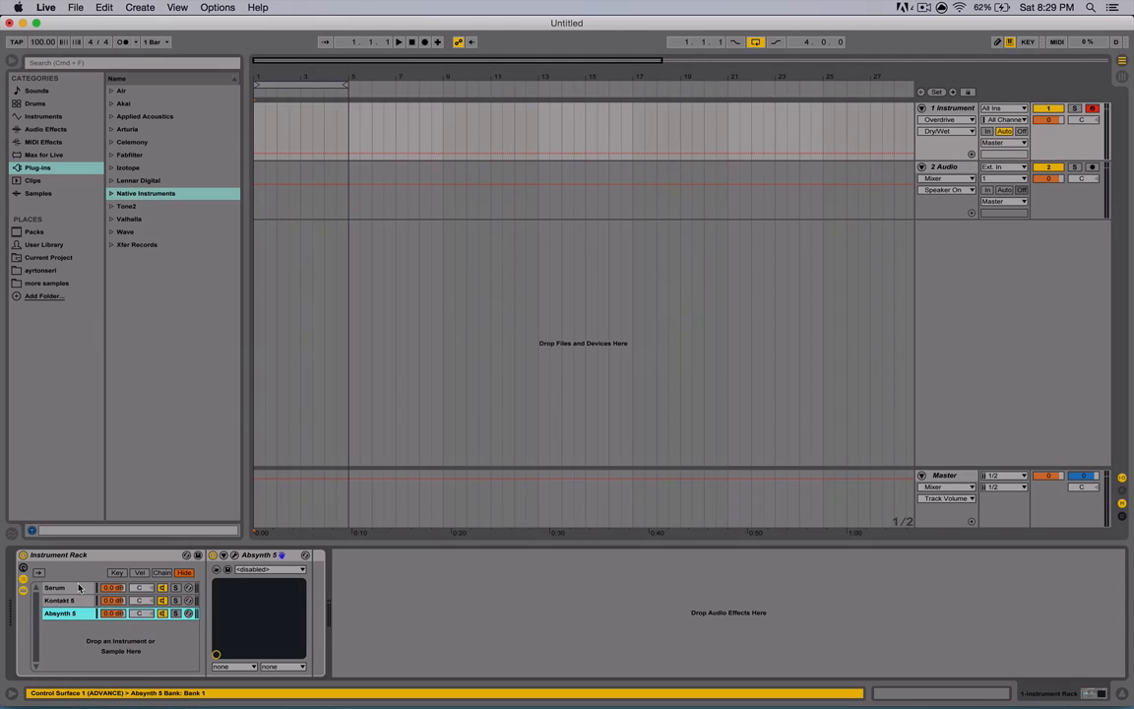
- Select the Serum chain of the plug-in Instrument Rack and save the rack as a preset named CoolPluck
{"action": "left_click", "coordinate": [79, 587]}
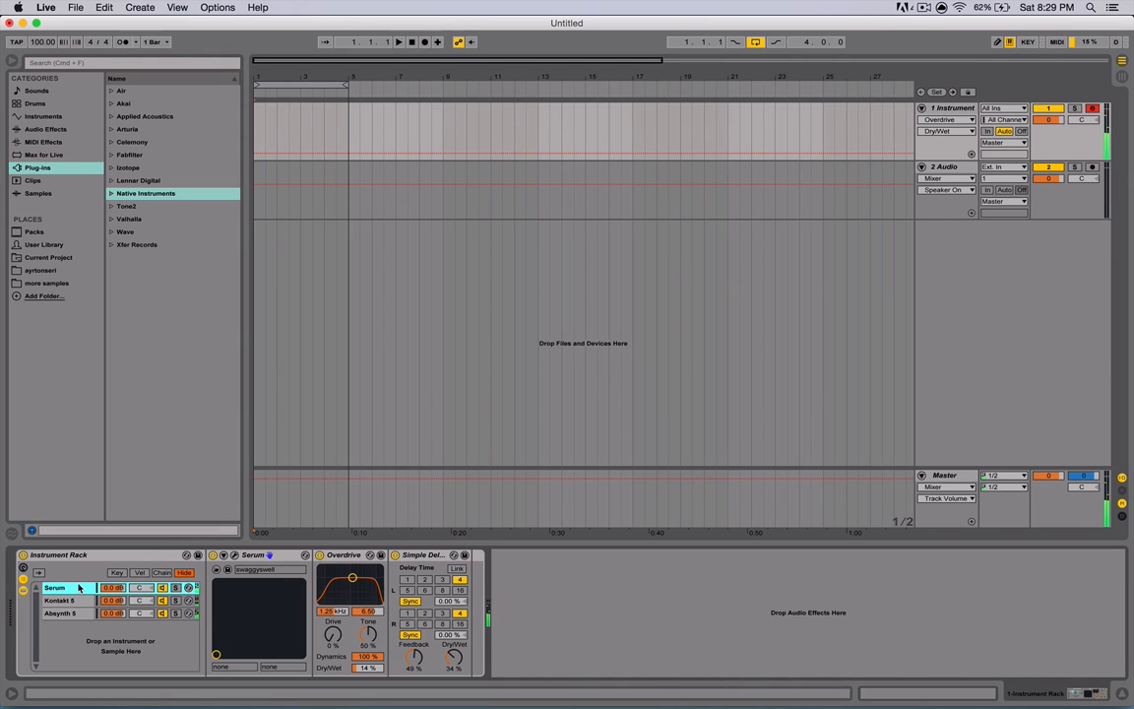
{"action": "left_click", "coordinate": [198, 555]}
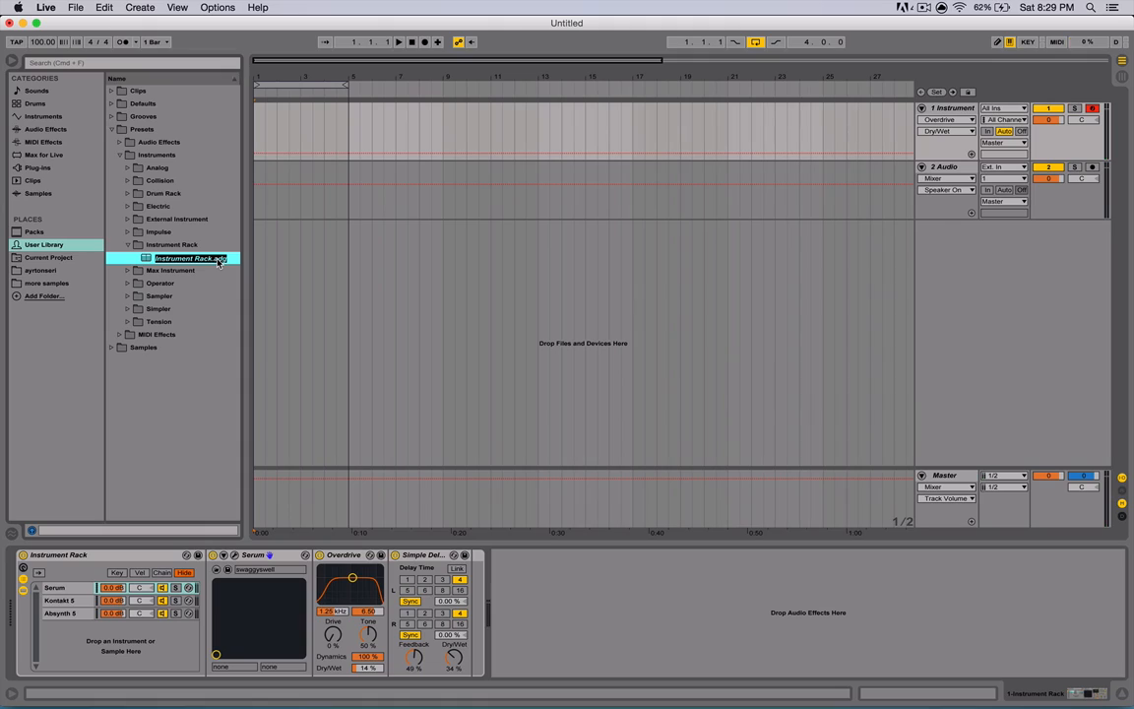
{"action": "type", "text": "CoolPluck"}
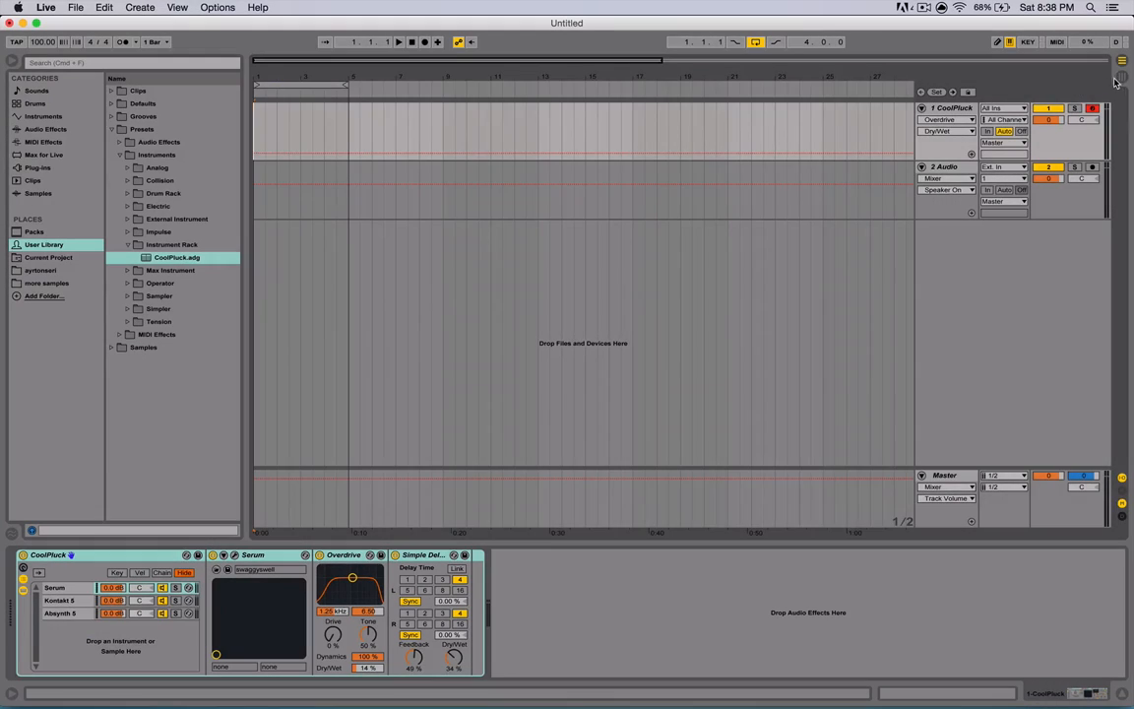
- Record a MIDI clip into the first clip slot of the CoolPluck track in session view
{"action": "key", "text": "Tab"}
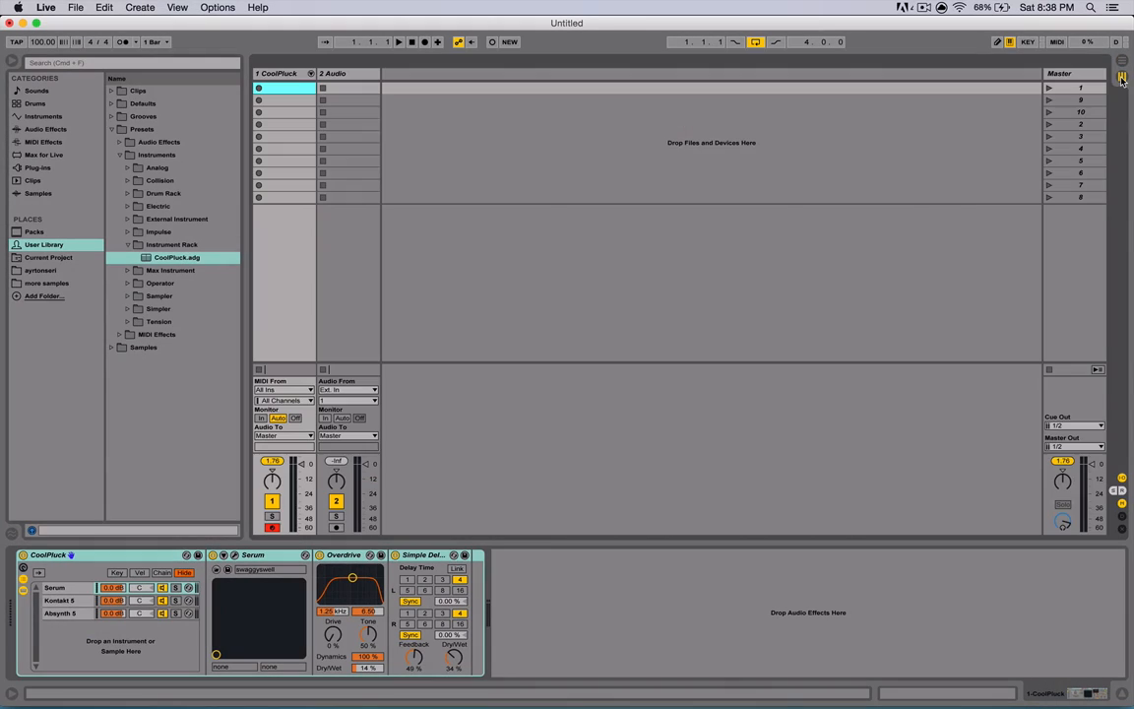
{"action": "left_click", "coordinate": [259, 87]}
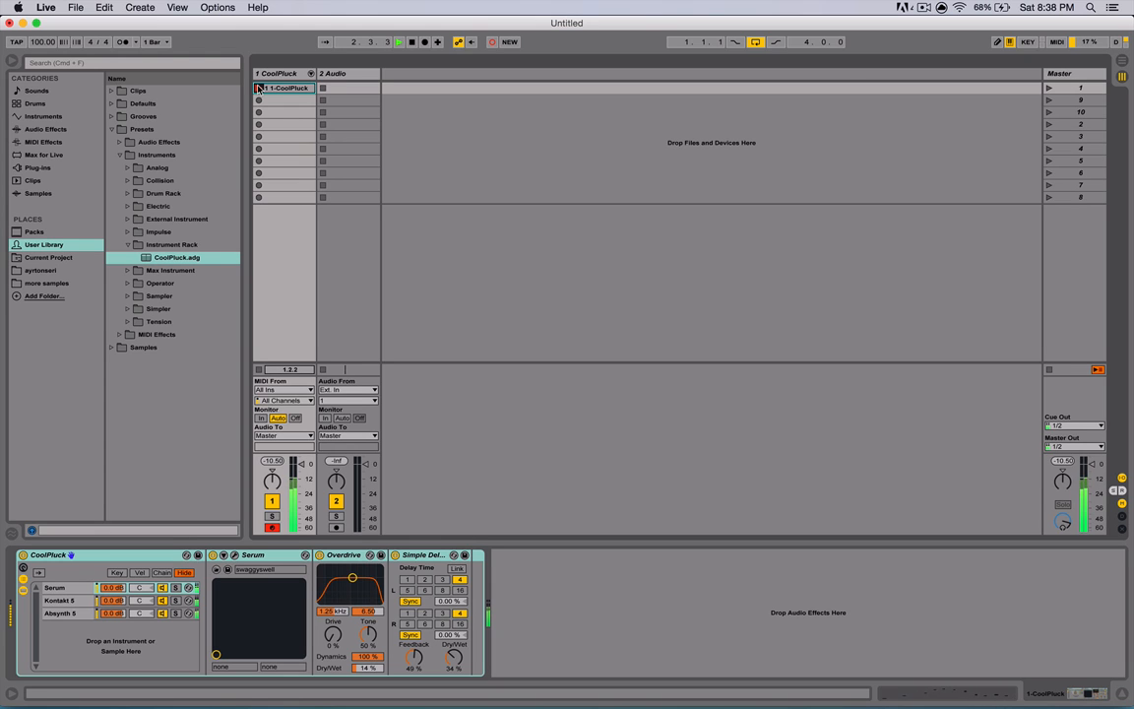
{"action": "key", "text": "space"}
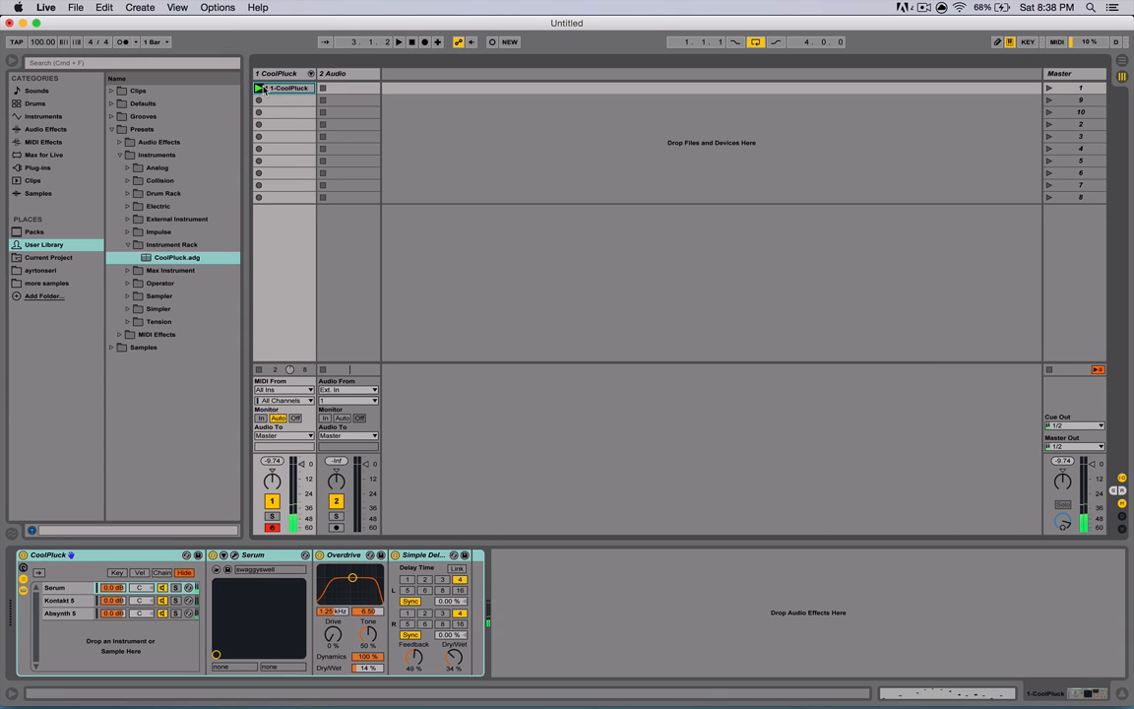
- Open the recorded clip's notes in the piano roll and launch the clip
{"action": "double_click", "coordinate": [274, 89]}
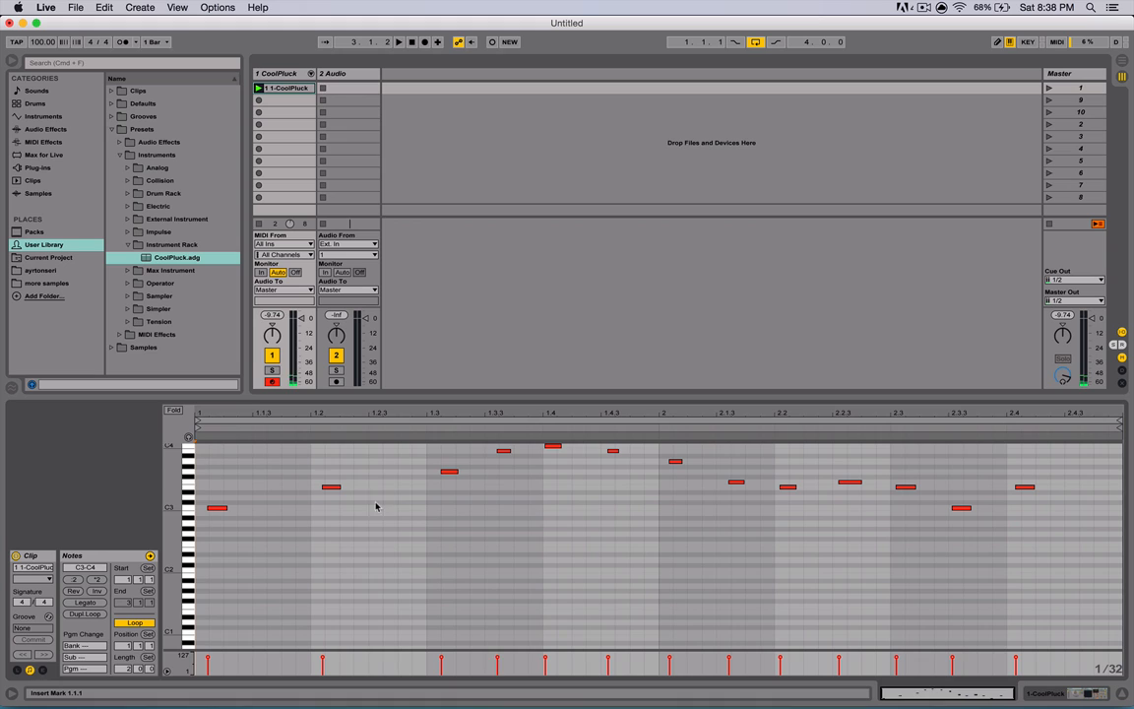
{"action": "left_click", "coordinate": [259, 88]}
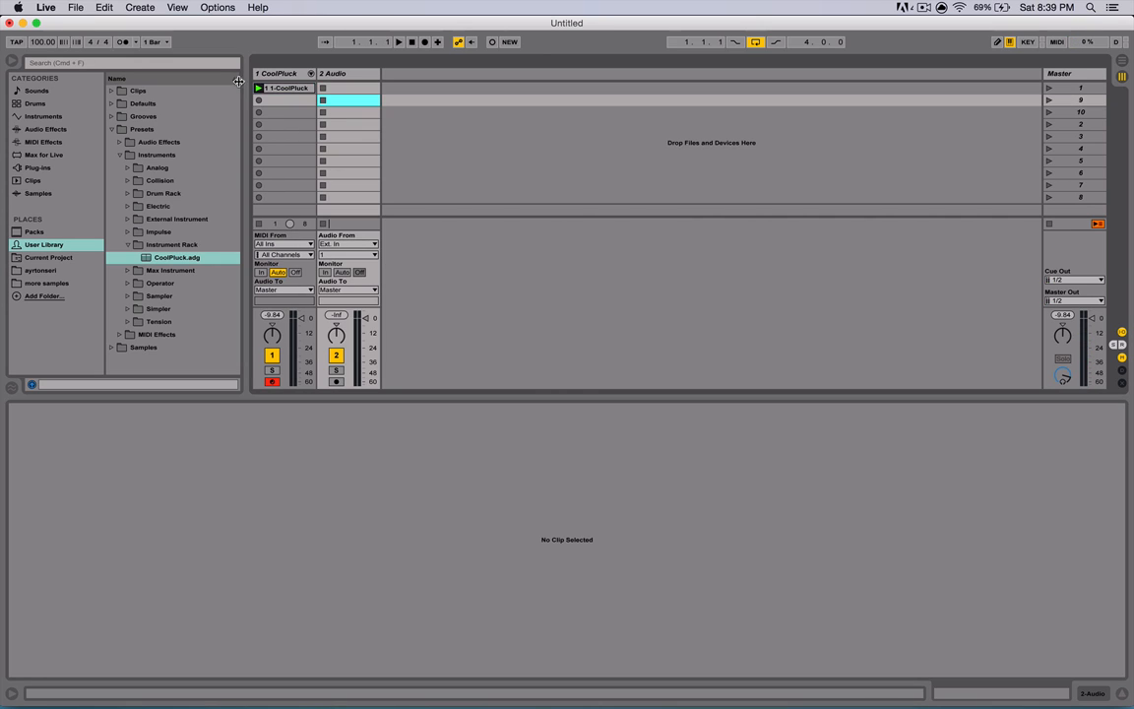
- Return playback to the arrangement and play back the recorded CoolPluck clip in arrangement view
{"action": "left_click_drag", "start_coordinate": [278, 90], "coordinate": [233, 126]}
{"action": "key", "text": "Tab"}
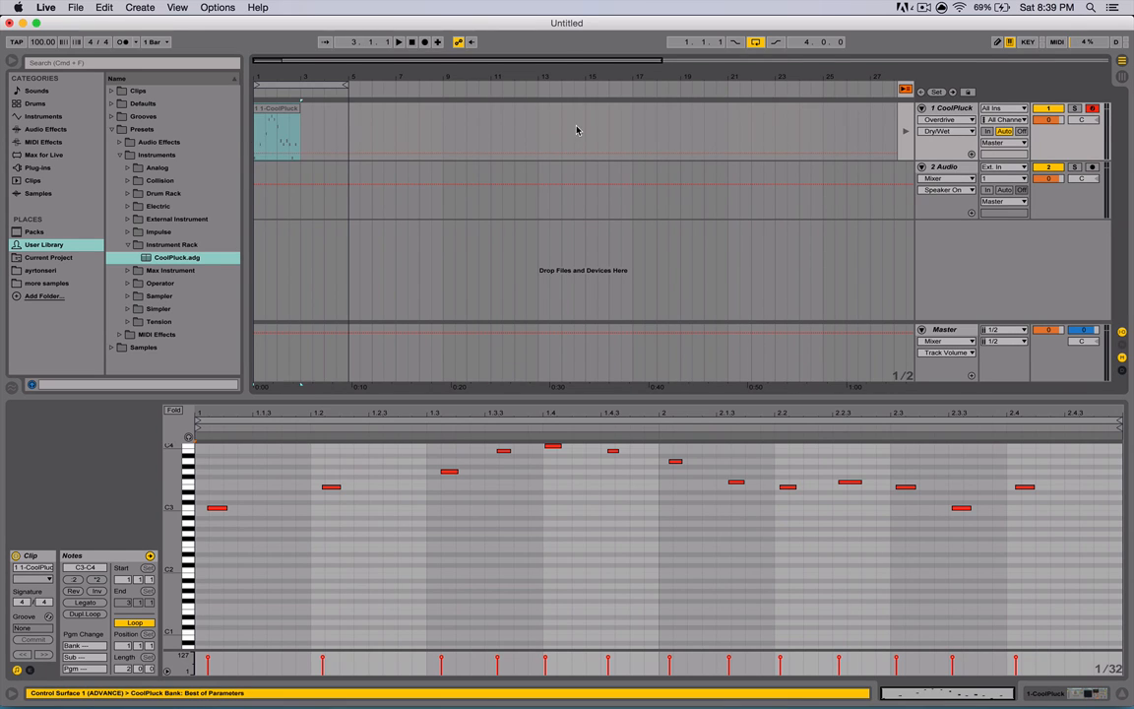
{"action": "left_click", "coordinate": [905, 92]}
{"action": "key", "text": "space"}
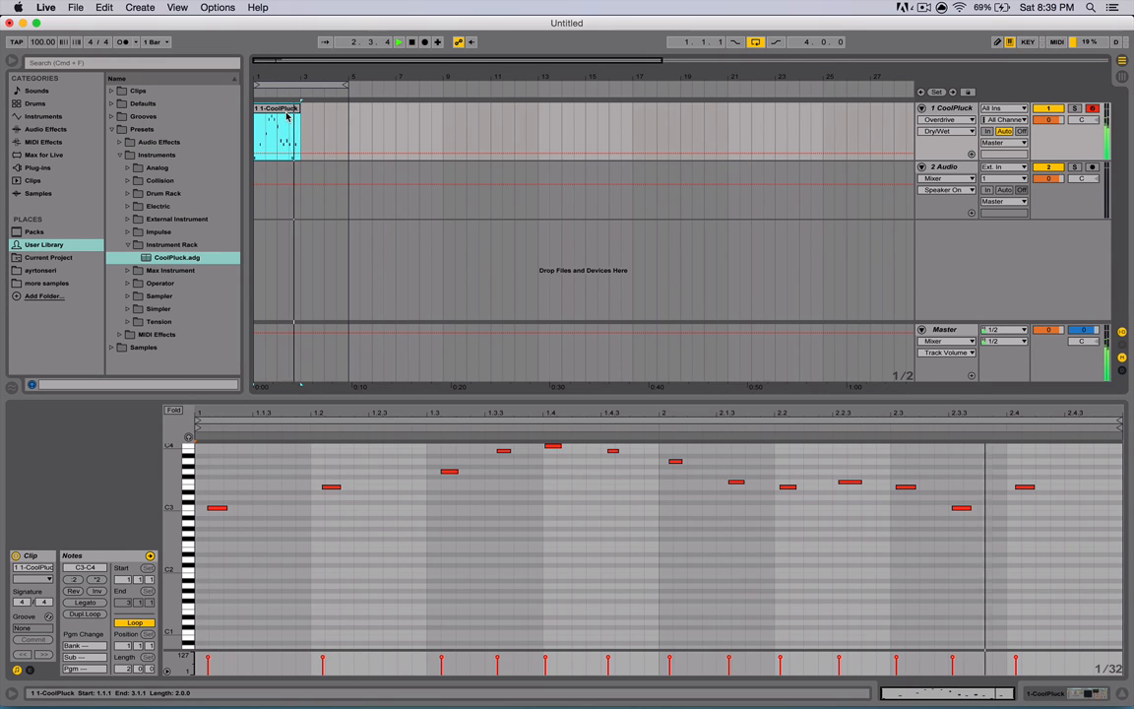
{"action": "key", "text": "space"}
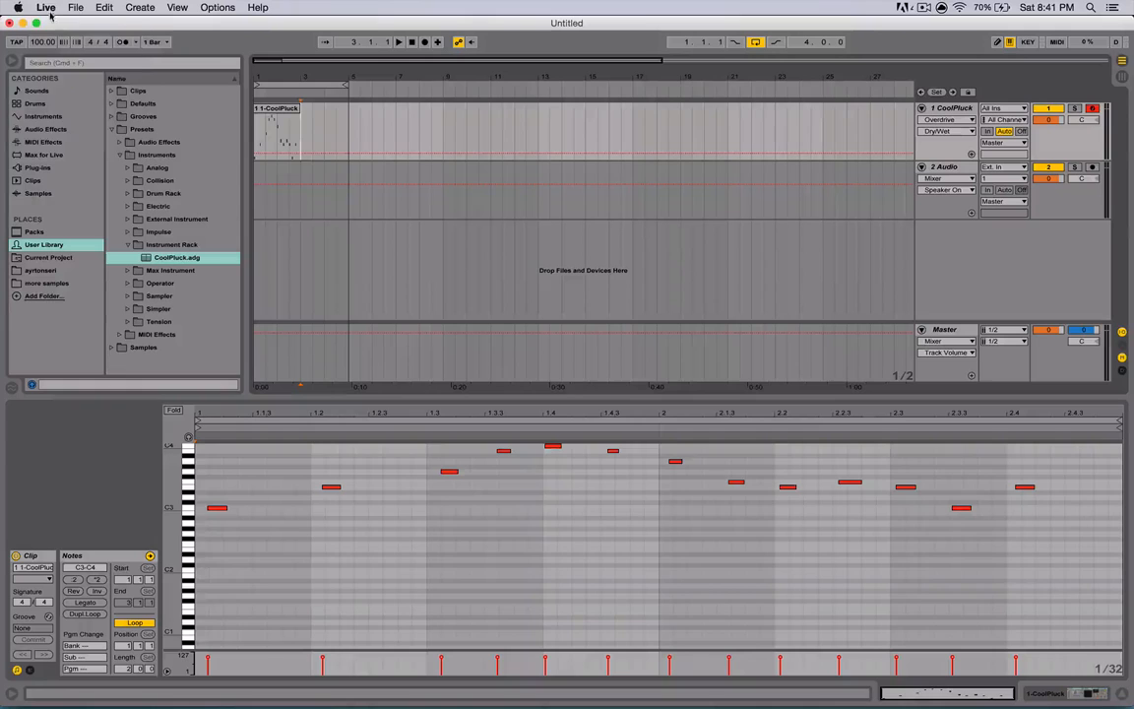
- Open a second window and position it over the main window after leaving full screen
{"action": "left_click", "coordinate": [46, 8]}
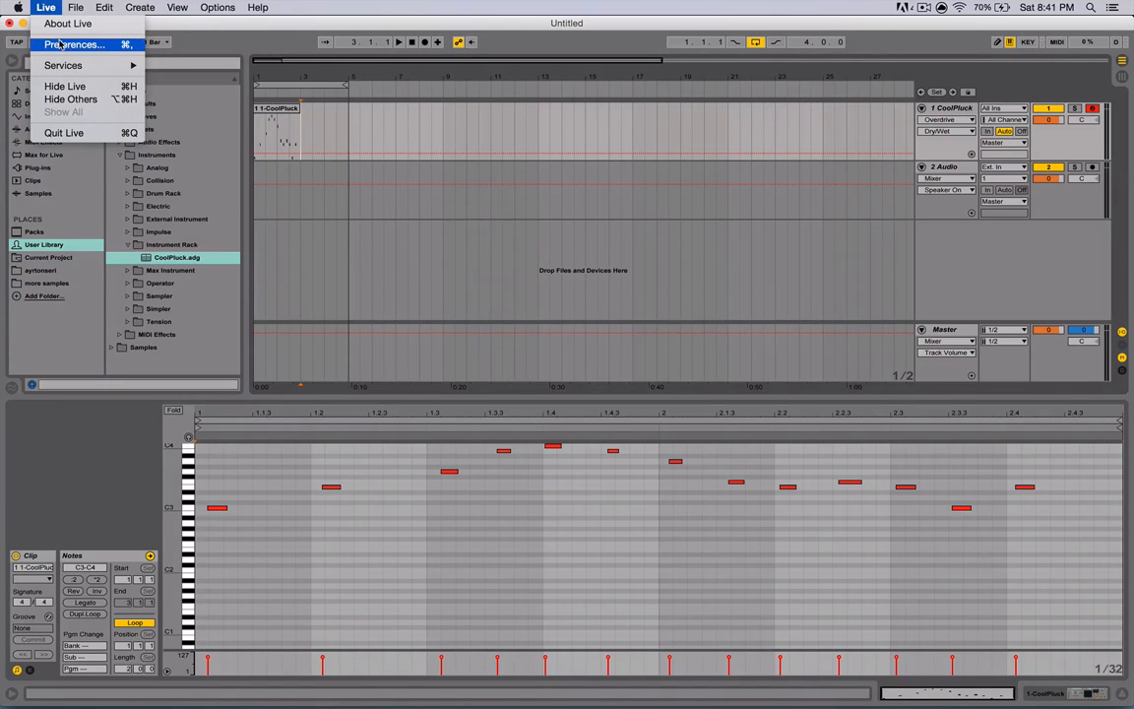
{"action": "mouse_move", "coordinate": [177, 7]}
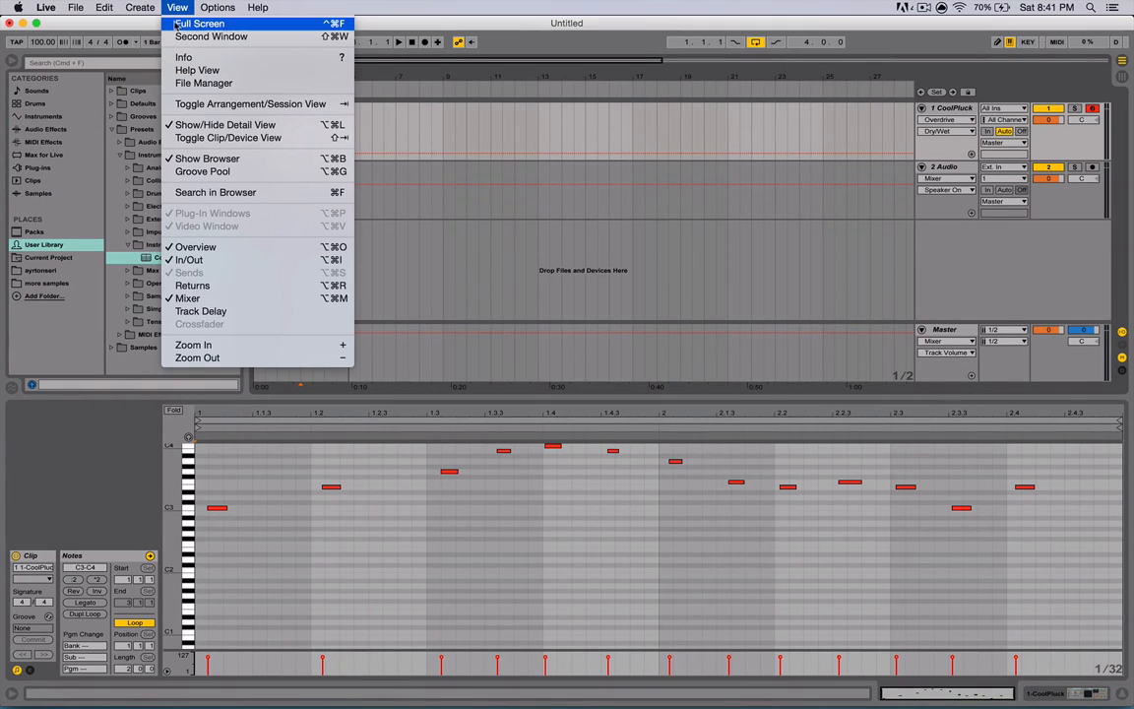
{"action": "left_click", "coordinate": [191, 37]}
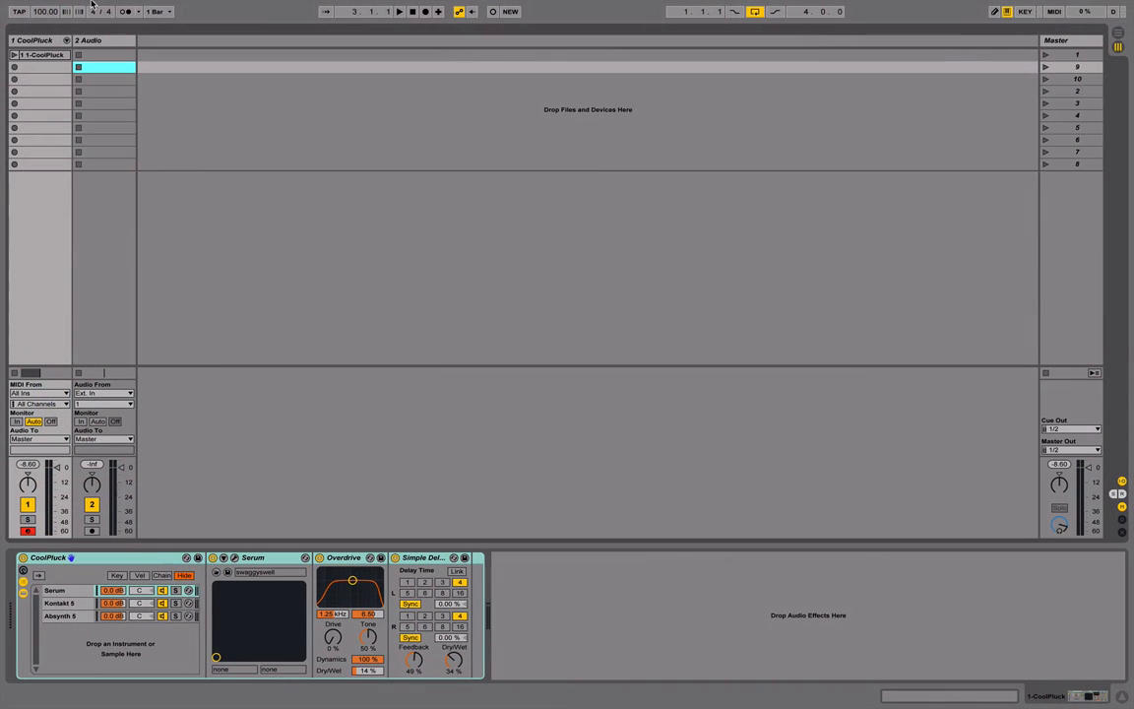
{"action": "mouse_move", "coordinate": [50, 3]}
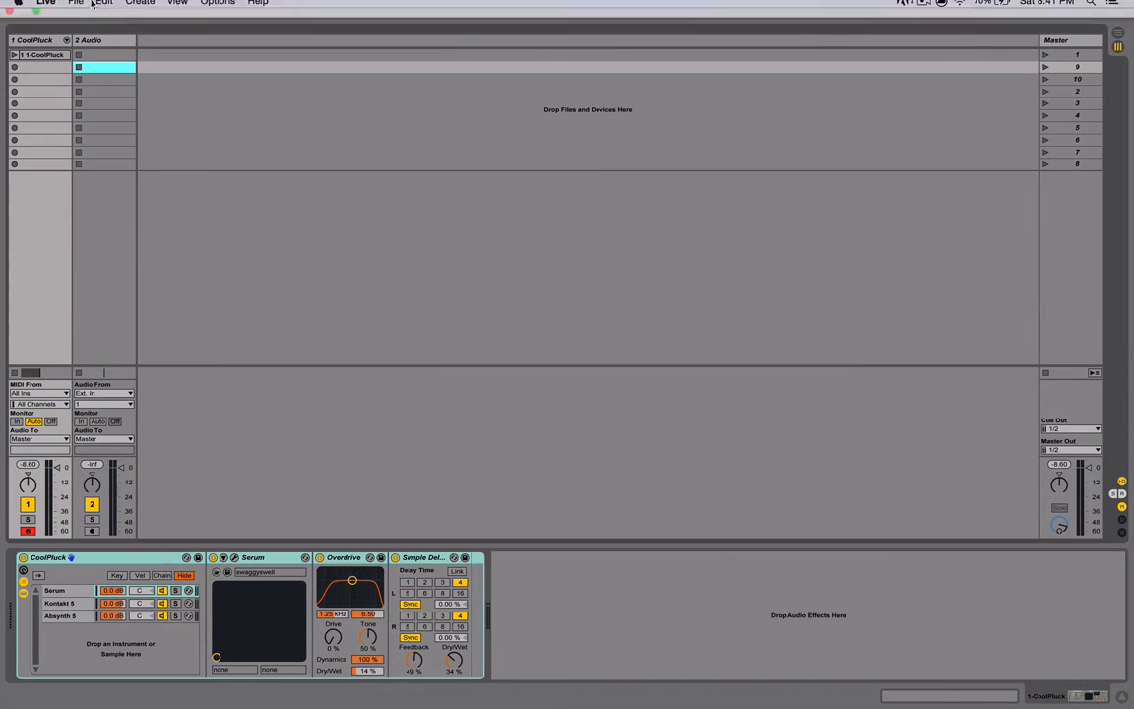
{"action": "left_click", "coordinate": [36, 21]}
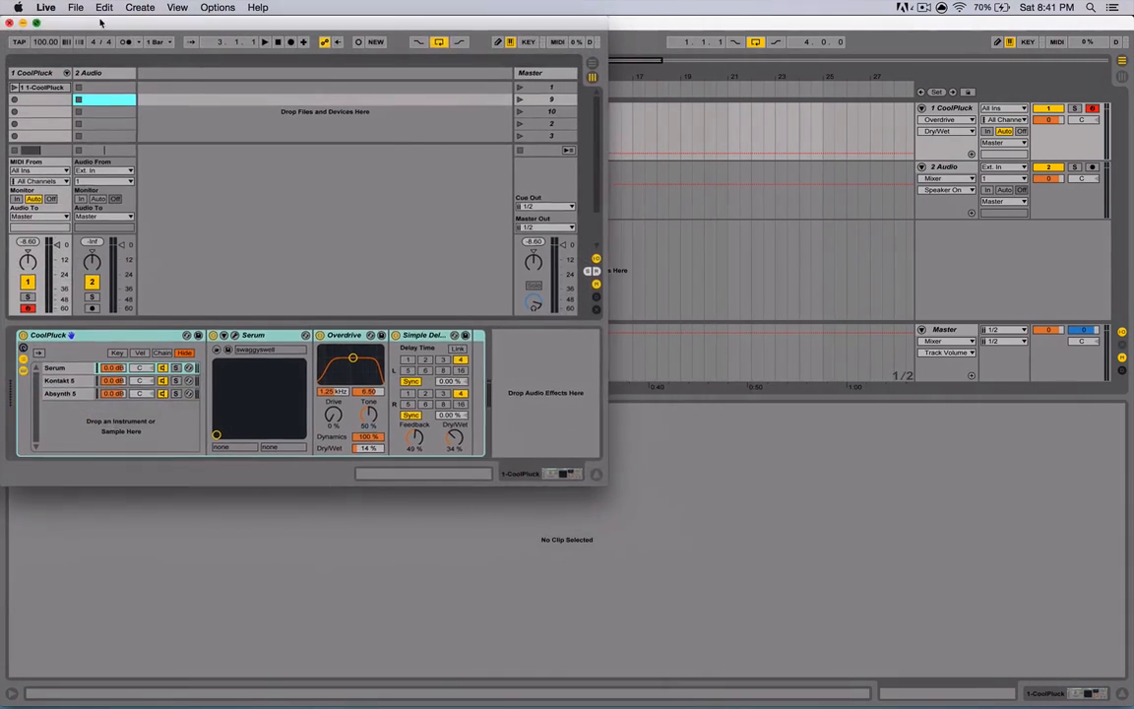
{"action": "left_click_drag", "start_coordinate": [100, 21], "coordinate": [643, 100]}
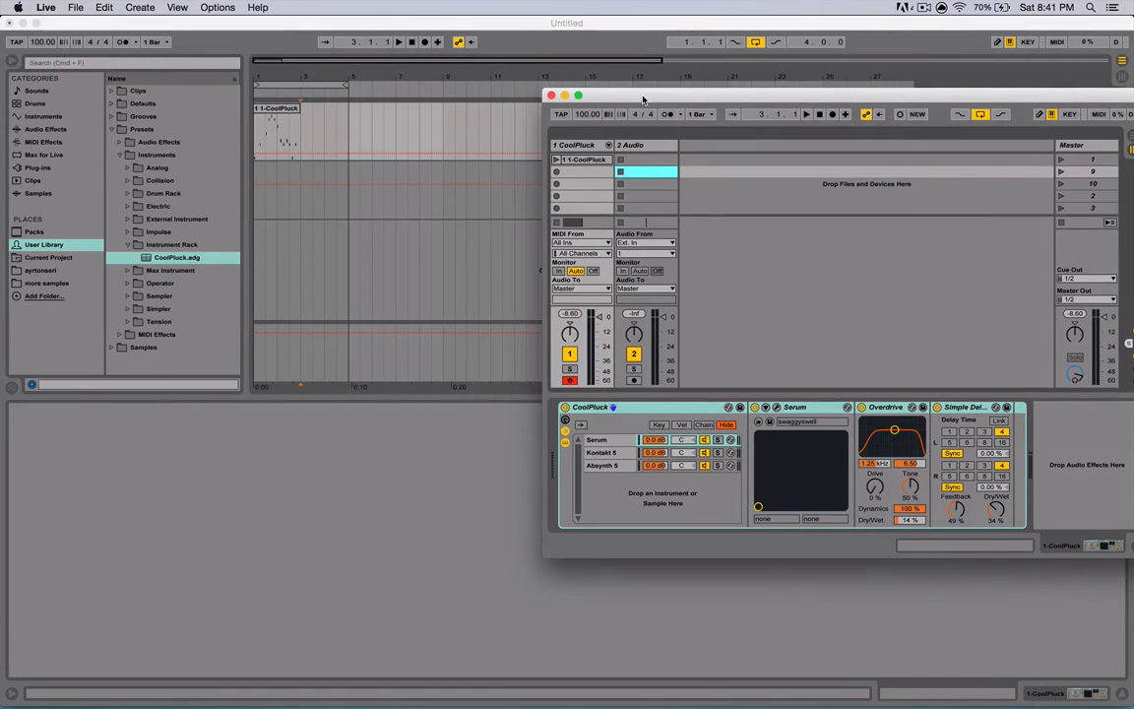
- Toggle between session and arrangement views in the two windows
{"action": "key", "text": "Tab"}
{"action": "key", "text": "Tab"}
{"action": "key", "text": "Tab"}
{"action": "key", "text": "Tab"}
{"action": "key", "text": "Tab"}
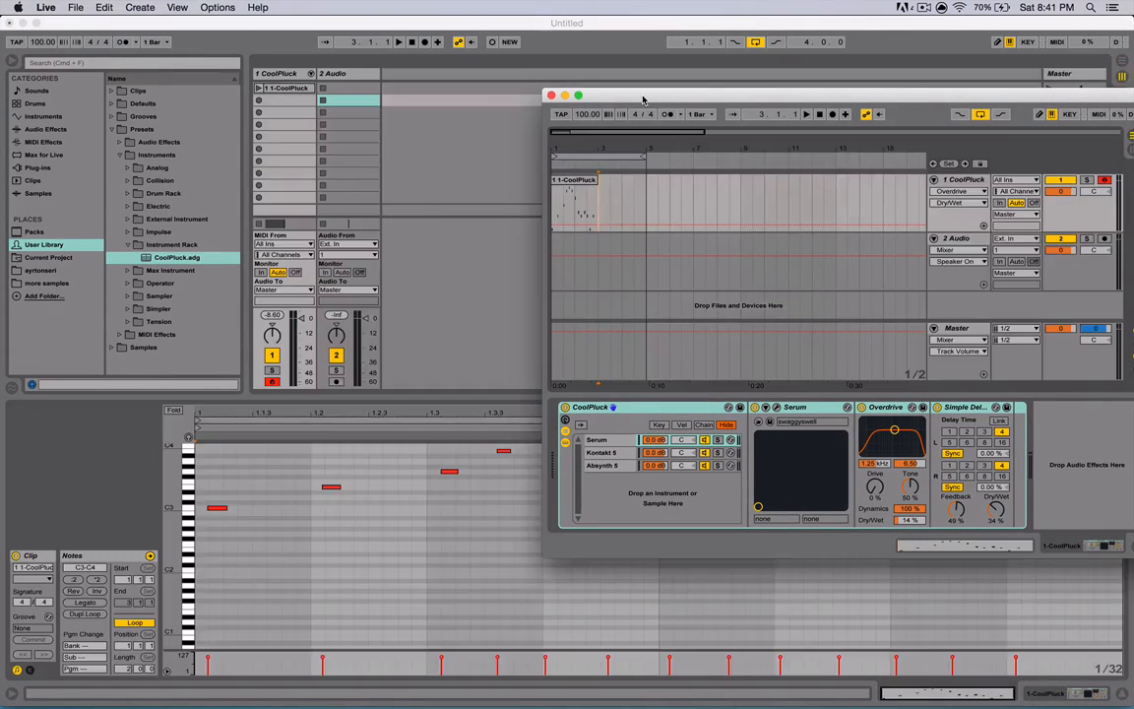
{"action": "key", "text": "Tab"}
{"action": "key", "text": "Tab"}
{"action": "key", "text": "Tab"}
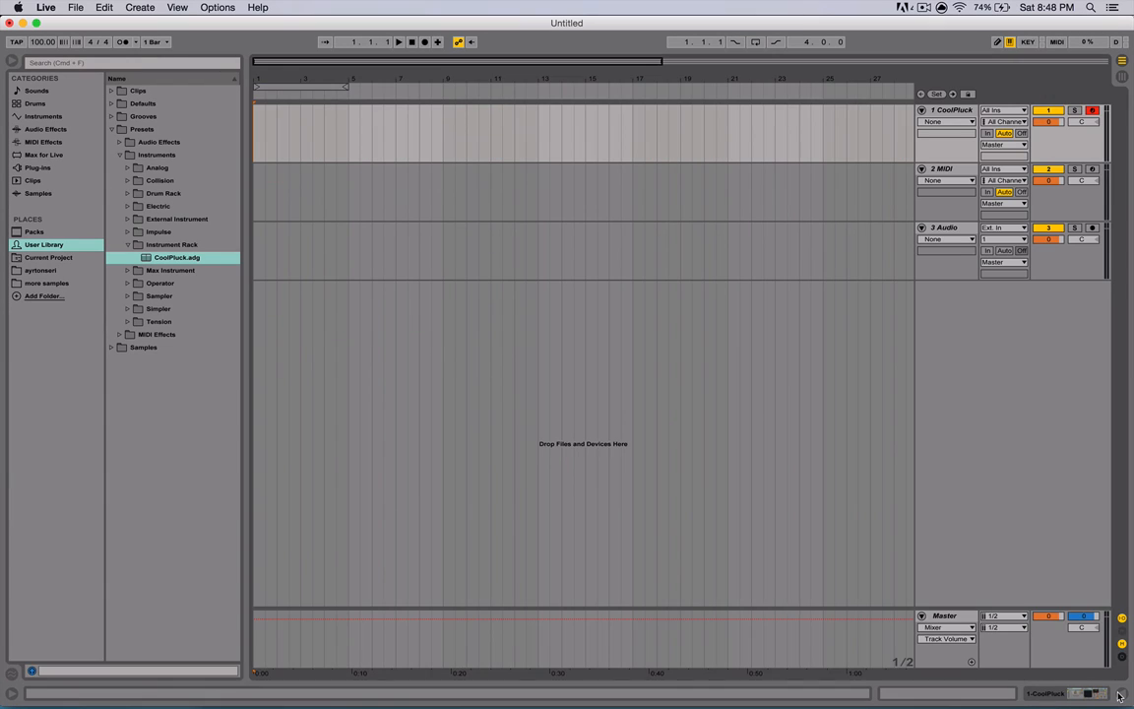
- Narrow the browser panel
{"action": "left_click", "coordinate": [1120, 696]}
{"action": "left_click", "coordinate": [1119, 695]}
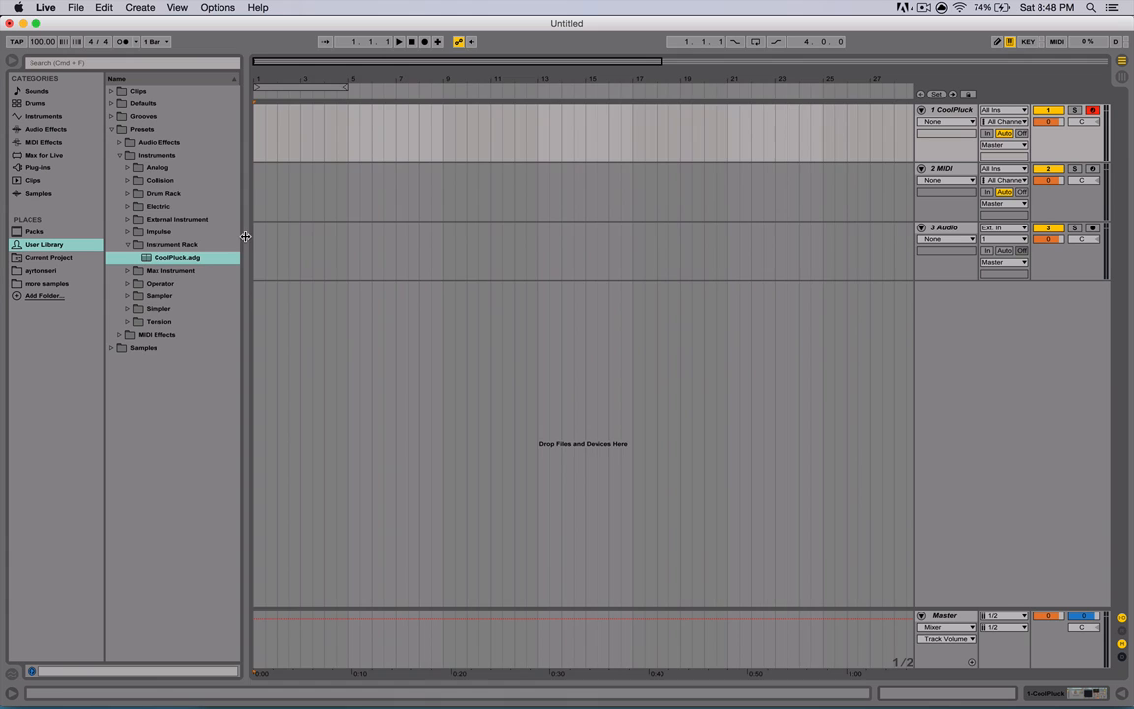
{"action": "left_click_drag", "start_coordinate": [240, 242], "coordinate": [171, 247]}
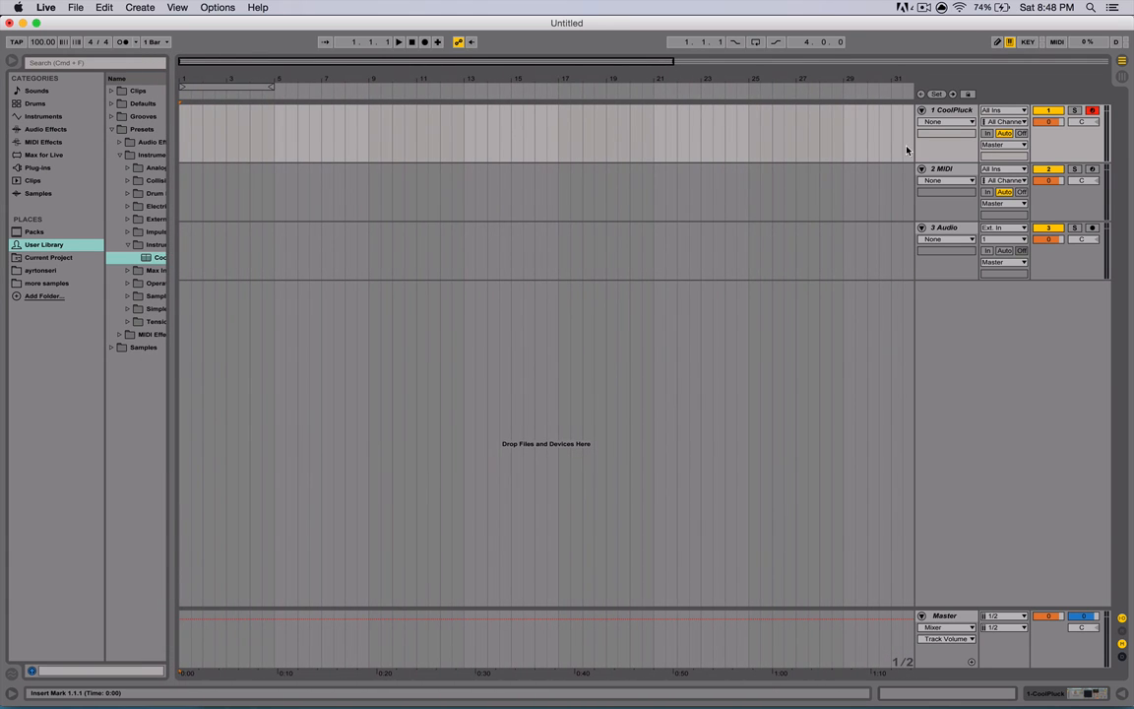
- Select the CoolPluck and MIDI tracks and group them into a group track
{"action": "left_click", "coordinate": [921, 110]}
{"action": "left_click", "coordinate": [921, 110]}
{"action": "left_click", "coordinate": [935, 110]}
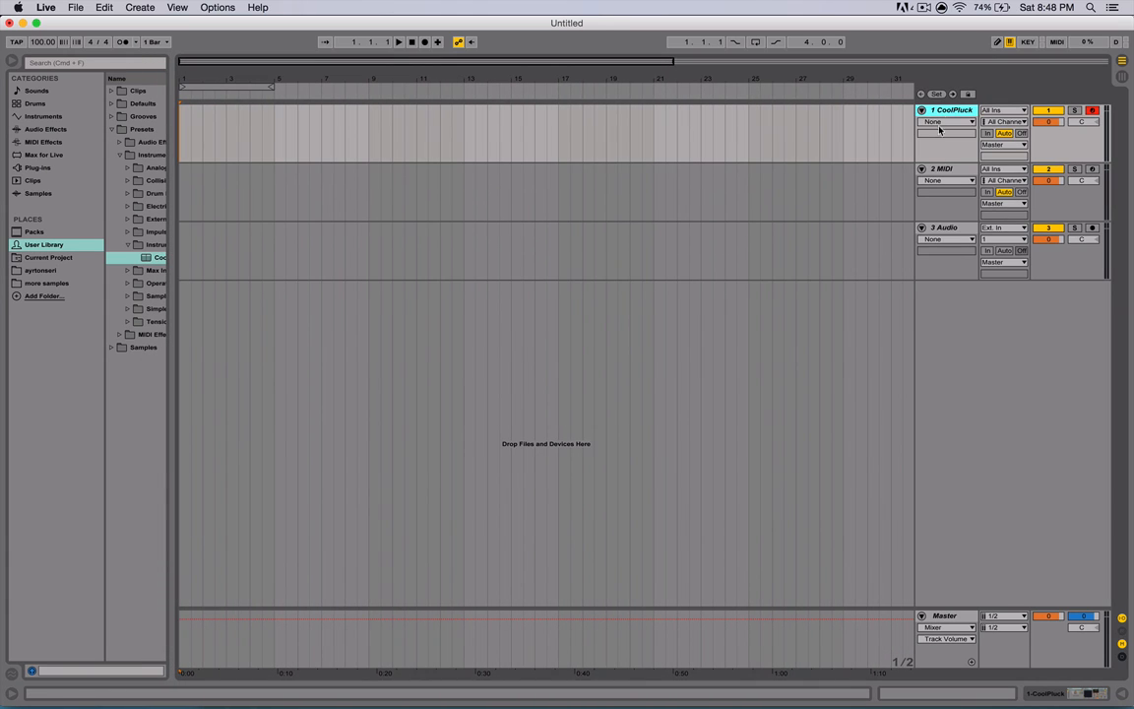
{"action": "left_click", "coordinate": [940, 169]}
{"action": "key", "text": "super+g"}
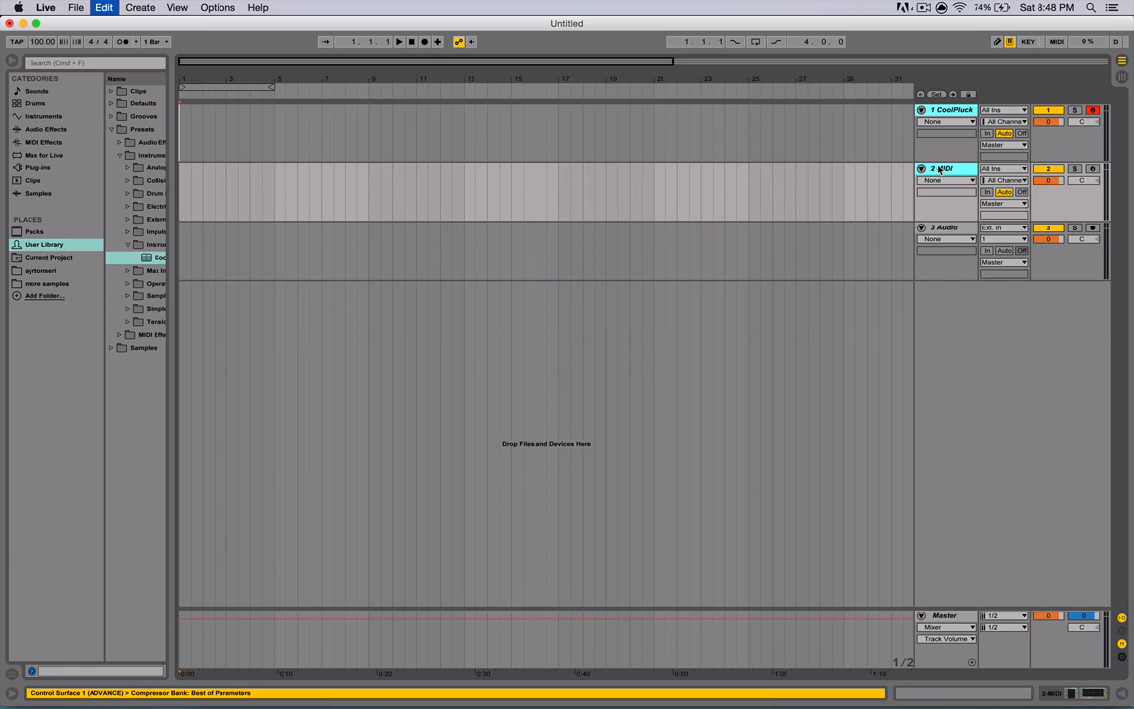
- Fold the group track, its member tracks and the Audio track, and widen the browser again
{"action": "left_click", "coordinate": [922, 112]}
{"action": "left_click", "coordinate": [922, 112]}
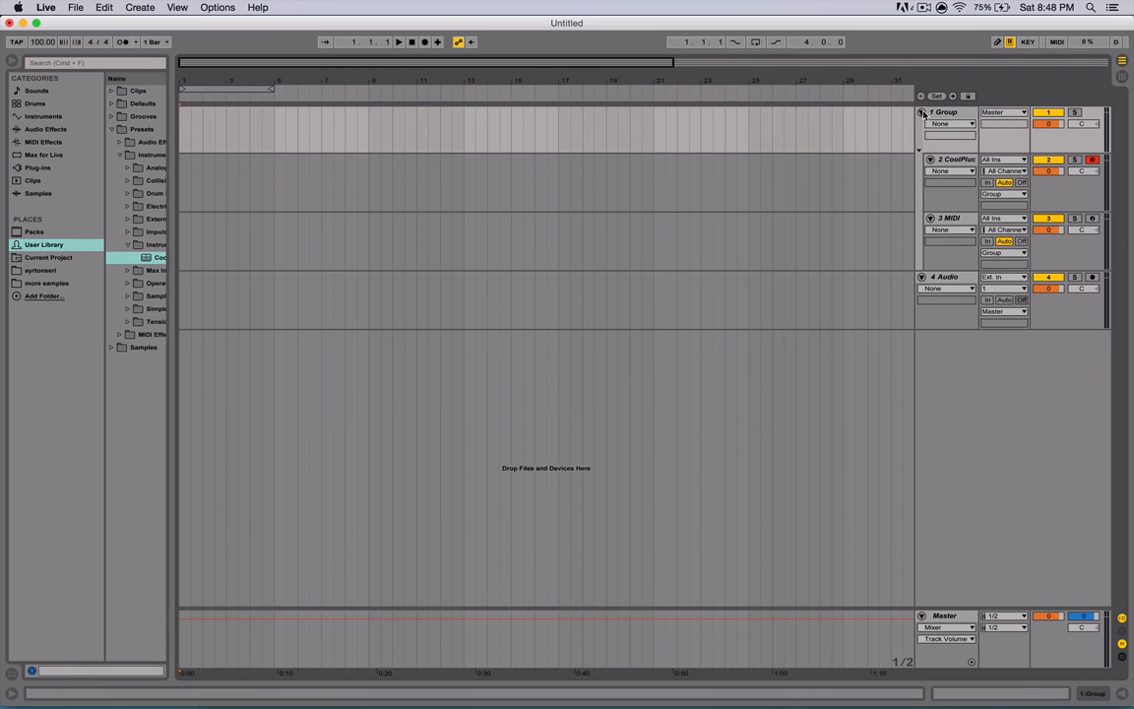
{"action": "left_click", "coordinate": [930, 160]}
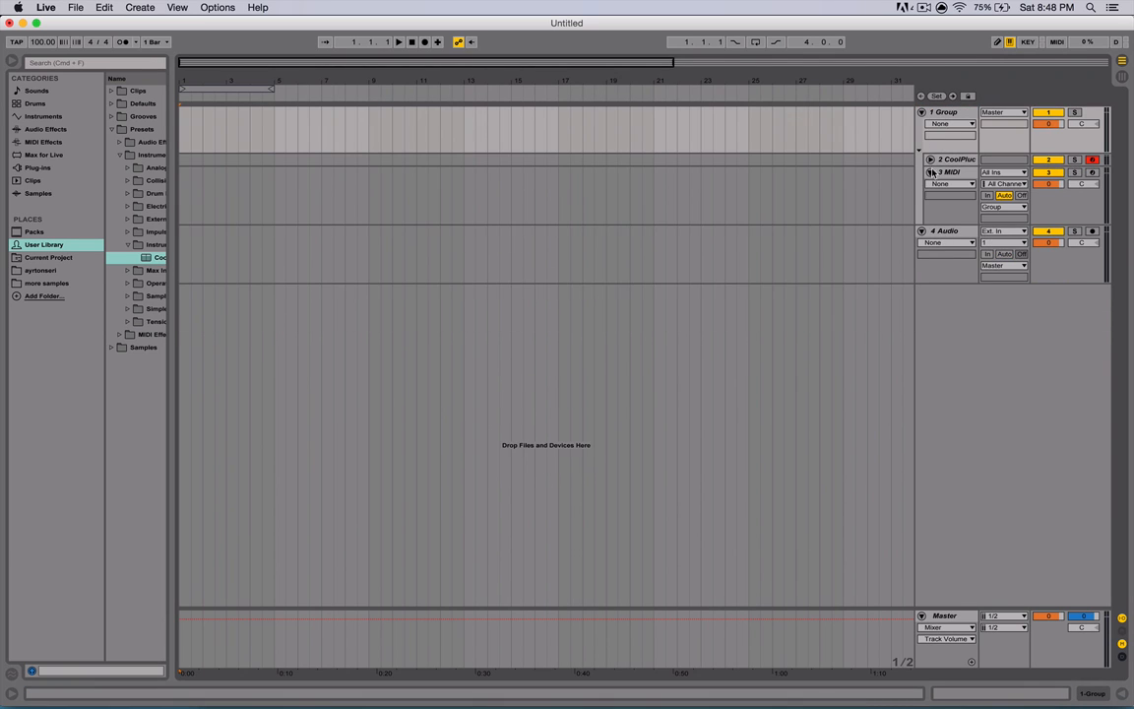
{"action": "left_click", "coordinate": [930, 172]}
{"action": "left_click", "coordinate": [922, 112]}
{"action": "left_click", "coordinate": [921, 125]}
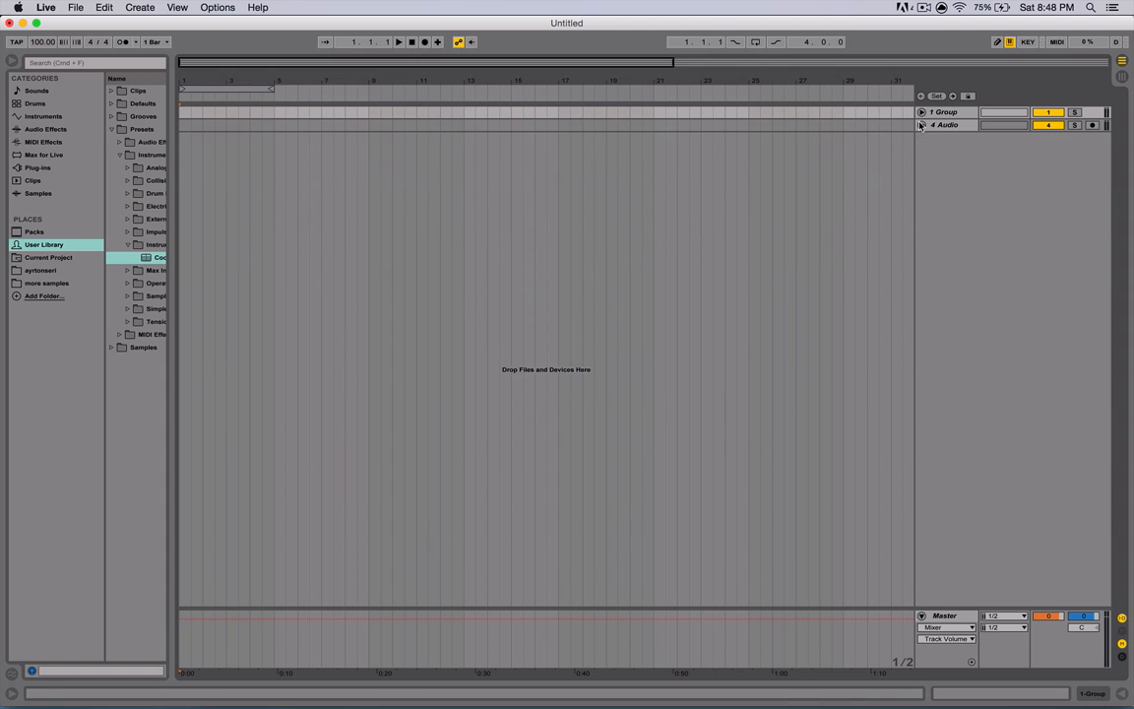
{"action": "left_click_drag", "start_coordinate": [172, 139], "coordinate": [295, 142]}
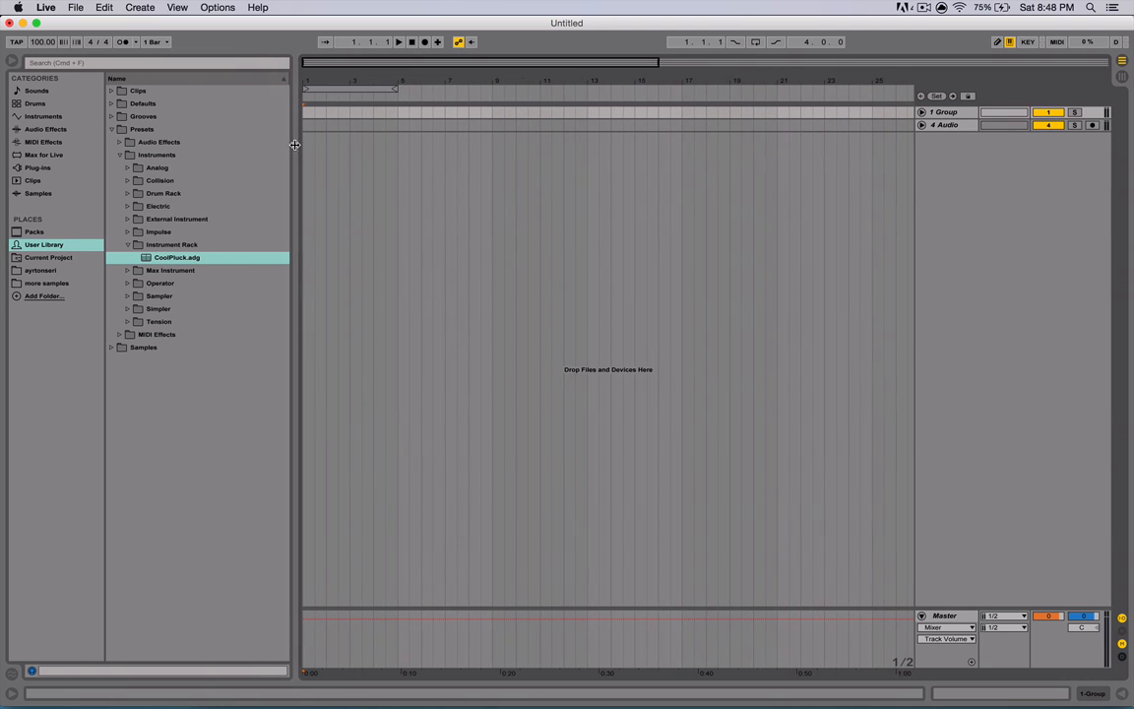
- Hide the browser and show it again
{"action": "left_click", "coordinate": [13, 63]}
{"action": "left_click", "coordinate": [14, 63]}
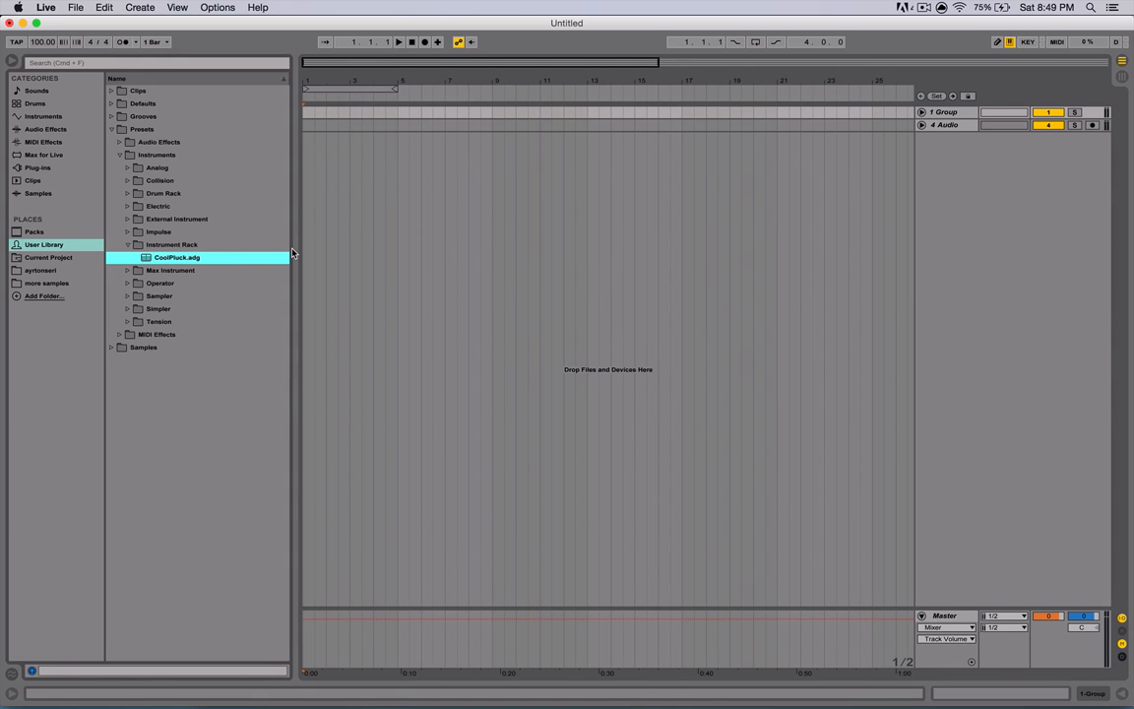
{"action": "left_click", "coordinate": [12, 61]}
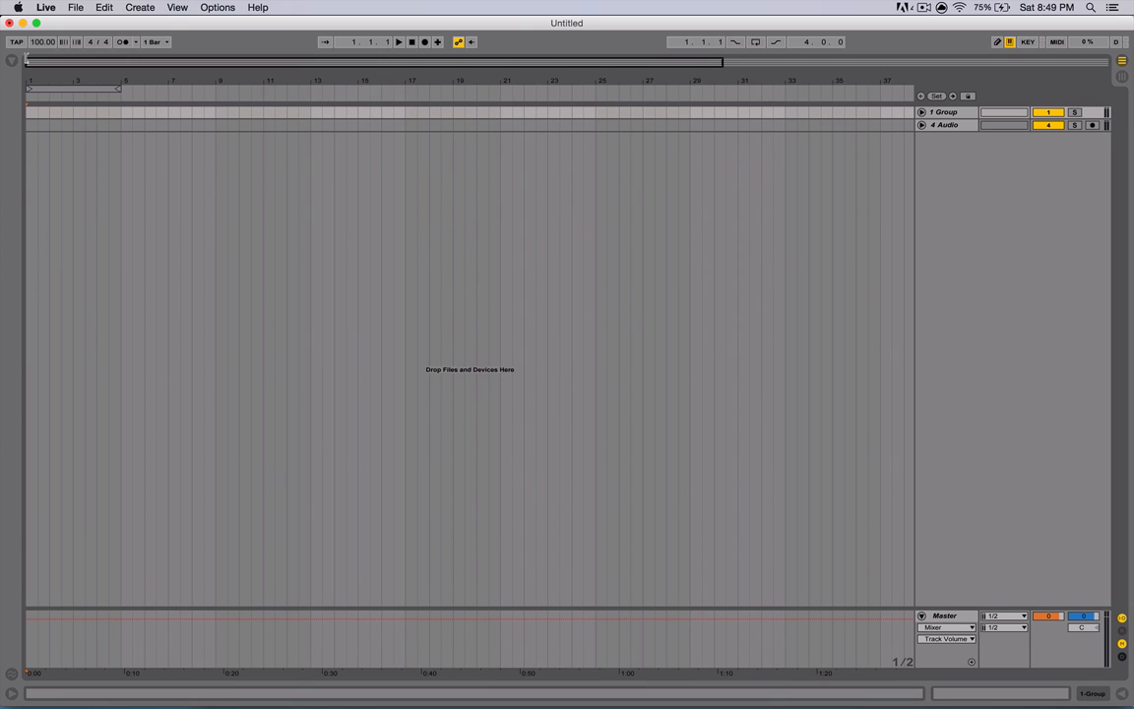
{"action": "left_click", "coordinate": [15, 61]}
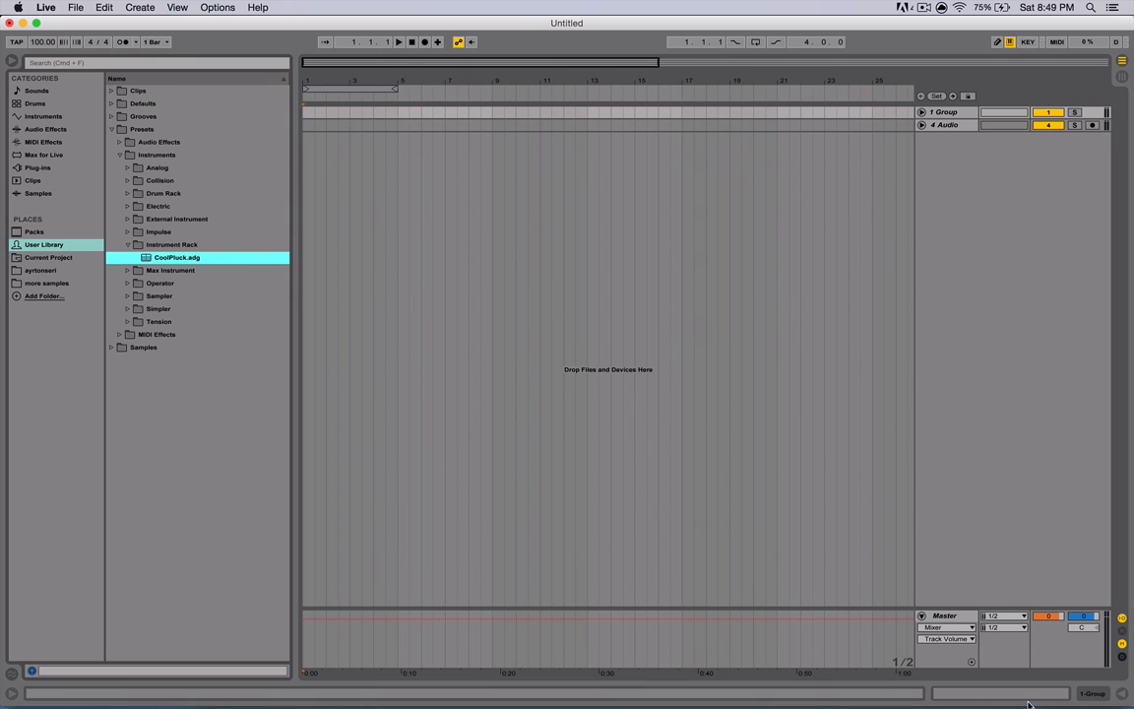
- Show the detail view and unfold the group track to reveal its member tracks
{"action": "left_click", "coordinate": [1121, 695]}
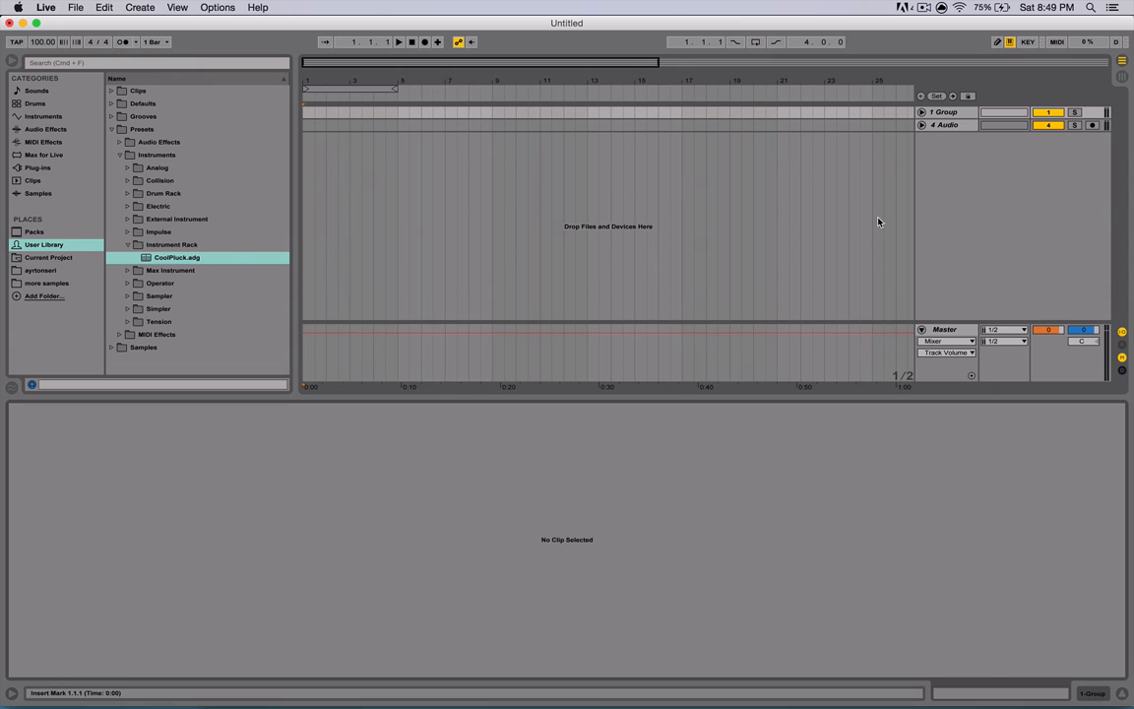
{"action": "left_click", "coordinate": [930, 113]}
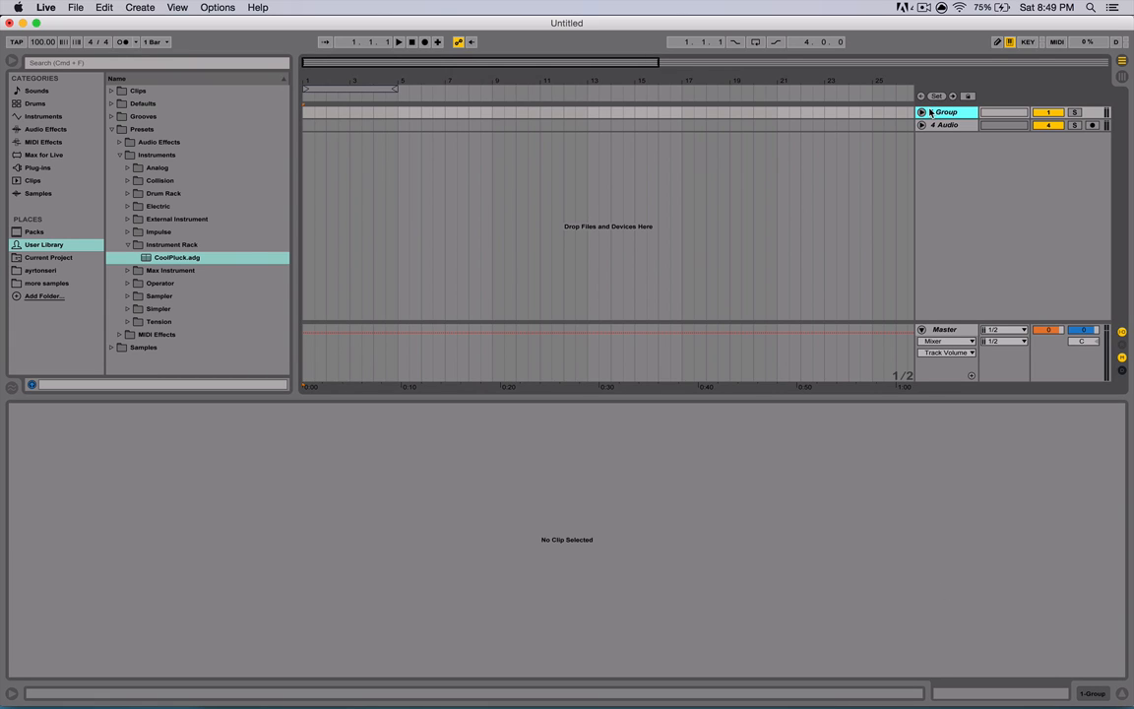
{"action": "left_click", "coordinate": [921, 112]}
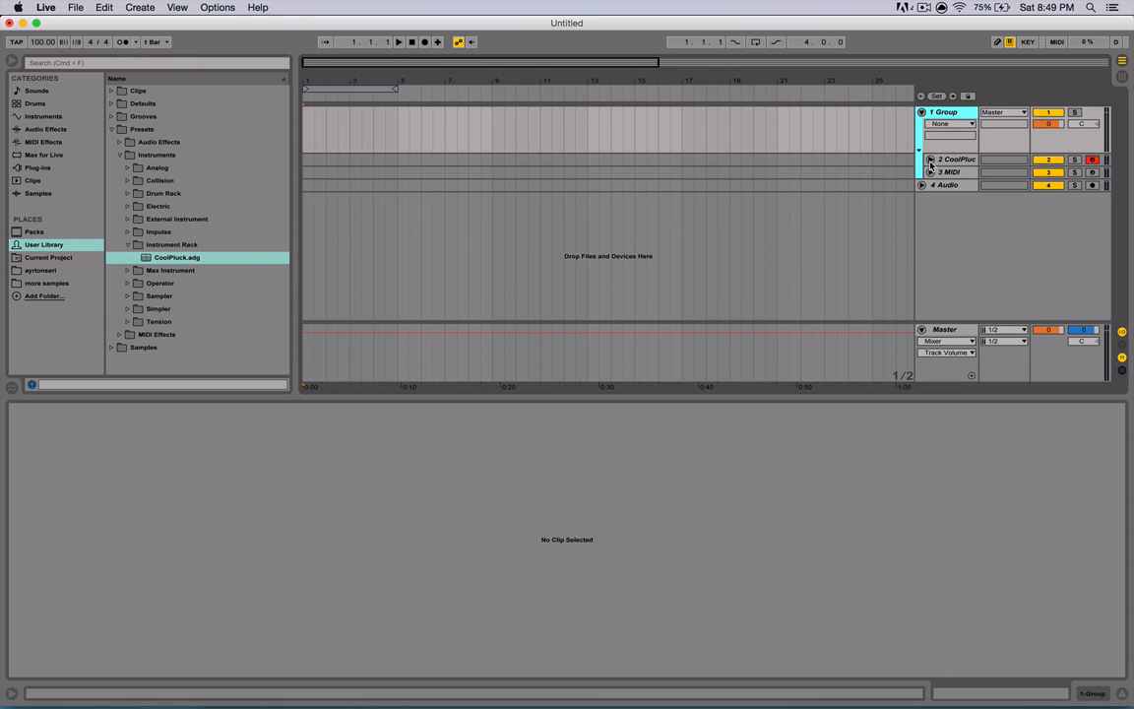
- Collapse the Presets folder in the User Library and fold the group track again
{"action": "left_click", "coordinate": [112, 129]}
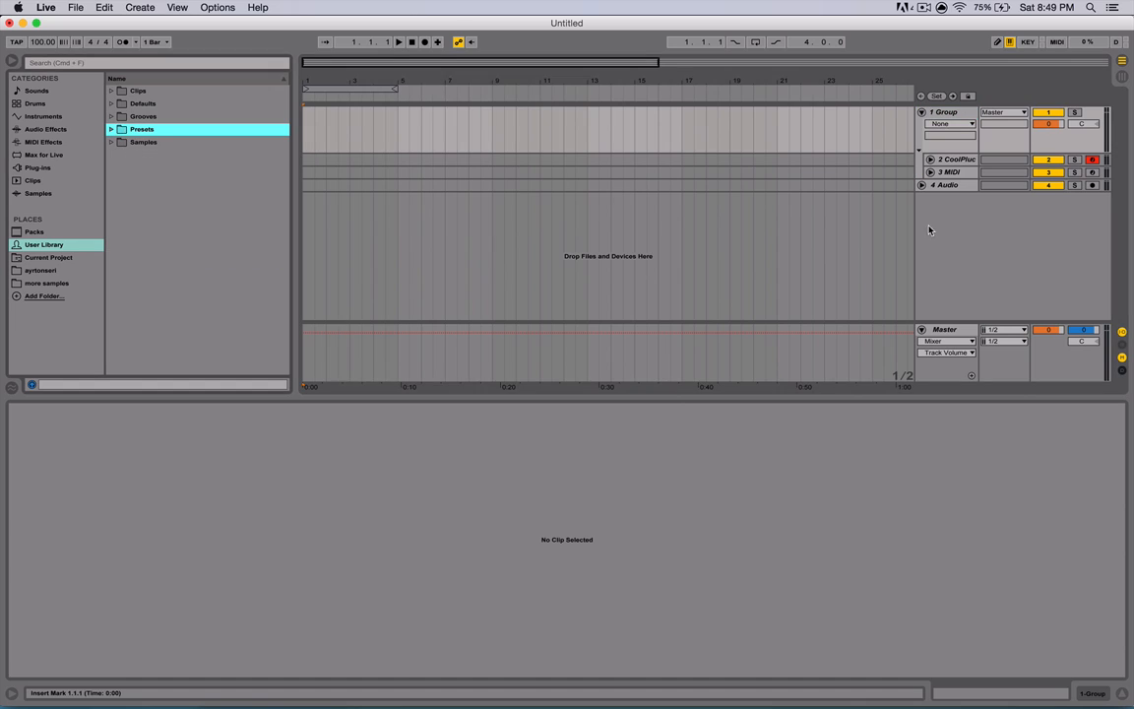
{"action": "left_click", "coordinate": [922, 113]}
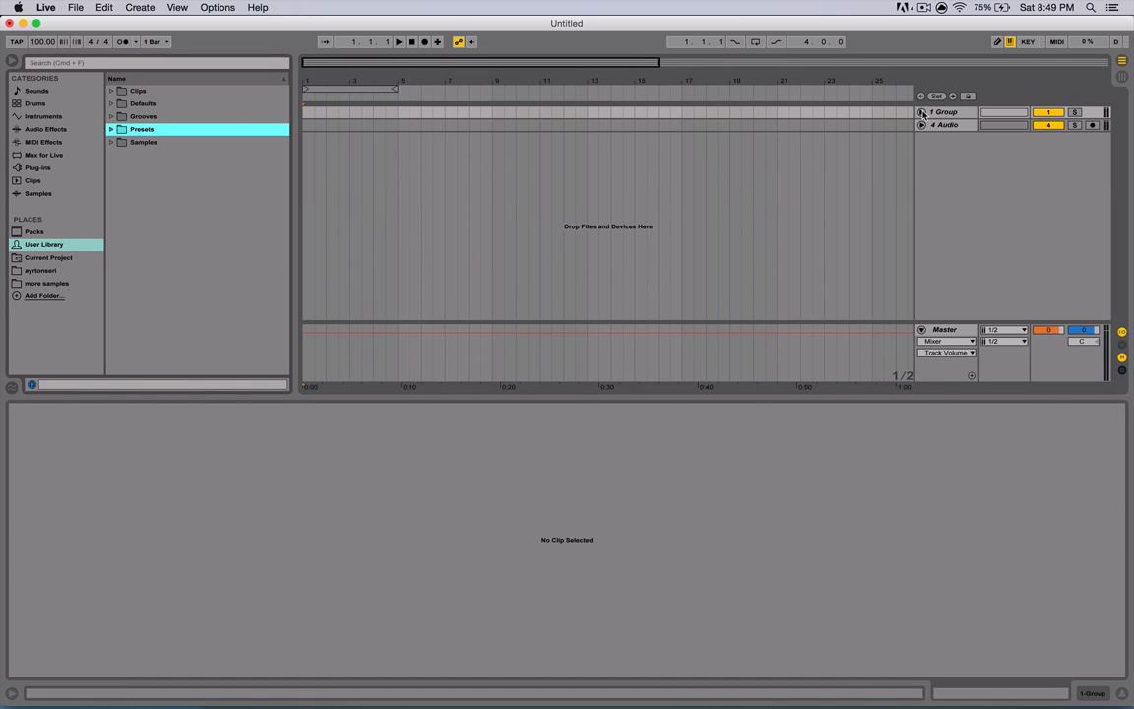
- Show the Info View and then hide it again
{"action": "key", "text": "shift+question"}
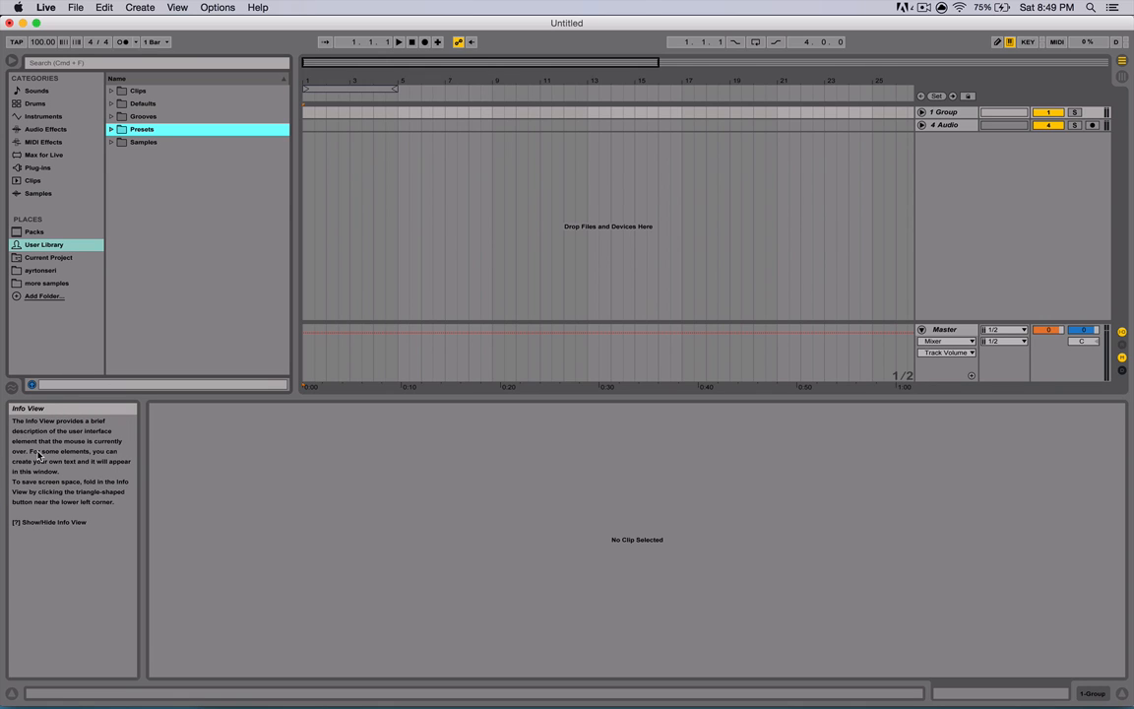
{"action": "left_click", "coordinate": [12, 386]}
{"action": "left_click", "coordinate": [12, 386]}
{"action": "key", "text": "shift+slash"}
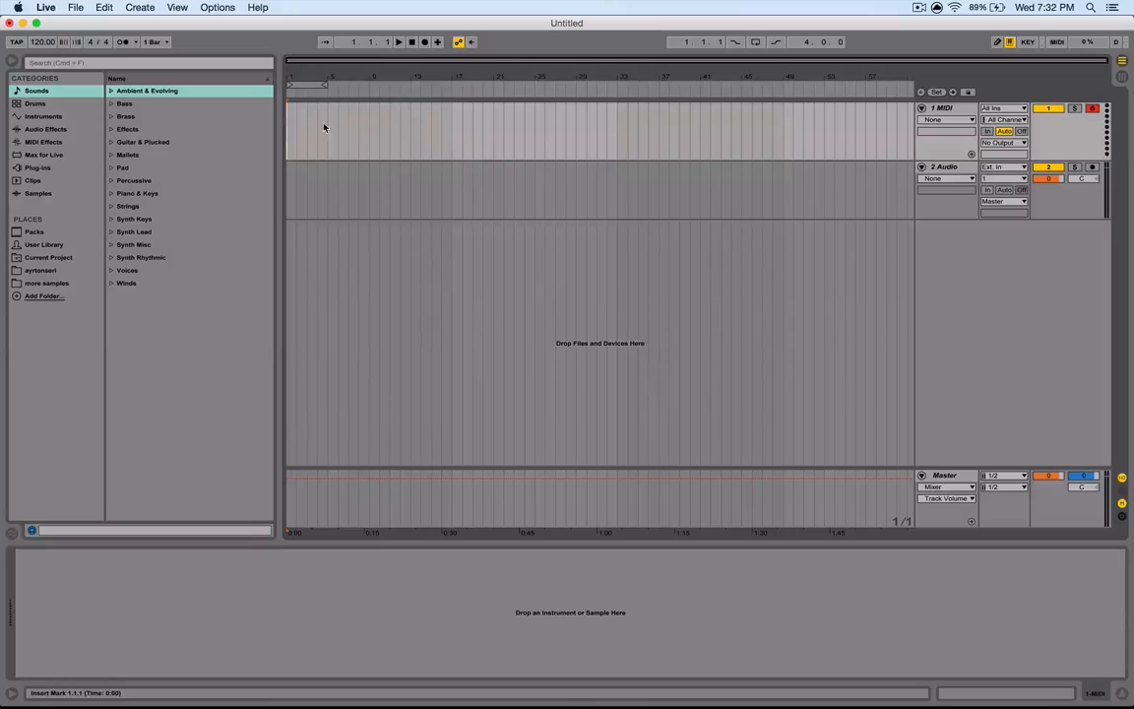
- Insert an empty 14-bar MIDI clip at the start of the MIDI track and open it for editing
{"action": "left_click_drag", "start_coordinate": [287, 136], "coordinate": [436, 143]}
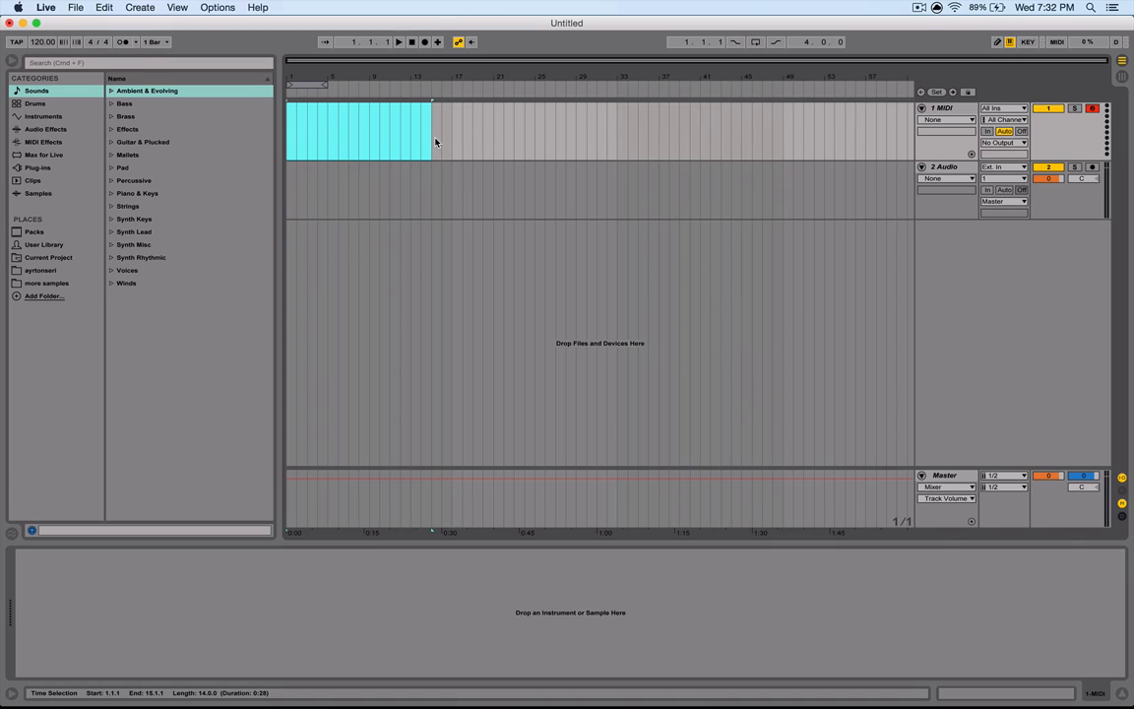
{"action": "key", "text": "super+shift+m"}
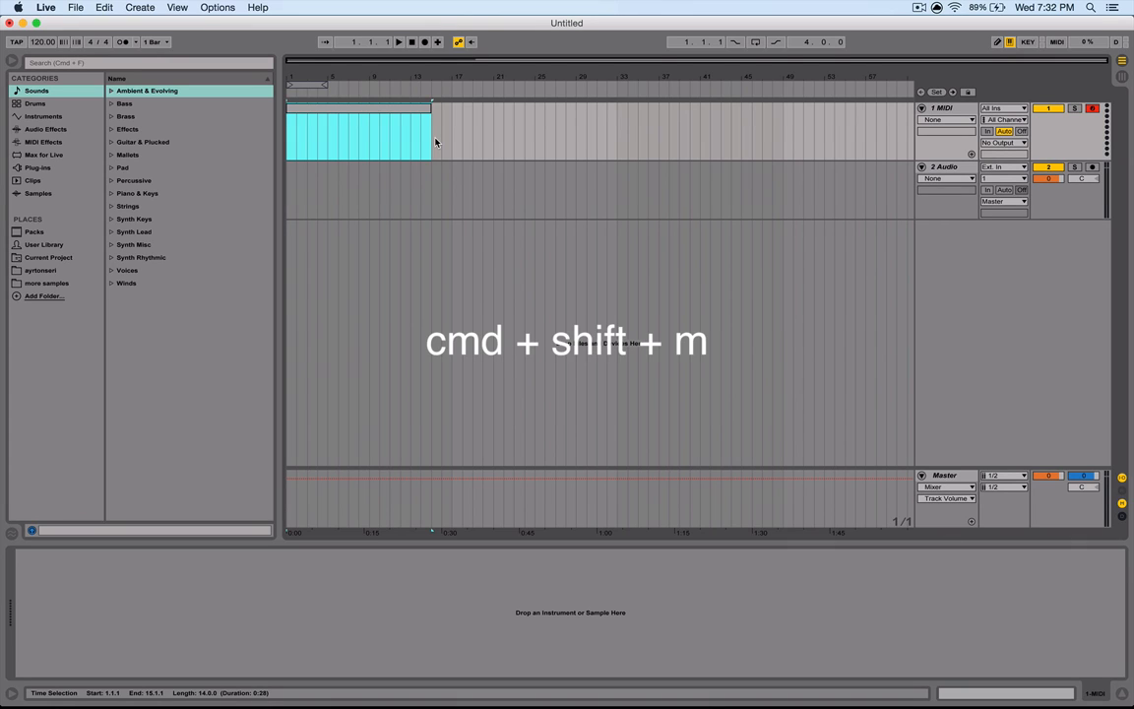
{"action": "double_click", "coordinate": [376, 116]}
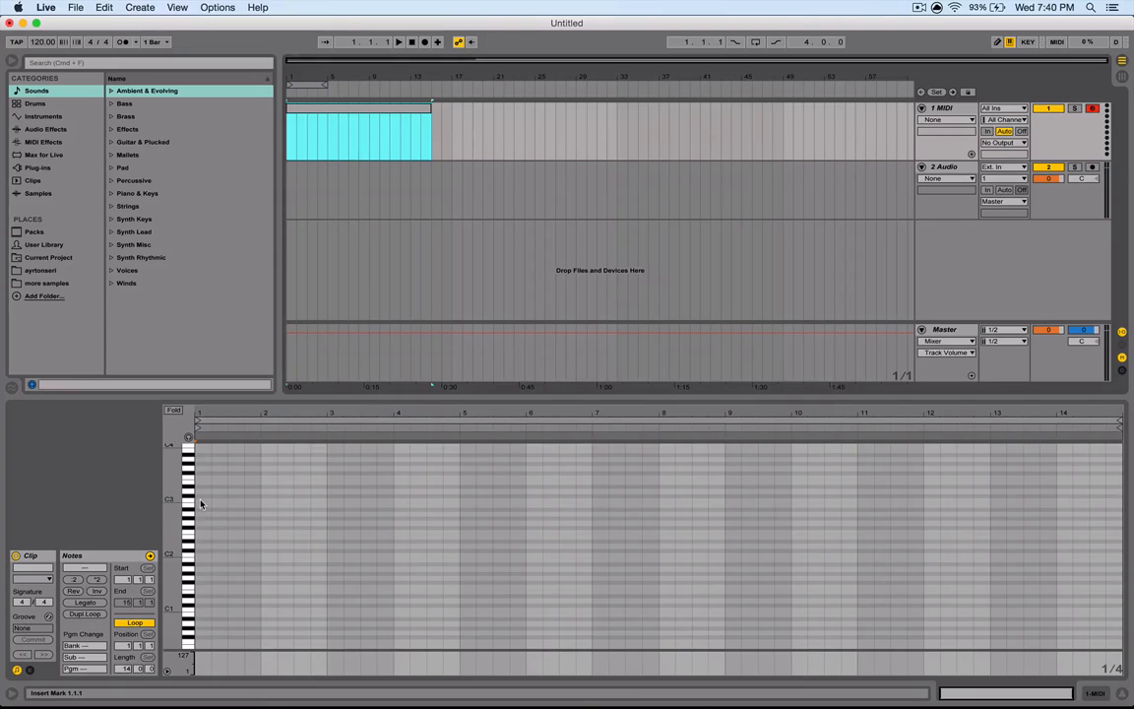
- Add single notes at the start of each of the first four bars of the clip
{"action": "double_click", "coordinate": [206, 501]}
{"action": "double_click", "coordinate": [269, 492]}
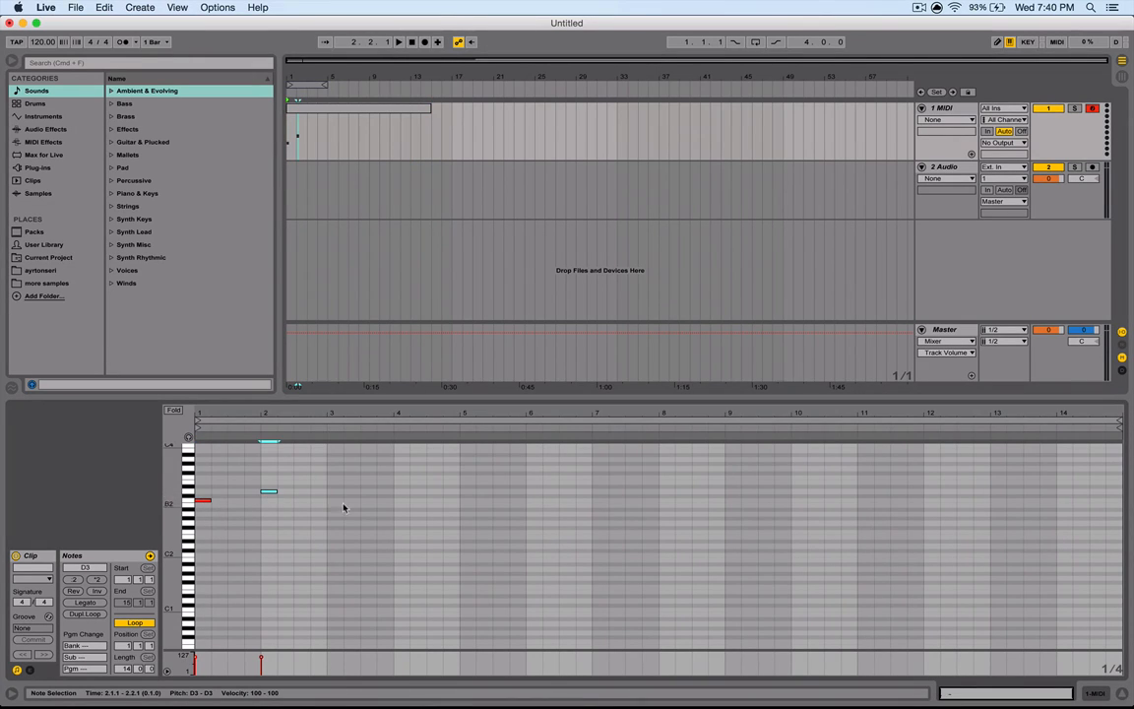
{"action": "double_click", "coordinate": [332, 533]}
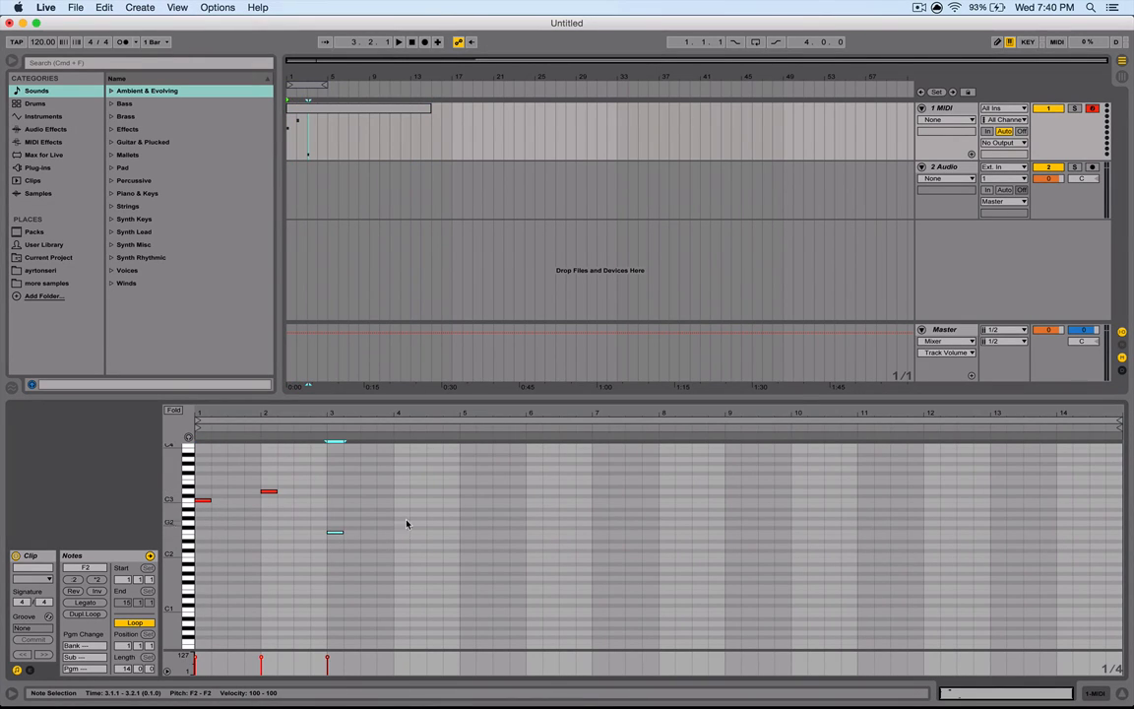
{"action": "double_click", "coordinate": [401, 507]}
- Switch to Draw Mode and draw runs of melody notes across bars 5 to 12
{"action": "key", "text": "b"}
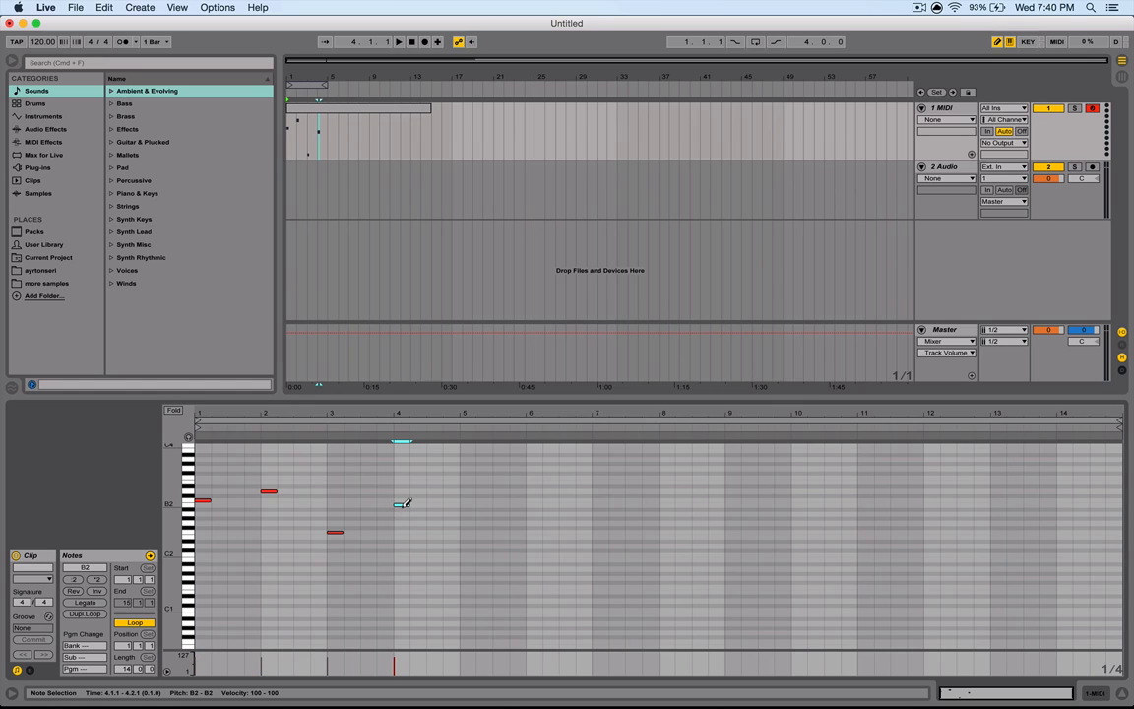
{"action": "left_click_drag", "start_coordinate": [450, 491], "coordinate": [537, 495]}
{"action": "mouse_move", "coordinate": [533, 545]}
{"action": "left_mouse_down"}
{"action": "mouse_move", "coordinate": [640, 537]}
{"action": "mouse_move", "coordinate": [686, 519]}
{"action": "left_mouse_up"}
{"action": "left_click_drag", "start_coordinate": [731, 545], "coordinate": [786, 543]}
{"action": "left_click_drag", "start_coordinate": [848, 546], "coordinate": [854, 513]}
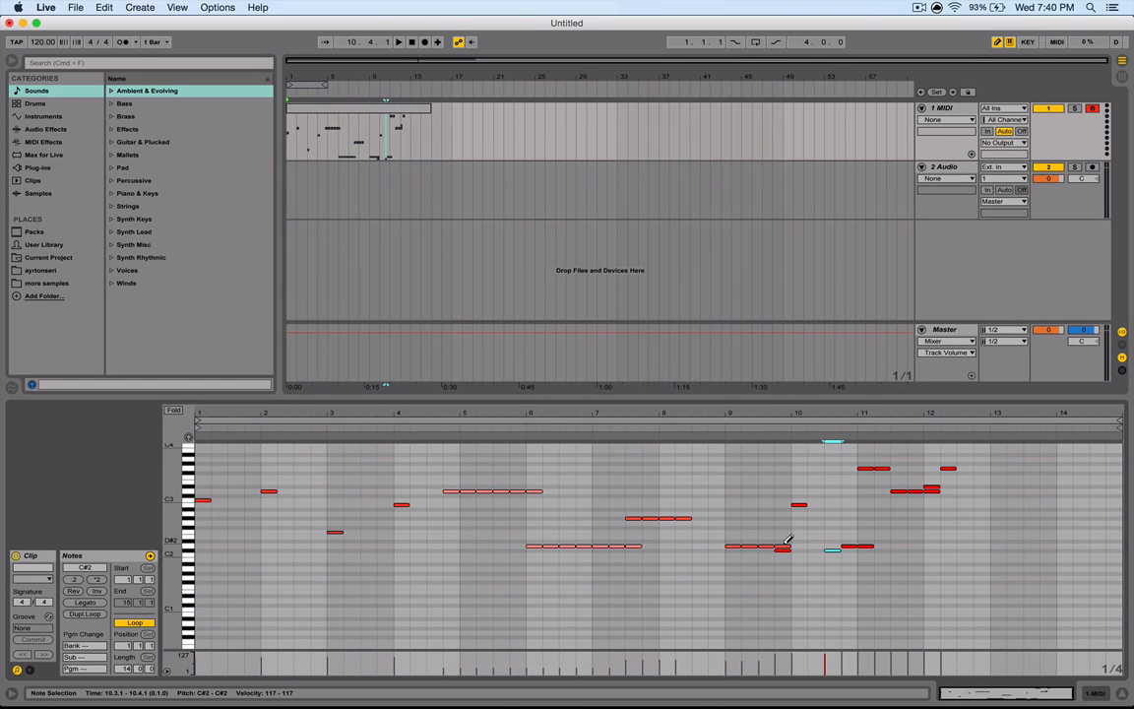
- Delete all notes in the clip and paste them back in
{"action": "key", "text": "super+a"}
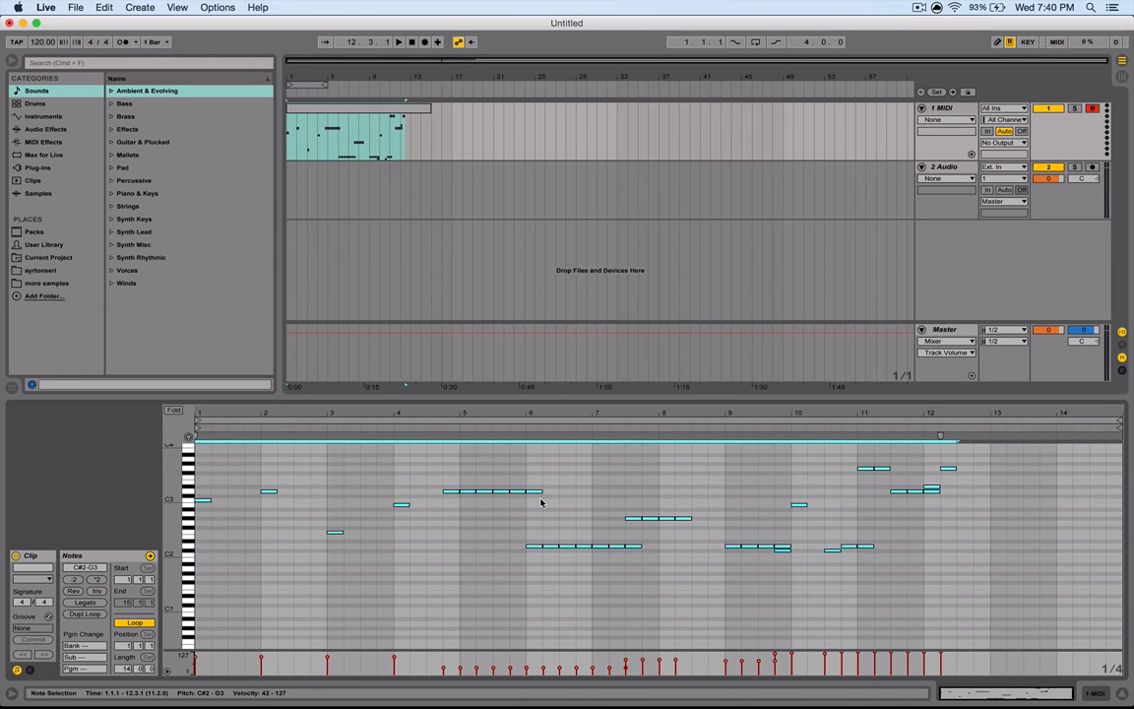
{"action": "key", "text": "Delete"}
{"action": "left_click", "coordinate": [642, 528]}
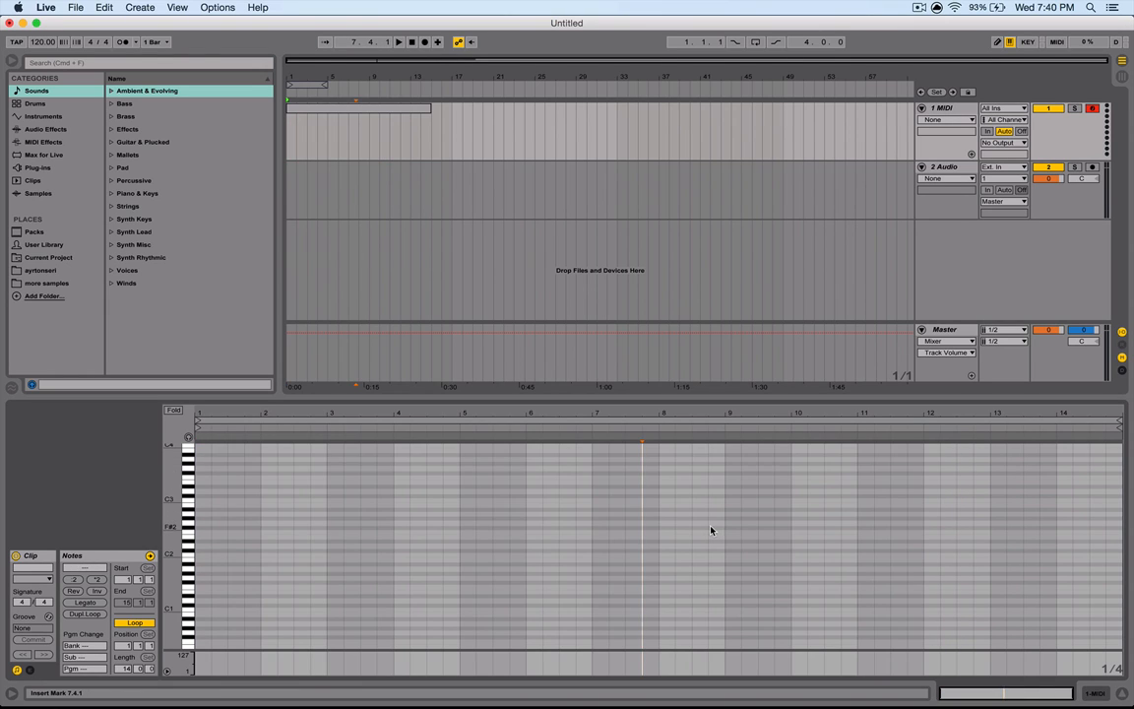
{"action": "key", "text": "super+v"}
{"action": "key", "text": "Delete"}
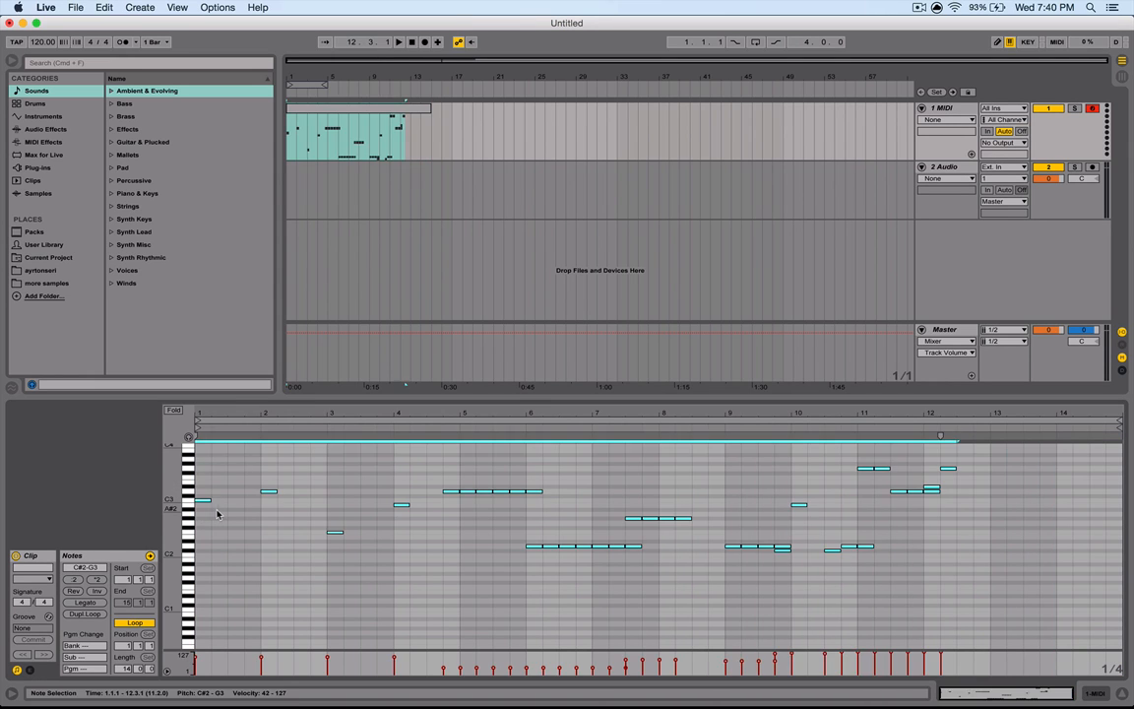
- Hide the detail view and insert a new four-bar MIDI clip at the start of the MIDI track
{"action": "key", "text": "super+a"}
{"action": "left_click_drag", "start_coordinate": [430, 110], "coordinate": [617, 120]}
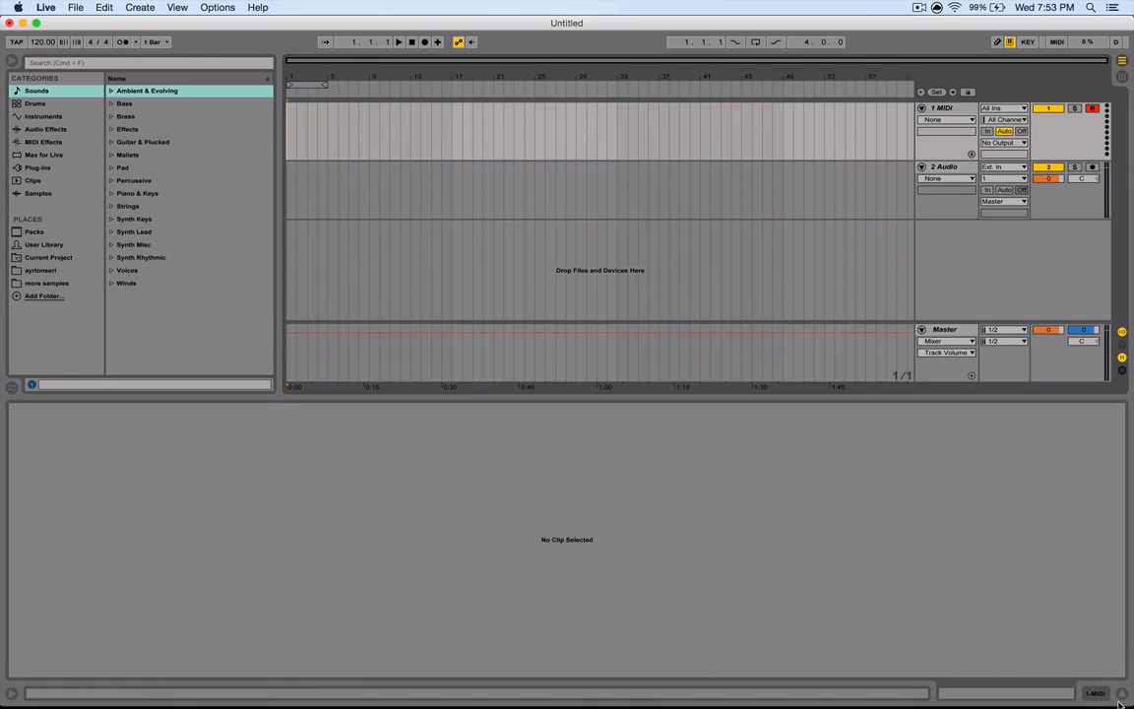
{"action": "key", "text": "super+alt+l"}
{"action": "left_click_drag", "start_coordinate": [286, 129], "coordinate": [329, 137]}
{"action": "key", "text": "super+shift+m"}
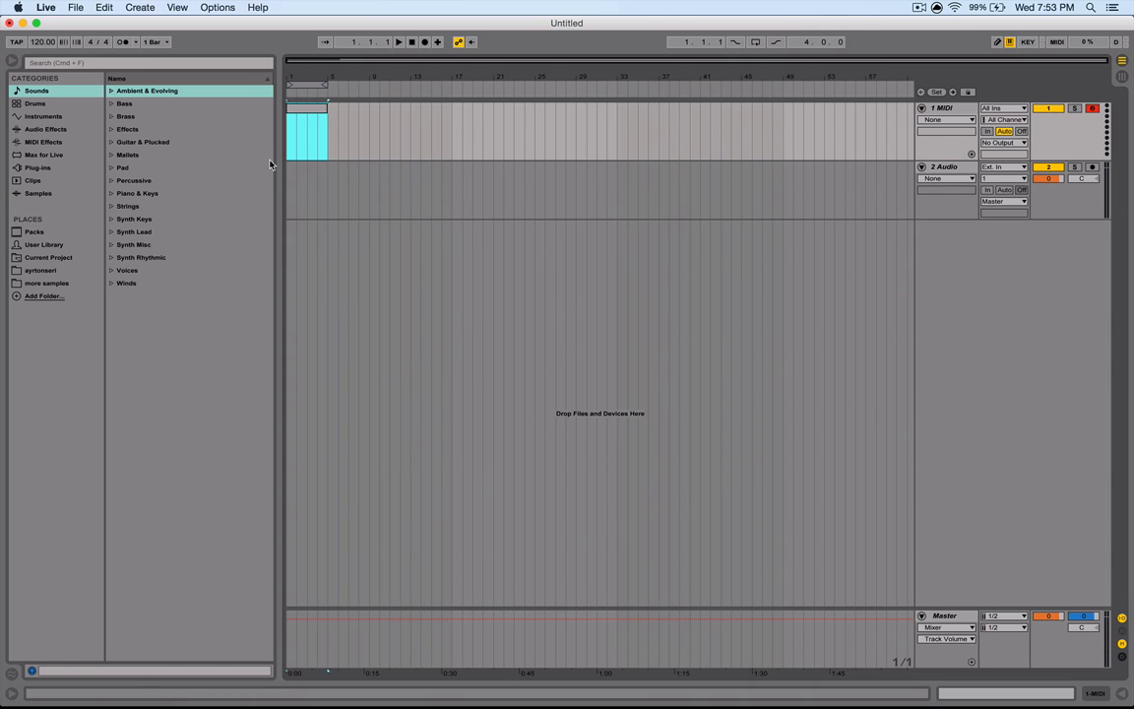
- Shorten the clip to two bars and copy it to bar 9
{"action": "left_click_drag", "start_coordinate": [328, 107], "coordinate": [298, 116]}
{"action": "left_click", "coordinate": [993, 43]}
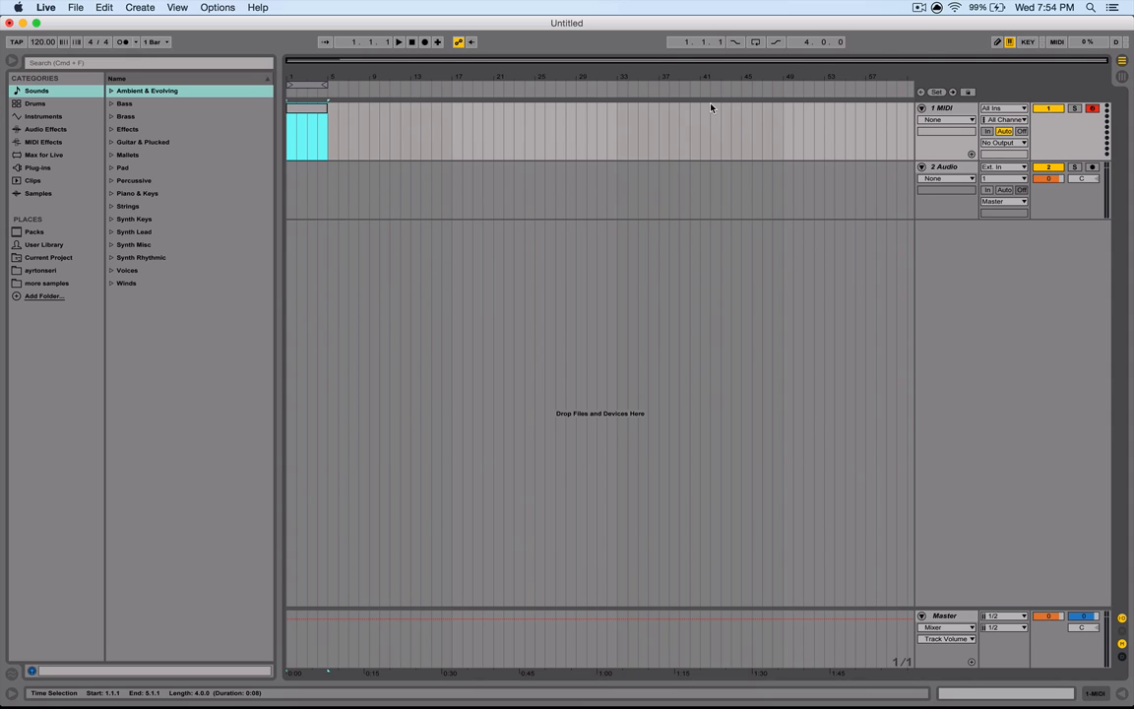
{"action": "left_click", "coordinate": [305, 140]}
{"action": "left_click_drag", "start_coordinate": [303, 142], "coordinate": [409, 118]}
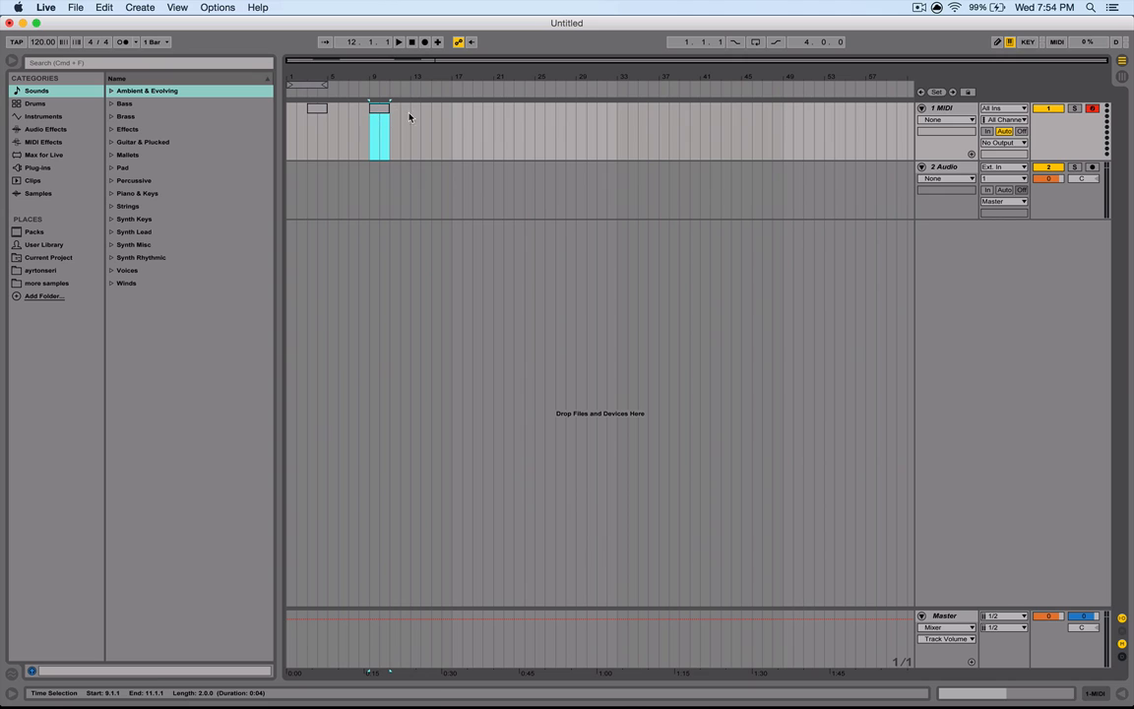
- Paste the clip at bar 14 and duplicate clips repeatedly to fill up to bar 24
{"action": "left_click", "coordinate": [421, 122]}
{"action": "key", "text": "super+v"}
{"action": "left_click", "coordinate": [416, 131]}
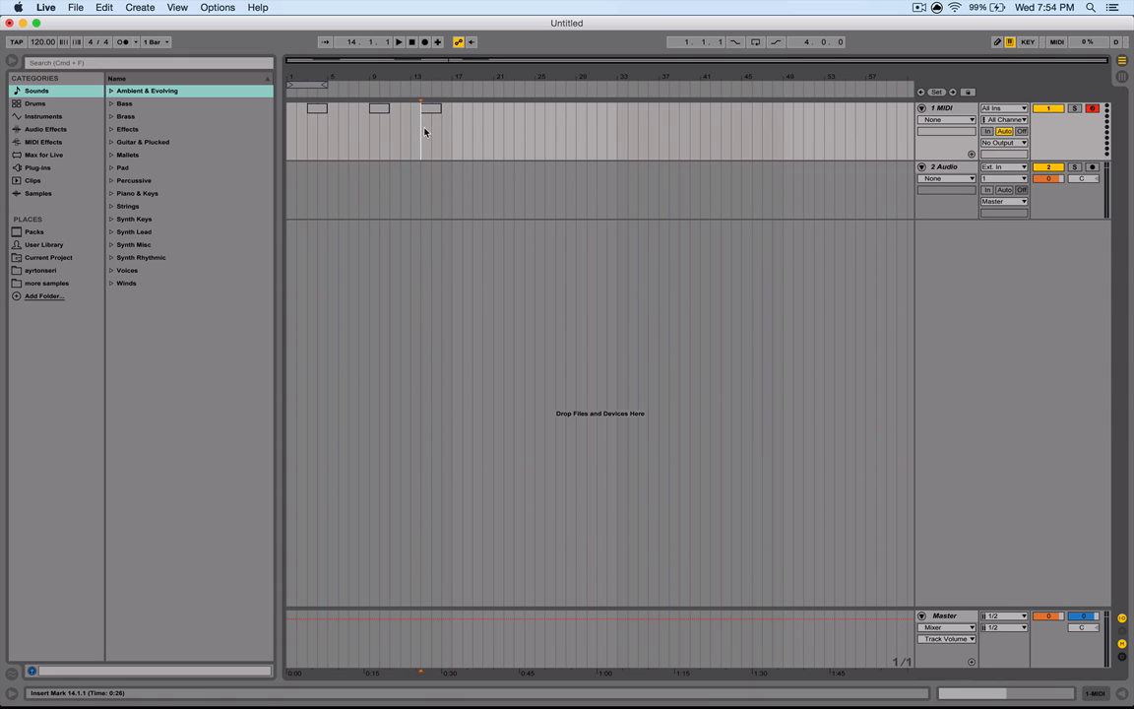
{"action": "left_click_drag", "start_coordinate": [423, 132], "coordinate": [439, 128]}
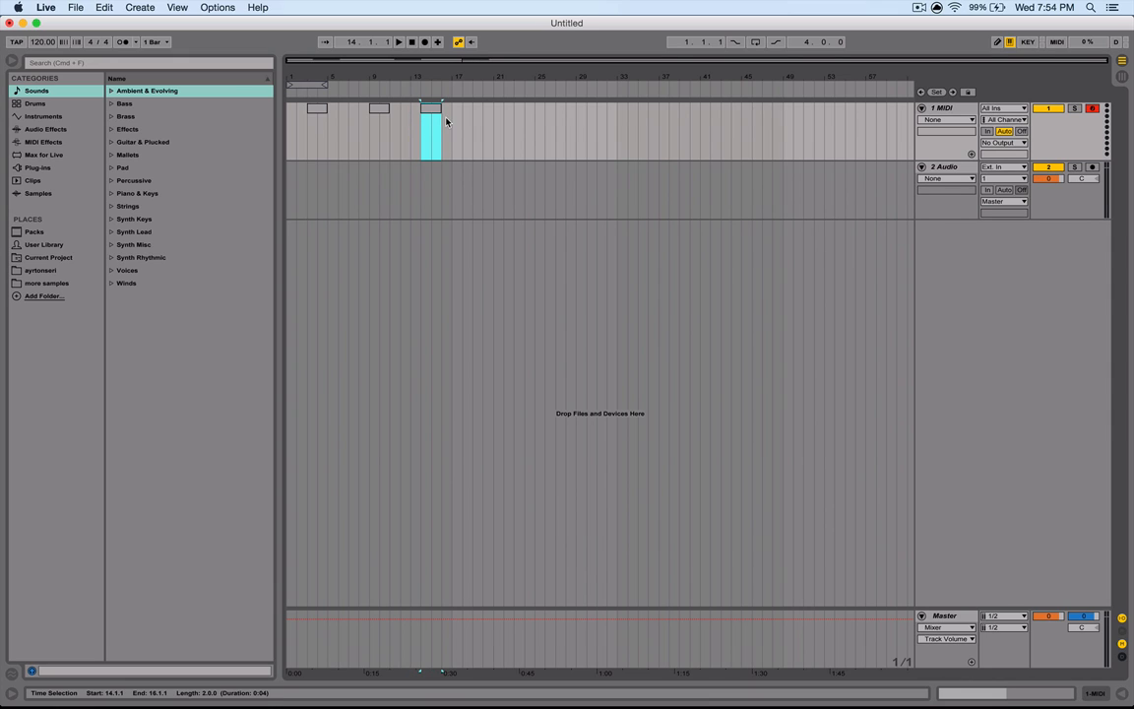
{"action": "key", "text": "super+d"}
{"action": "left_click", "coordinate": [449, 131], "text": "shift"}
{"action": "key", "text": "super+d"}
{"action": "left_click_drag", "start_coordinate": [475, 133], "coordinate": [423, 134]}
{"action": "key", "text": "super+d"}
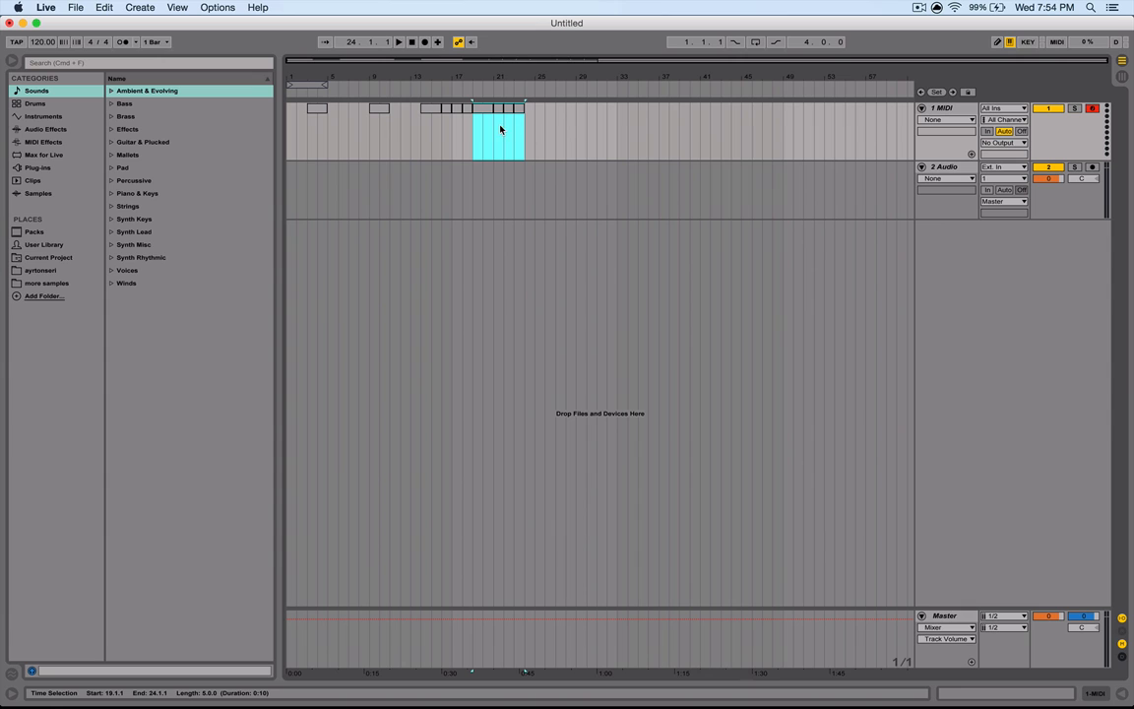
- Open the clip at bar 19 and add three A3 notes near its start
{"action": "double_click", "coordinate": [480, 119]}
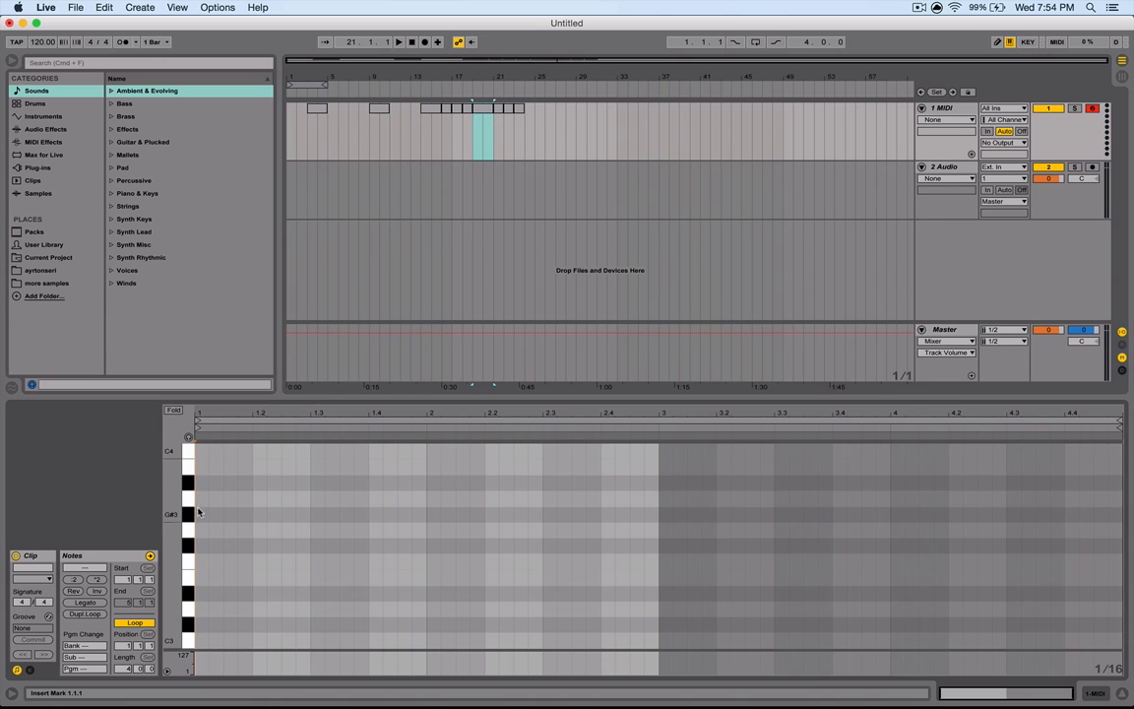
{"action": "double_click", "coordinate": [200, 498]}
{"action": "double_click", "coordinate": [273, 498]}
{"action": "left_click", "coordinate": [366, 495]}
{"action": "left_click", "coordinate": [549, 139]}
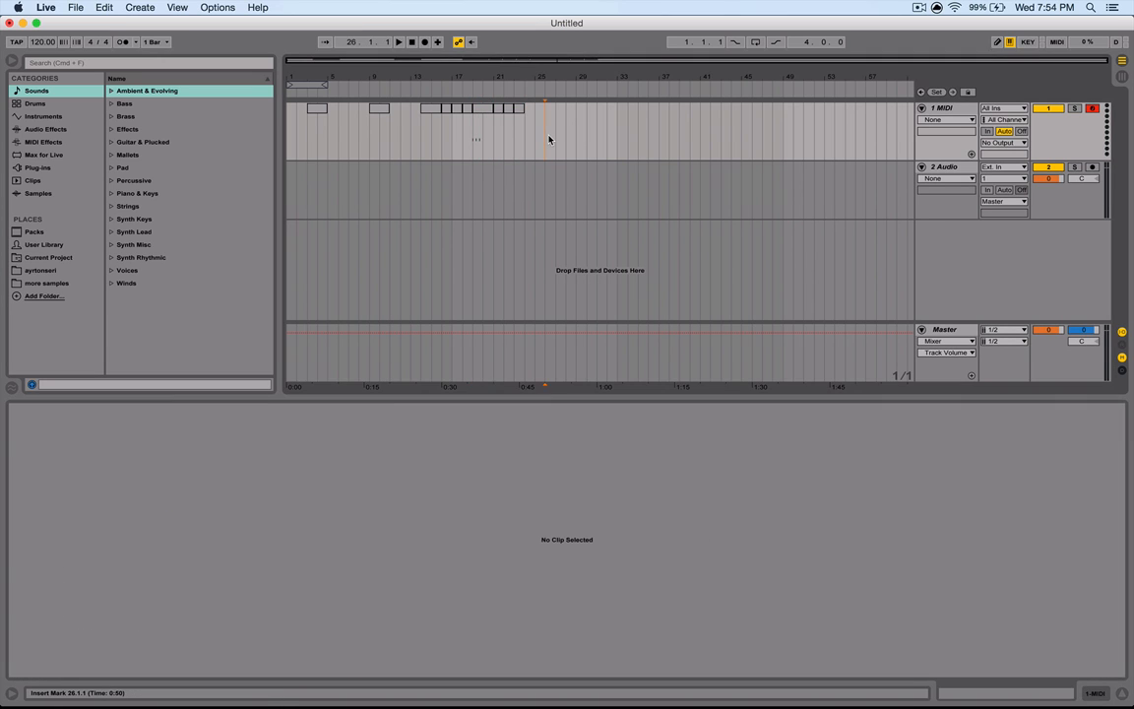
- Delete the trailing clips and duplicate the edited clip after it
{"action": "left_click_drag", "start_coordinate": [540, 138], "coordinate": [493, 132]}
{"action": "key", "text": "Delete"}
{"action": "left_click", "coordinate": [483, 112]}
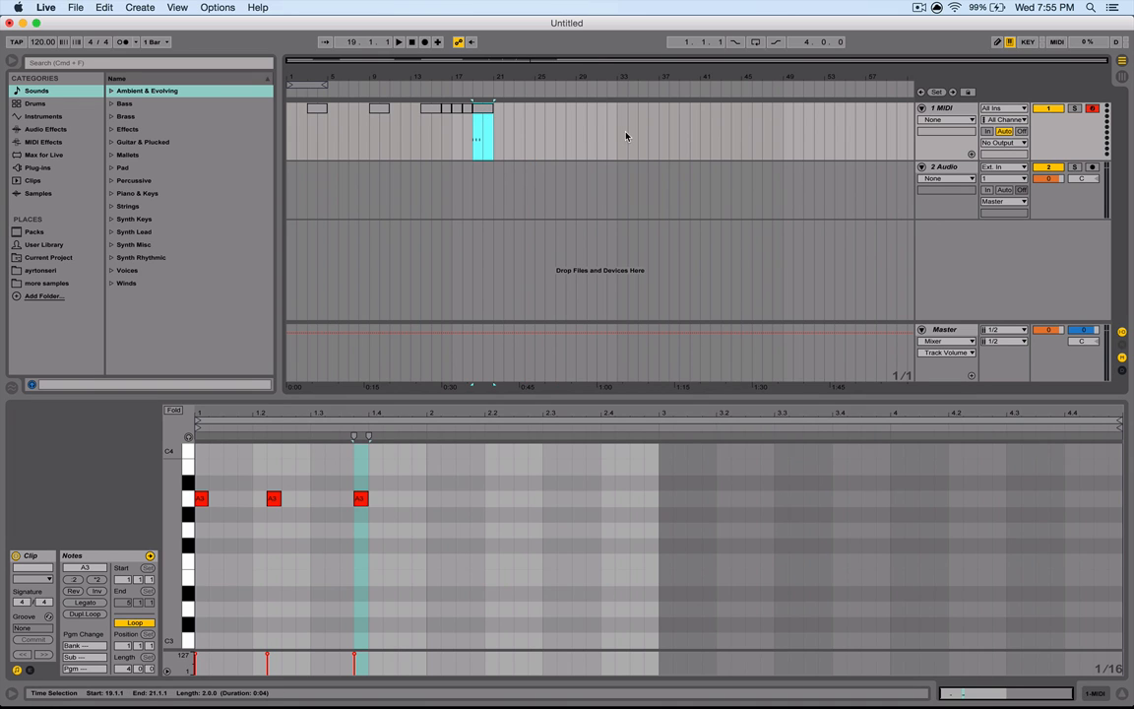
{"action": "key", "text": "super+d"}
{"action": "key", "text": "Delete"}
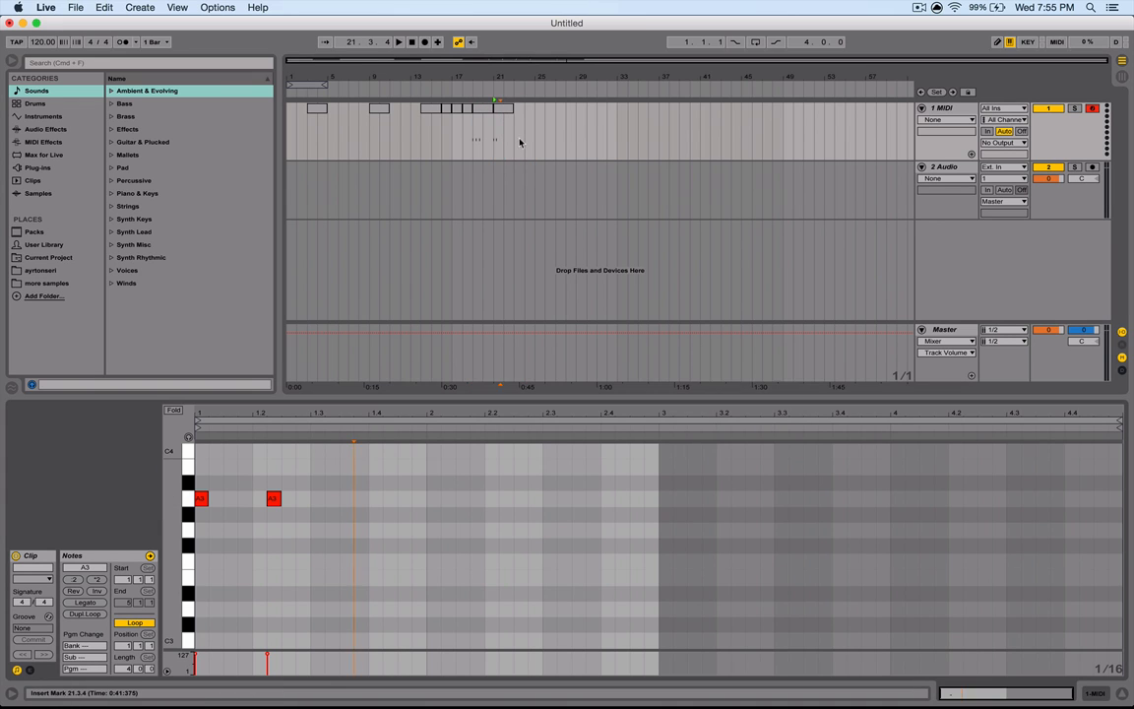
- Select the last clips on the MIDI track in turn to inspect them
{"action": "left_click", "coordinate": [503, 109]}
{"action": "left_click", "coordinate": [483, 110]}
{"action": "left_click", "coordinate": [503, 109]}
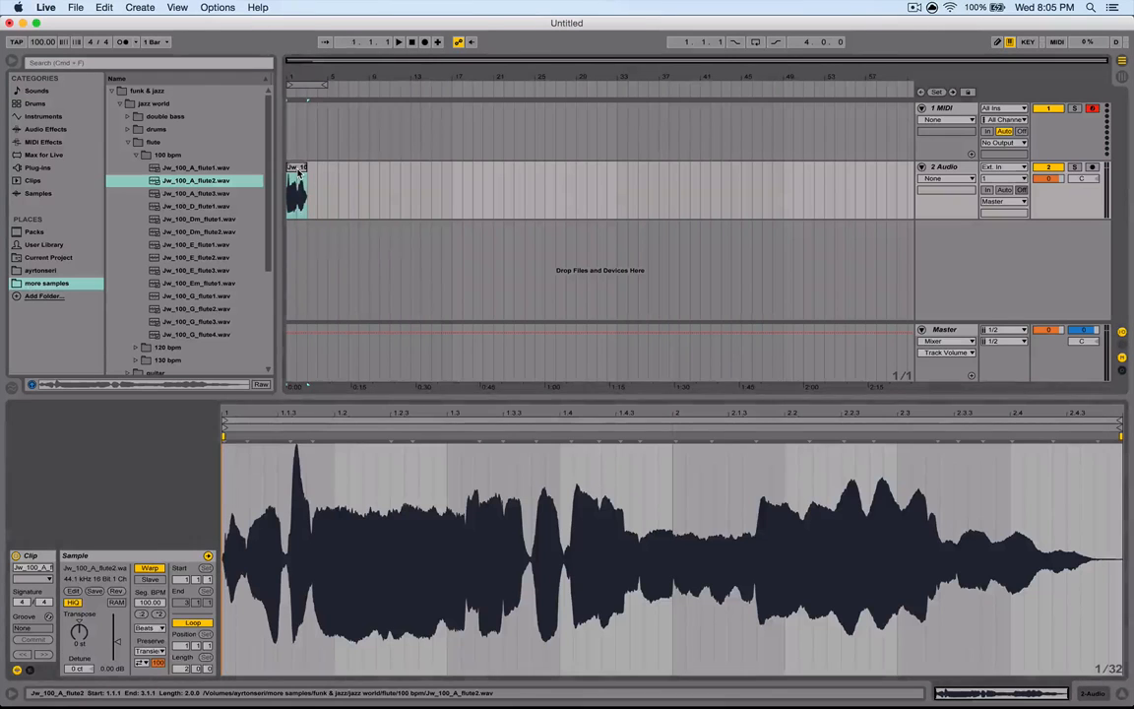
- Turn off warping for the flute audio clip, leaving it unwarped, and toggle the sample's reverse
{"action": "left_click", "coordinate": [149, 569]}
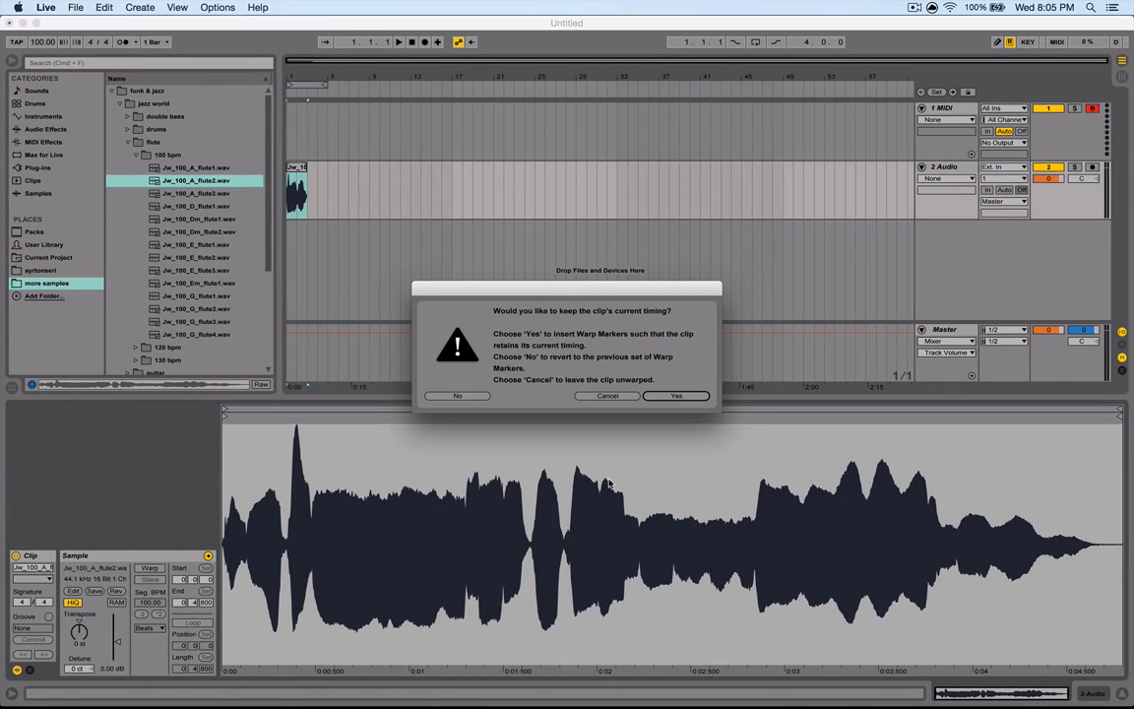
{"action": "left_click", "coordinate": [605, 396]}
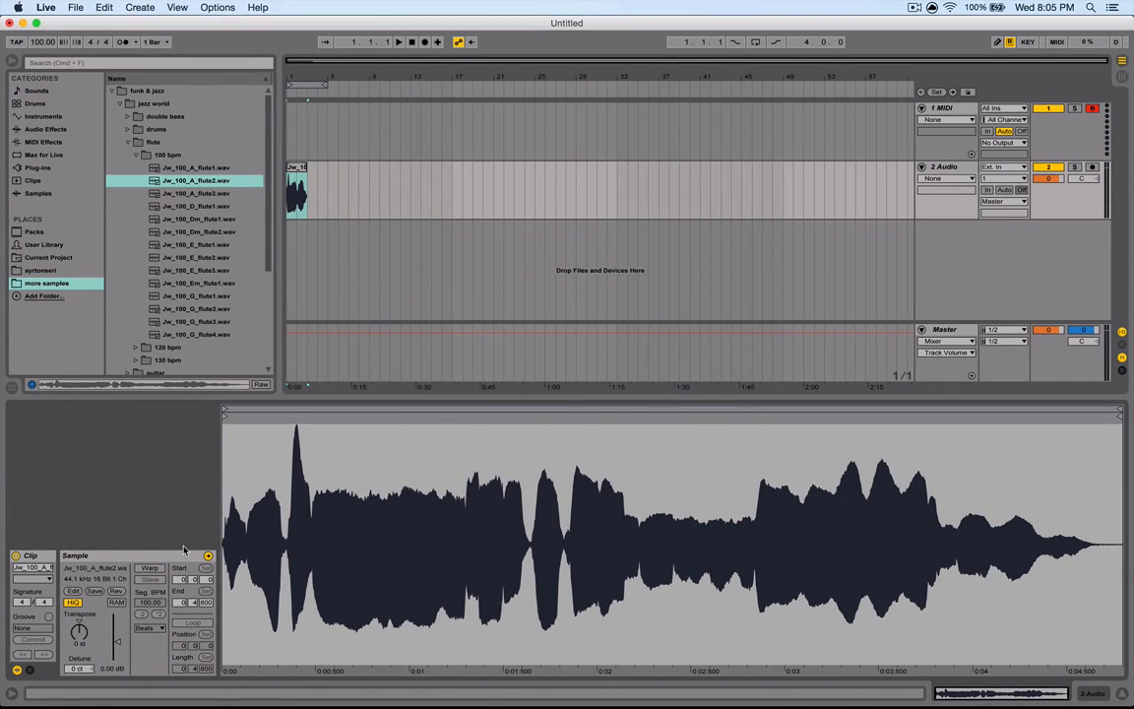
{"action": "left_click", "coordinate": [115, 591]}
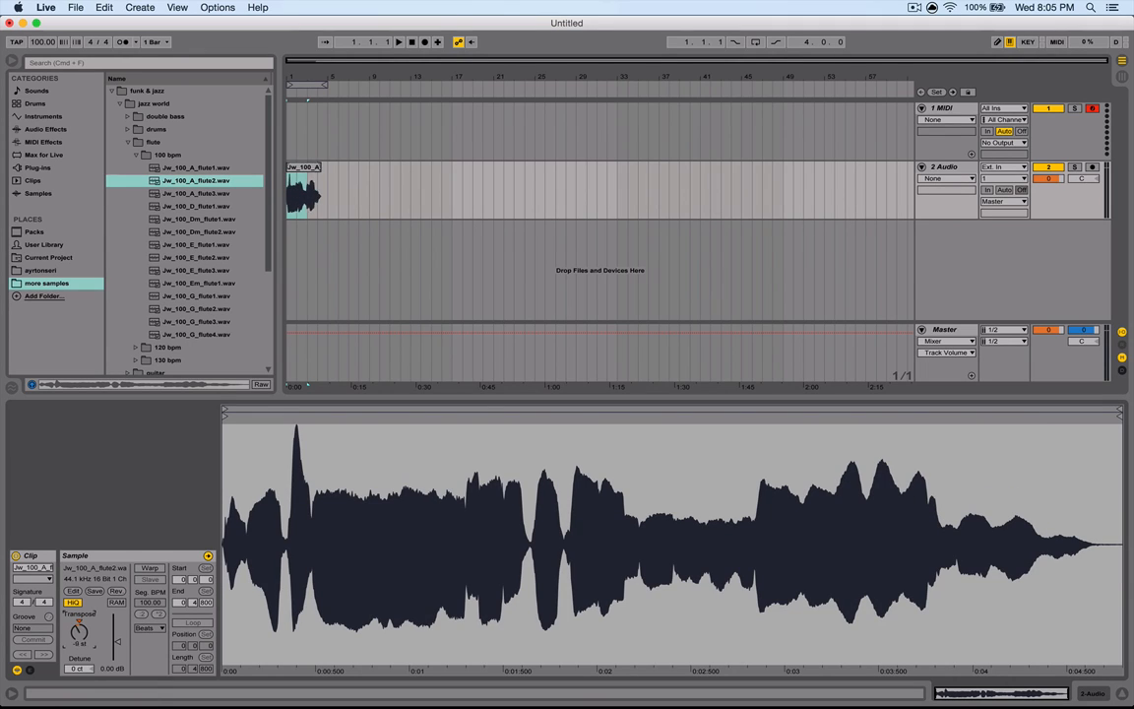
- Warp the flute clip at a segment BPM of 120, change its warp mode, and play it back
{"action": "left_click", "coordinate": [159, 602]}
{"action": "left_click", "coordinate": [675, 396]}
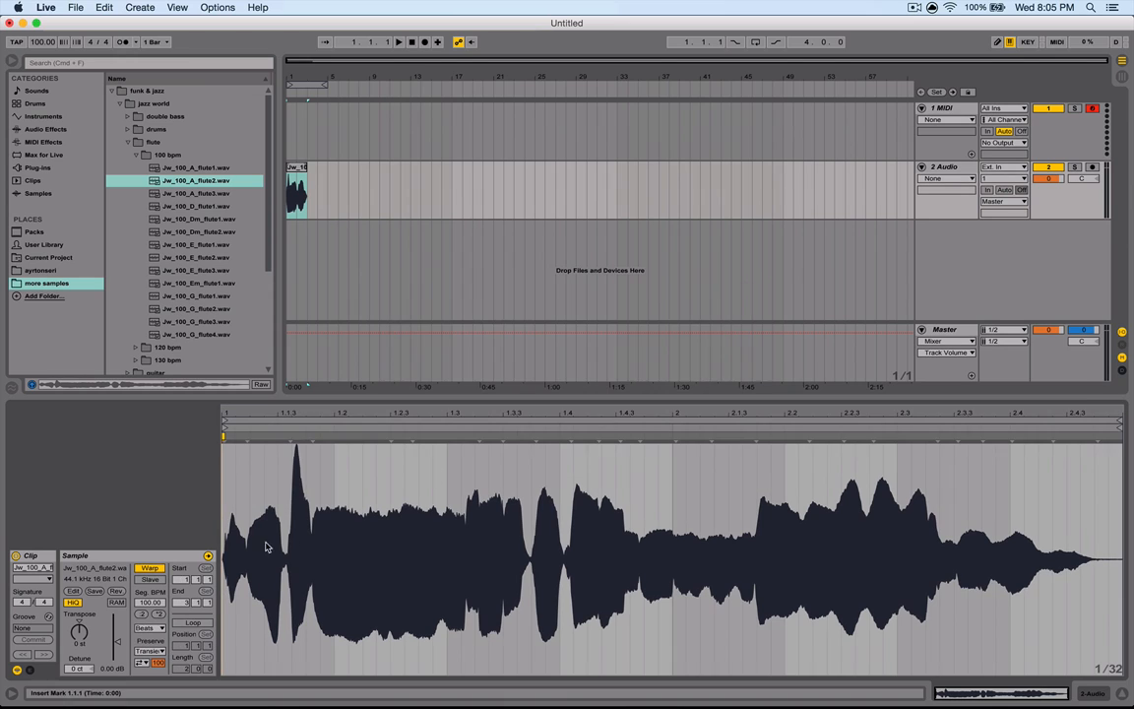
{"action": "left_click_drag", "start_coordinate": [151, 610], "coordinate": [151, 589]}
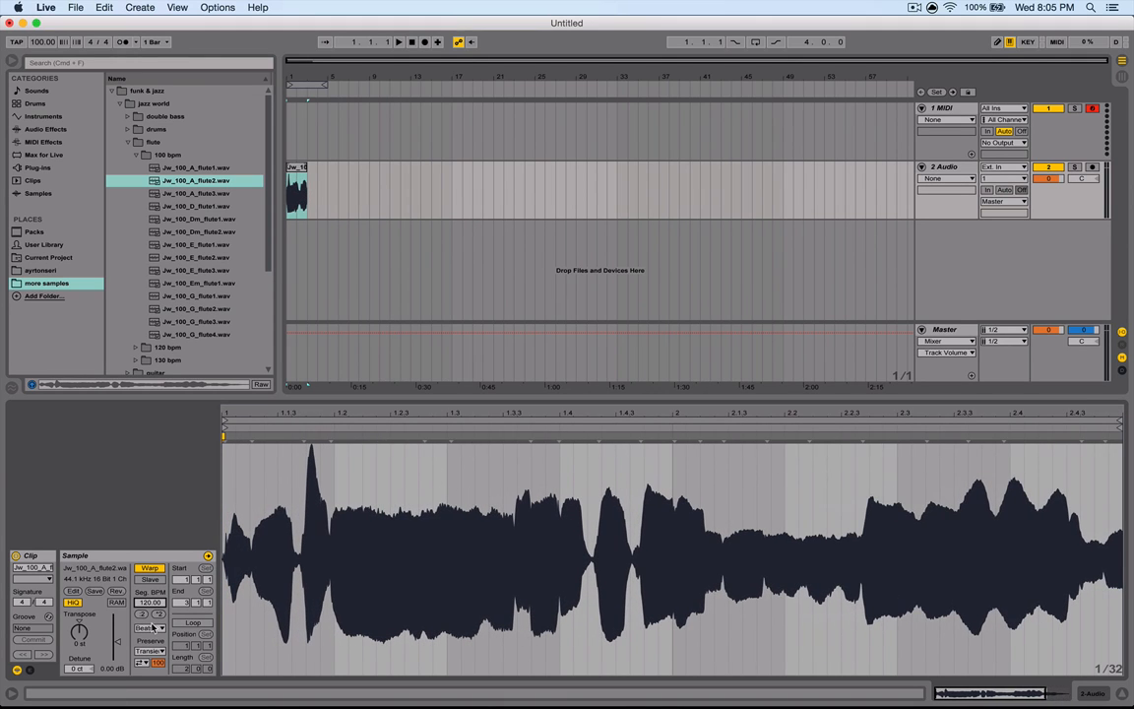
{"action": "left_click", "coordinate": [150, 627]}
{"action": "left_click", "coordinate": [155, 689]}
{"action": "key", "text": "space"}
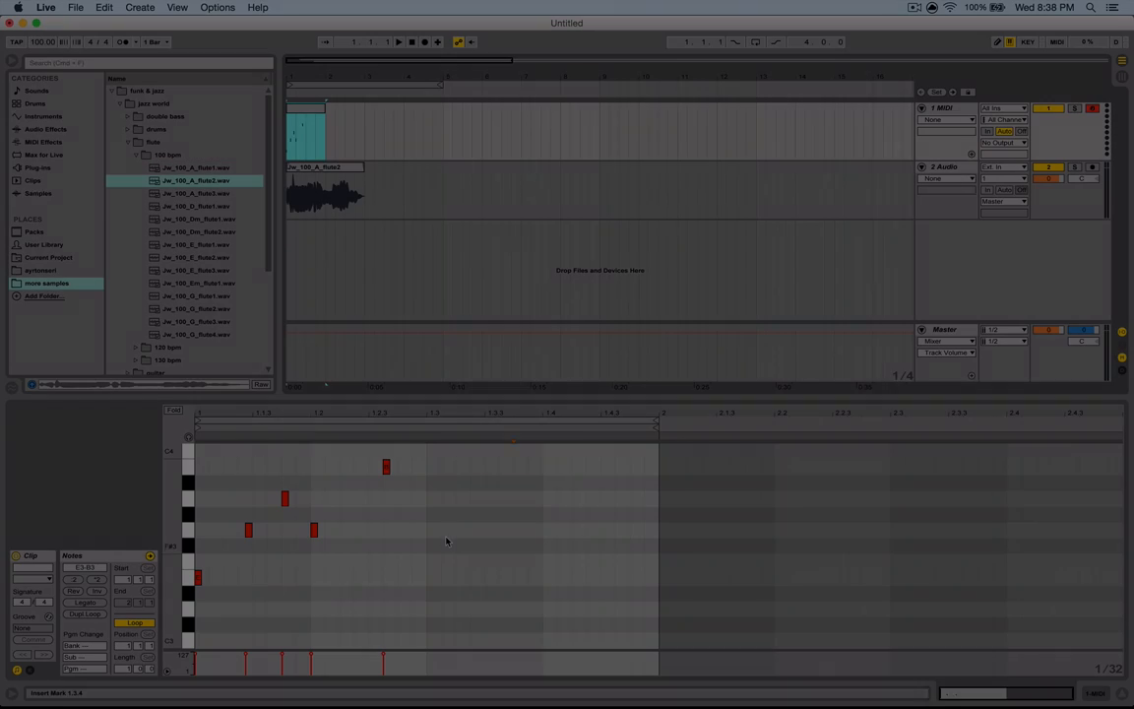
- Select all notes in the MIDI clip and try doubling and halving their timing
{"action": "key", "text": "super+a"}
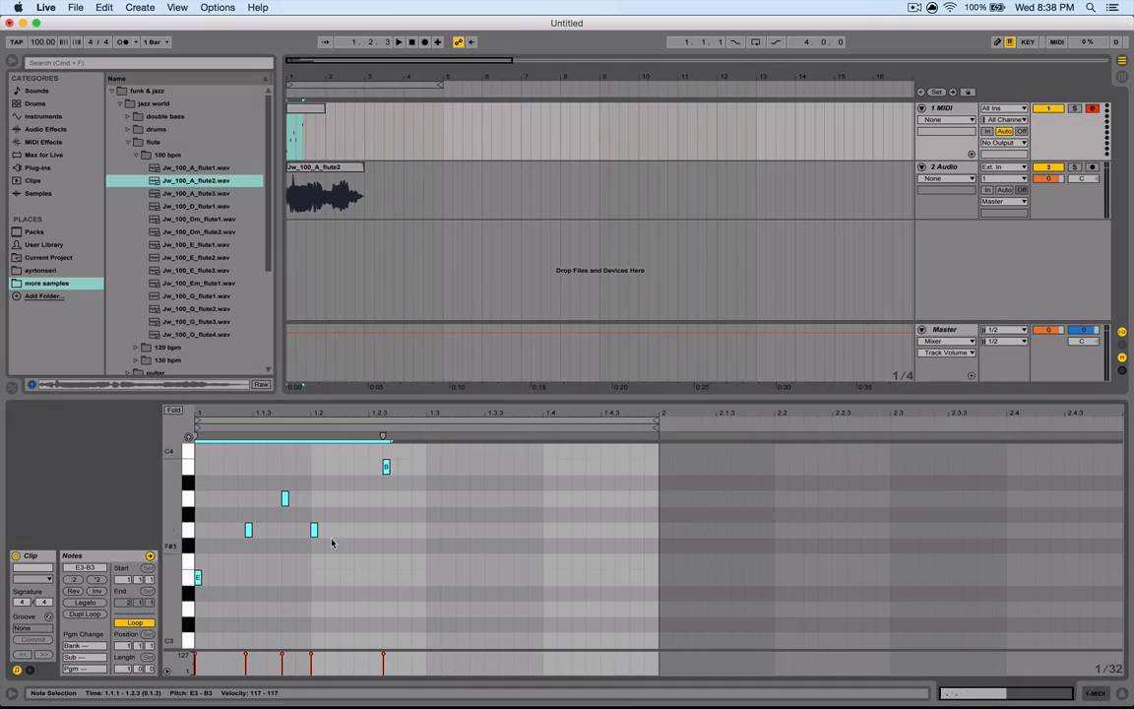
{"action": "left_click", "coordinate": [98, 579]}
{"action": "left_click", "coordinate": [74, 579]}
{"action": "left_click", "coordinate": [74, 579]}
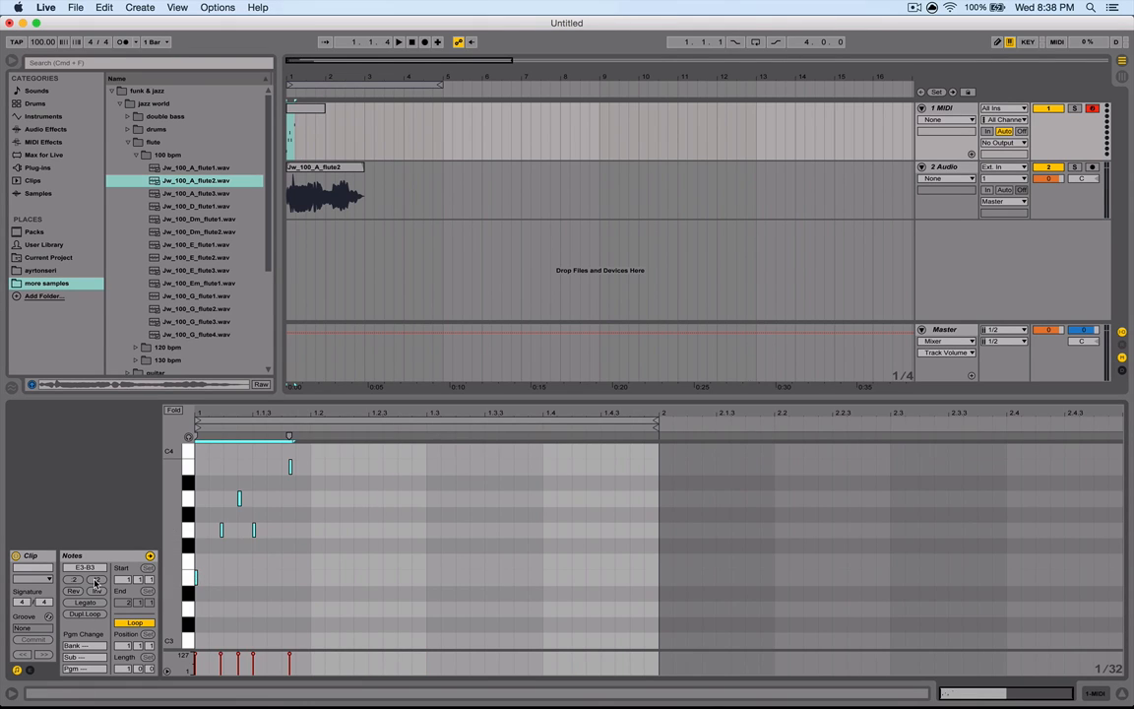
{"action": "left_click", "coordinate": [97, 579]}
- Make the selected notes legato and apply the invert note tool
{"action": "left_click", "coordinate": [85, 604]}
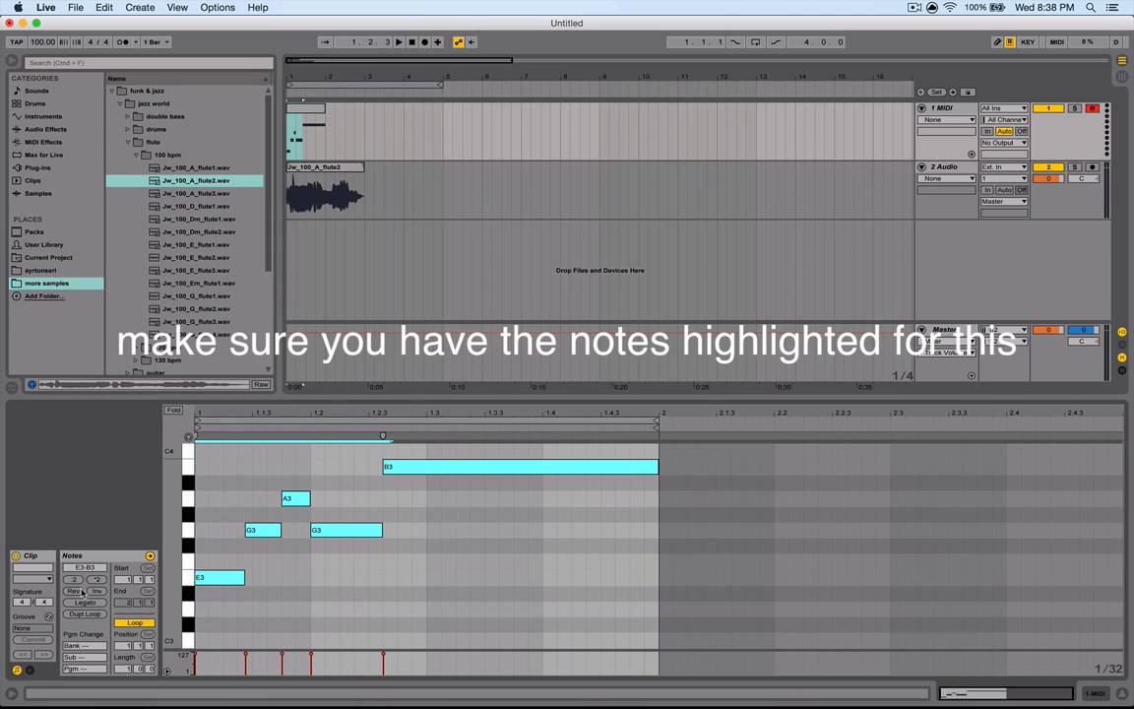
{"action": "left_click", "coordinate": [96, 592]}
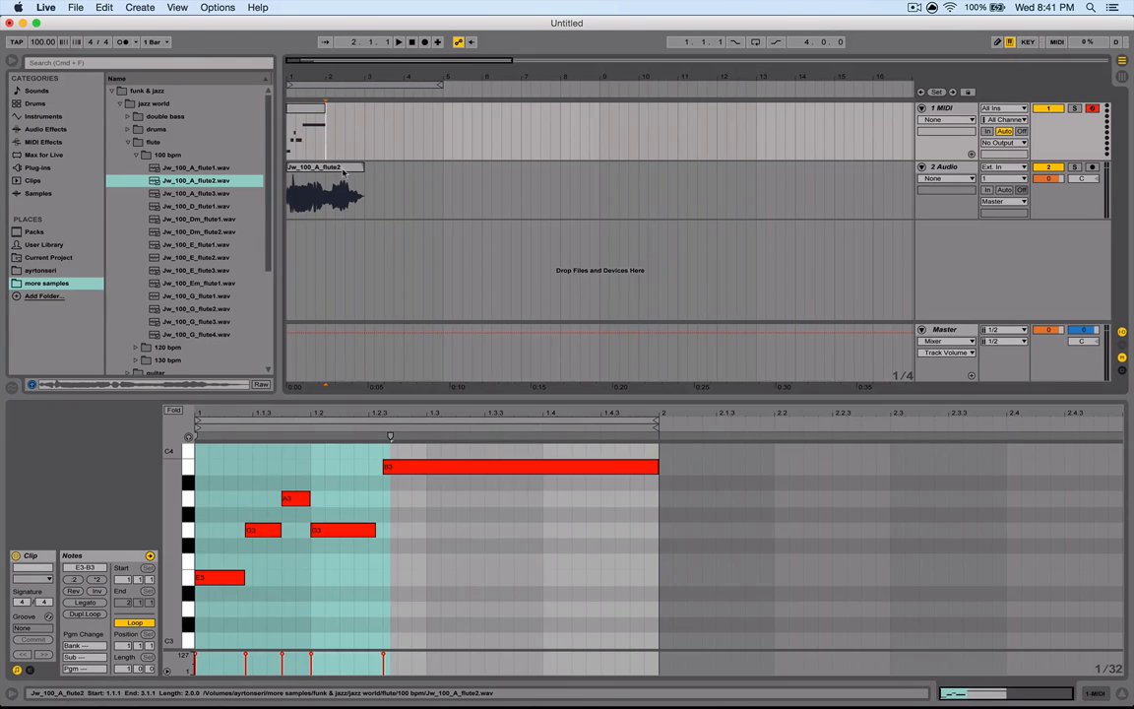
- Show the clip envelopes and shape a transposition envelope ramp on the flute clip, then play it
{"action": "left_click", "coordinate": [307, 137]}
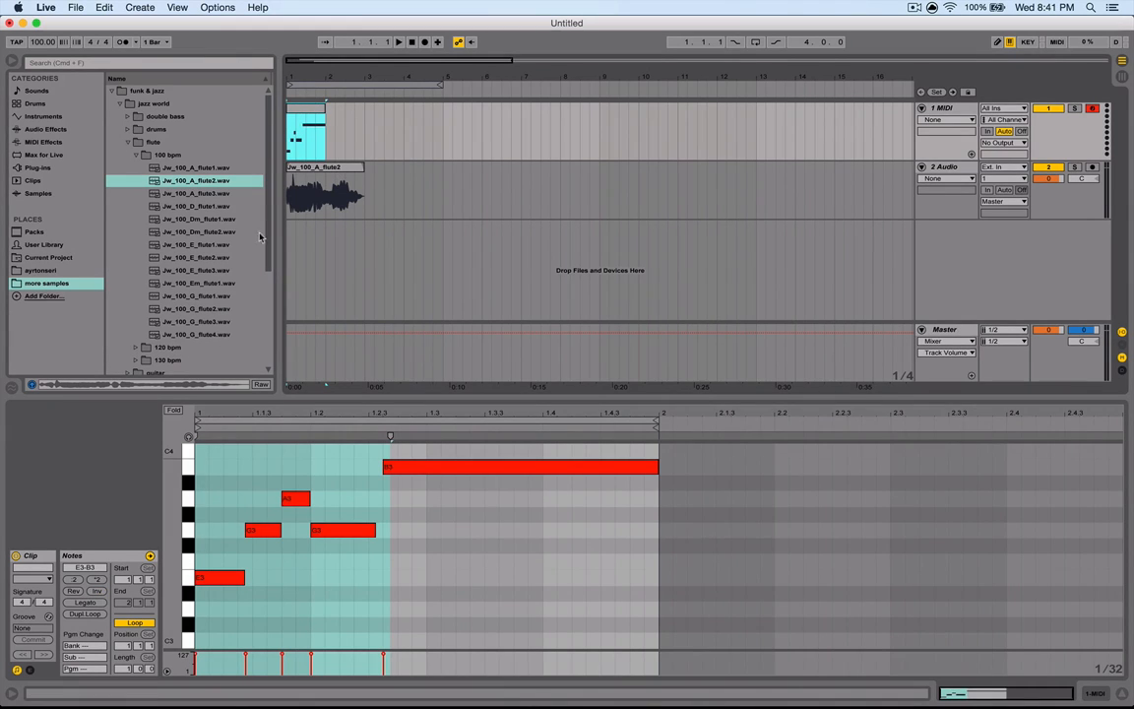
{"action": "left_click", "coordinate": [29, 670]}
{"action": "left_click", "coordinate": [186, 579]}
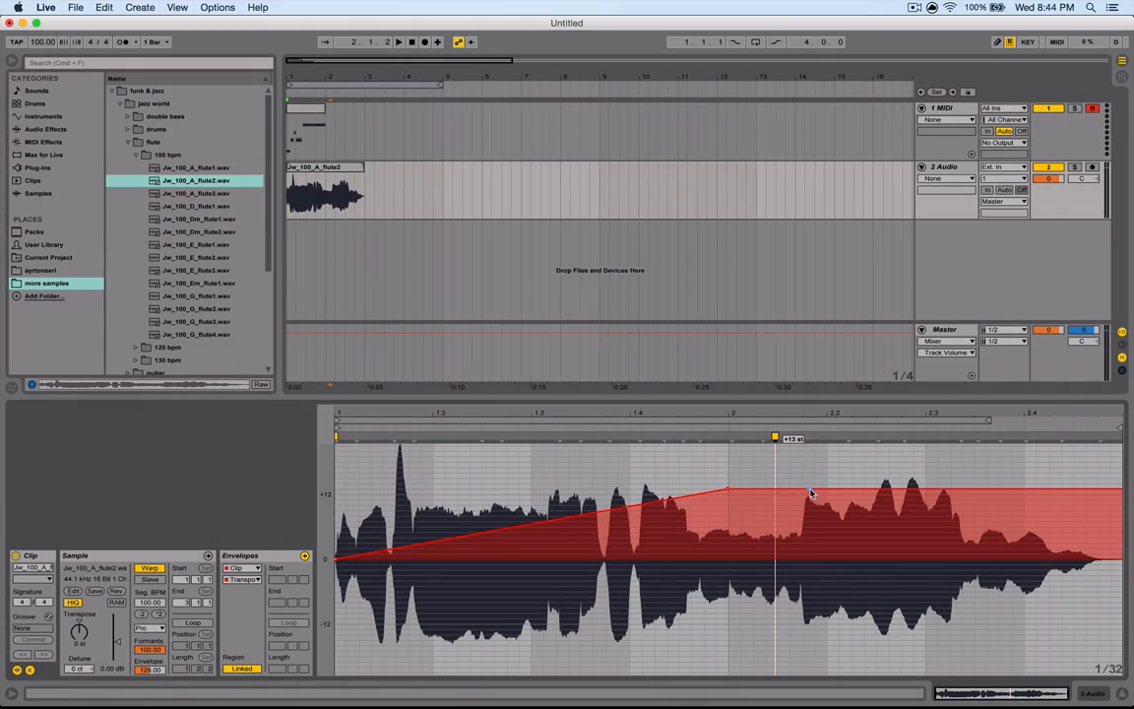
{"action": "left_click_drag", "start_coordinate": [808, 489], "coordinate": [929, 667]}
{"action": "key", "text": "space"}
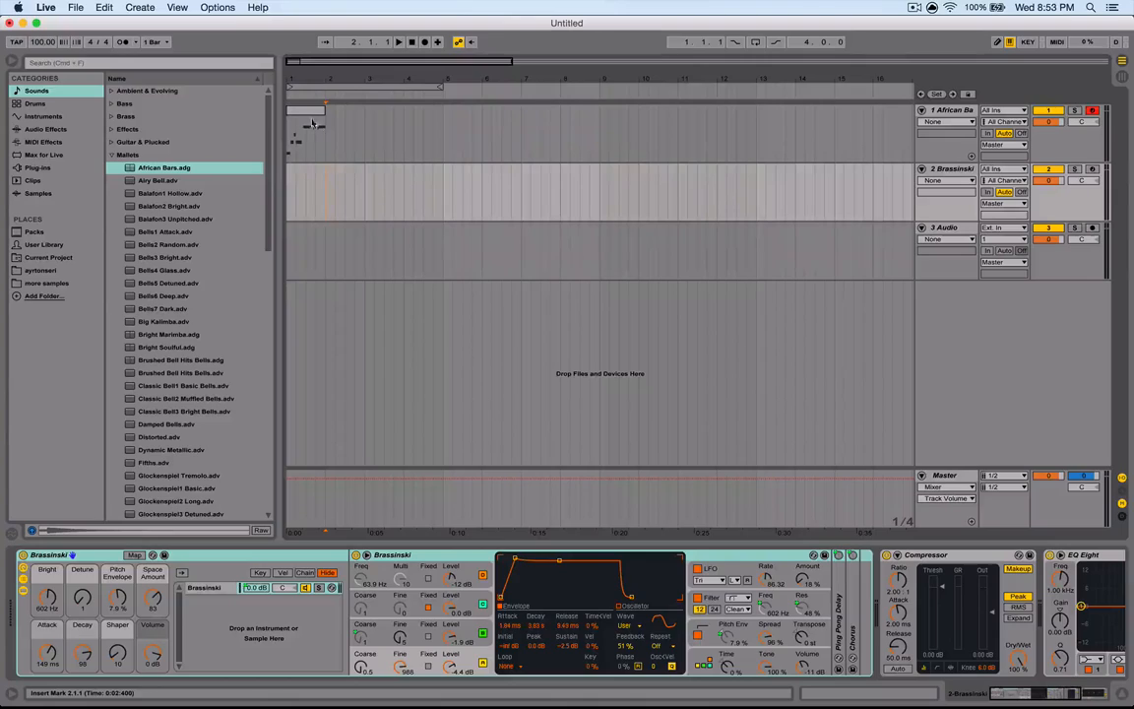
- Play the African Bars MIDI clip and move it down onto the Brassinski track
{"action": "left_click", "coordinate": [300, 116]}
{"action": "key", "text": "space"}
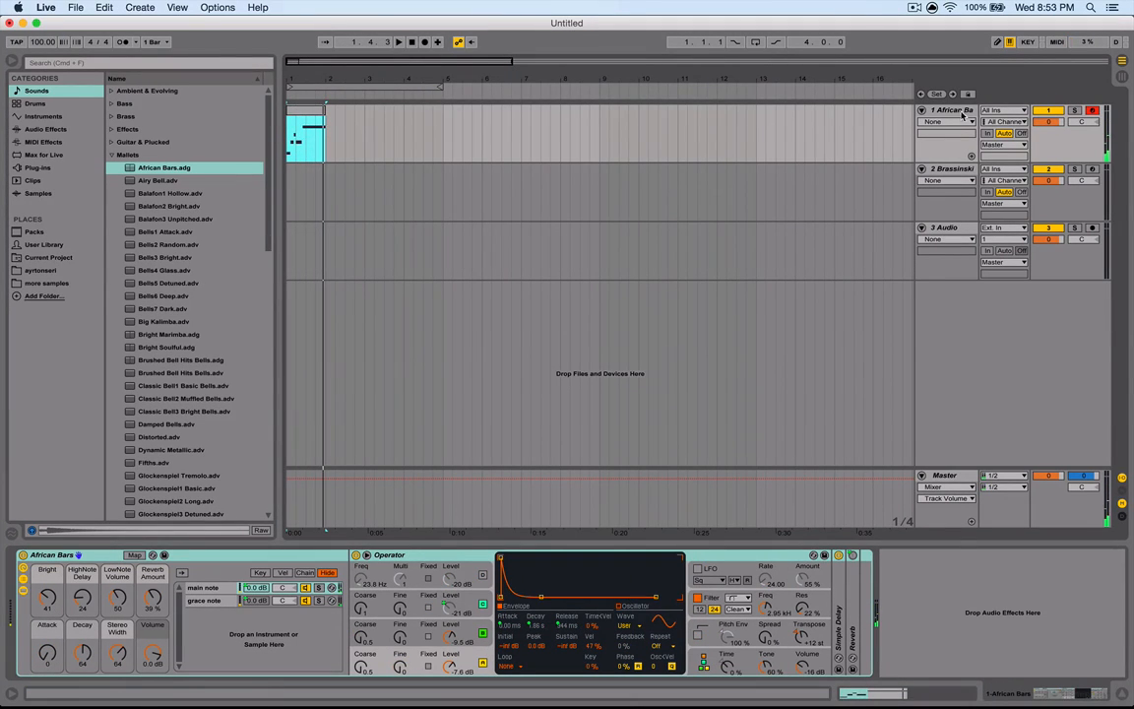
{"action": "left_click_drag", "start_coordinate": [313, 118], "coordinate": [315, 170]}
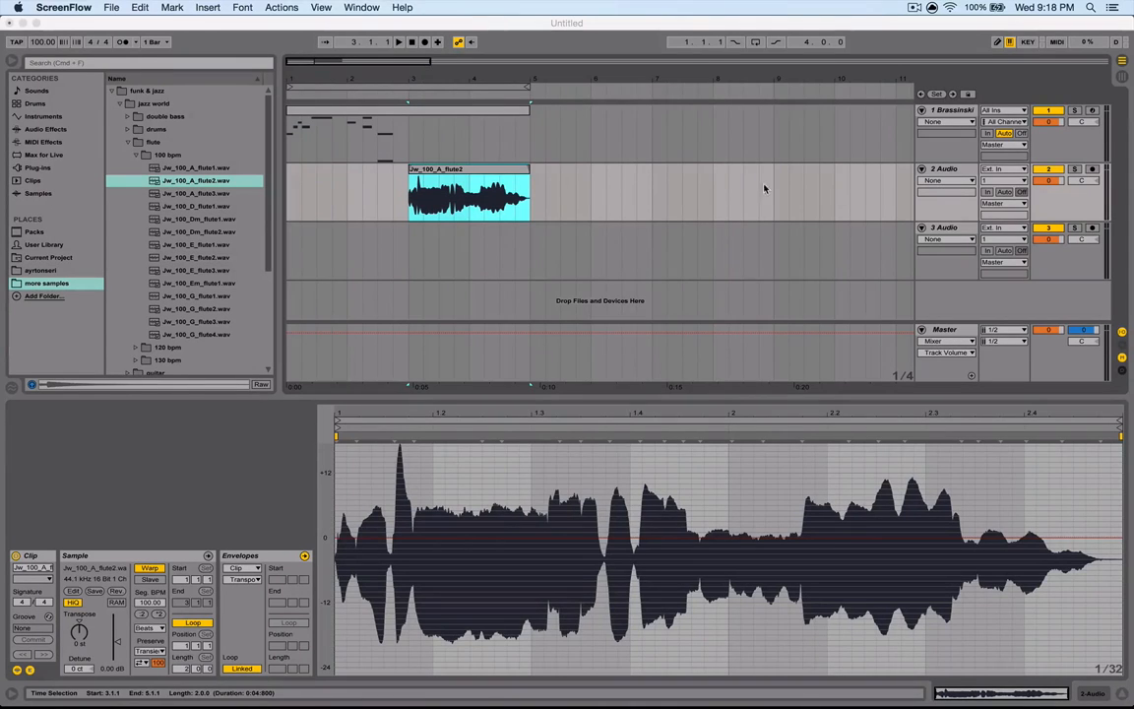
- Play back the first and second MIDI clips on the Brassinski track in turn
{"action": "left_click_drag", "start_coordinate": [445, 213], "coordinate": [477, 245]}
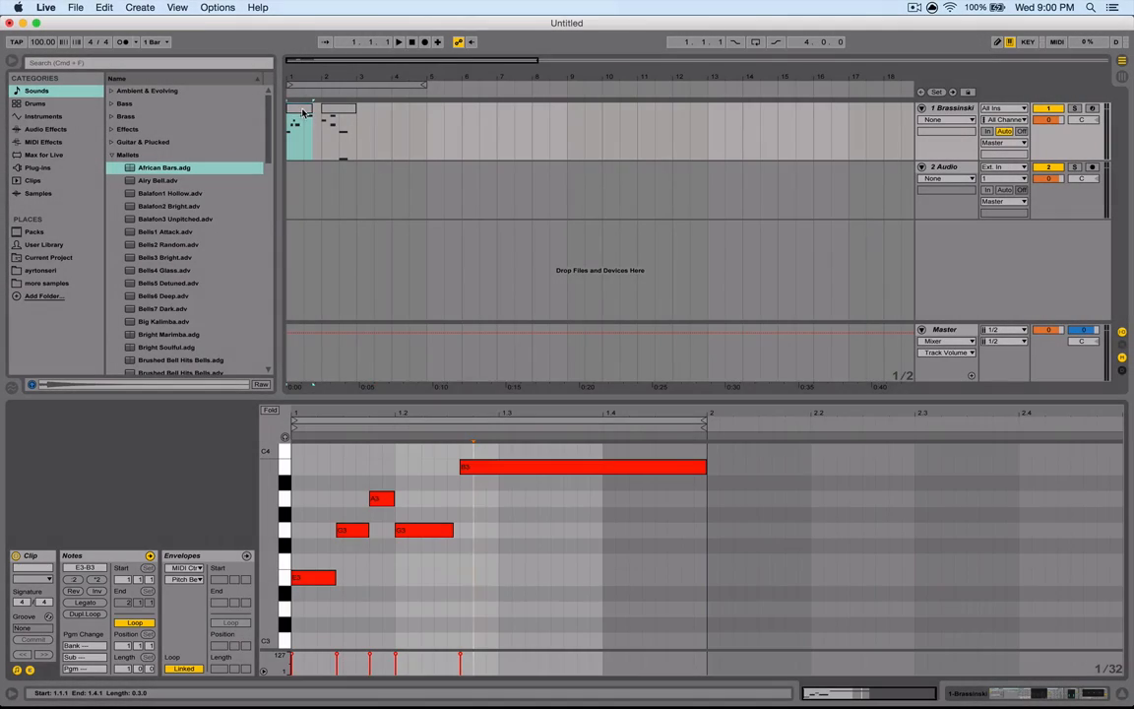
{"action": "key", "text": "space"}
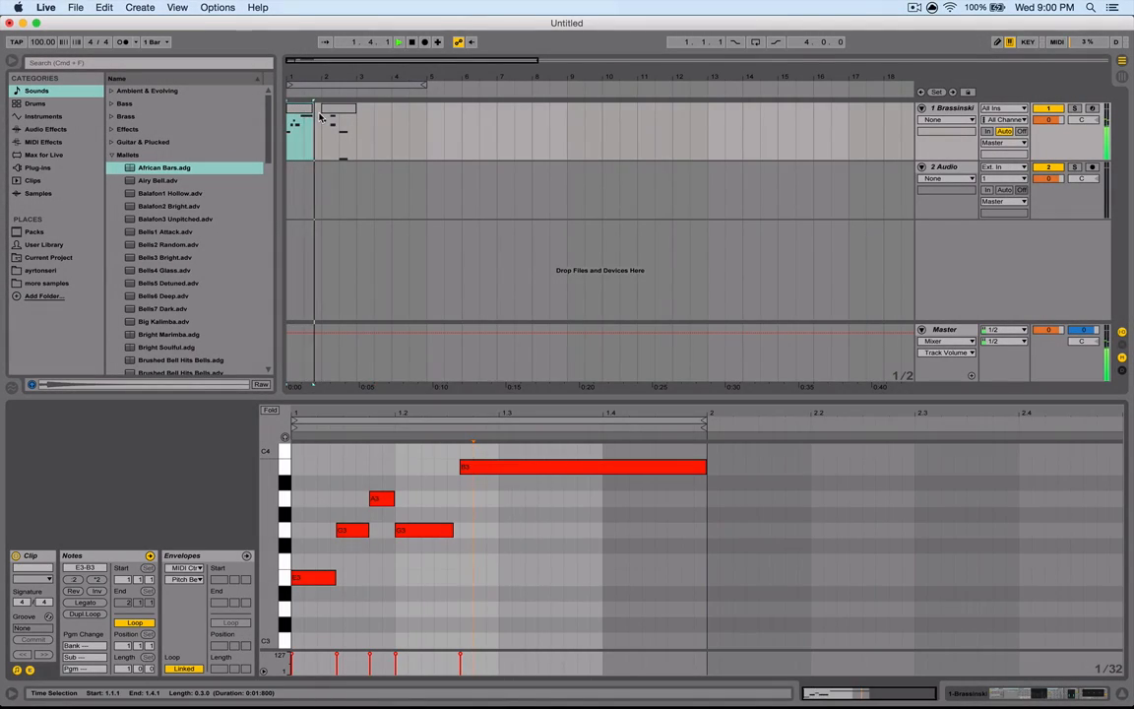
{"action": "left_click", "coordinate": [337, 111]}
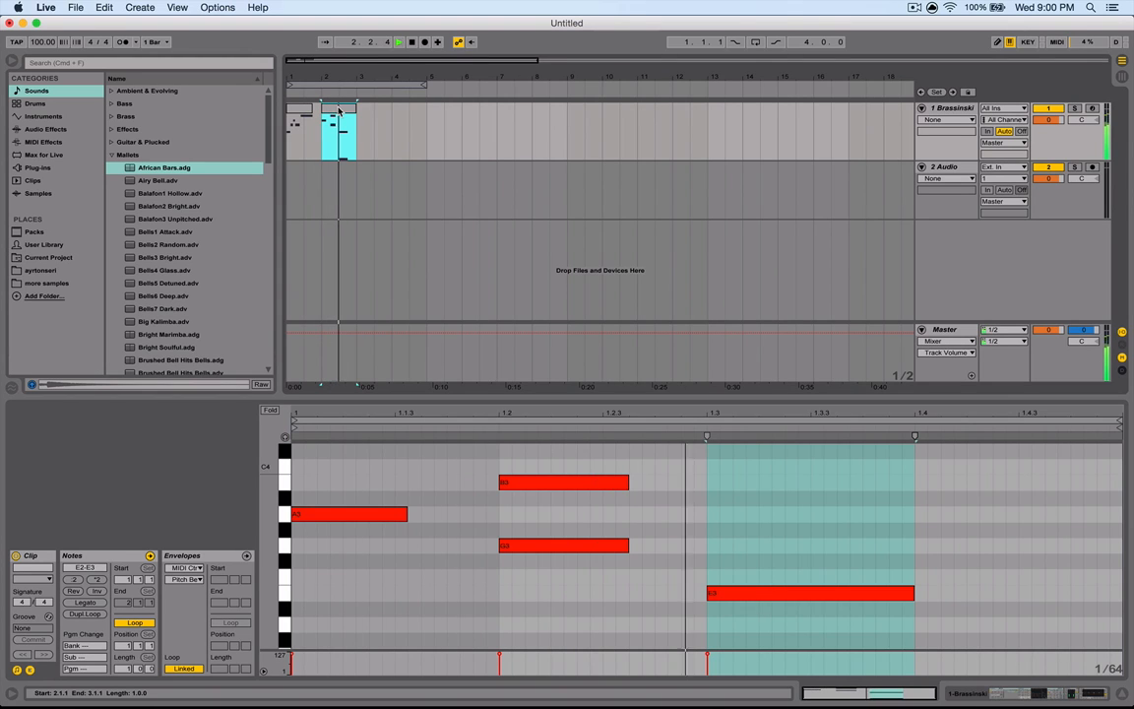
{"action": "key", "text": "space"}
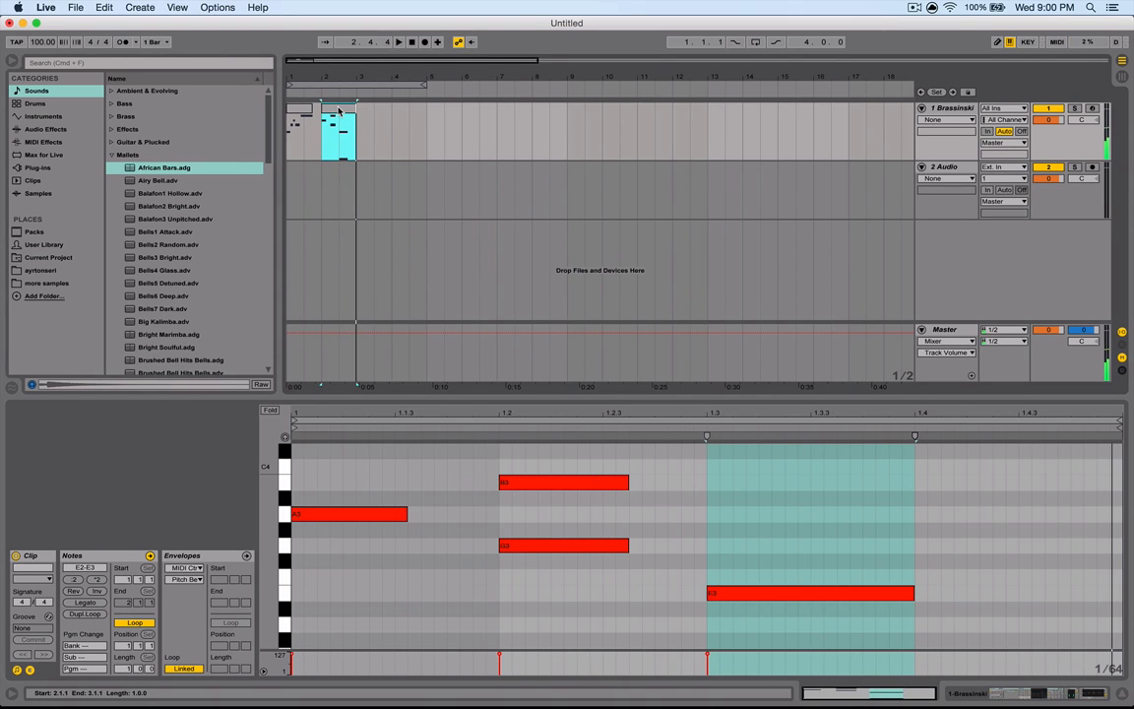
- Select both Brassinski clips and consolidate them into a single clip
{"action": "left_click_drag", "start_coordinate": [339, 110], "coordinate": [285, 145]}
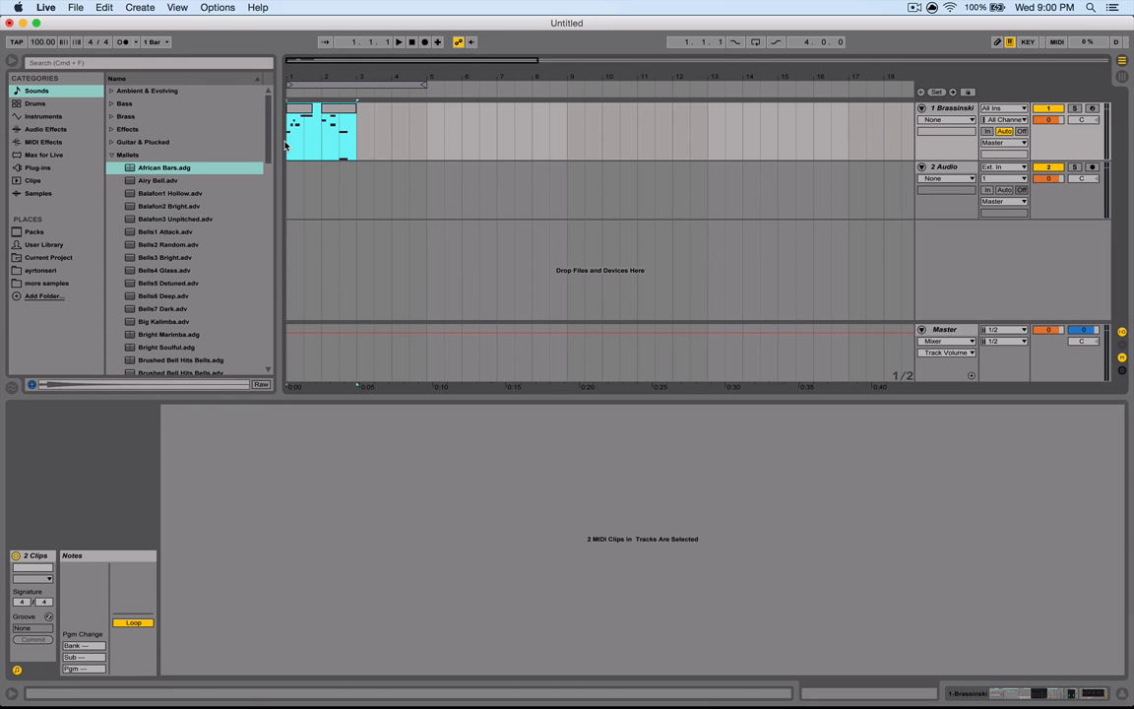
{"action": "key", "text": "super+j"}
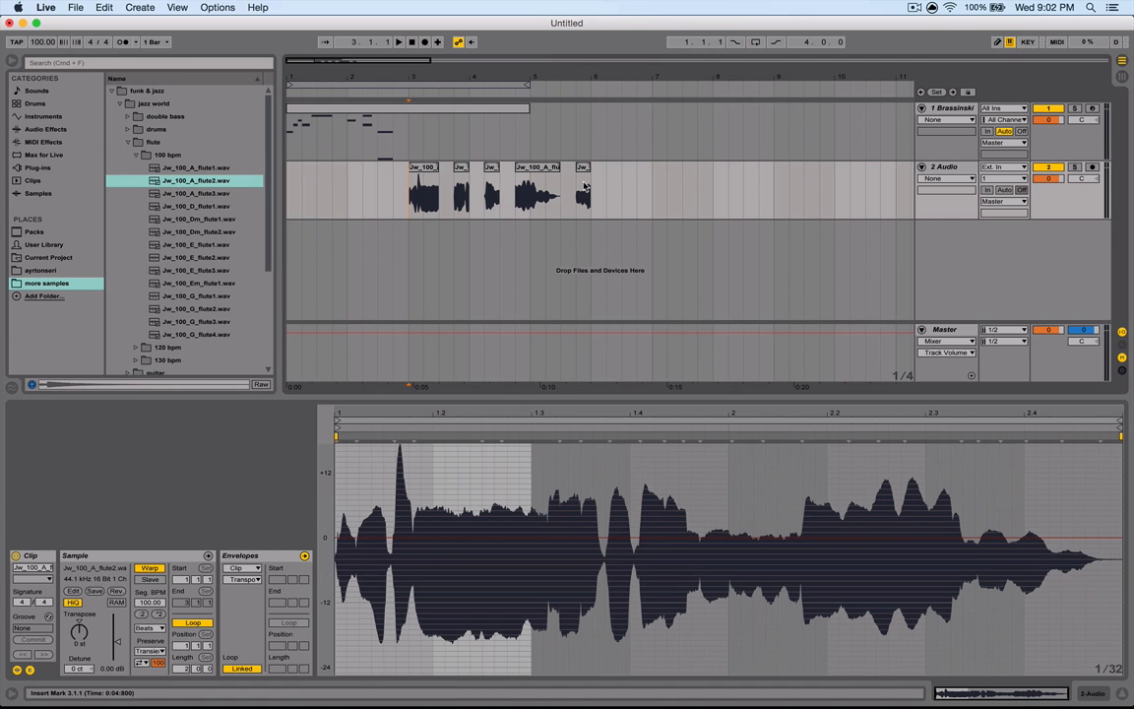
{"action": "left_click_drag", "start_coordinate": [591, 187], "coordinate": [412, 197]}
{"action": "key", "text": "super+j"}
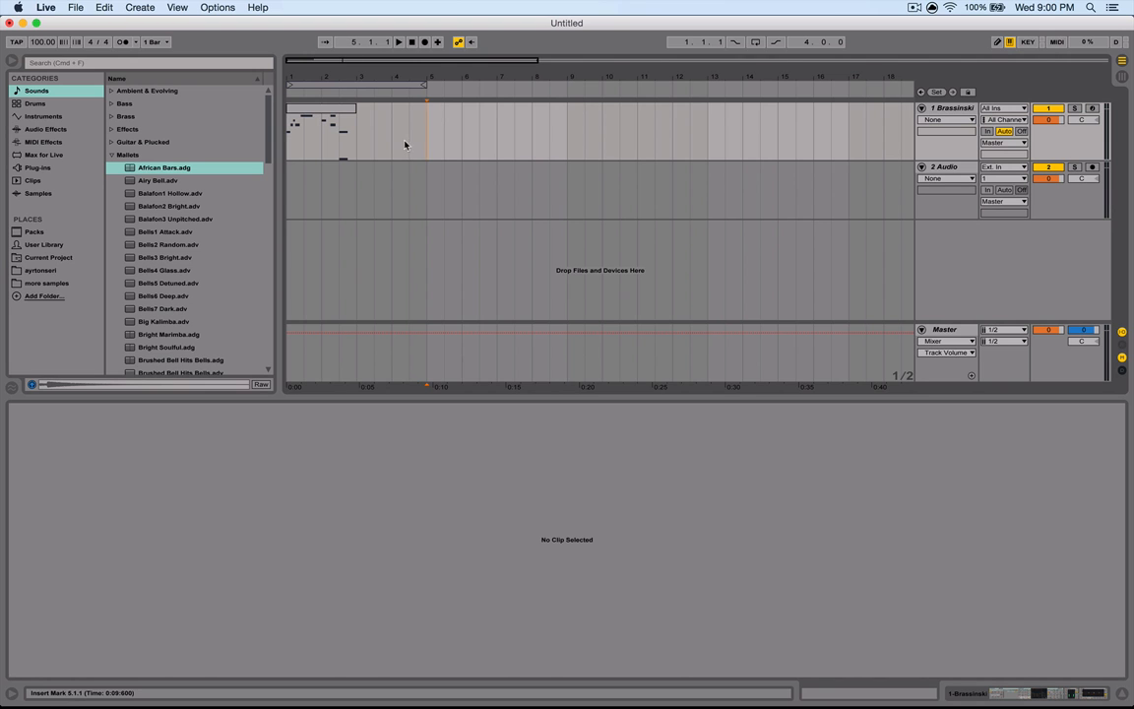
- Select the first four bars of the Brassinski track and loop that selection
{"action": "left_click_drag", "start_coordinate": [425, 138], "coordinate": [275, 140]}
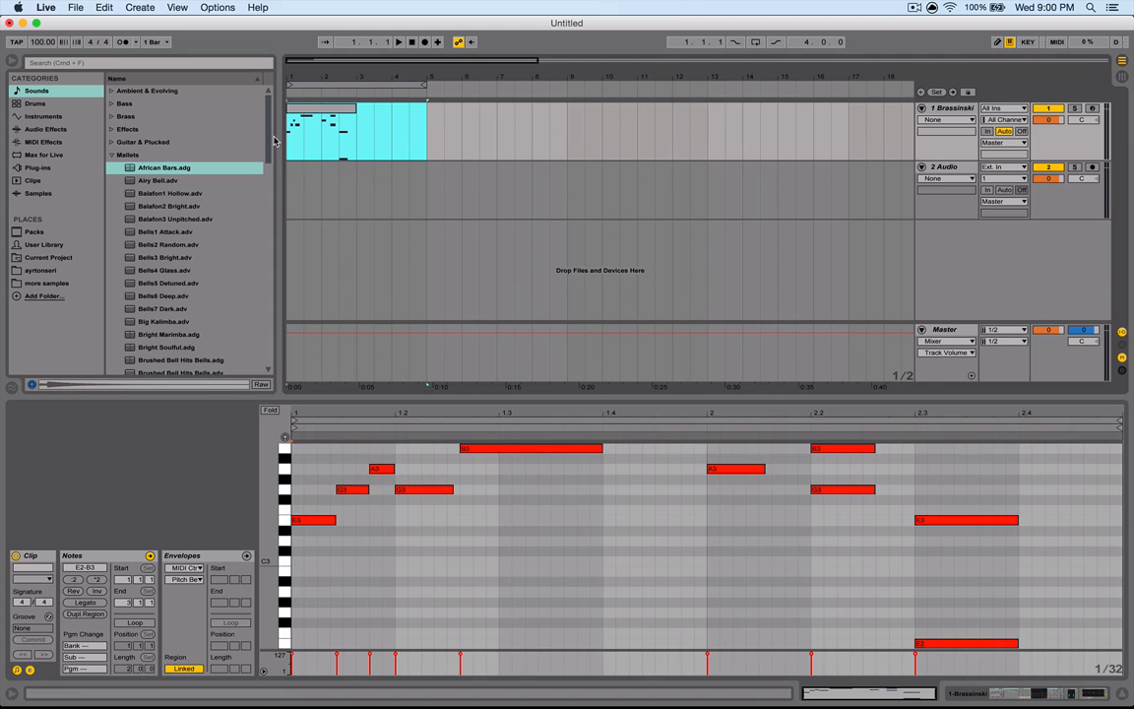
{"action": "key", "text": "super+l"}
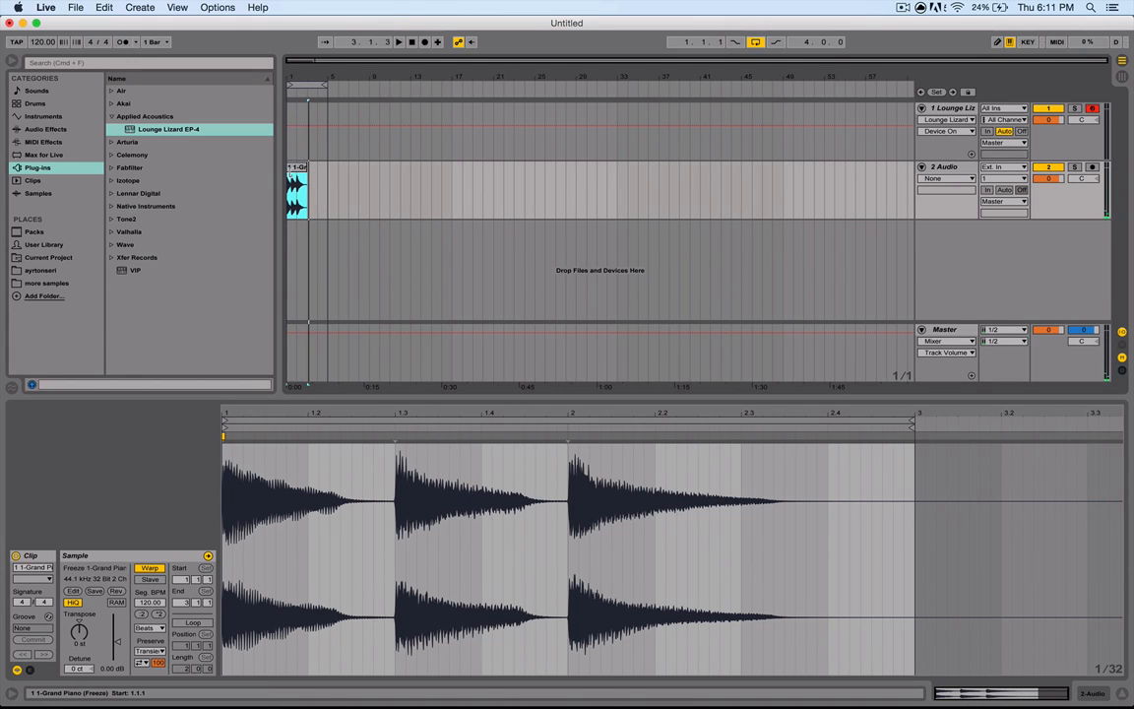
- Convert the frozen piano audio clip to MIDI as Harmony by placing it on the Lounge Lizard track
{"action": "left_click_drag", "start_coordinate": [296, 187], "coordinate": [290, 131]}
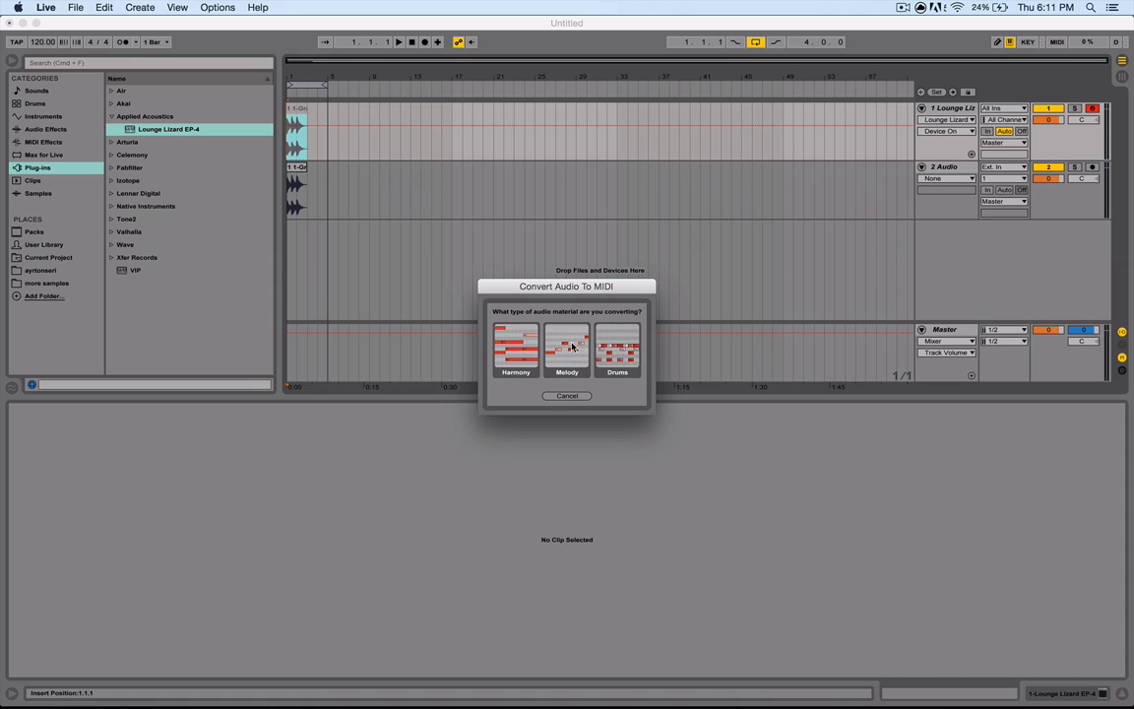
{"action": "left_click", "coordinate": [514, 349]}
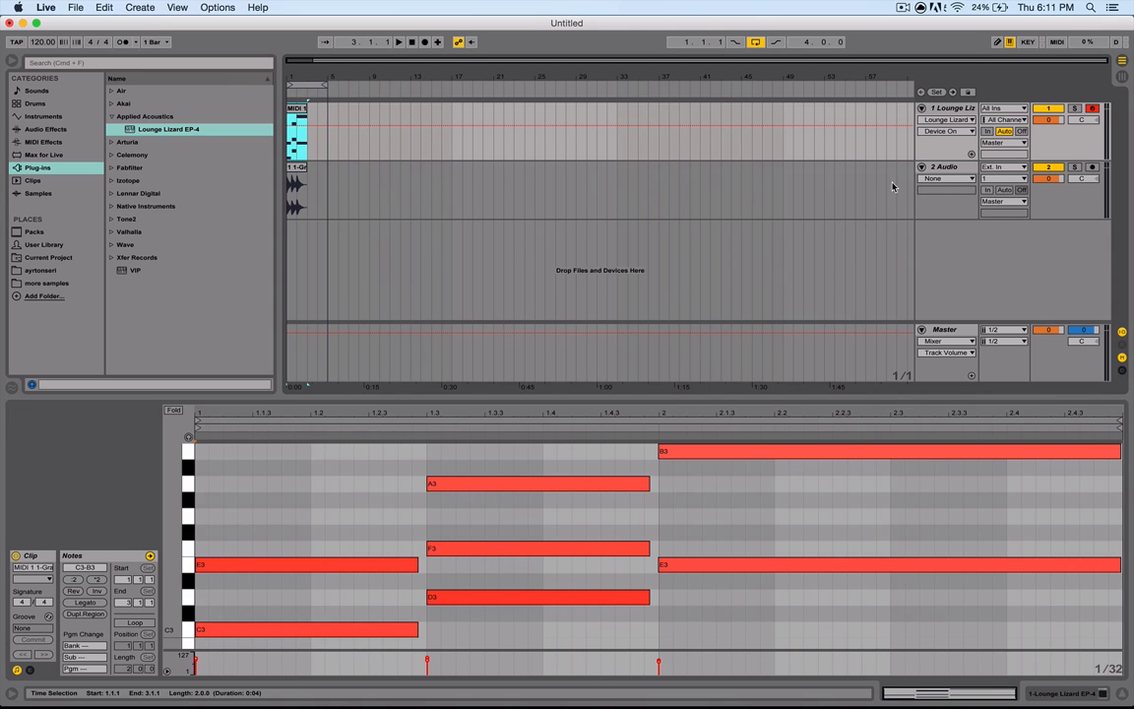
- Deactivate the audio track and play back the converted MIDI clip
{"action": "left_click", "coordinate": [1049, 167]}
{"action": "key", "text": "space"}
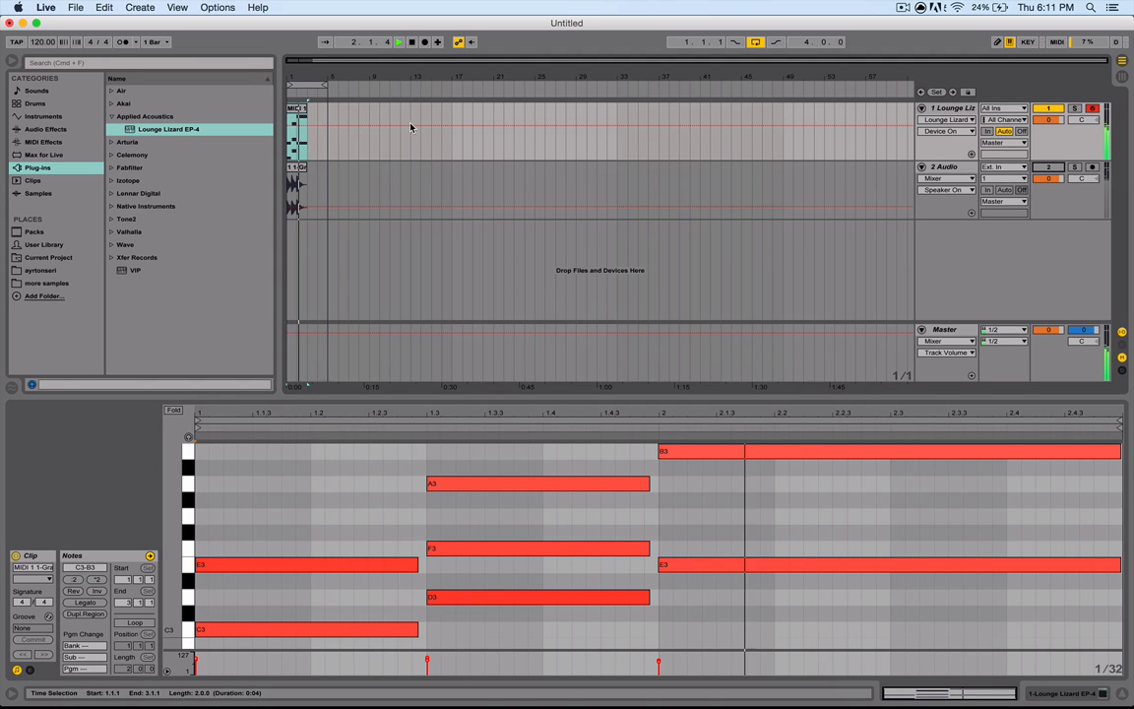
{"action": "key", "text": "space"}
{"action": "key", "text": "space"}
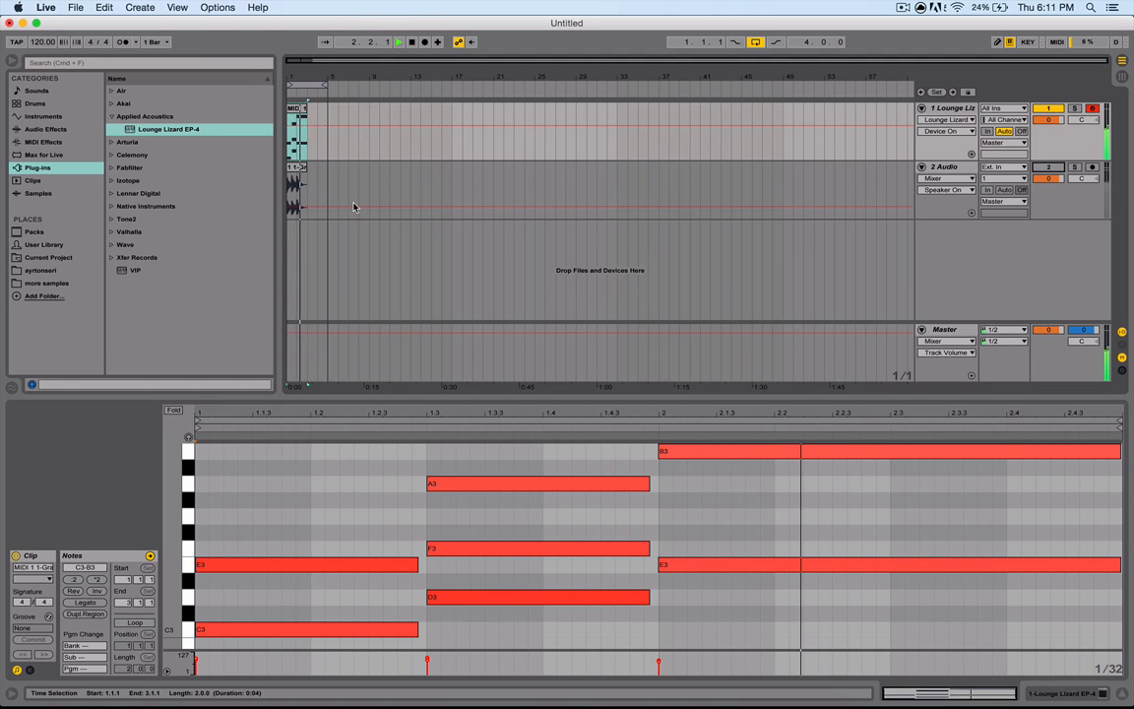
{"action": "scroll", "coordinate": [569, 542], "scroll_direction": "up", "scroll_amount": 3}
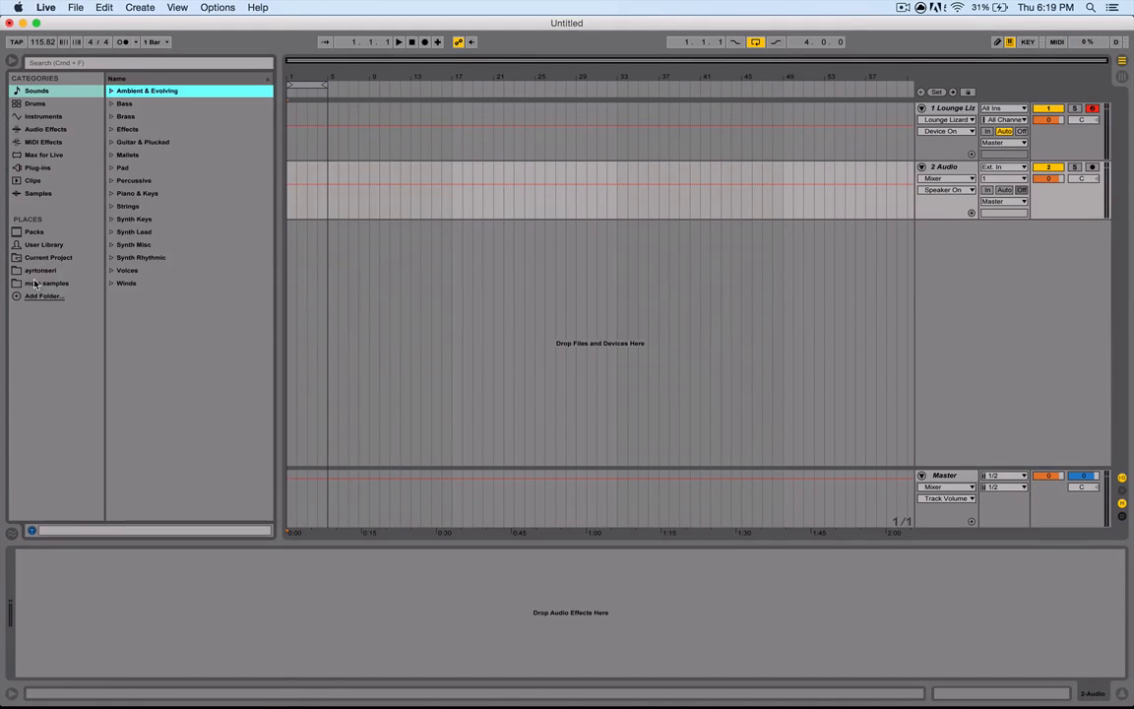
- Place brass.wav from the more samples instruments brass folder onto the audio track
{"action": "left_click", "coordinate": [34, 283]}
{"action": "left_click", "coordinate": [112, 130]}
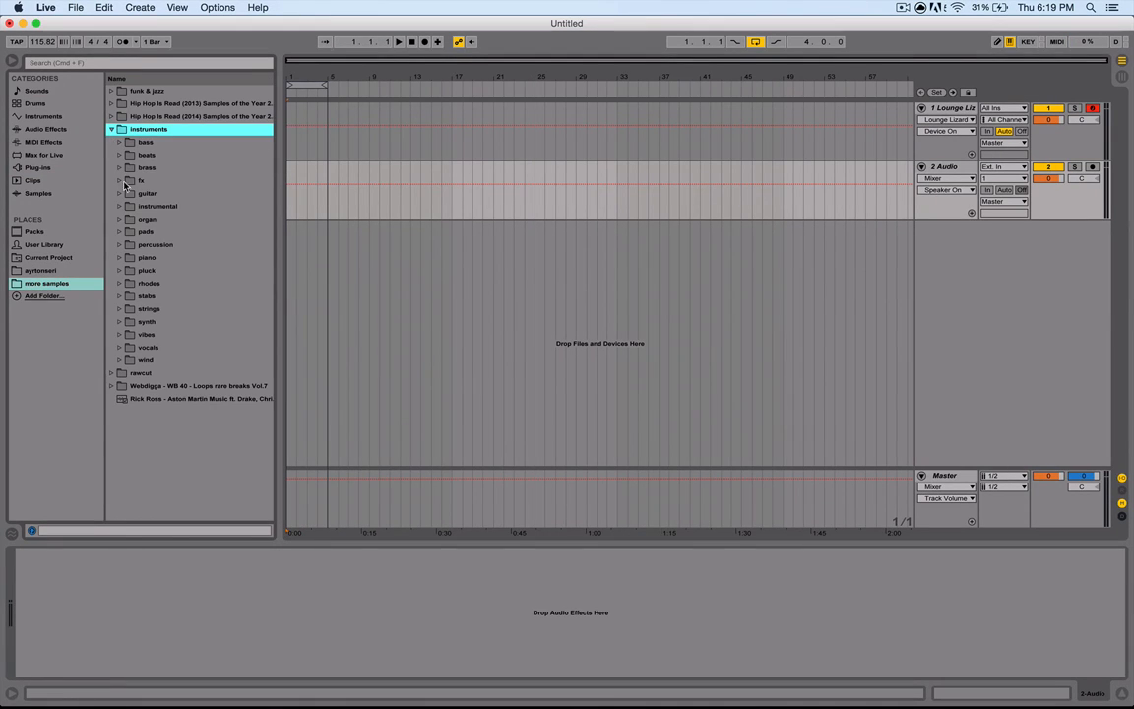
{"action": "left_click", "coordinate": [120, 168]}
{"action": "left_click_drag", "start_coordinate": [163, 282], "coordinate": [304, 190]}
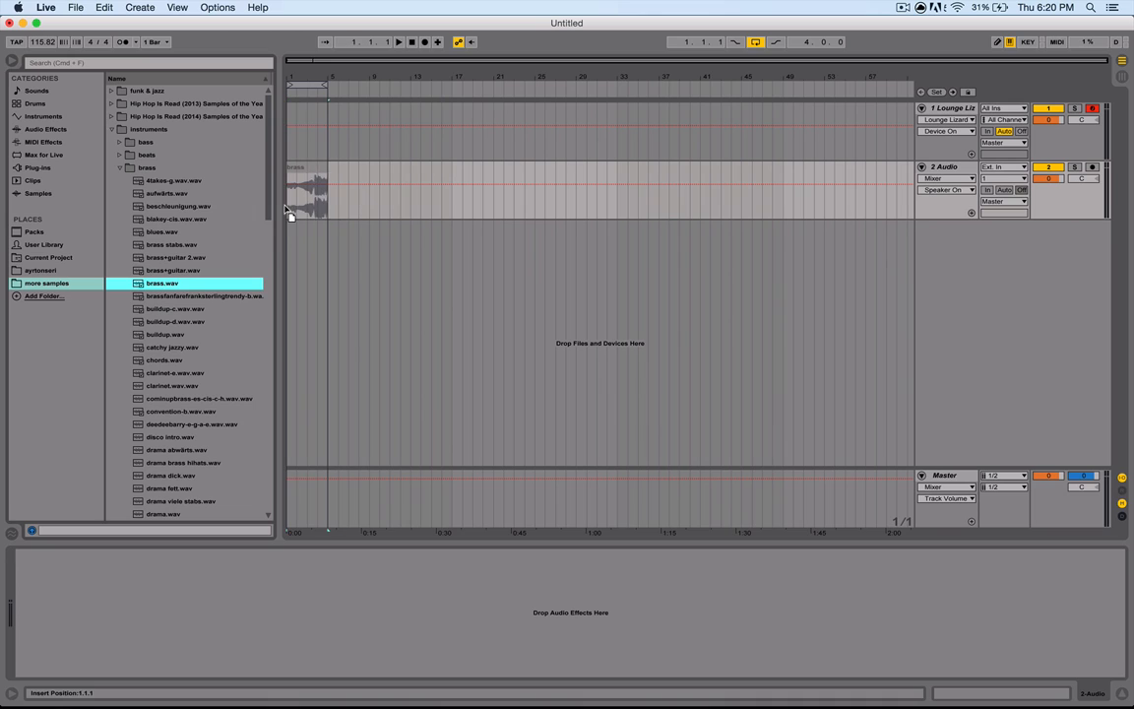
- Add the Tuner effect to the audio track and play the brass clip
{"action": "left_click", "coordinate": [45, 129]}
{"action": "left_click", "coordinate": [139, 476]}
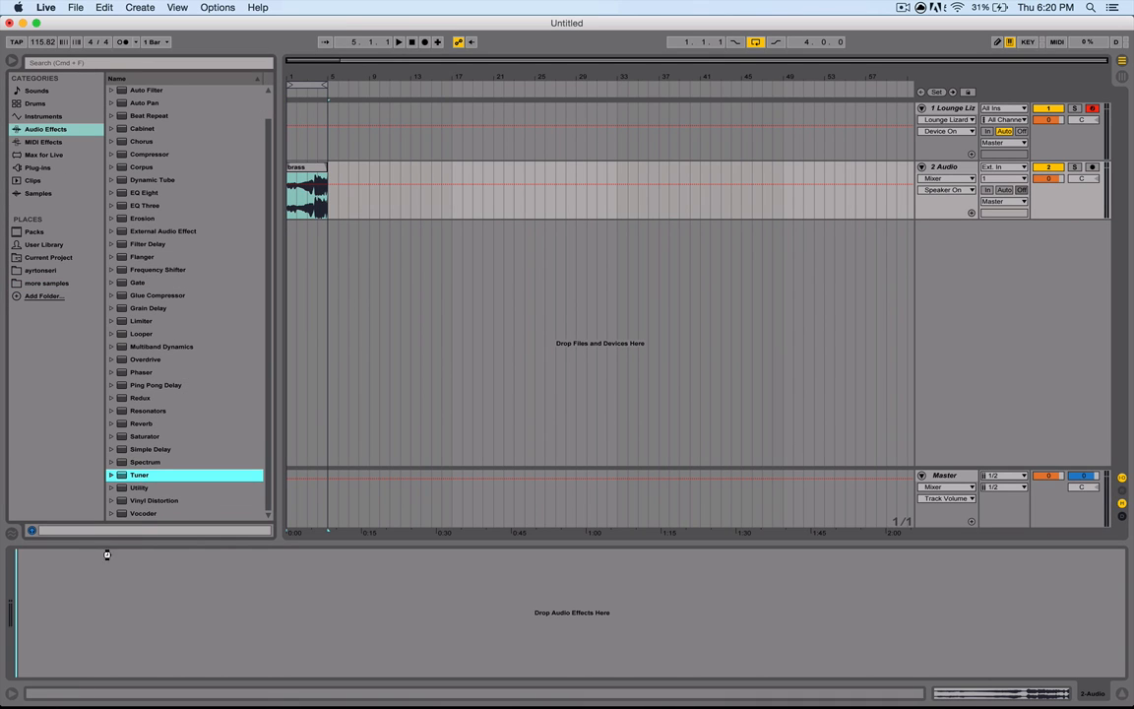
{"action": "left_click_drag", "start_coordinate": [107, 554], "coordinate": [108, 557]}
{"action": "left_click", "coordinate": [300, 175]}
{"action": "key", "text": "space"}
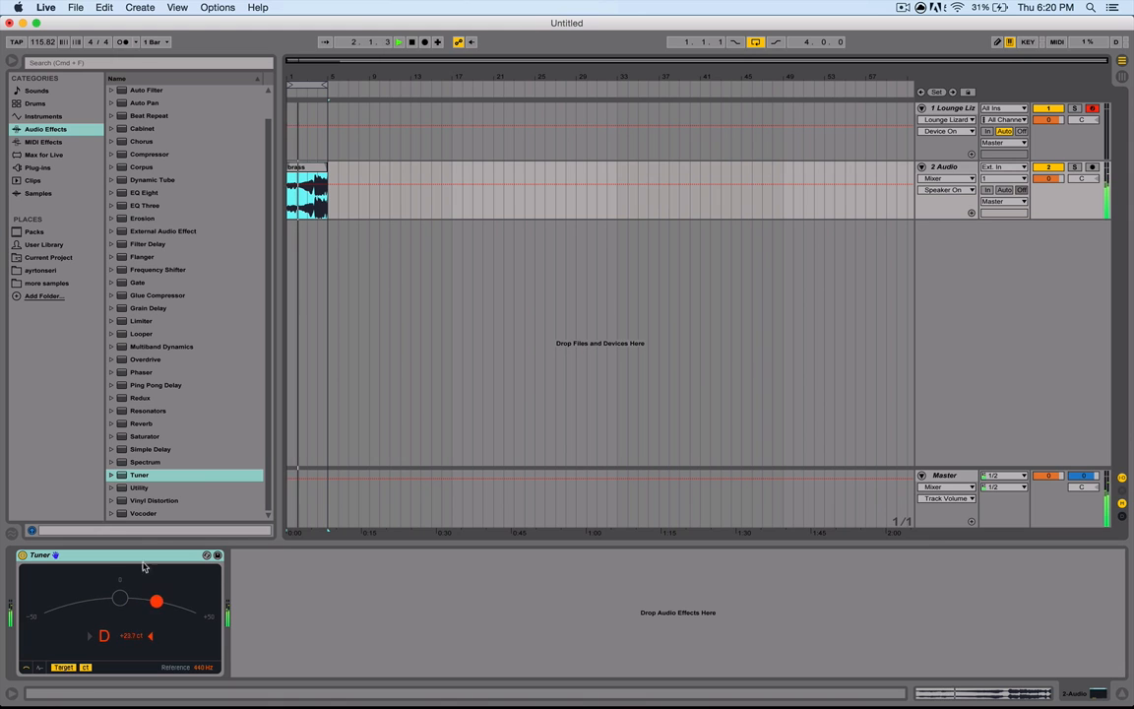
- Add the Spectrum device after the Tuner on the audio track
{"action": "left_click_drag", "start_coordinate": [142, 463], "coordinate": [258, 605]}
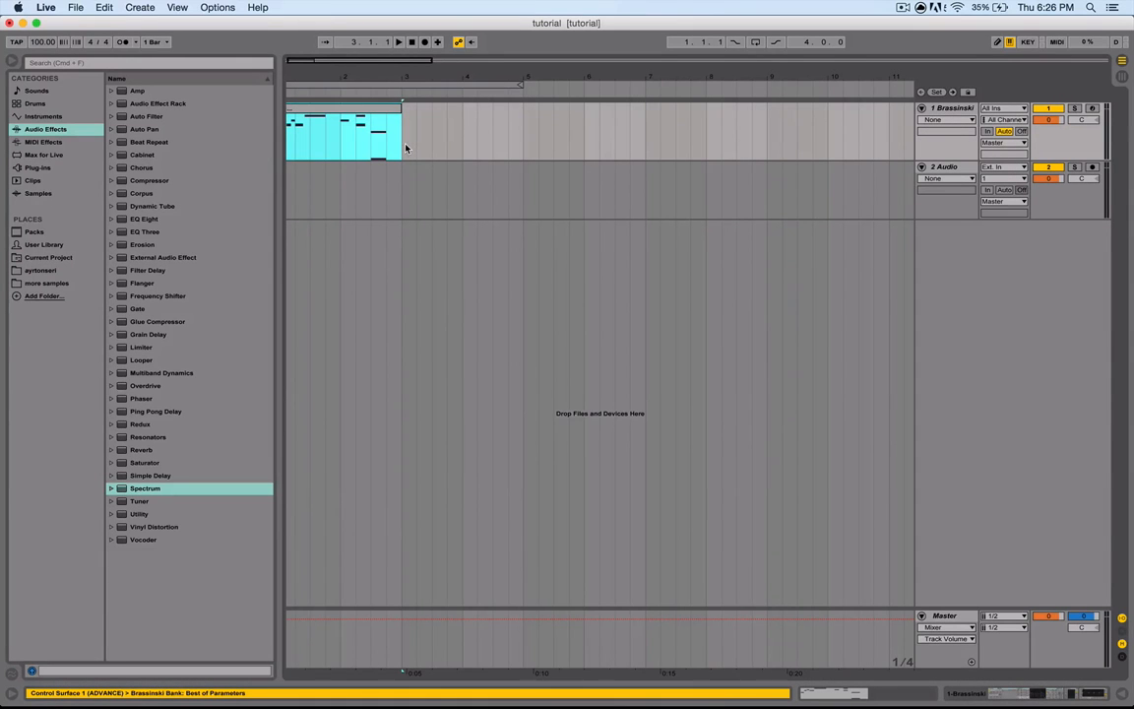
- Duplicate the Brassinski clip and freeze the Brassinski track
{"action": "key", "text": "super+d"}
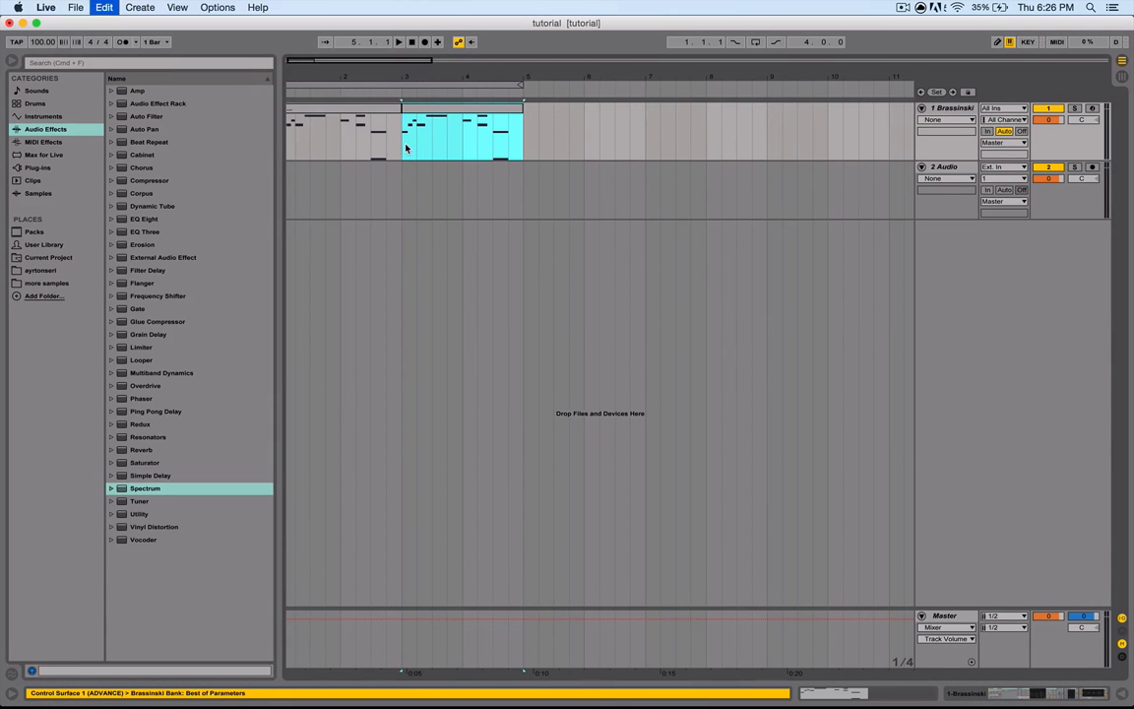
{"action": "right_click", "coordinate": [558, 141]}
{"action": "left_click", "coordinate": [599, 164]}
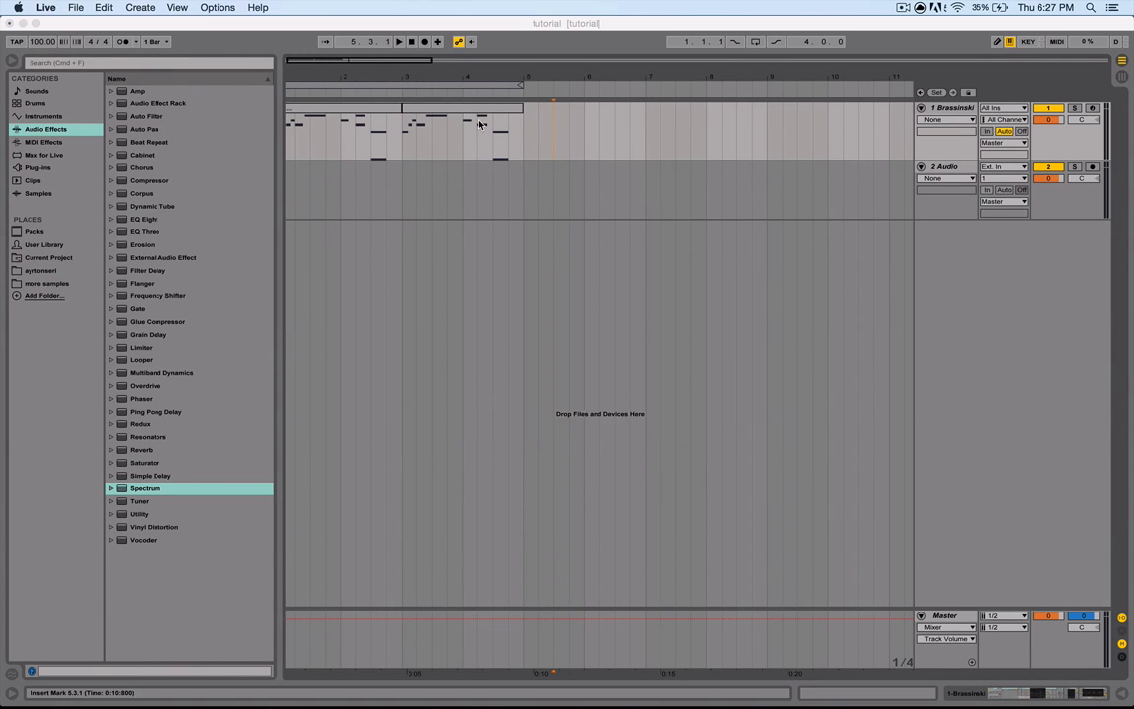
- Drag the frozen Brassinski clips onto the audio track as audio
{"action": "left_click_drag", "start_coordinate": [457, 128], "coordinate": [291, 173]}
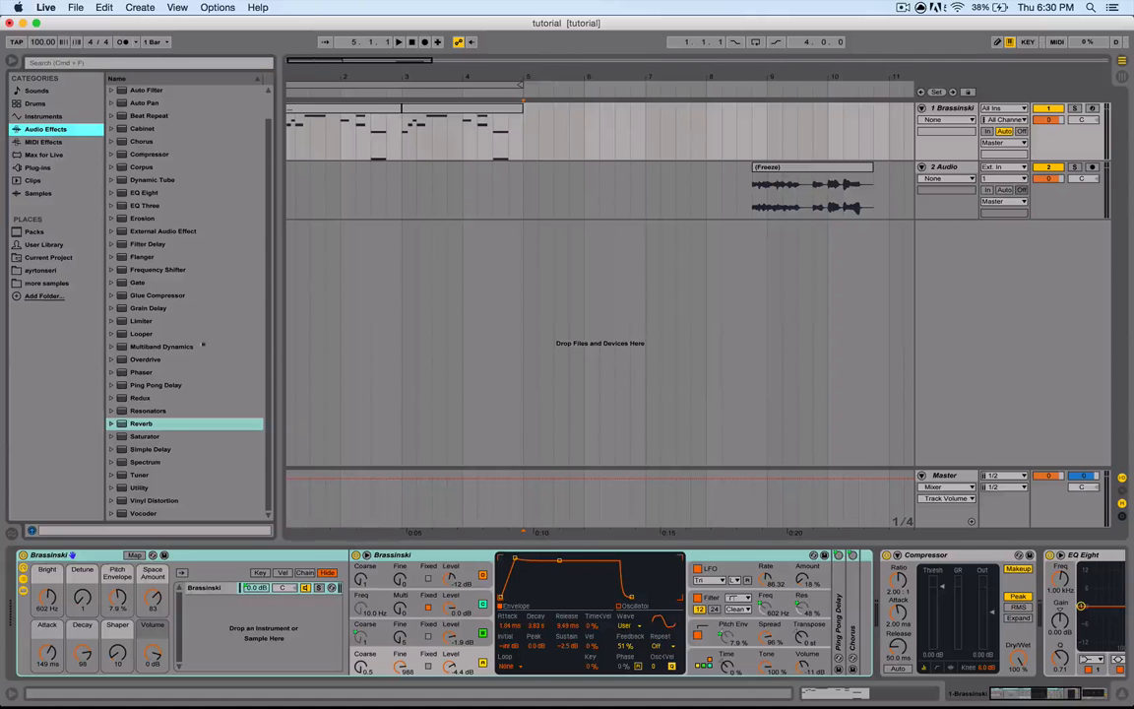
- Add a Reverb to the Brassinski track's device chain and freeze the track
{"action": "left_click", "coordinate": [137, 423]}
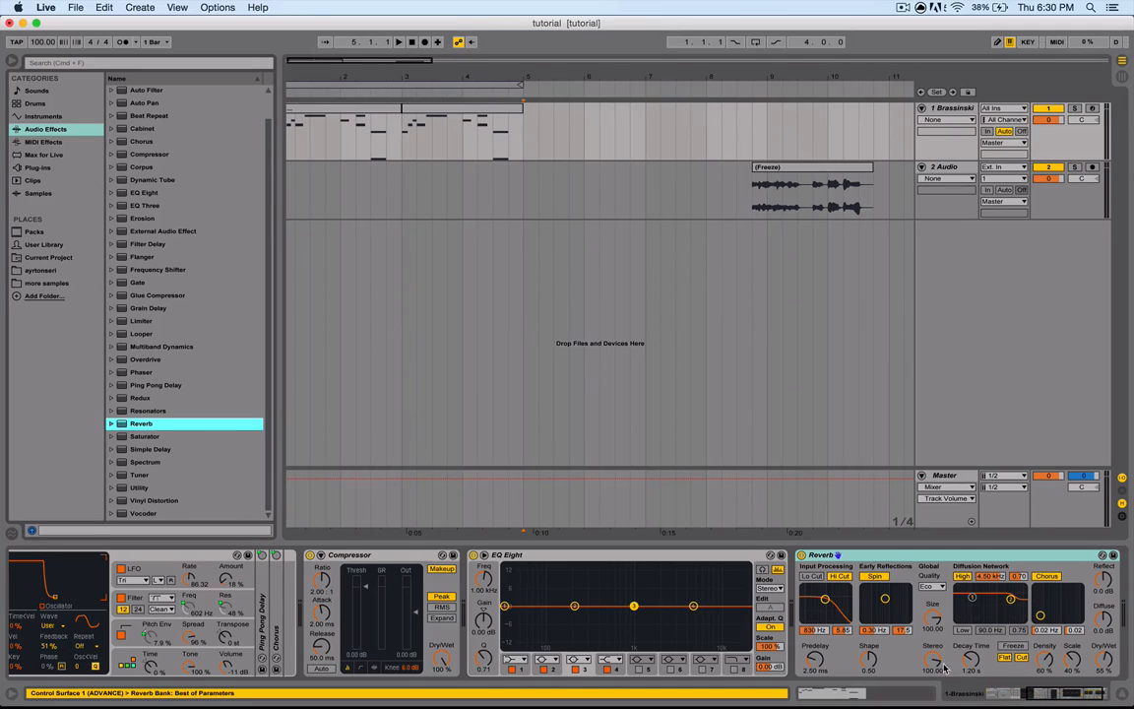
{"action": "right_click", "coordinate": [569, 146]}
{"action": "left_click", "coordinate": [607, 195]}
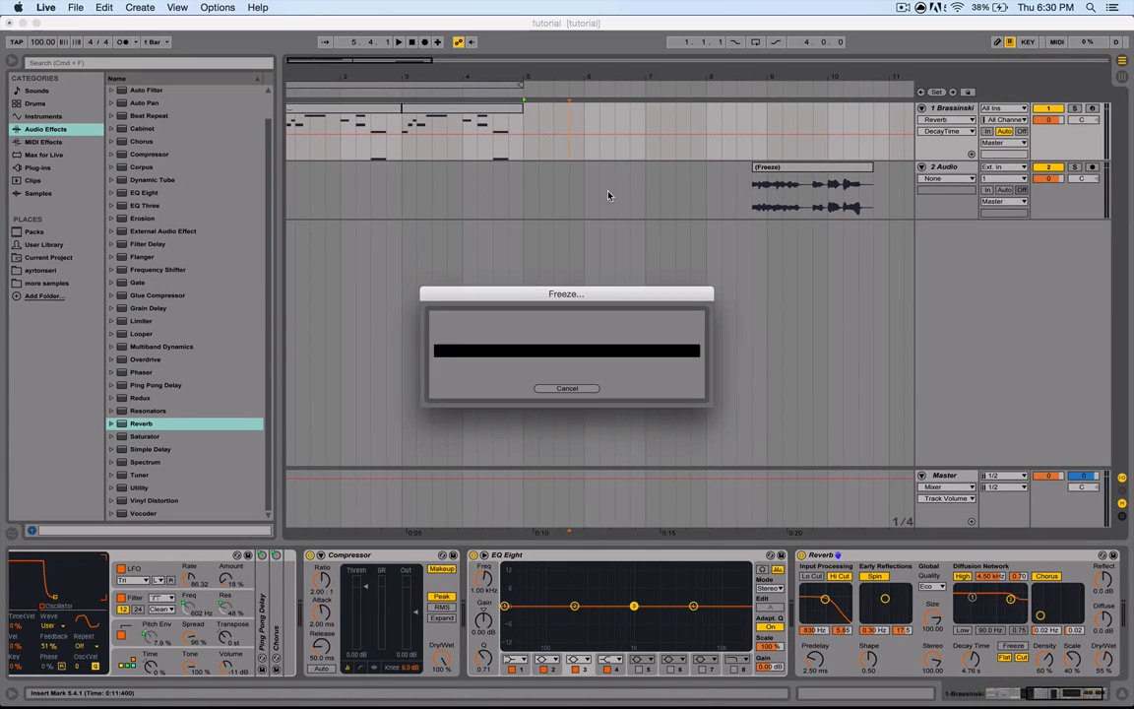
- Drag the frozen Brassinski clip with its reverb tail onto the audio track
{"action": "left_click_drag", "start_coordinate": [403, 144], "coordinate": [660, 145]}
{"action": "left_click_drag", "start_coordinate": [496, 113], "coordinate": [360, 194]}
{"action": "left_click", "coordinate": [429, 174]}
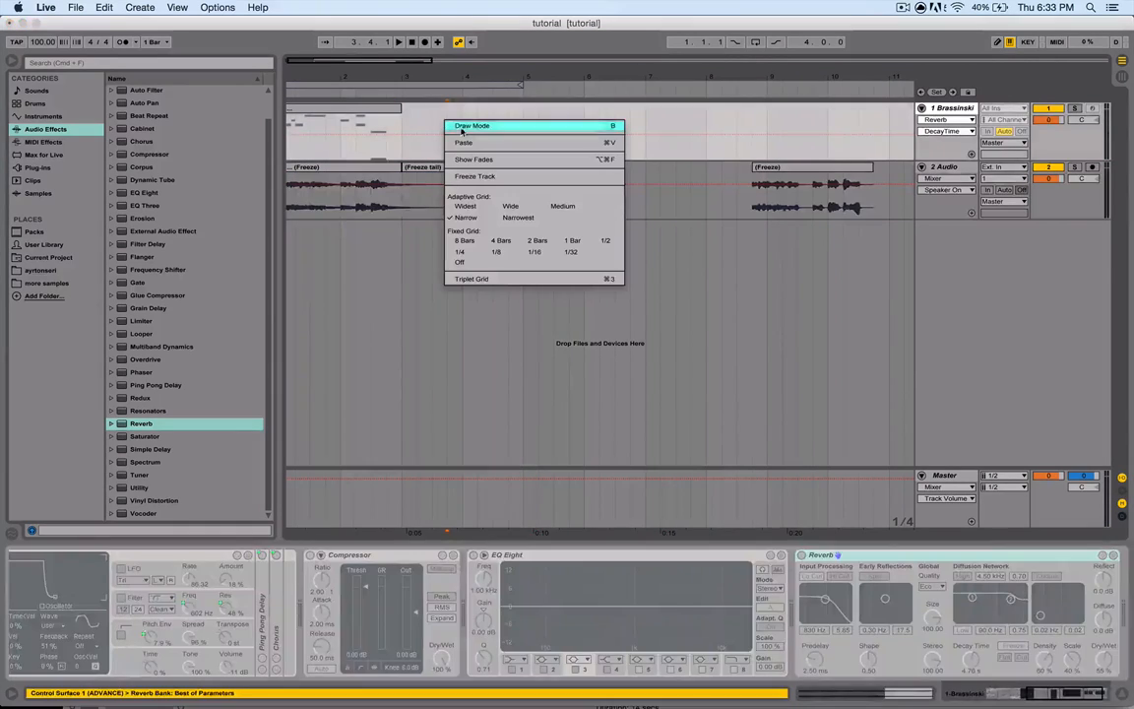
- Unfreeze the Brassinski track
{"action": "left_click", "coordinate": [360, 110]}
{"action": "right_click", "coordinate": [436, 128]}
{"action": "left_click", "coordinate": [466, 168]}
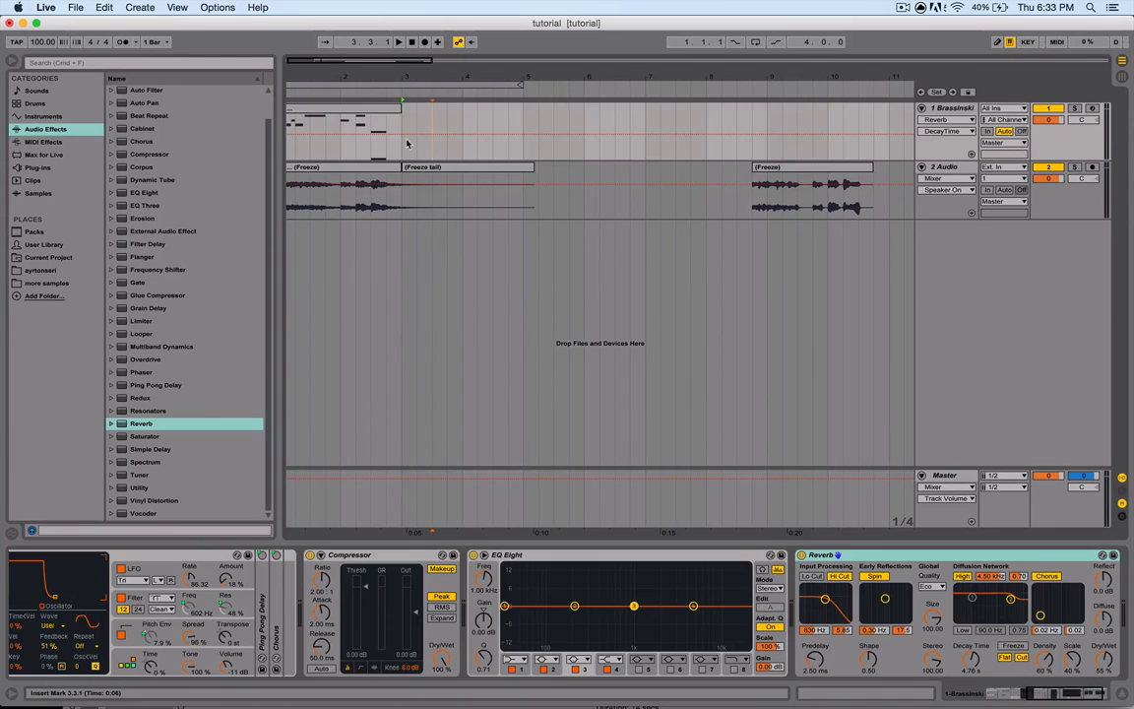
- Open the Brassinski MIDI clip in the note editor and delete the long B3 note
{"action": "left_click", "coordinate": [389, 110]}
{"action": "double_click", "coordinate": [375, 111]}
{"action": "scroll", "coordinate": [468, 533], "scroll_direction": "down", "scroll_amount": 4}
{"action": "scroll", "coordinate": [468, 529], "scroll_direction": "up", "scroll_amount": 5}
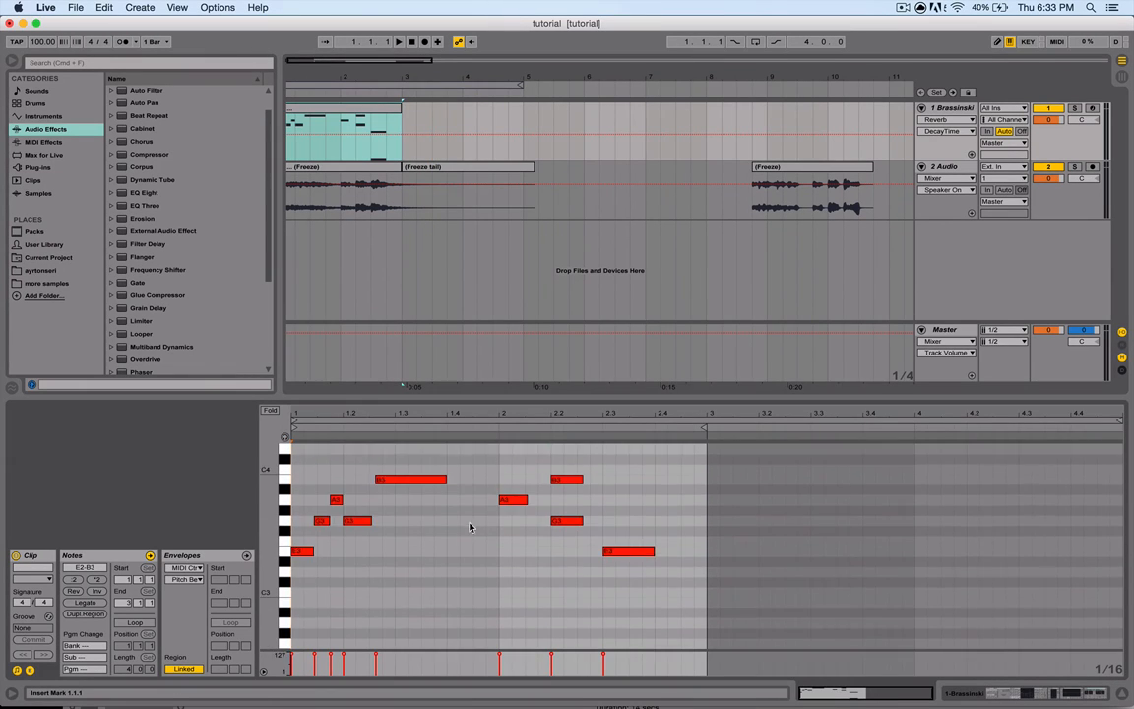
{"action": "scroll", "coordinate": [473, 502], "scroll_direction": "down", "scroll_amount": 2}
{"action": "scroll", "coordinate": [473, 500], "scroll_direction": "up", "scroll_amount": 2}
{"action": "double_click", "coordinate": [410, 470]}
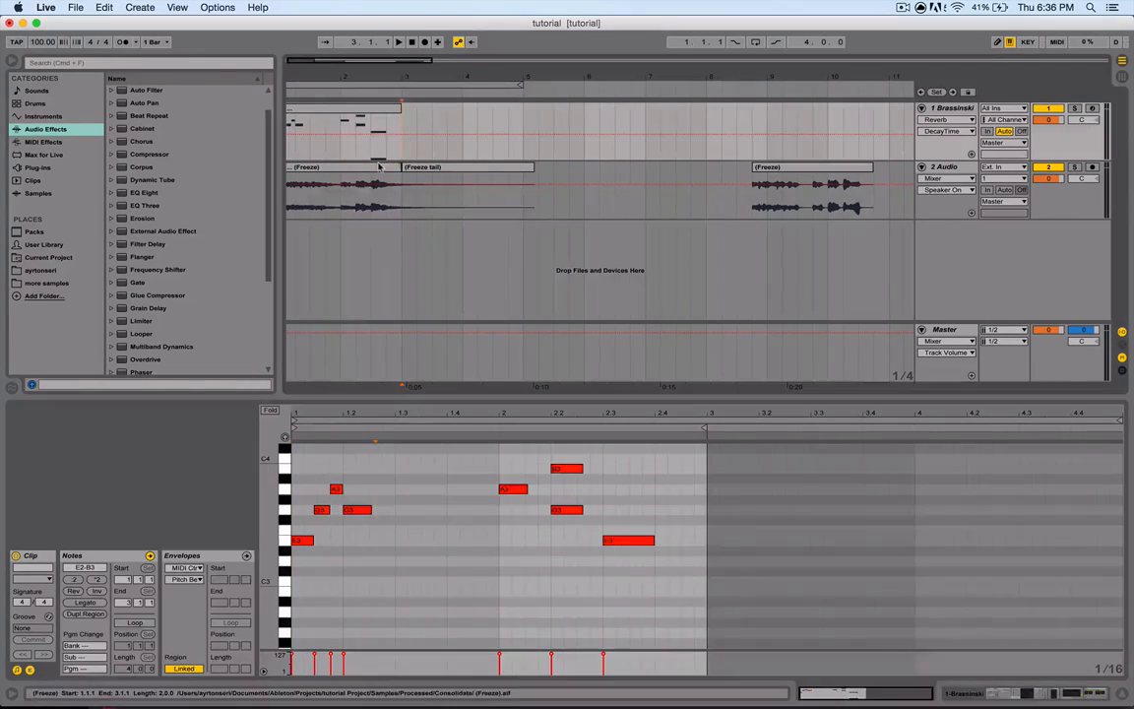
- Select the frozen audio clip and add warp markers, dragging them to retime the audio
{"action": "left_click", "coordinate": [340, 187]}
{"action": "left_click", "coordinate": [415, 463]}
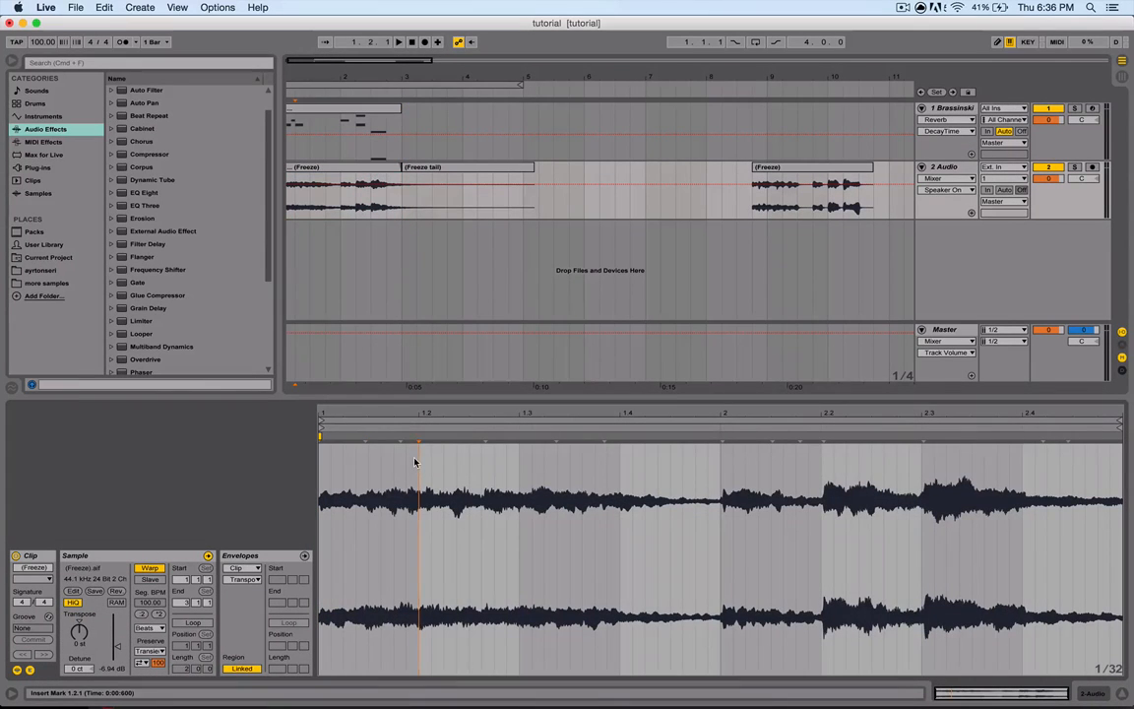
{"action": "left_click_drag", "start_coordinate": [417, 436], "coordinate": [682, 436]}
{"action": "left_click_drag", "start_coordinate": [536, 436], "coordinate": [392, 436]}
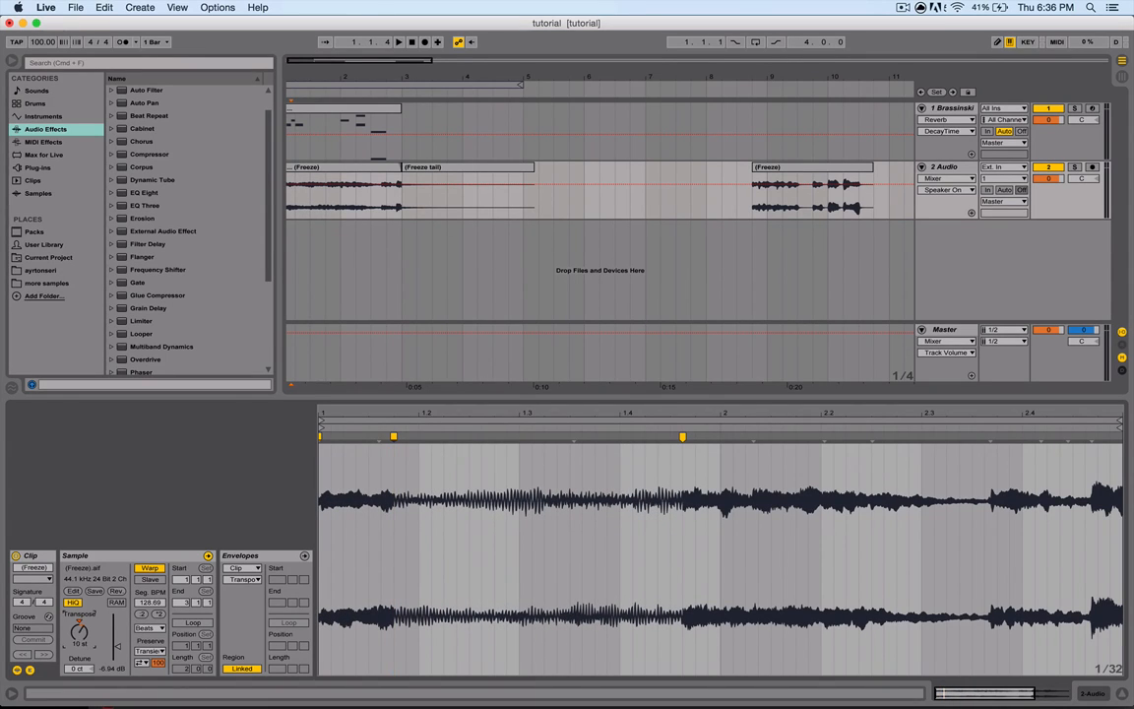
- Switch warping off and back on for the guitar clip, keeping its current timing
{"action": "left_click", "coordinate": [148, 569]}
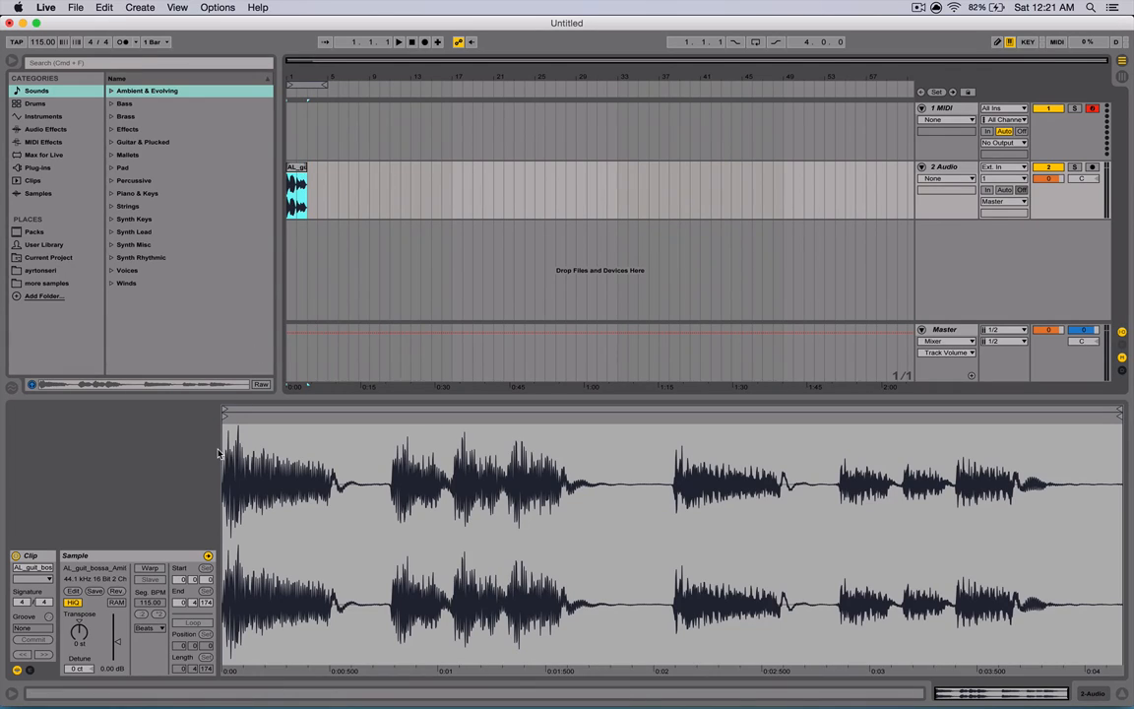
{"action": "left_click", "coordinate": [150, 569]}
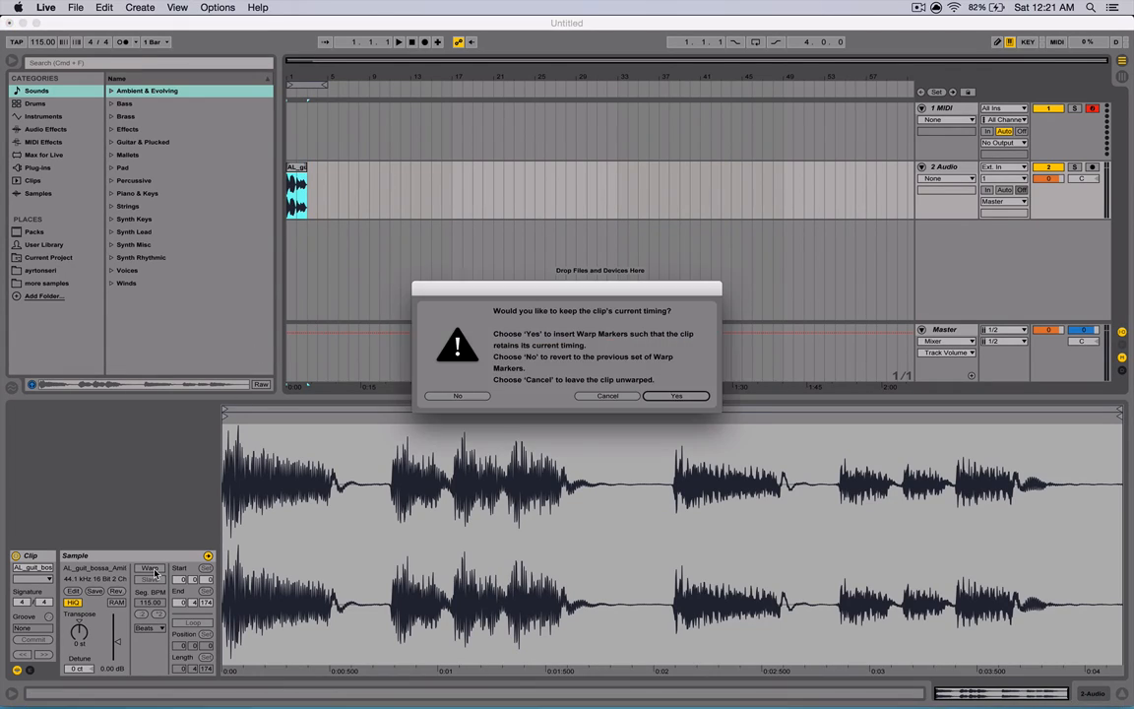
{"action": "left_click", "coordinate": [655, 394]}
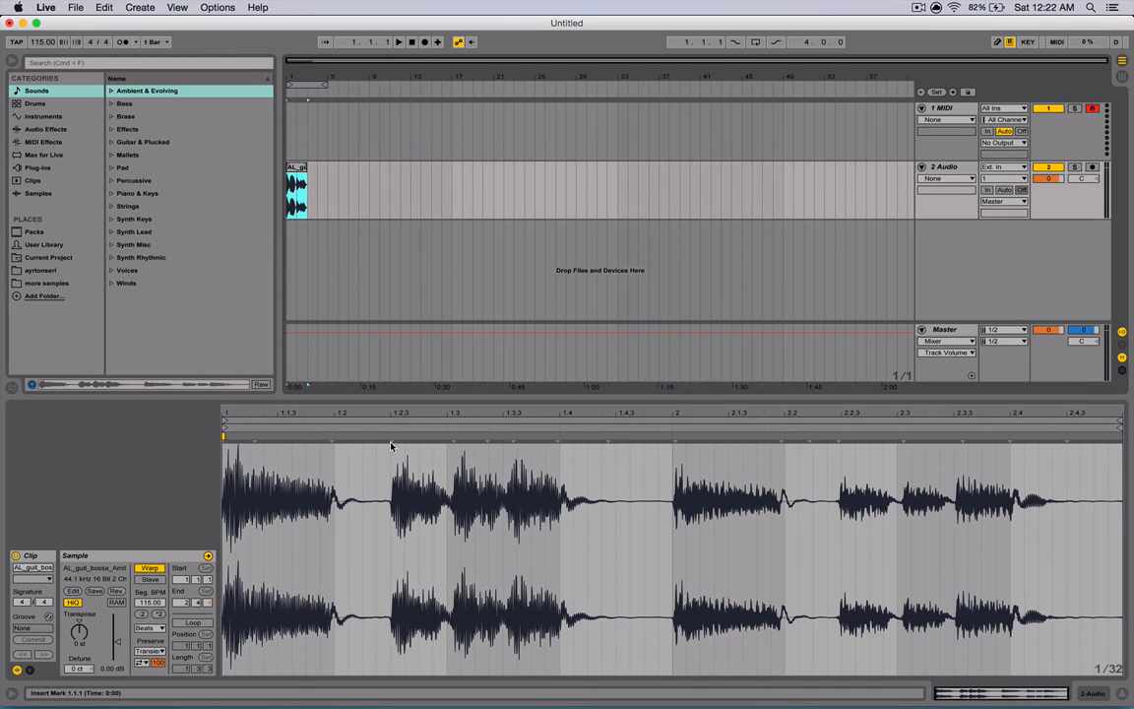
- Add warp markers at the guitar clip's transients and nudge them onto the beat grid
{"action": "left_click", "coordinate": [390, 446]}
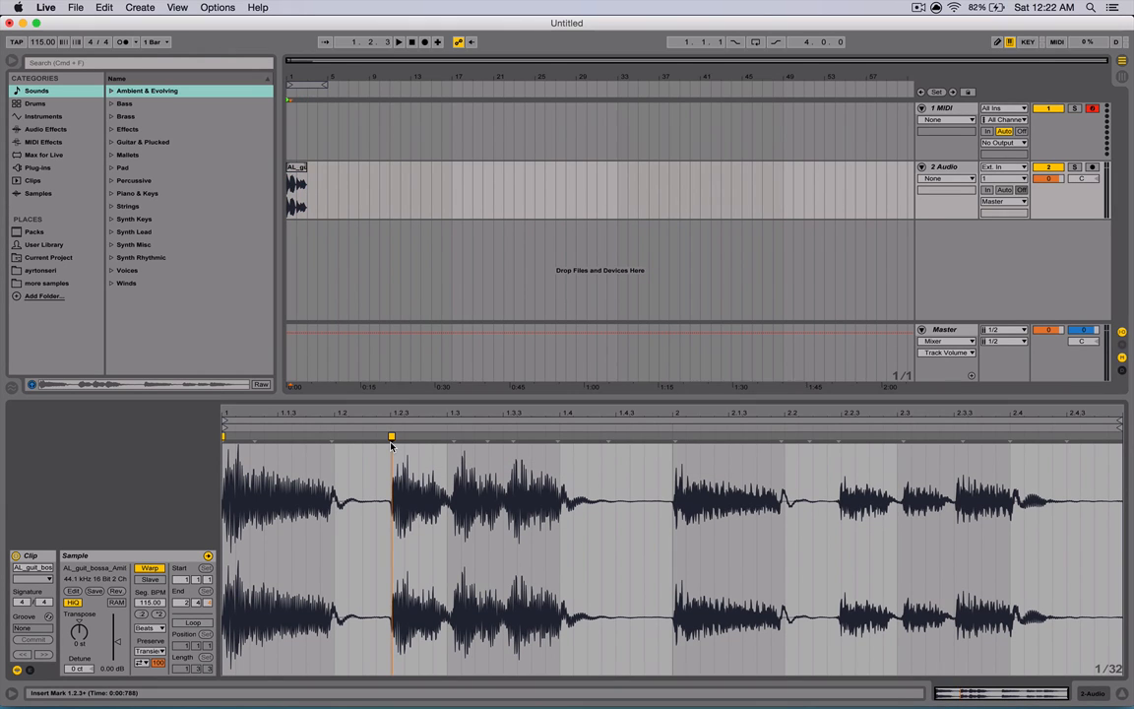
{"action": "double_click", "coordinate": [454, 446]}
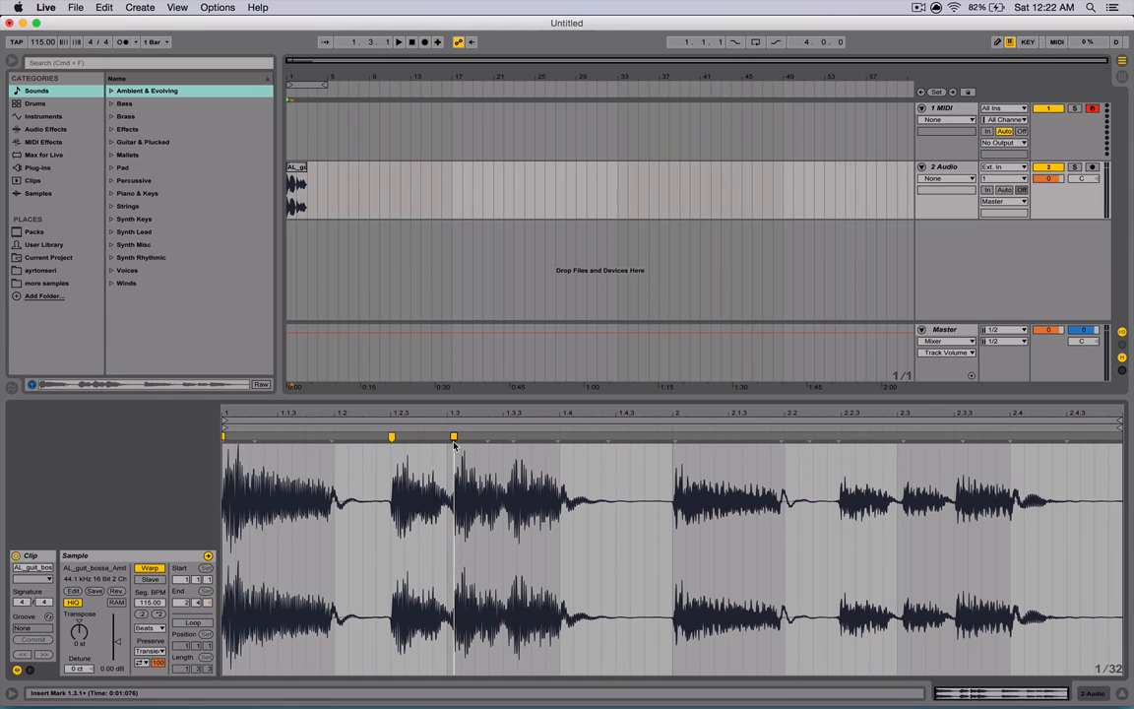
{"action": "double_click", "coordinate": [675, 444]}
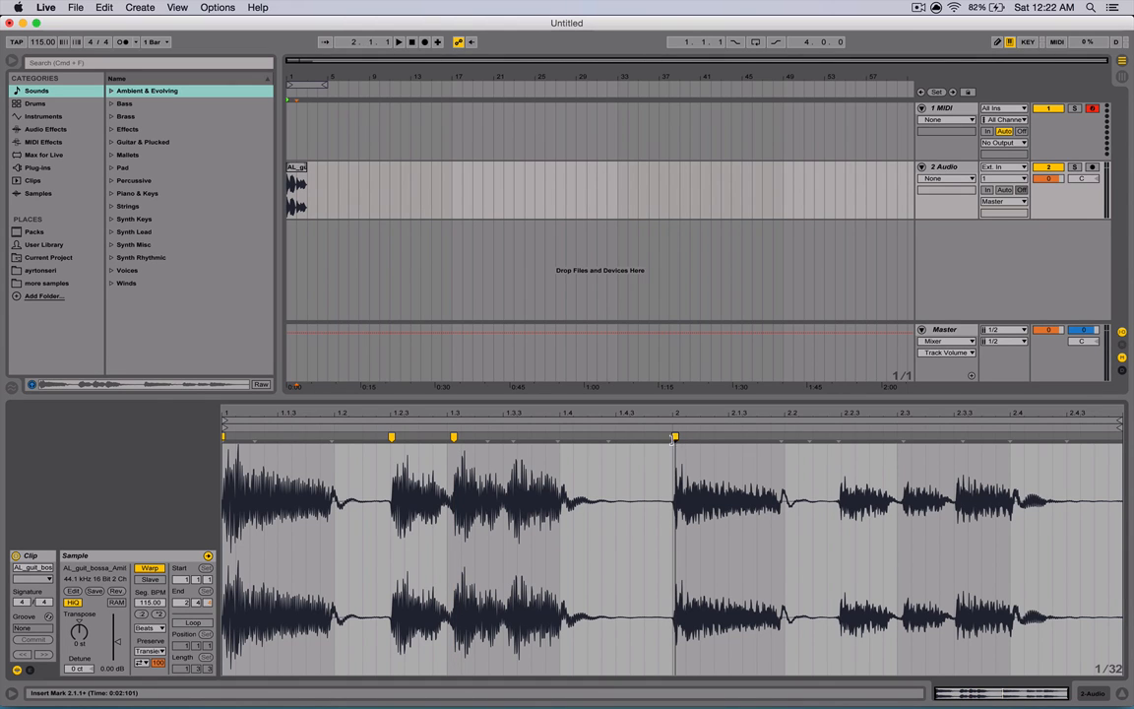
{"action": "mouse_move", "coordinate": [675, 440]}
{"action": "left_mouse_down"}
{"action": "mouse_move", "coordinate": [587, 439]}
{"action": "mouse_move", "coordinate": [687, 439]}
{"action": "left_mouse_up"}
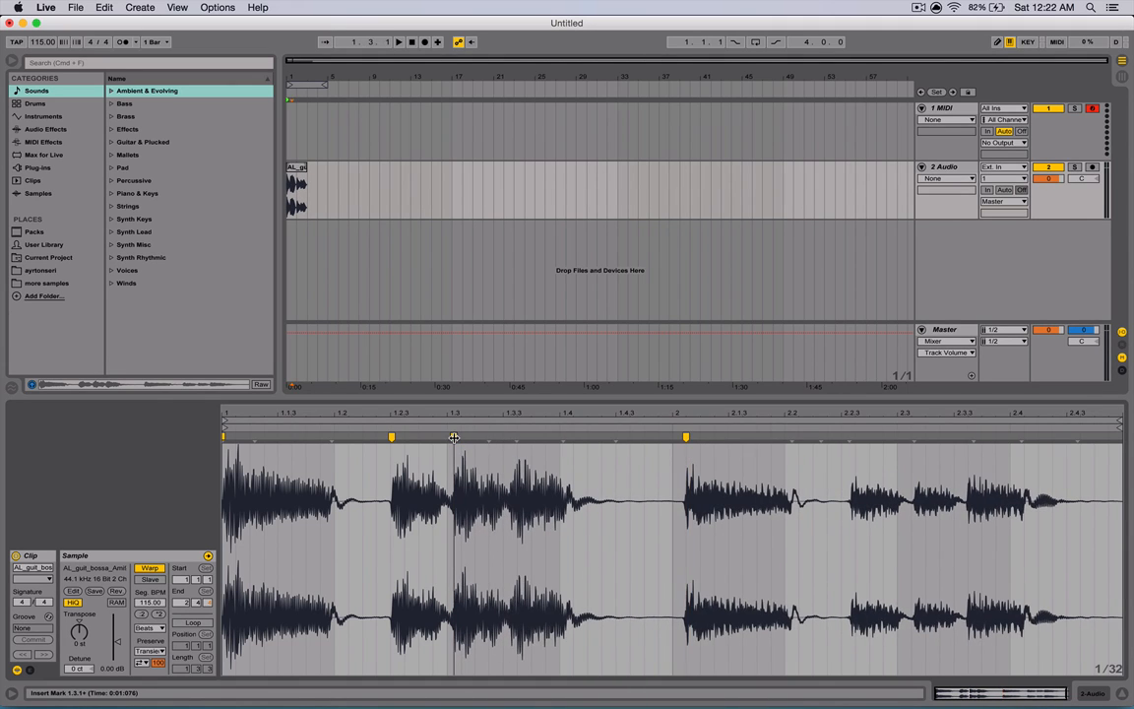
{"action": "mouse_move", "coordinate": [454, 437]}
{"action": "left_mouse_down"}
{"action": "mouse_move", "coordinate": [532, 437]}
{"action": "mouse_move", "coordinate": [461, 437]}
{"action": "left_mouse_up"}
{"action": "double_click", "coordinate": [587, 443]}
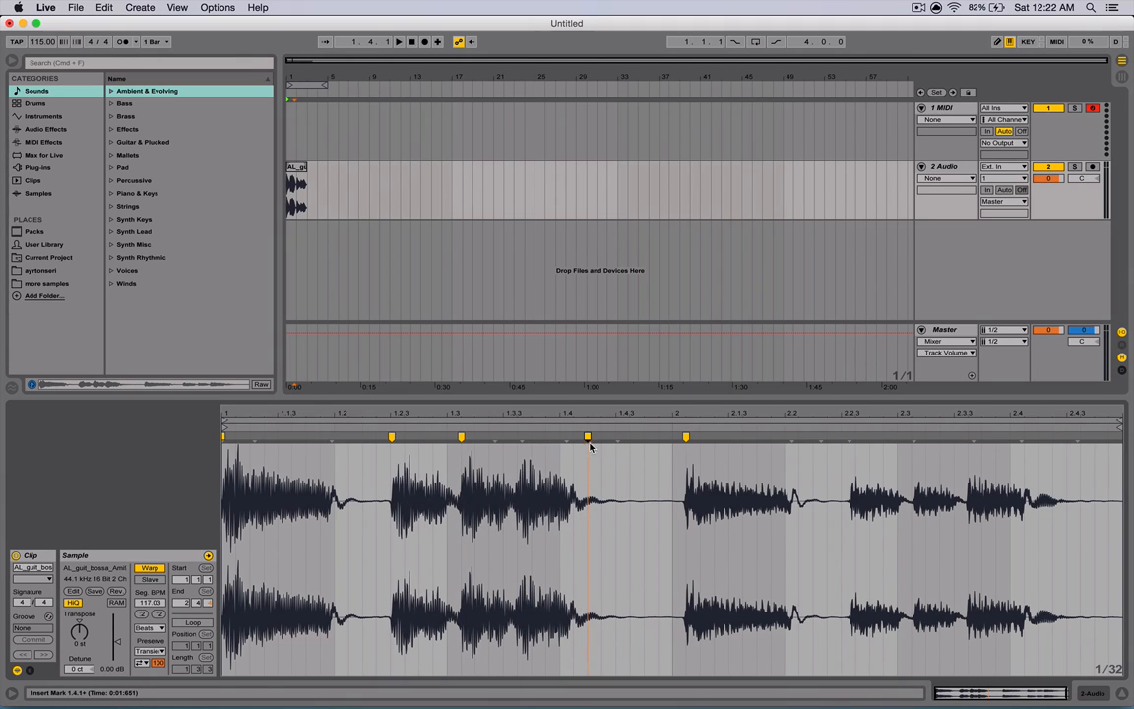
{"action": "mouse_move", "coordinate": [588, 436]}
{"action": "left_mouse_down"}
{"action": "mouse_move", "coordinate": [651, 436]}
{"action": "mouse_move", "coordinate": [588, 437]}
{"action": "left_mouse_up"}
{"action": "double_click", "coordinate": [535, 486]}
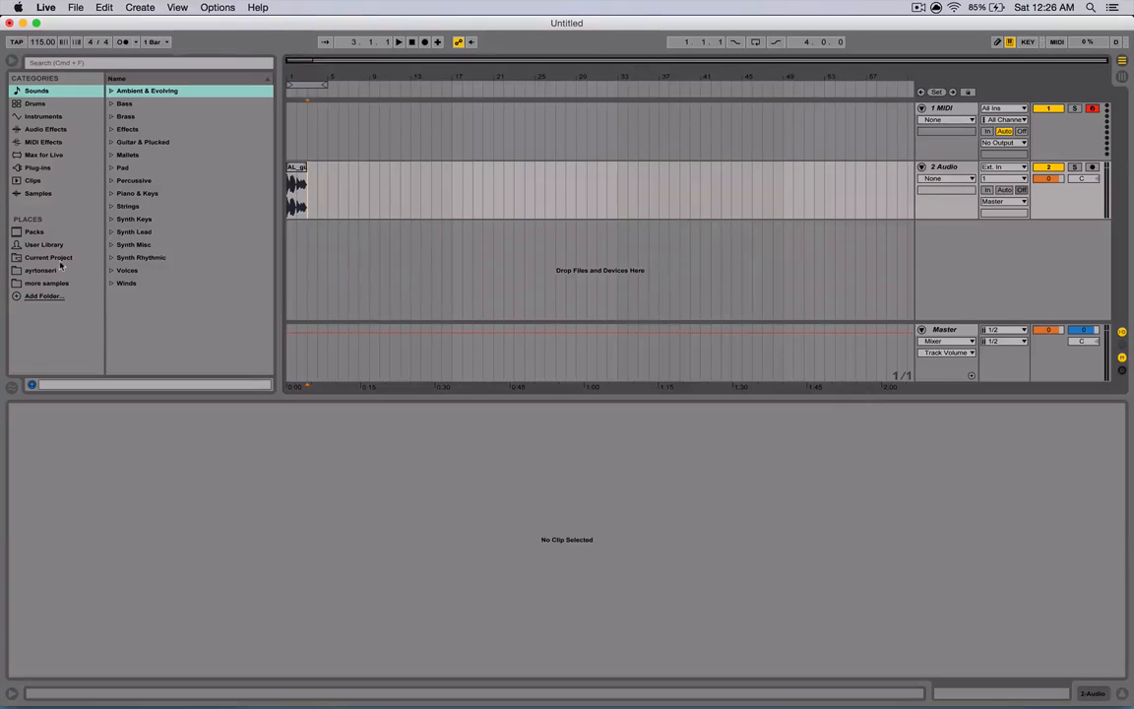
- Browse to DRUMS > LOOPS > FUNK&JAZZ in the user folder and place the 4 on floor A 106bpm.wav loop on the audio track
{"action": "left_click", "coordinate": [58, 271]}
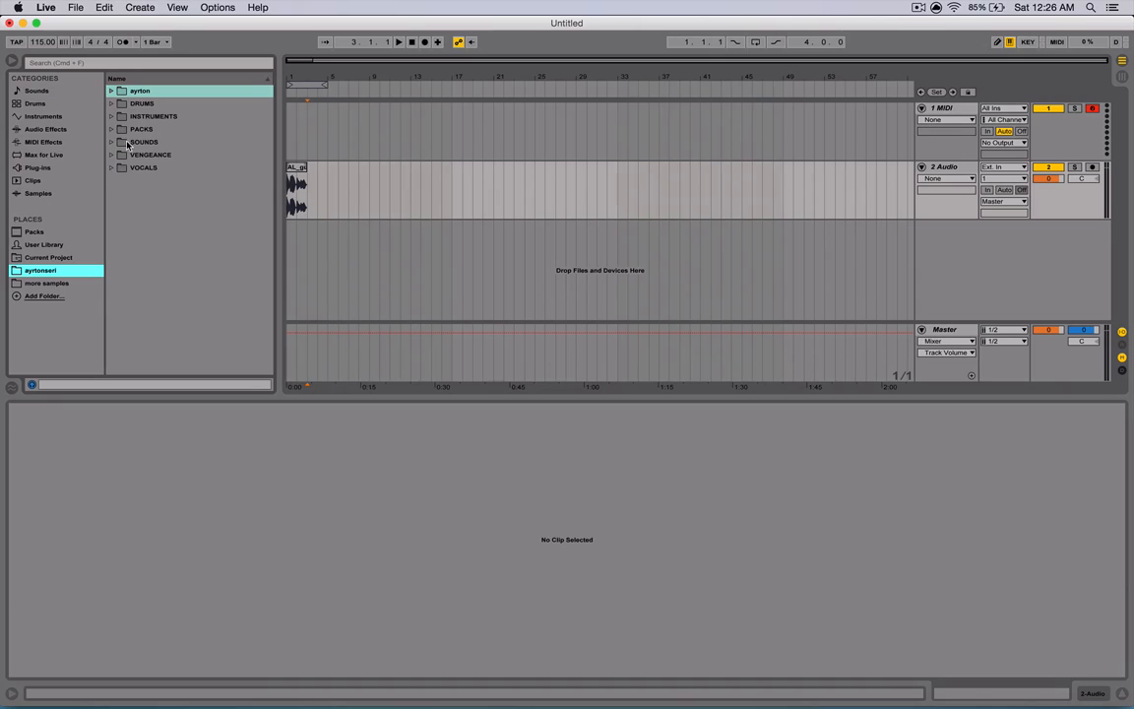
{"action": "left_click", "coordinate": [111, 103]}
{"action": "left_click", "coordinate": [119, 129]}
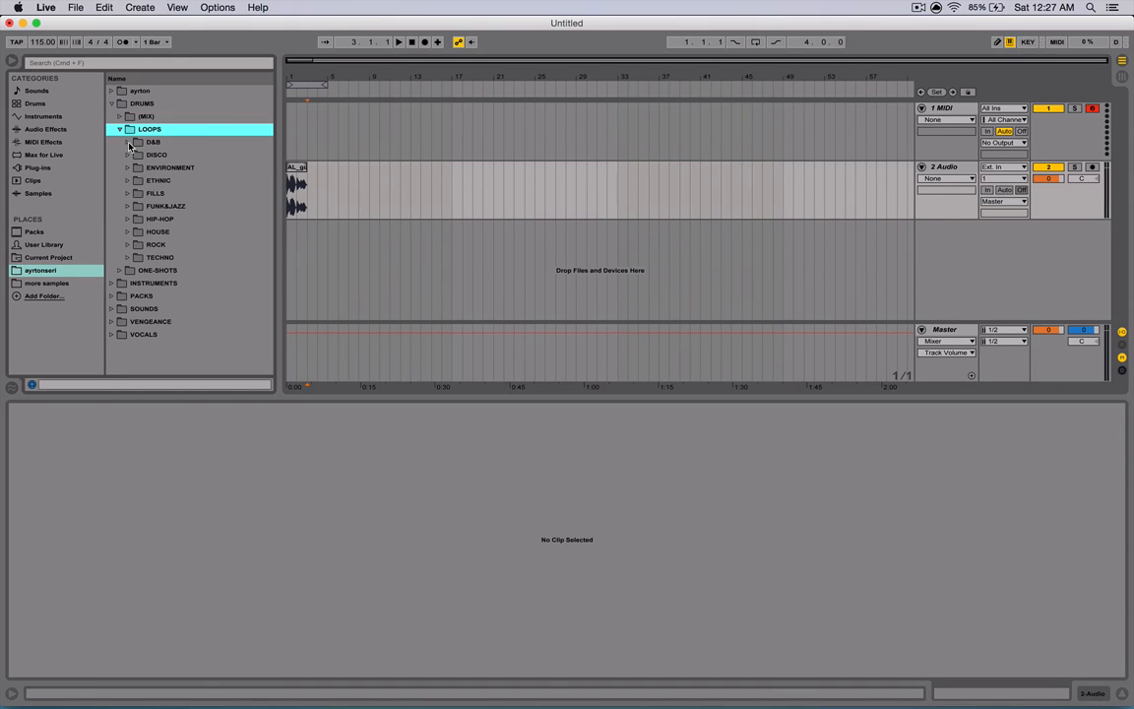
{"action": "left_click", "coordinate": [128, 206]}
{"action": "left_click_drag", "start_coordinate": [149, 222], "coordinate": [311, 197]}
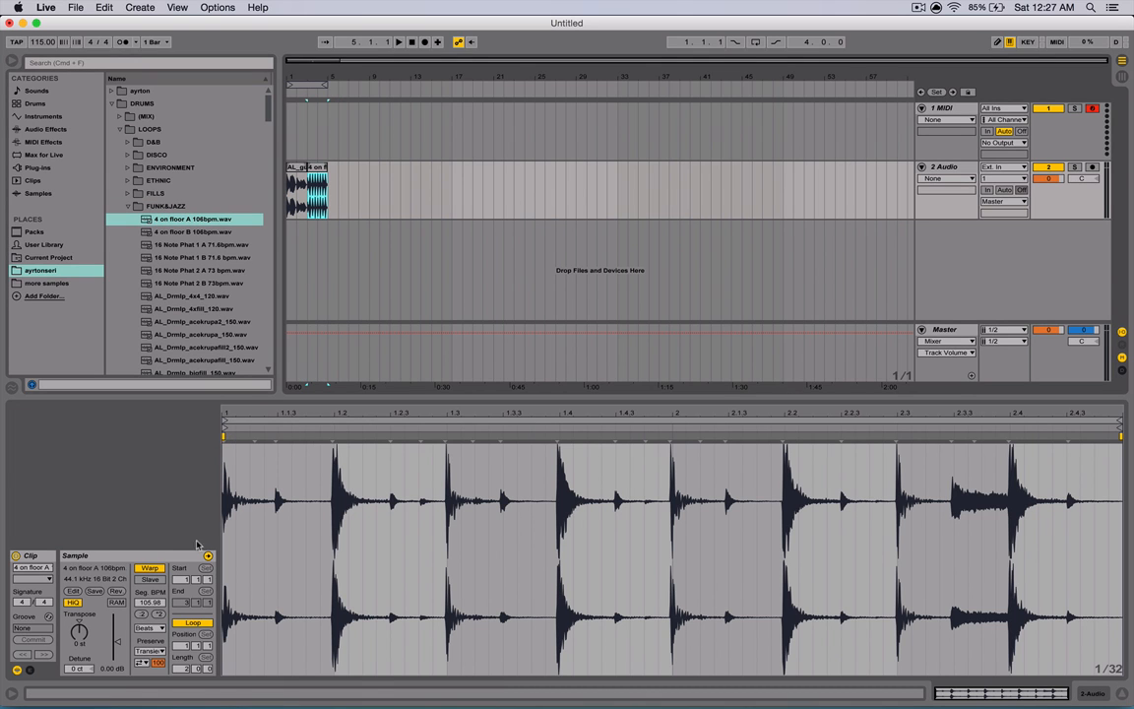
- Re-enable warping on the drum loop and align a warp marker to the kick at beat 1.2
{"action": "left_click", "coordinate": [153, 571]}
{"action": "left_click", "coordinate": [152, 571]}
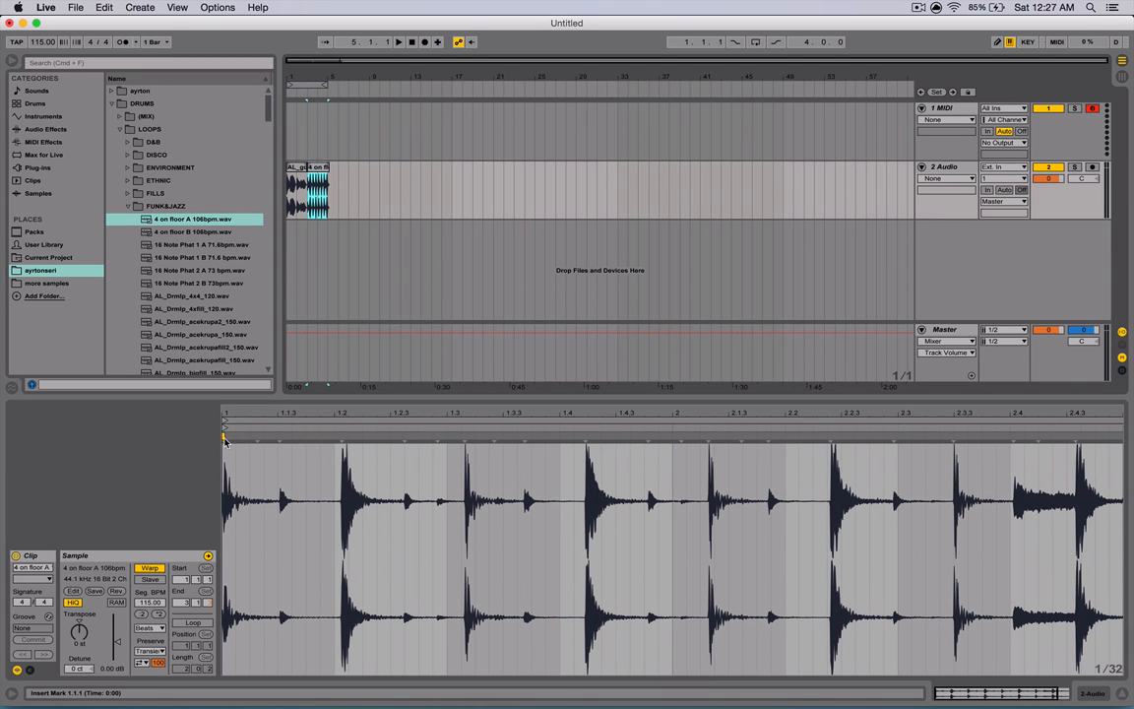
{"action": "mouse_move", "coordinate": [223, 436]}
{"action": "left_mouse_down"}
{"action": "mouse_move", "coordinate": [278, 437]}
{"action": "mouse_move", "coordinate": [225, 438]}
{"action": "left_mouse_up"}
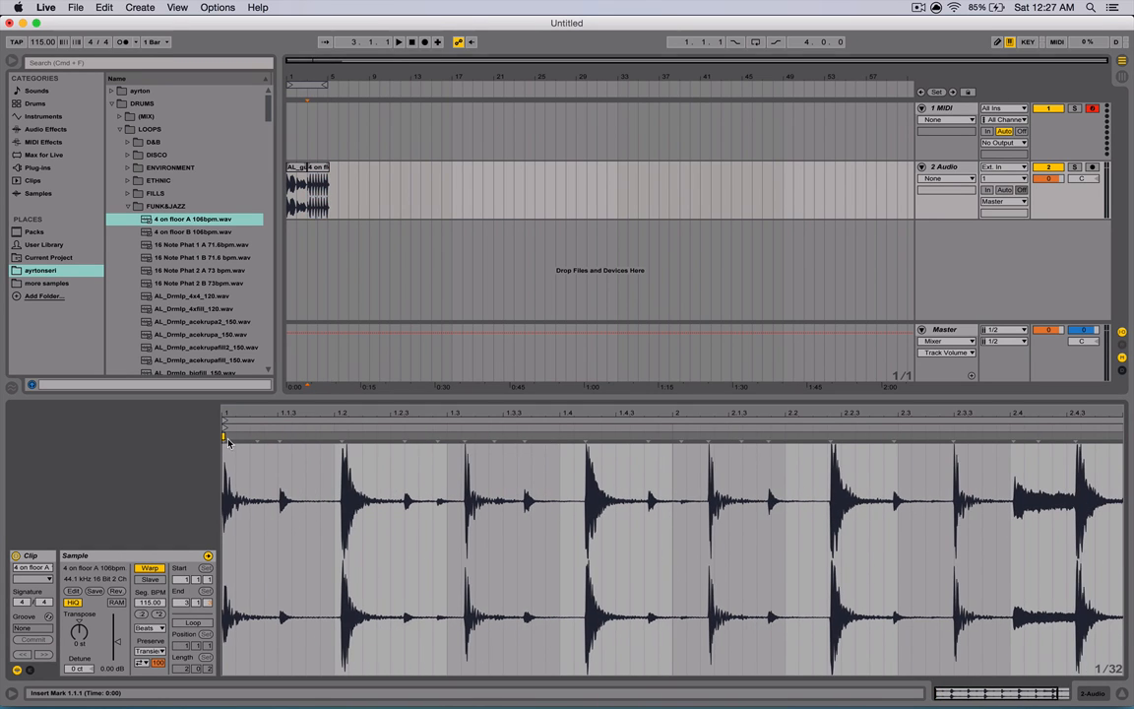
{"action": "left_click", "coordinate": [340, 436]}
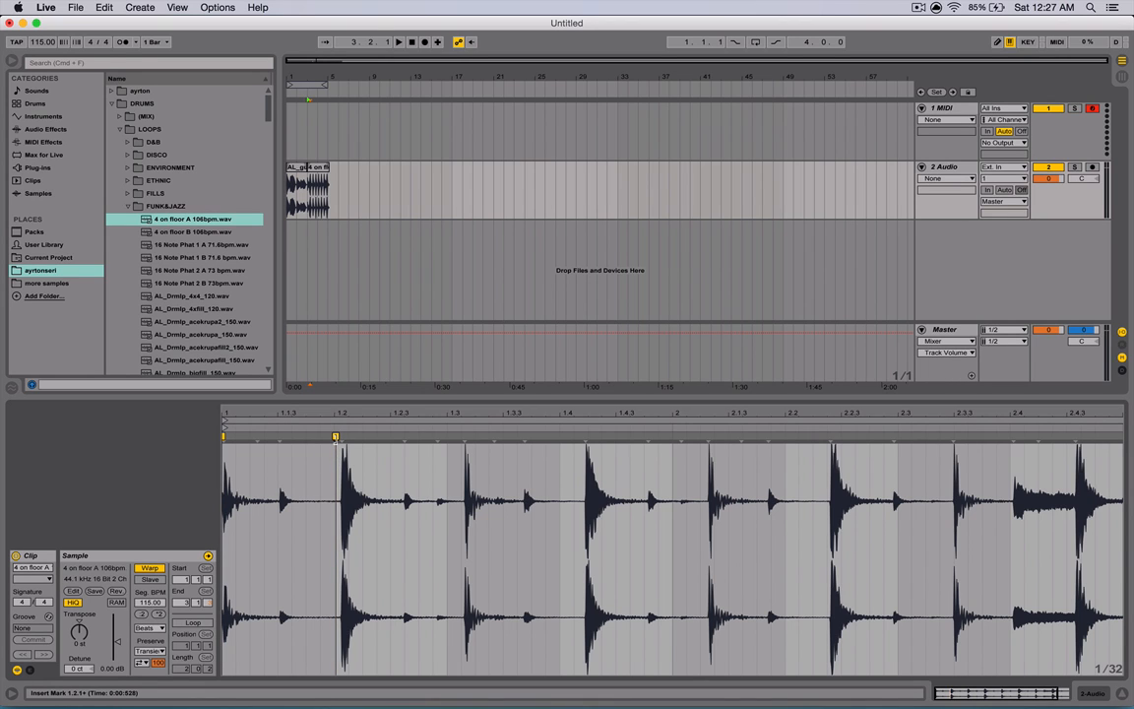
{"action": "mouse_move", "coordinate": [339, 436]}
{"action": "left_mouse_down"}
{"action": "mouse_move", "coordinate": [307, 437]}
{"action": "mouse_move", "coordinate": [345, 436]}
{"action": "mouse_move", "coordinate": [335, 436]}
{"action": "left_mouse_up"}
- Add warp markers at the kicks near beats 1.3 and 1.4 and align them to the grid
{"action": "double_click", "coordinate": [454, 485]}
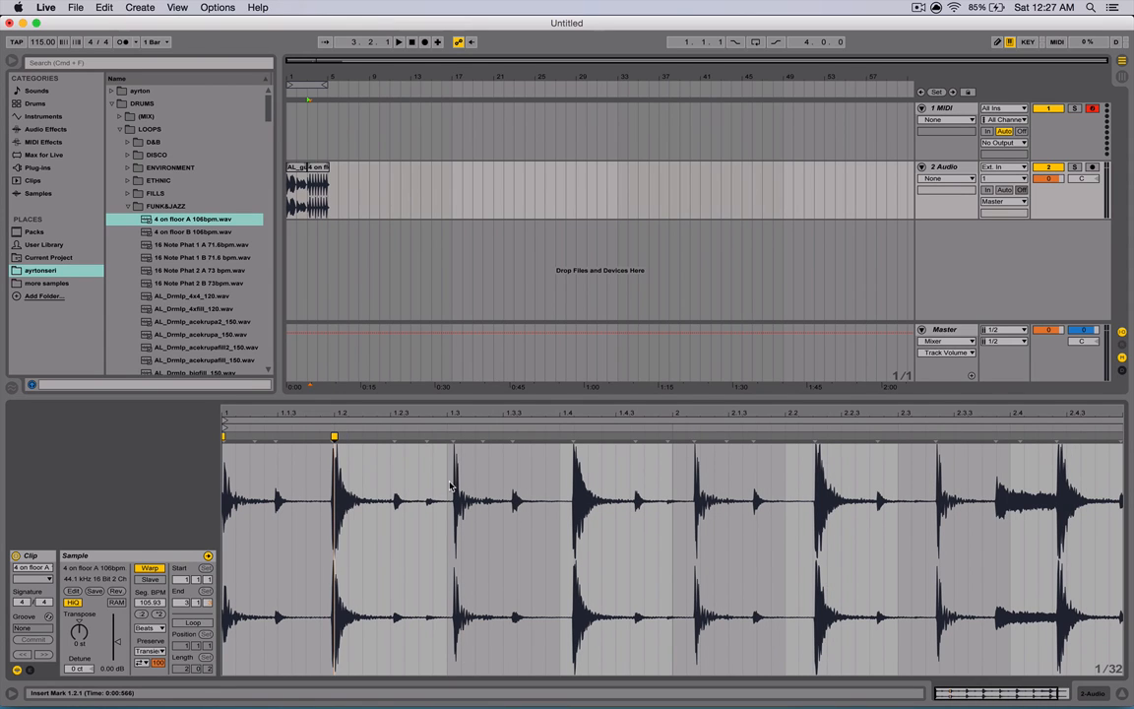
{"action": "left_click_drag", "start_coordinate": [454, 485], "coordinate": [447, 485]}
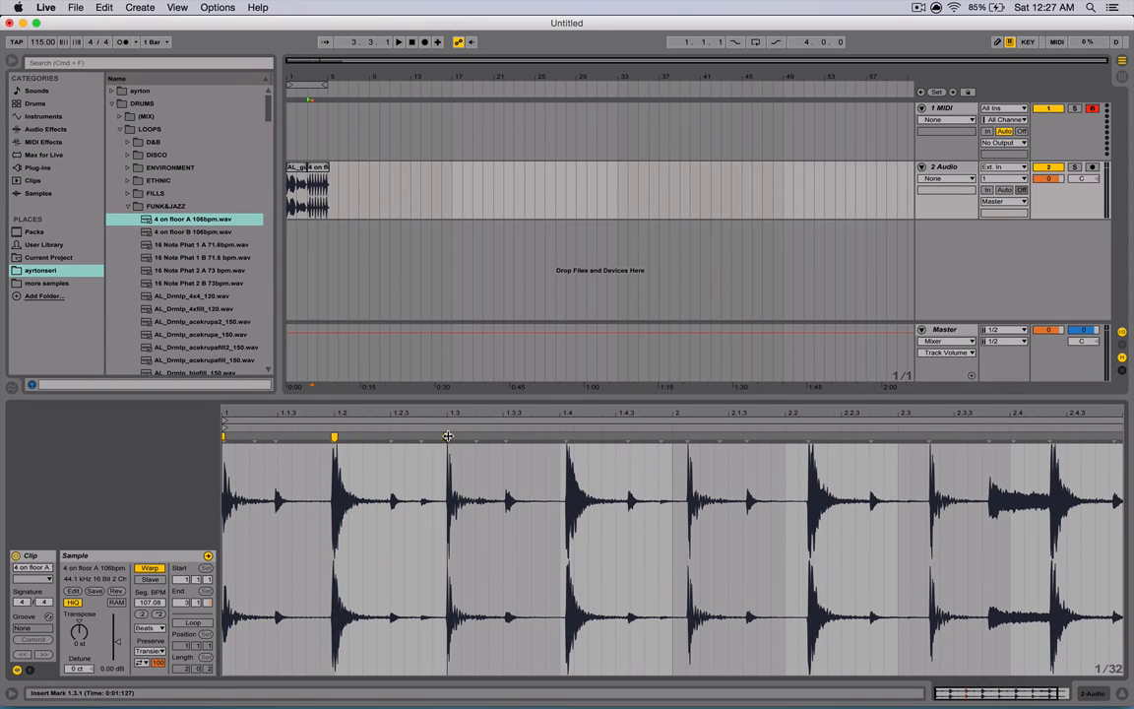
{"action": "double_click", "coordinate": [569, 503]}
{"action": "left_click_drag", "start_coordinate": [567, 436], "coordinate": [559, 436]}
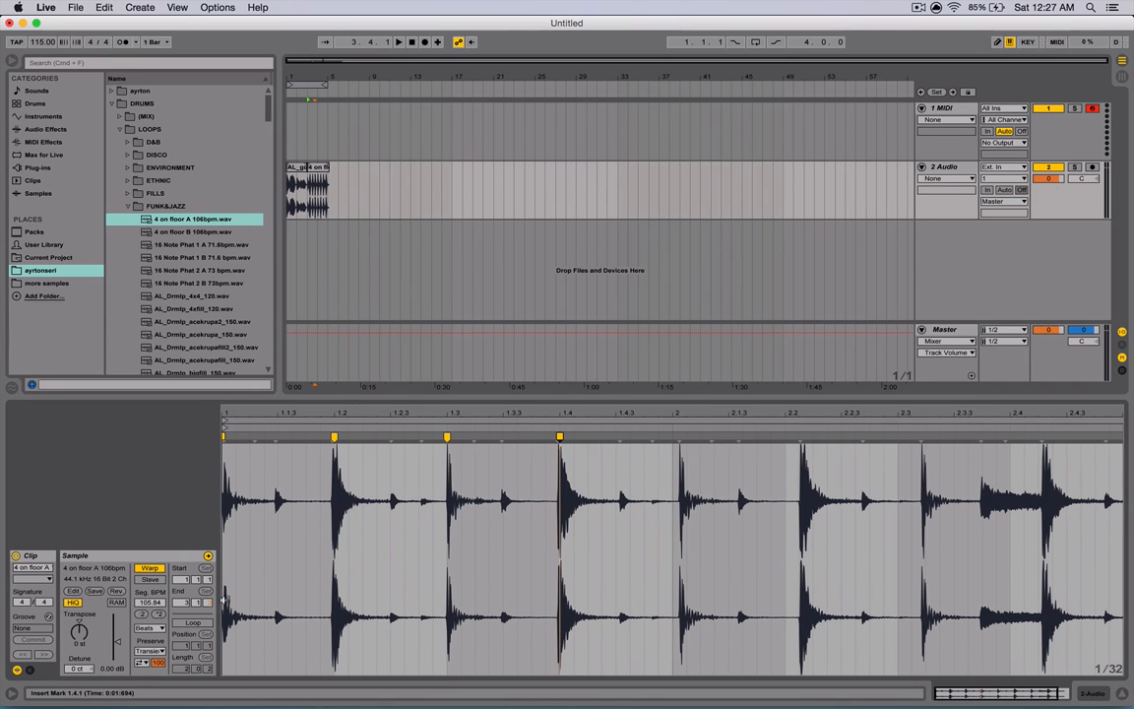
- Set the drum loop's warp mode to Re-Pitch and play it back
{"action": "left_click", "coordinate": [143, 628]}
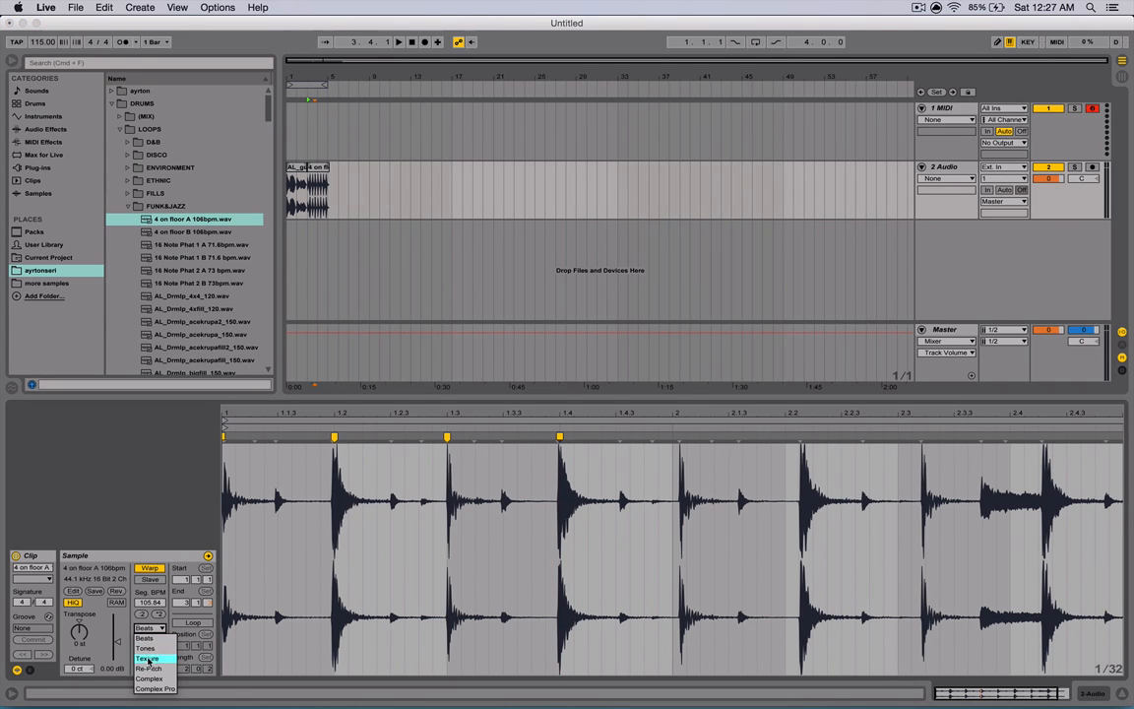
{"action": "left_click", "coordinate": [149, 669]}
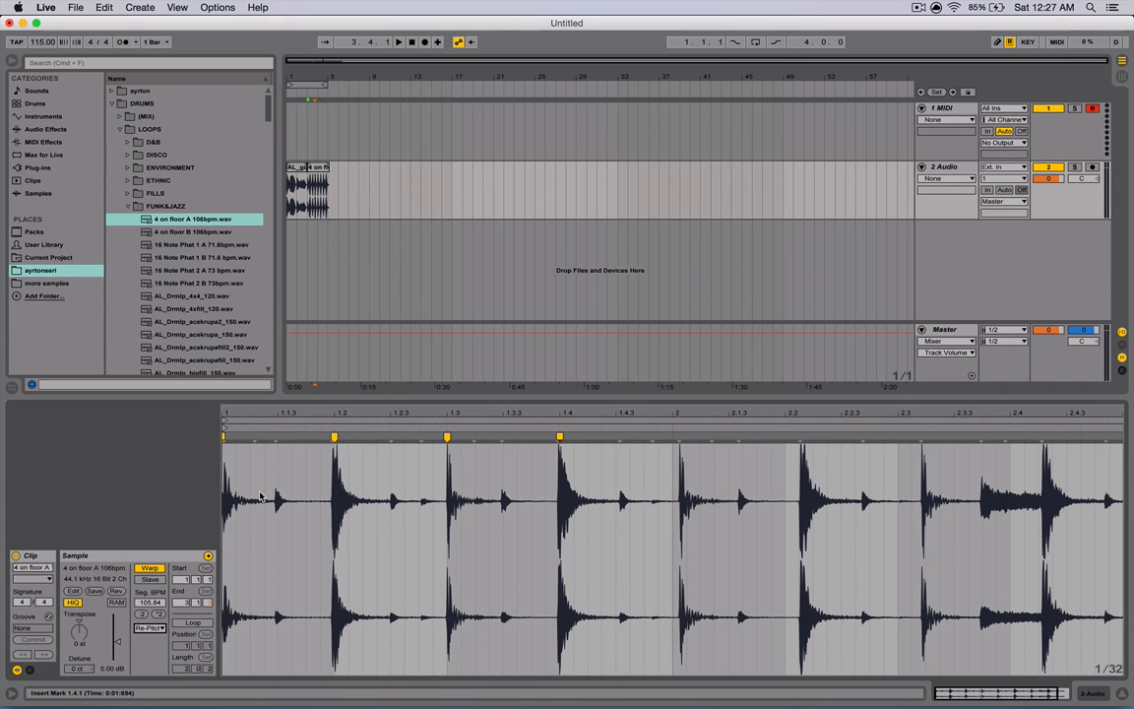
{"action": "key", "text": "space"}
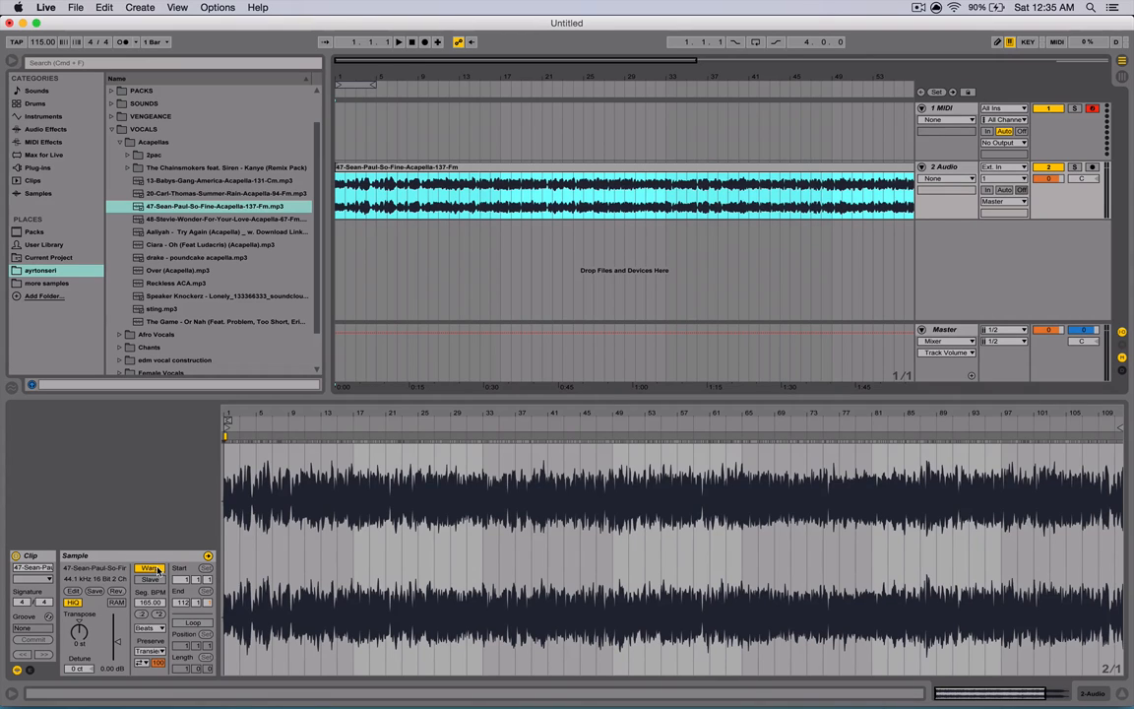
- Re-warp the Sean Paul acapella clip keeping its timing and set its segment BPM to 137
{"action": "left_click", "coordinate": [157, 569]}
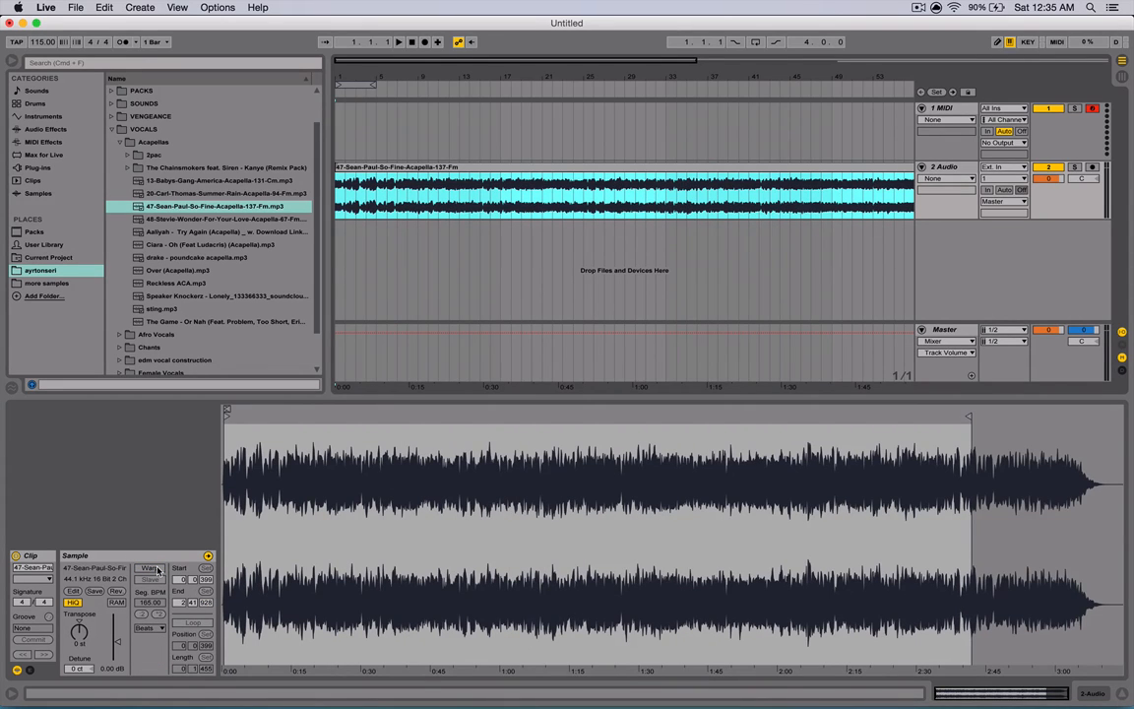
{"action": "left_click", "coordinate": [157, 569]}
{"action": "left_click", "coordinate": [653, 397]}
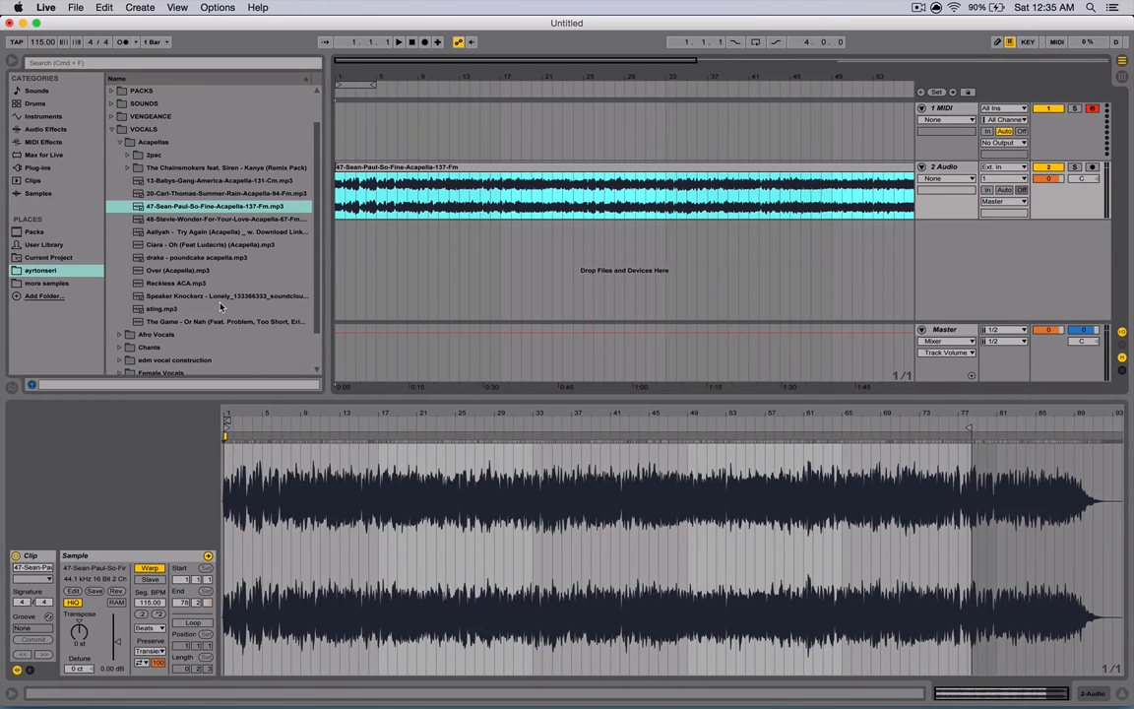
{"action": "left_click_drag", "start_coordinate": [149, 602], "coordinate": [149, 581]}
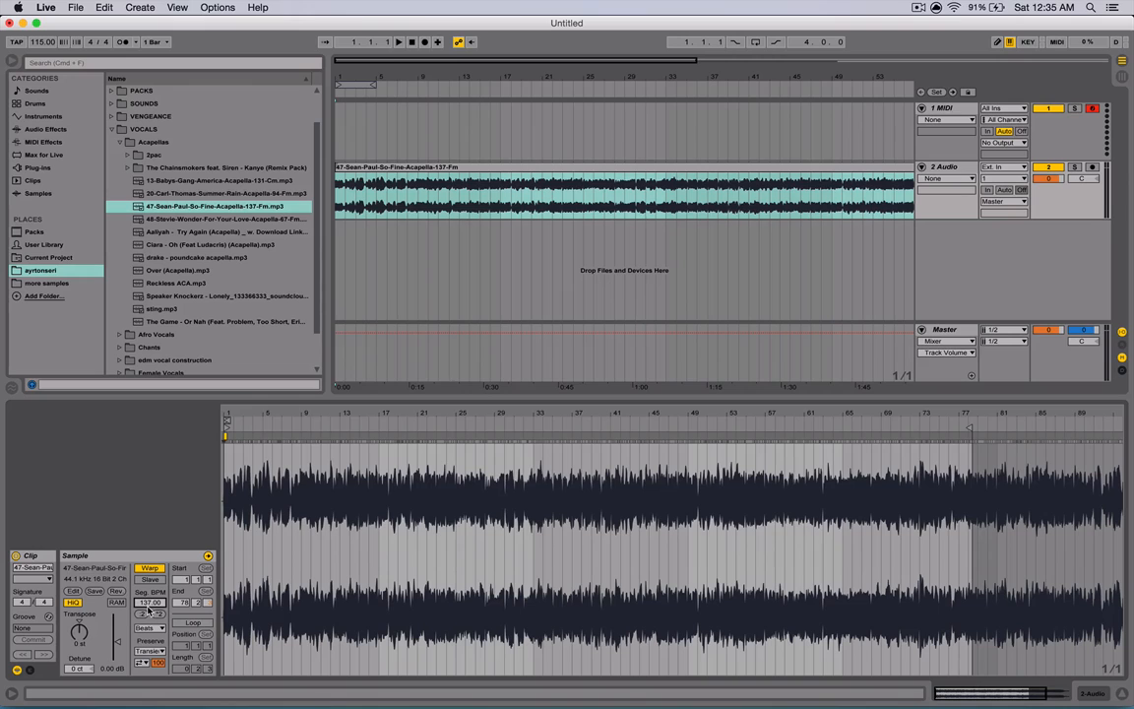
- Open Preferences' Record/Warp/Launch page and adjust the Auto-Warp Long Samples and Loop/Warp Short Samples options
{"action": "left_click", "coordinate": [46, 8]}
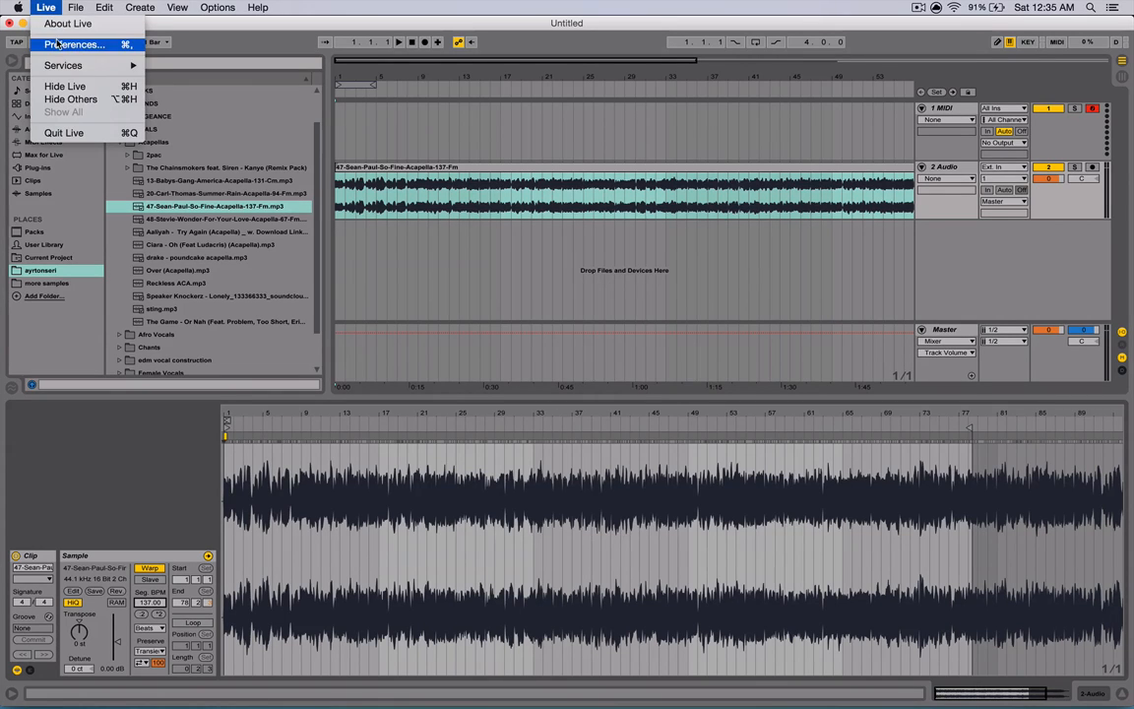
{"action": "left_click", "coordinate": [70, 43]}
{"action": "left_click", "coordinate": [417, 298]}
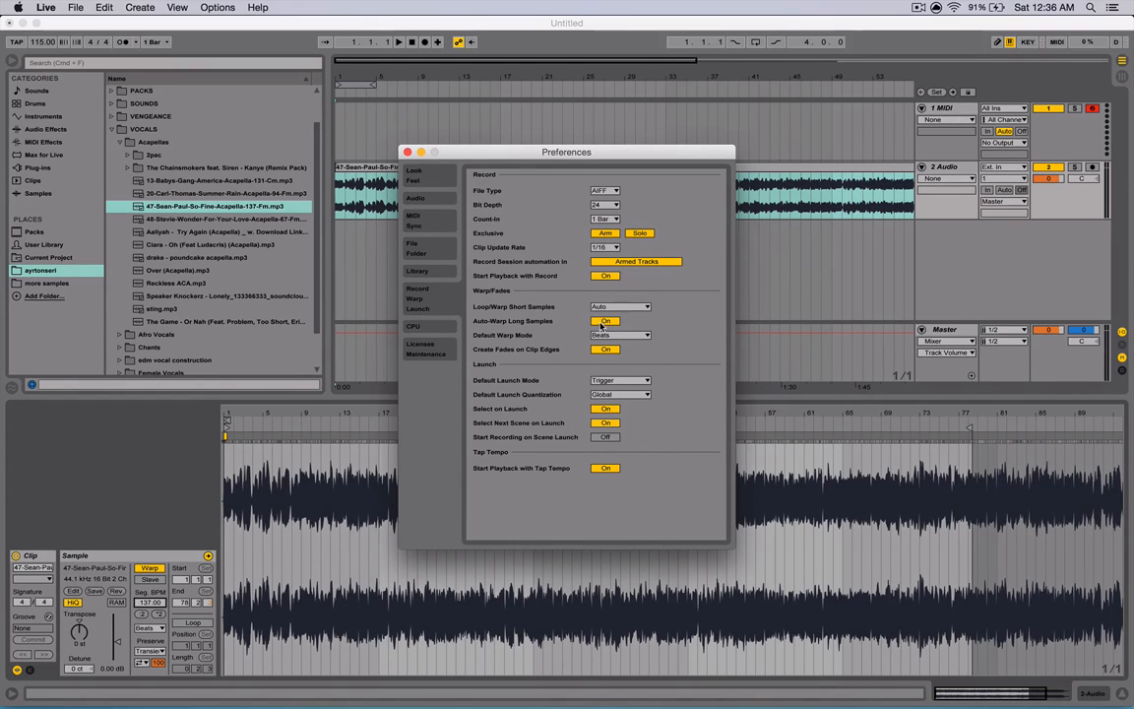
{"action": "left_click", "coordinate": [602, 322]}
{"action": "left_click", "coordinate": [608, 307]}
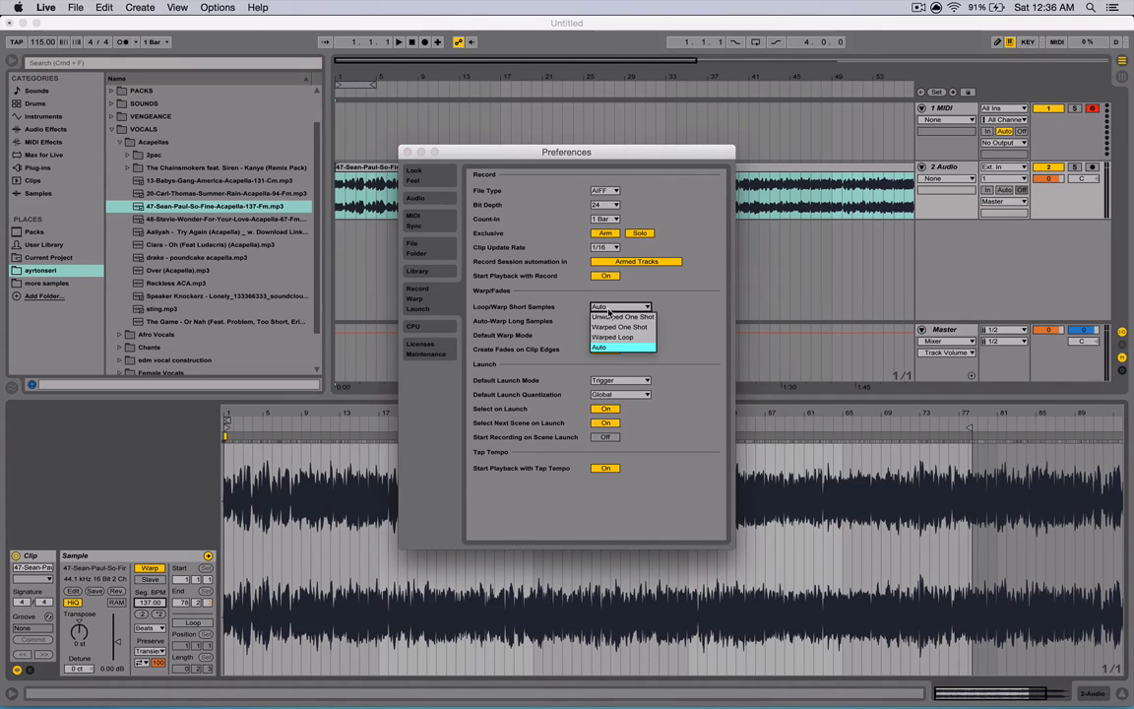
{"action": "left_click", "coordinate": [607, 311]}
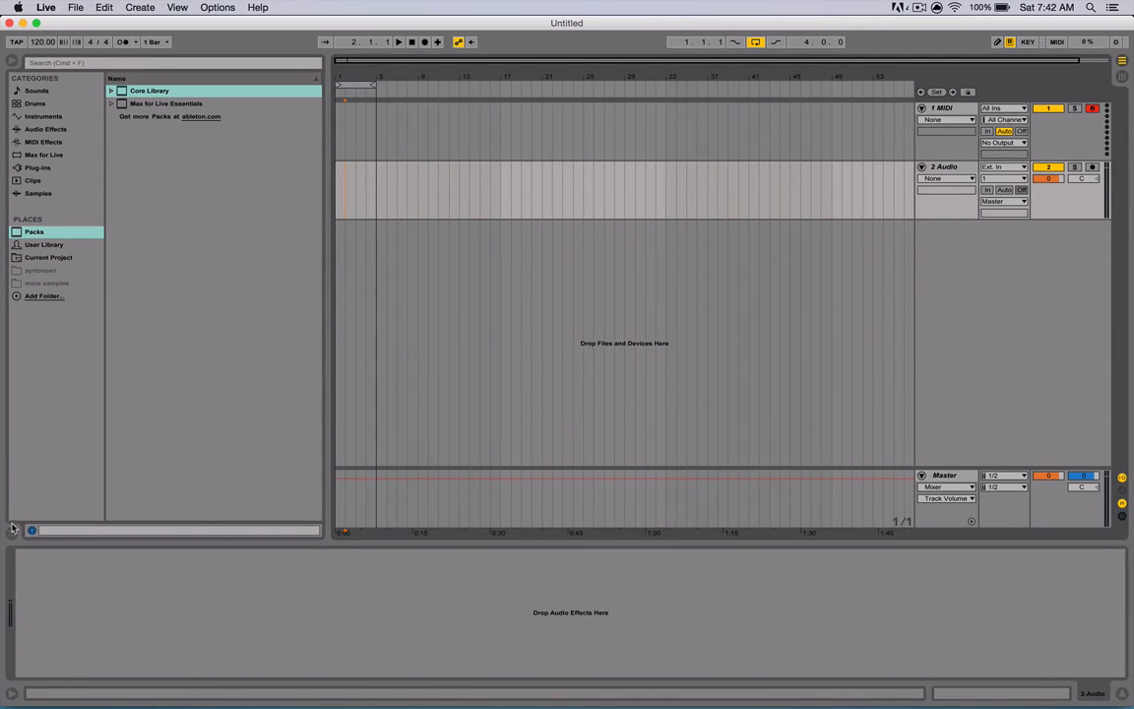
- Open the Groove Pool
{"action": "left_click", "coordinate": [11, 534]}
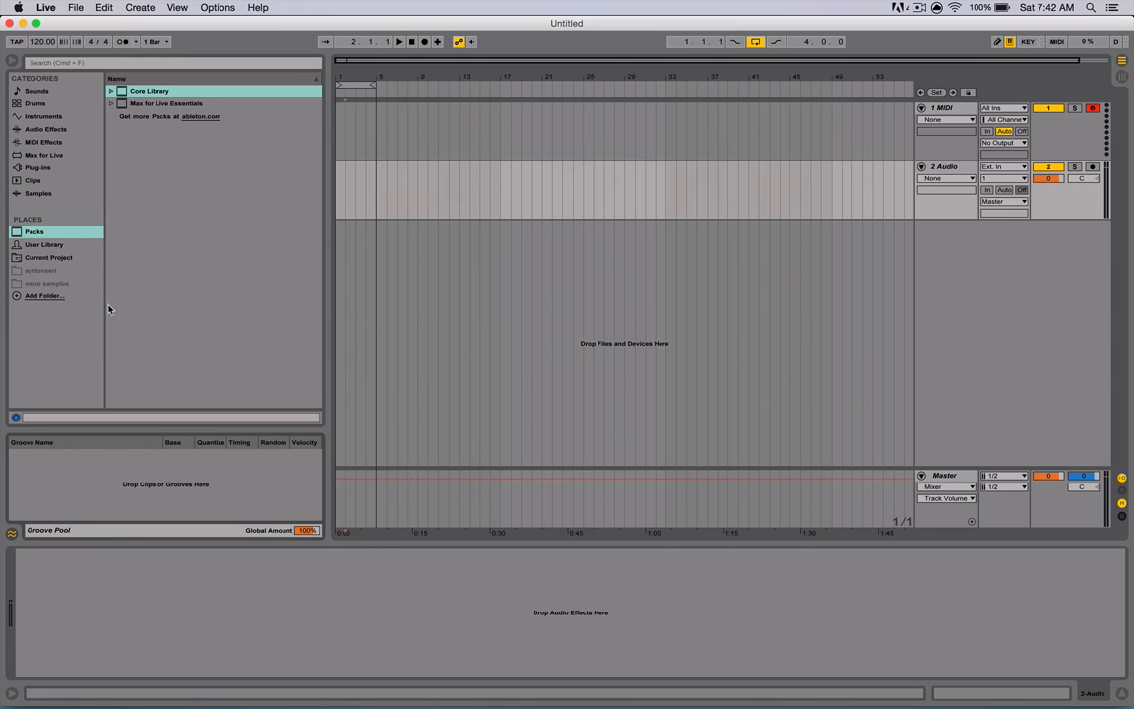
- Browse the Swing grooves inside the Core Library's Swing and Groove folder
{"action": "left_click", "coordinate": [112, 91]}
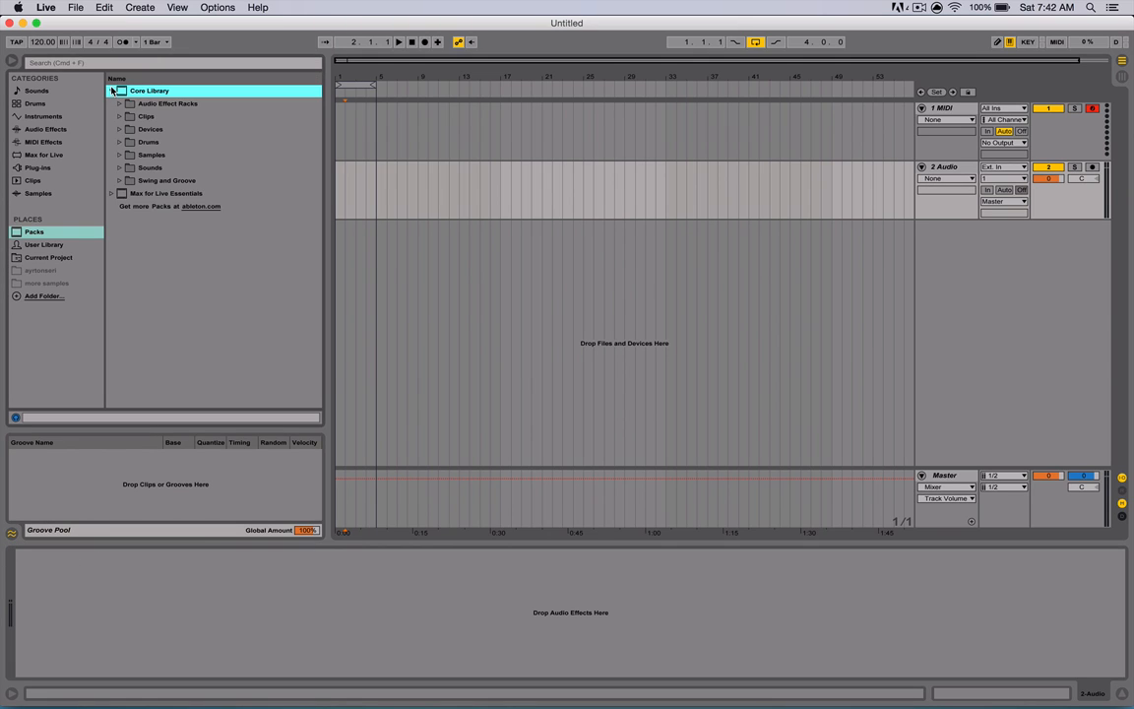
{"action": "left_click", "coordinate": [120, 181]}
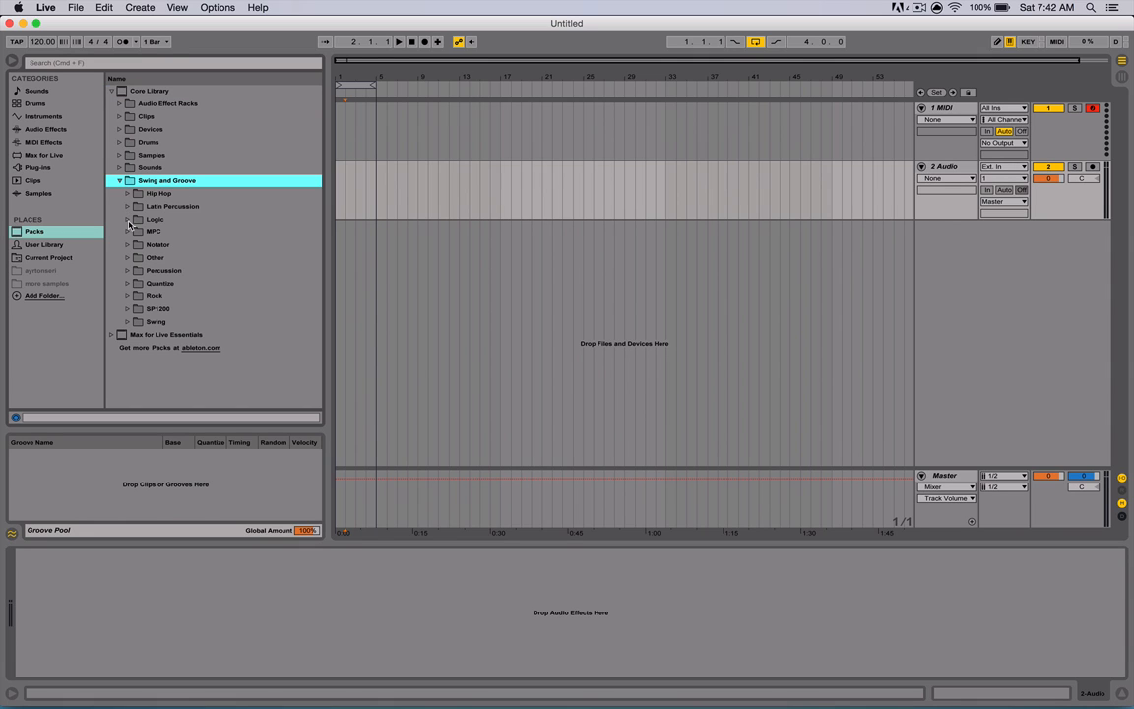
{"action": "left_click", "coordinate": [128, 323]}
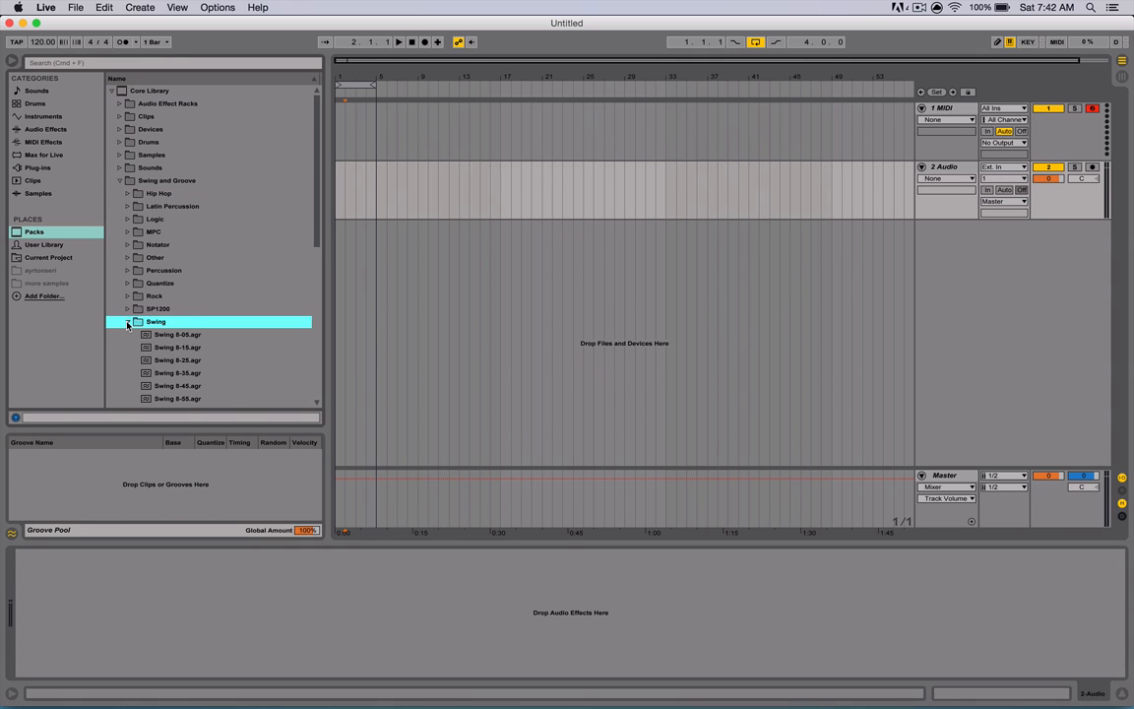
{"action": "scroll", "coordinate": [126, 325], "scroll_direction": "down", "scroll_amount": 8}
{"action": "left_click", "coordinate": [179, 275]}
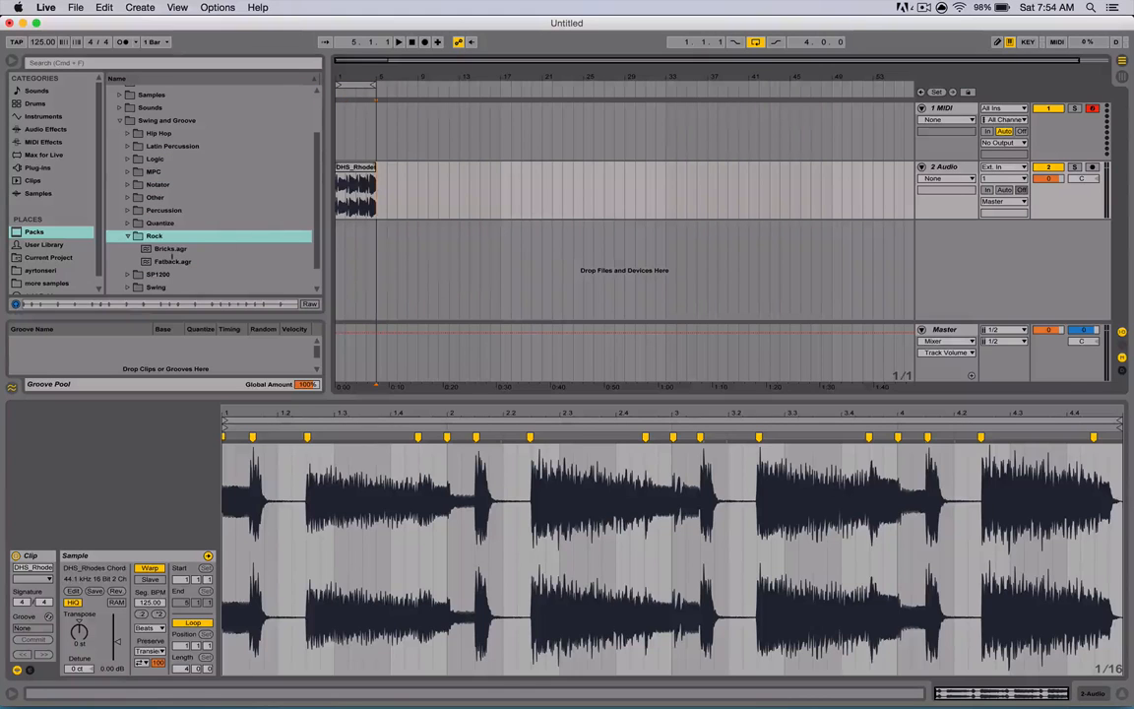
- Apply the Rock folder's Bricks.agr groove to the Rhodes audio clip
{"action": "left_click", "coordinate": [169, 250]}
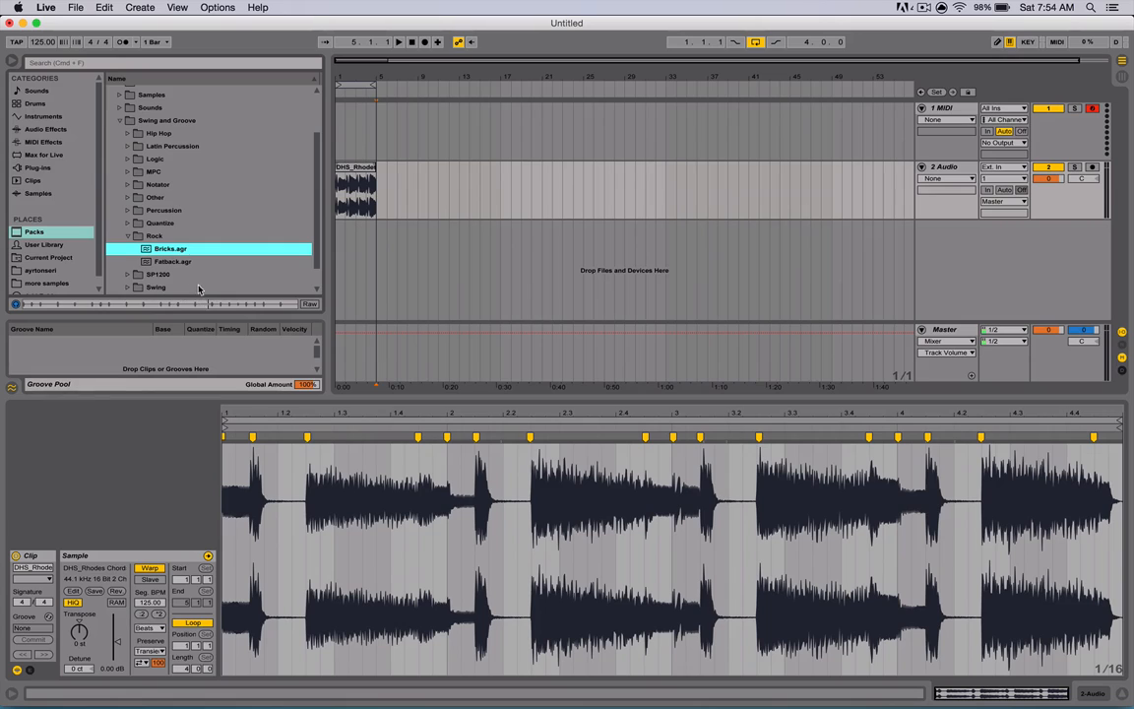
{"action": "left_click_drag", "start_coordinate": [186, 252], "coordinate": [47, 623]}
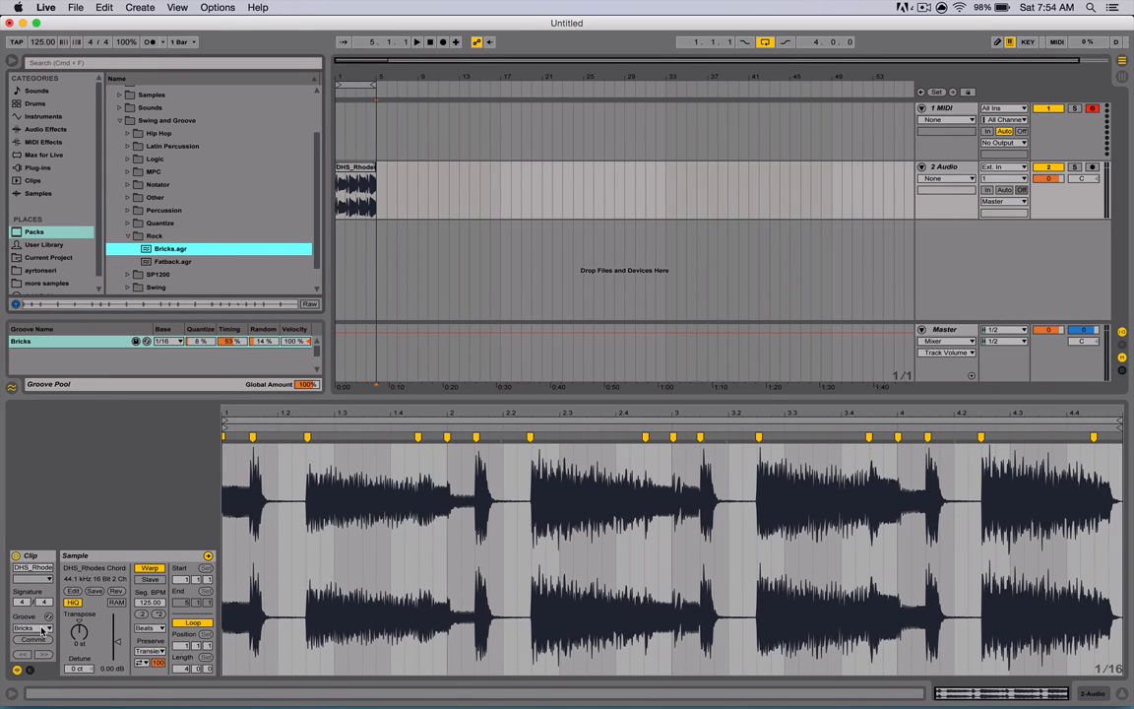
- Set the Bricks groove's base to 1/8 and commit the groove to the Rhodes clip
{"action": "left_click", "coordinate": [168, 341]}
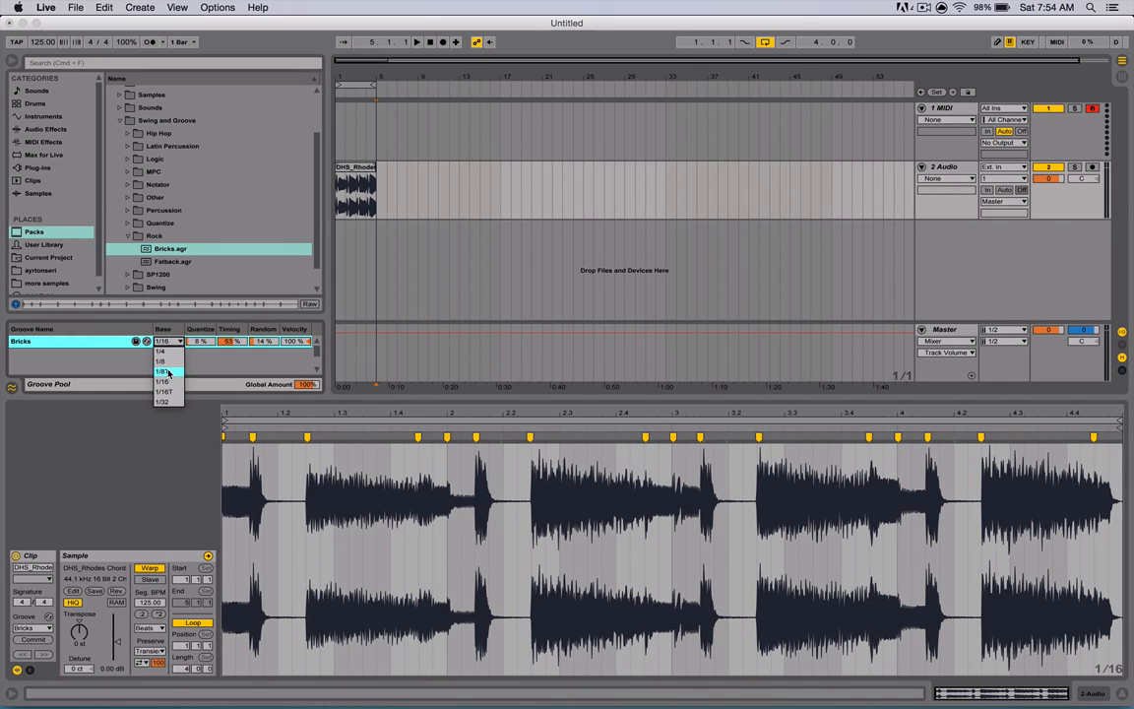
{"action": "left_click", "coordinate": [168, 362]}
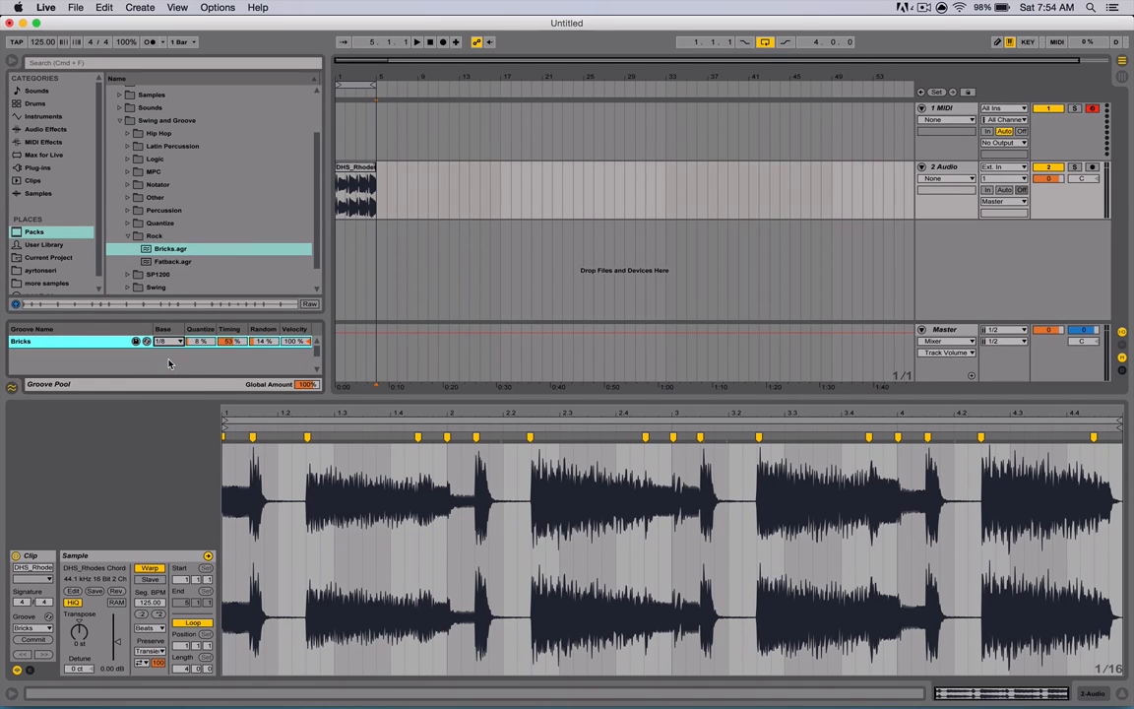
{"action": "left_click", "coordinate": [43, 639]}
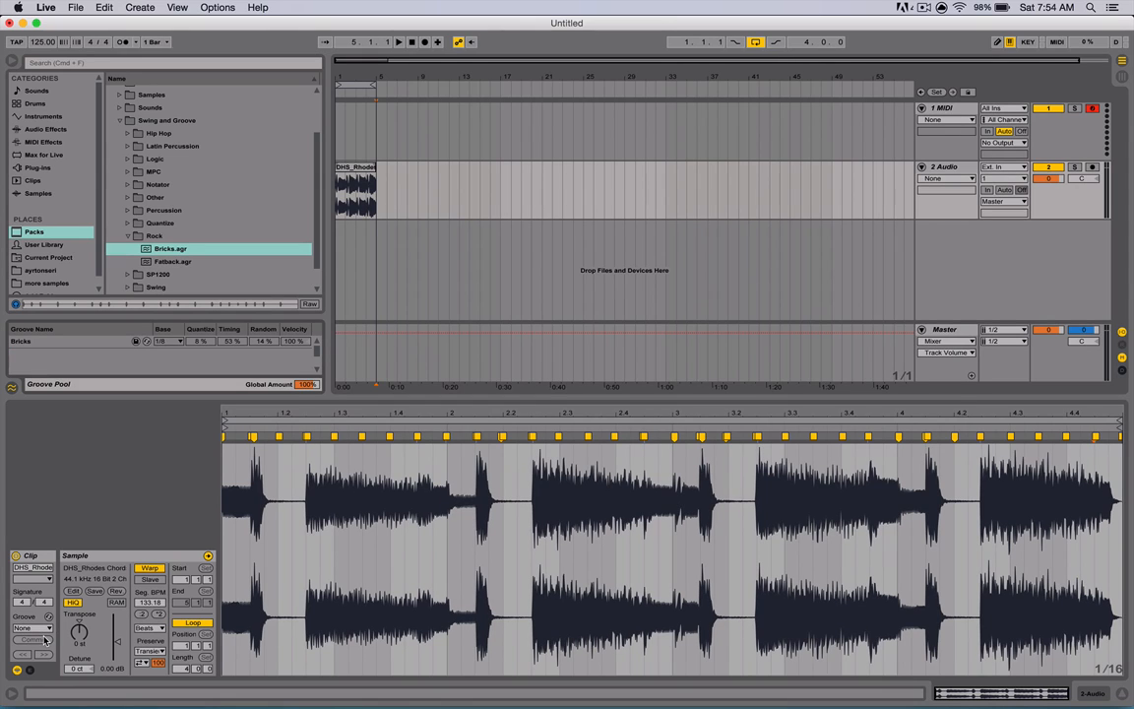
- Play back the Rhodes clip with the committed groove
{"action": "key", "text": "space"}
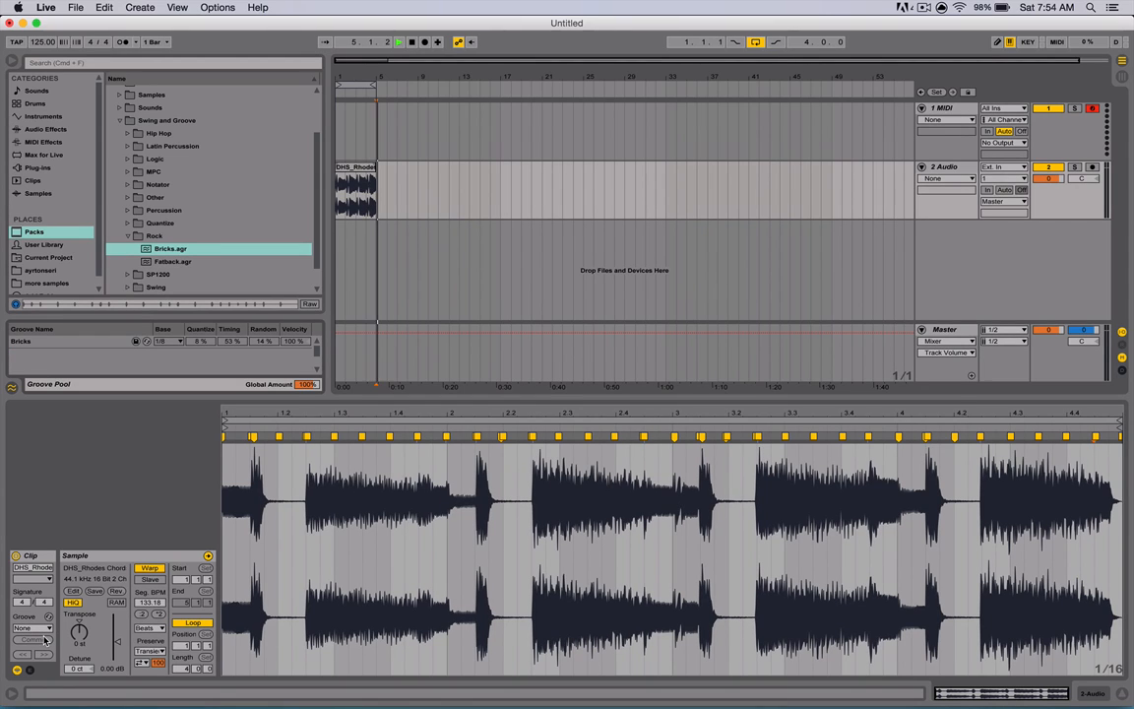
{"action": "key", "text": "space"}
{"action": "left_click", "coordinate": [338, 169]}
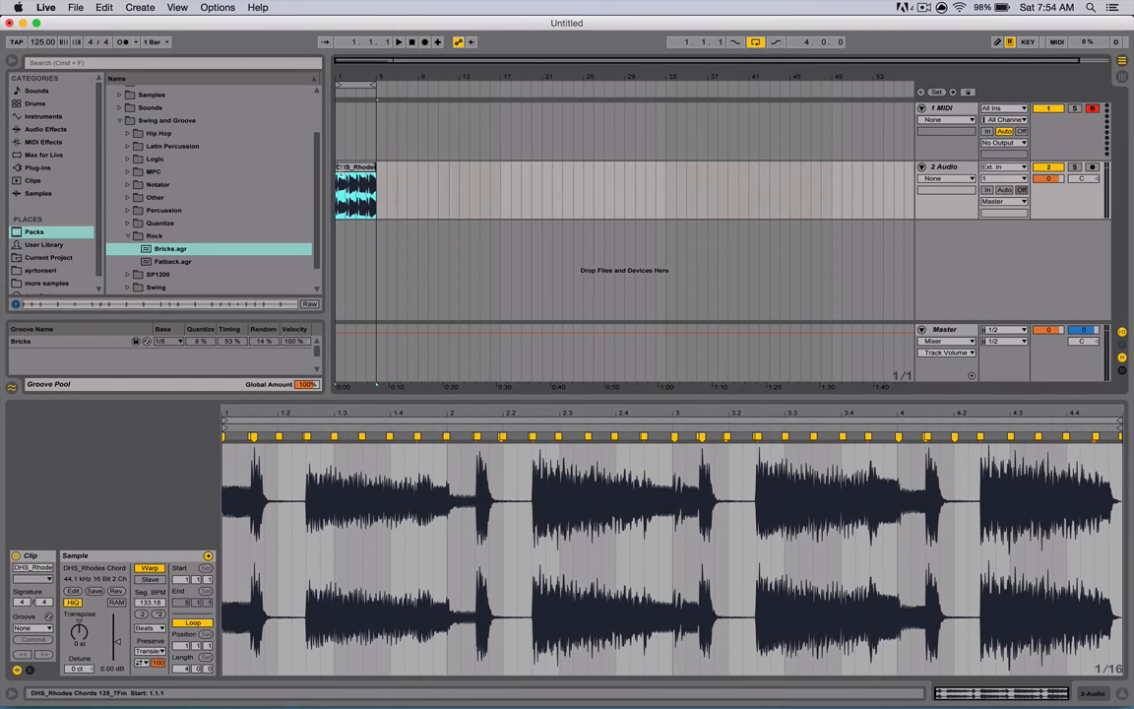
{"action": "key", "text": "space"}
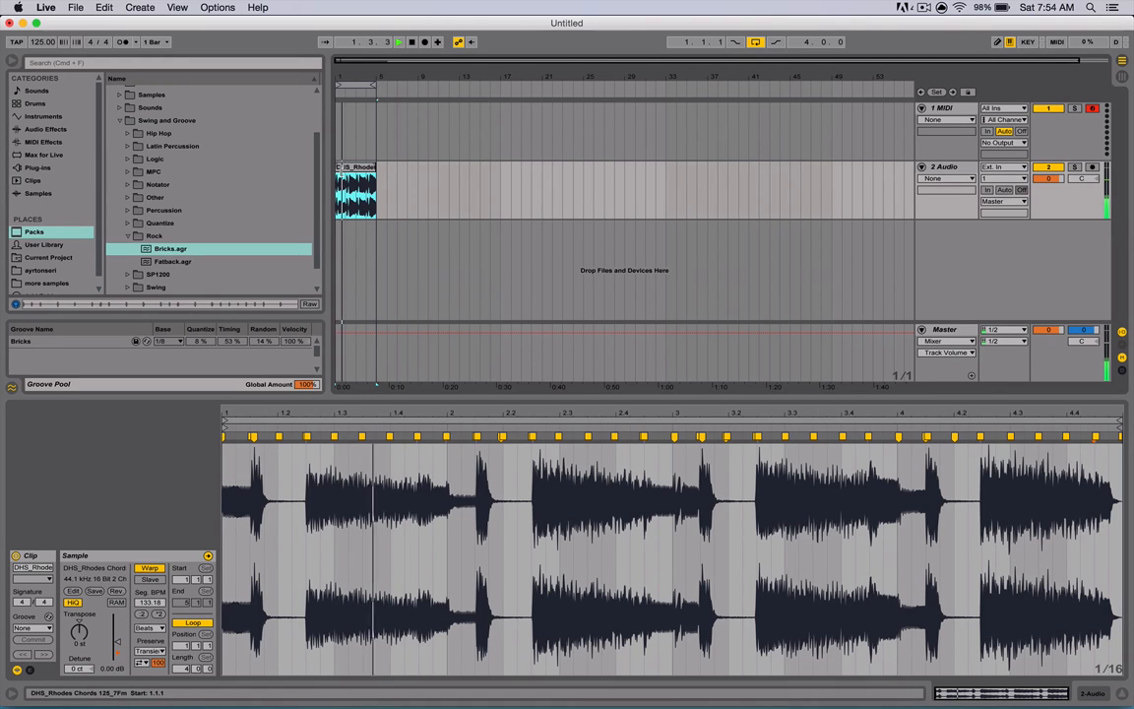
{"action": "key", "text": "space"}
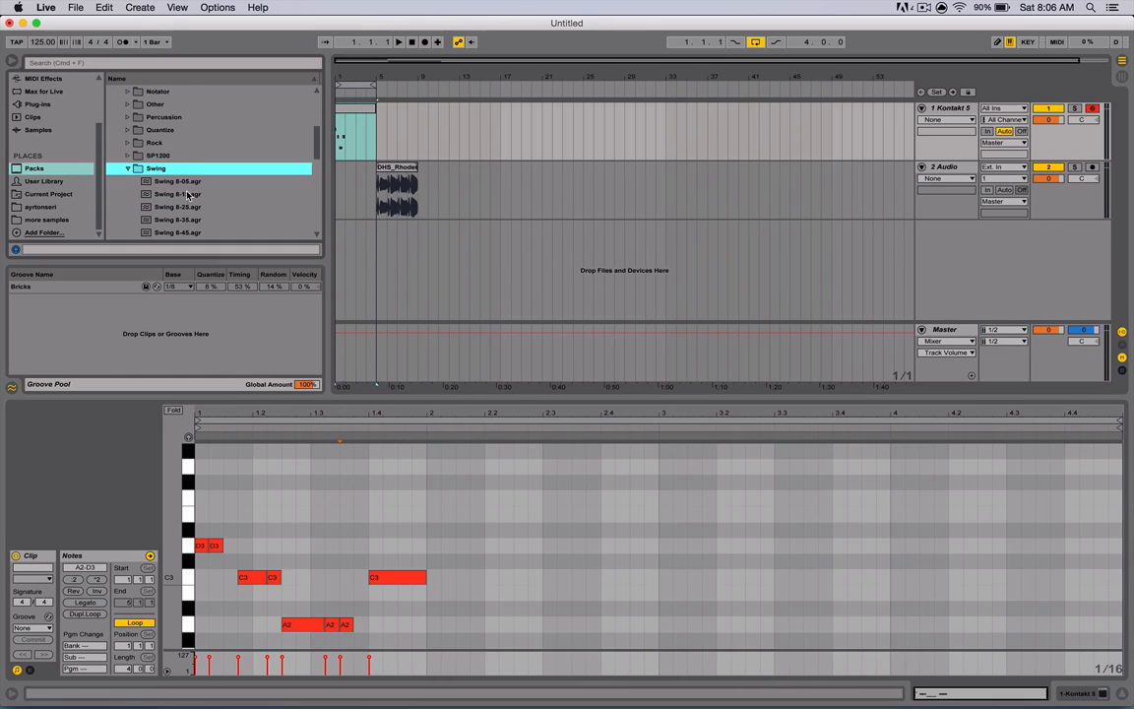
- Apply the Swing 16-45 groove to the MIDI clip on the Kontakt track
{"action": "scroll", "coordinate": [187, 194], "scroll_direction": "down", "scroll_amount": 5}
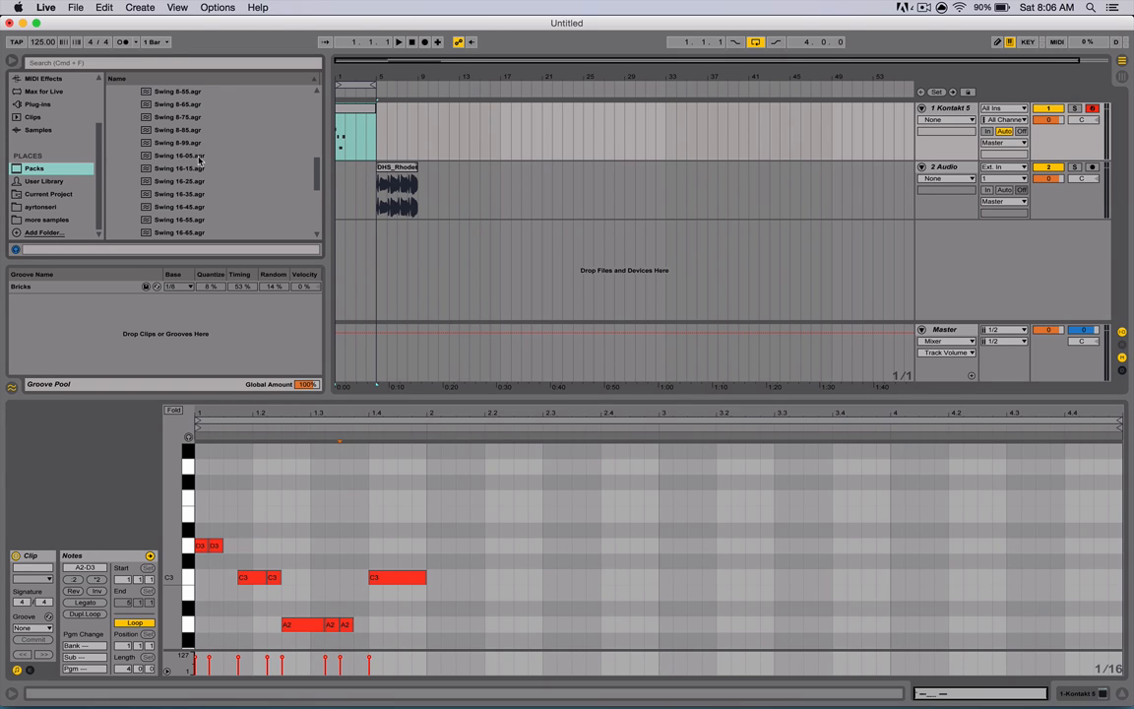
{"action": "left_click", "coordinate": [173, 207]}
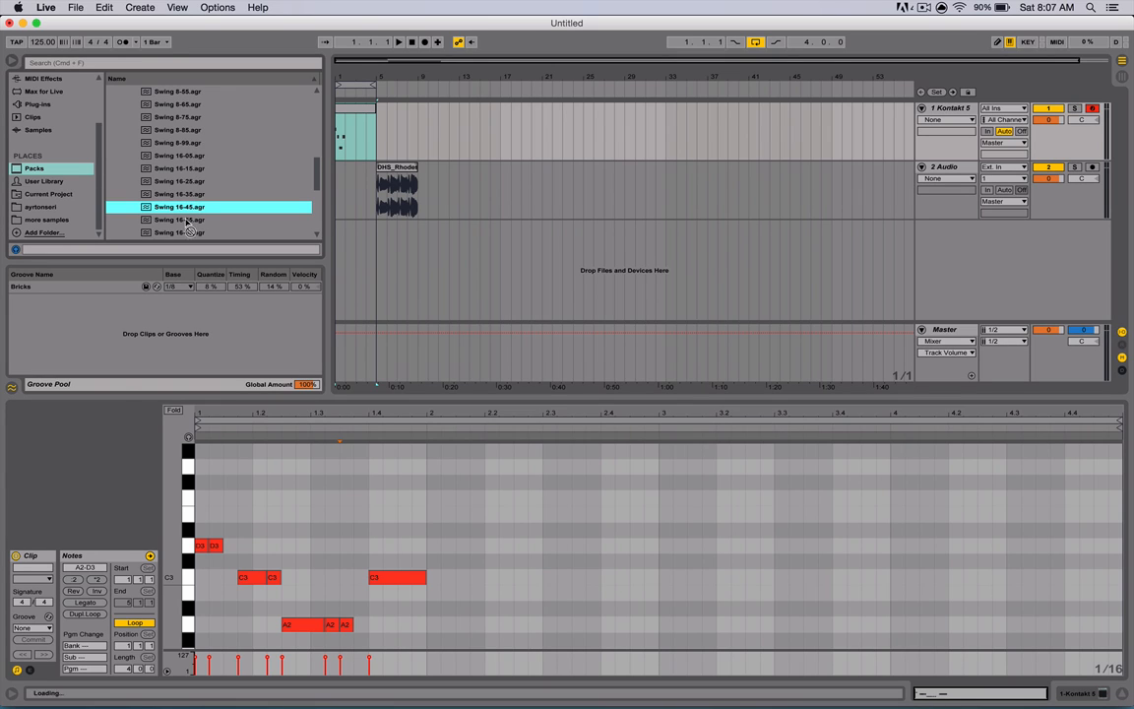
{"action": "left_click_drag", "start_coordinate": [98, 436], "coordinate": [43, 628]}
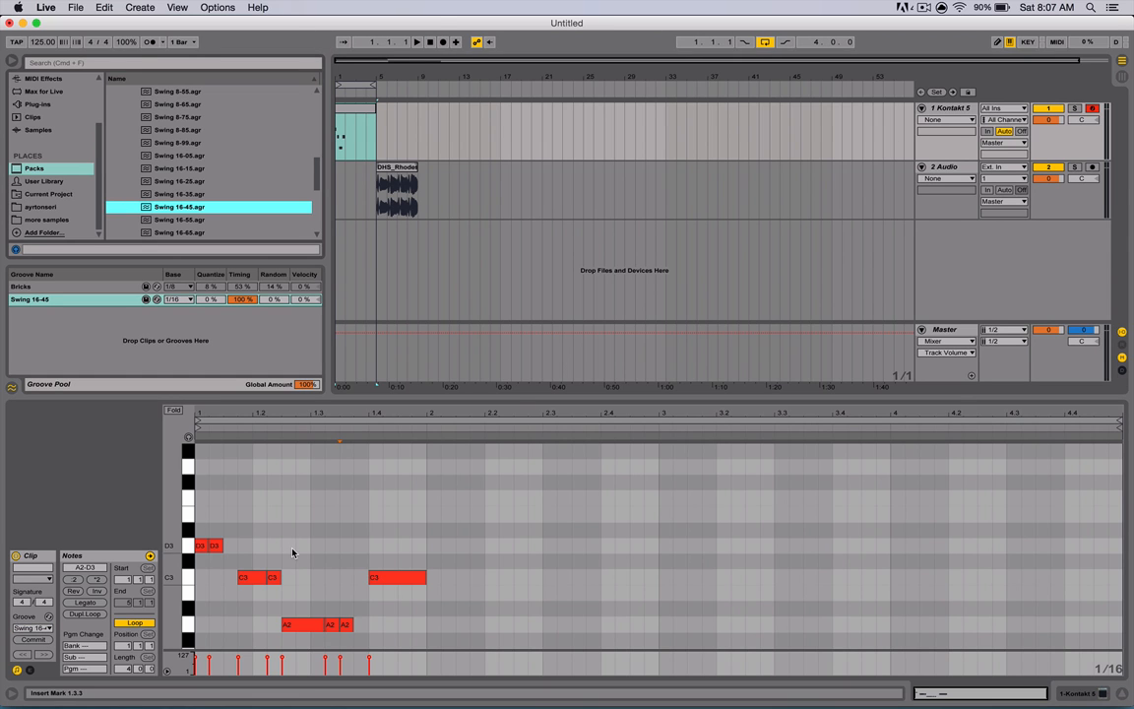
- Extract the groove from the GUIRO1100 audio clip and apply it to the MIDI clip on track 1
{"action": "left_click", "coordinate": [32, 579]}
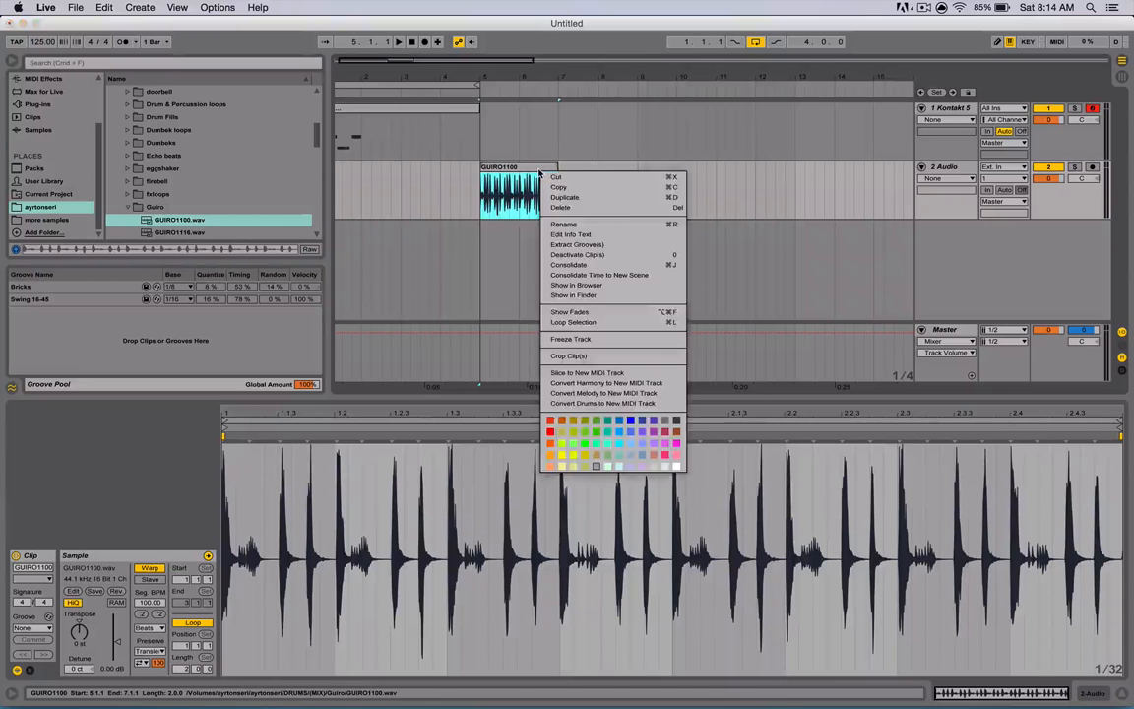
{"action": "left_click", "coordinate": [557, 244]}
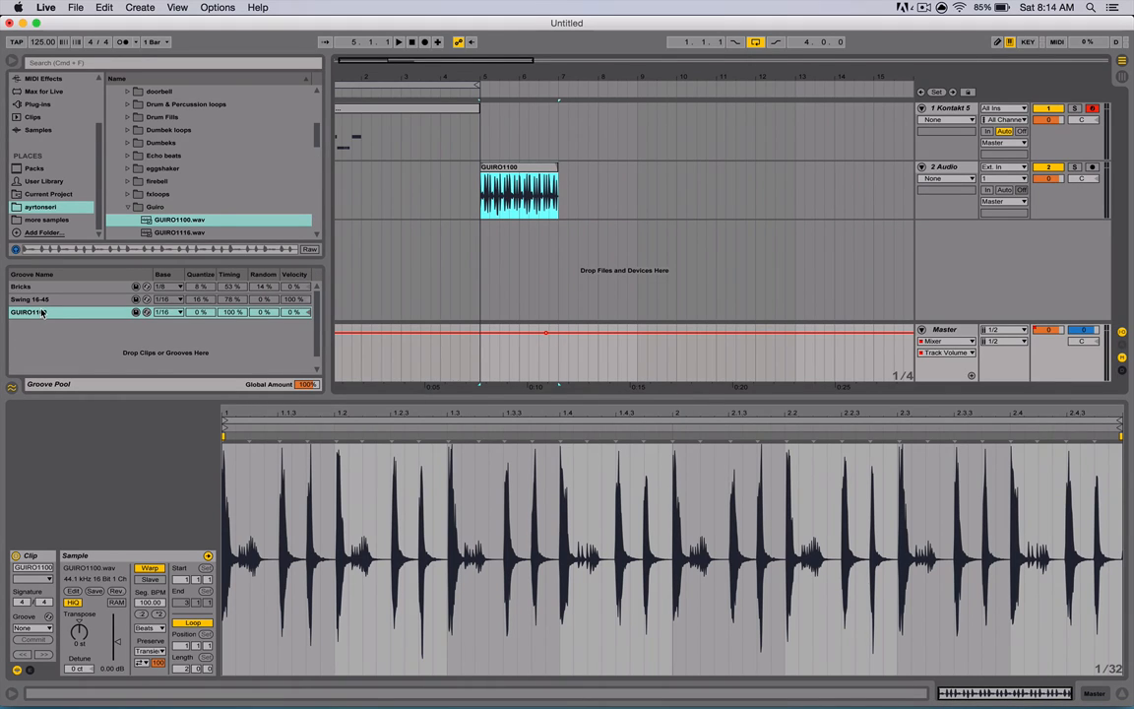
{"action": "left_click_drag", "start_coordinate": [43, 313], "coordinate": [382, 113]}
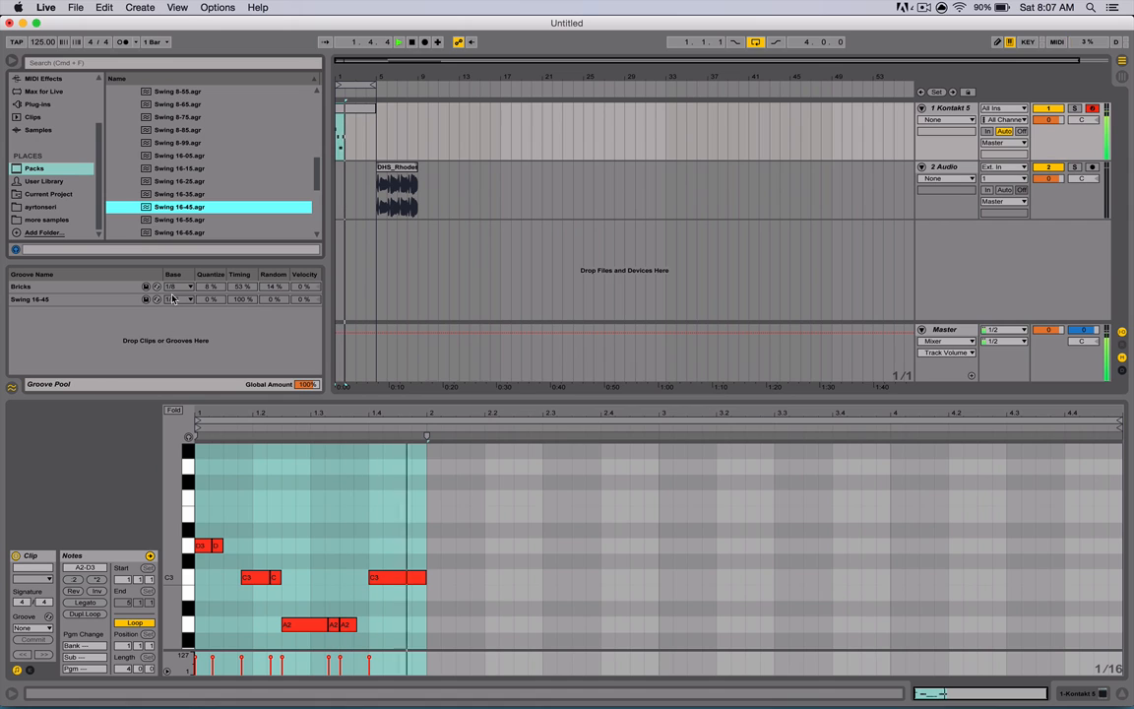
- Play back the grooved clip while selecting the Swing 16-45 groove in the Groove Pool
{"action": "key", "text": "space"}
{"action": "left_click", "coordinate": [132, 300]}
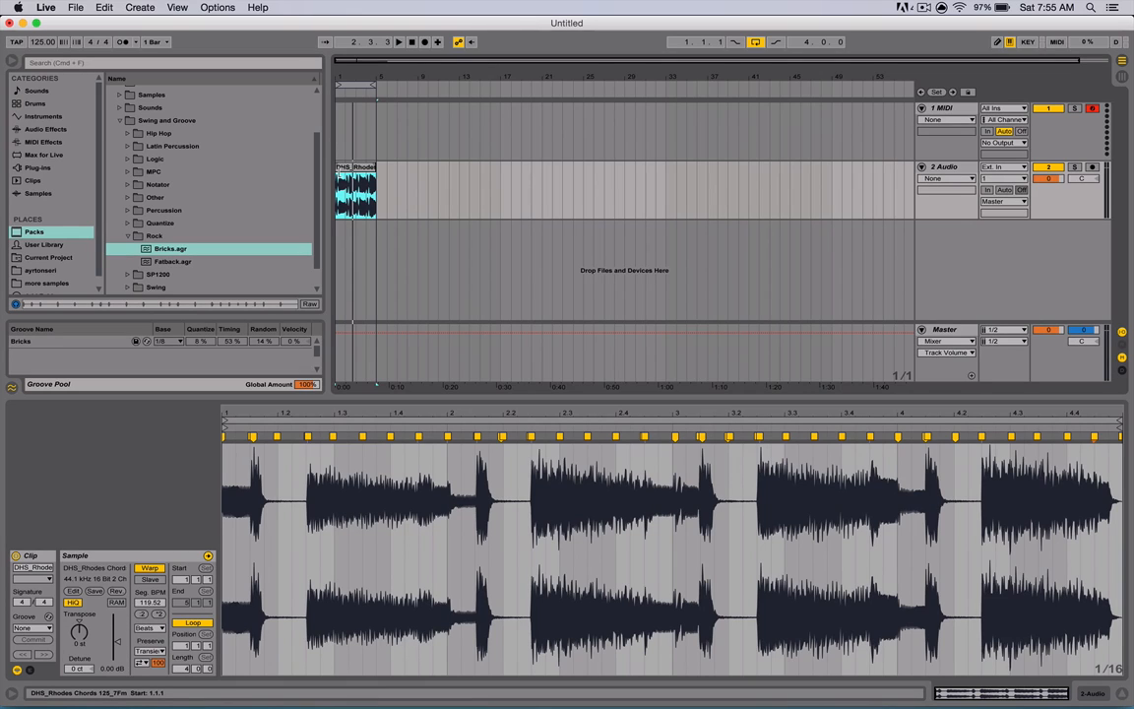
{"action": "key", "text": "space"}
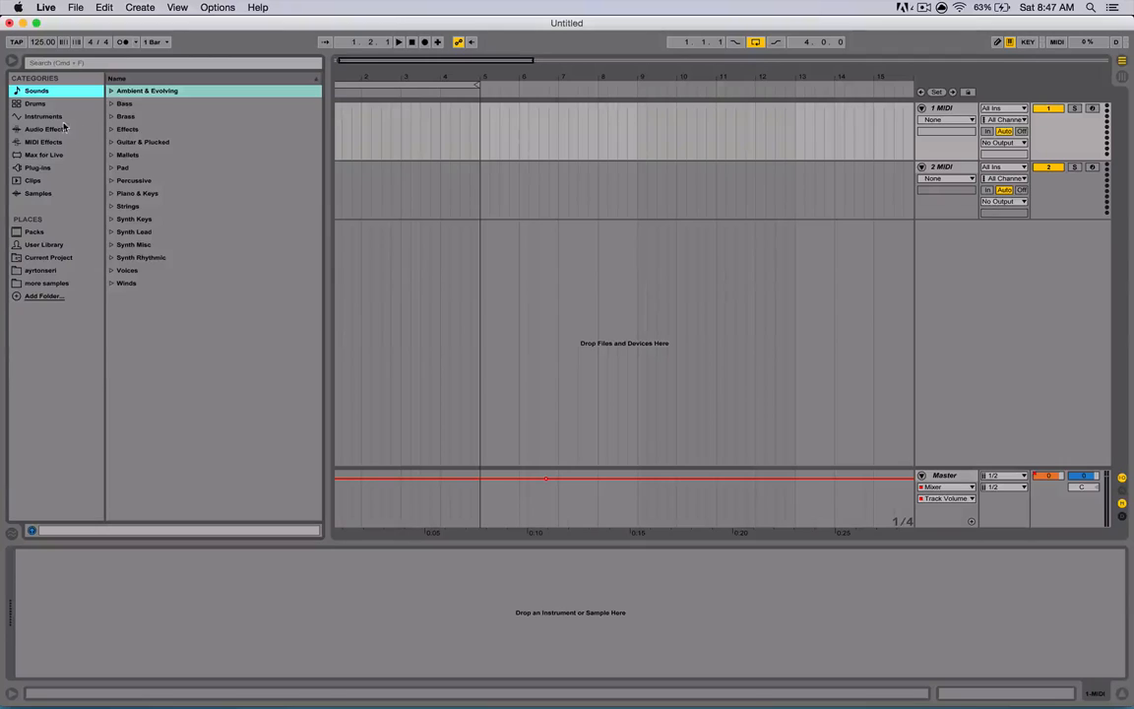
- Load a Drum Rack onto MIDI track 1 and a Sampler onto MIDI track 2
{"action": "left_click", "coordinate": [38, 105]}
{"action": "double_click", "coordinate": [148, 105]}
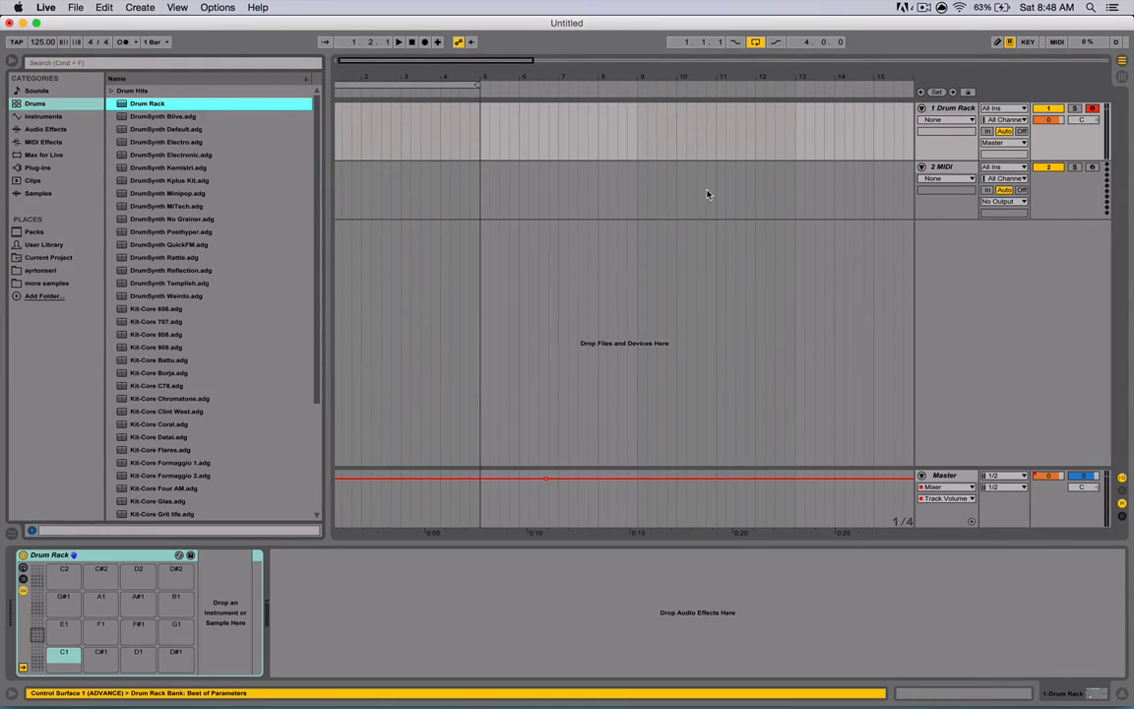
{"action": "left_click", "coordinate": [741, 178]}
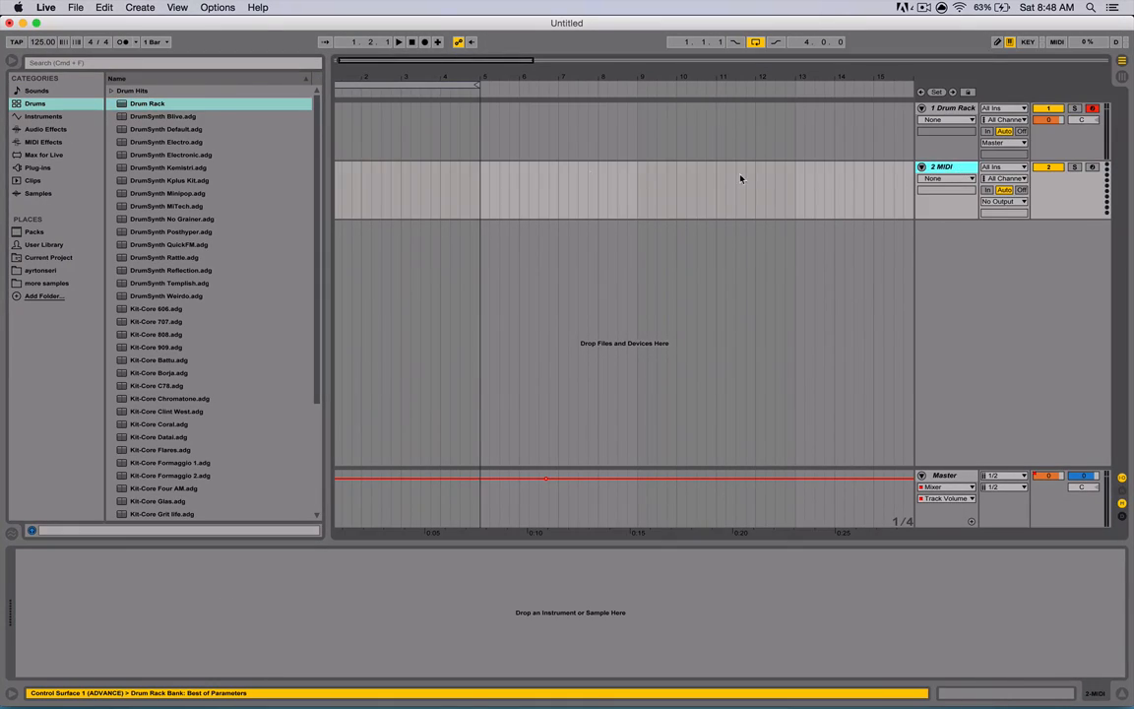
{"action": "left_click", "coordinate": [39, 116]}
{"action": "double_click", "coordinate": [151, 117]}
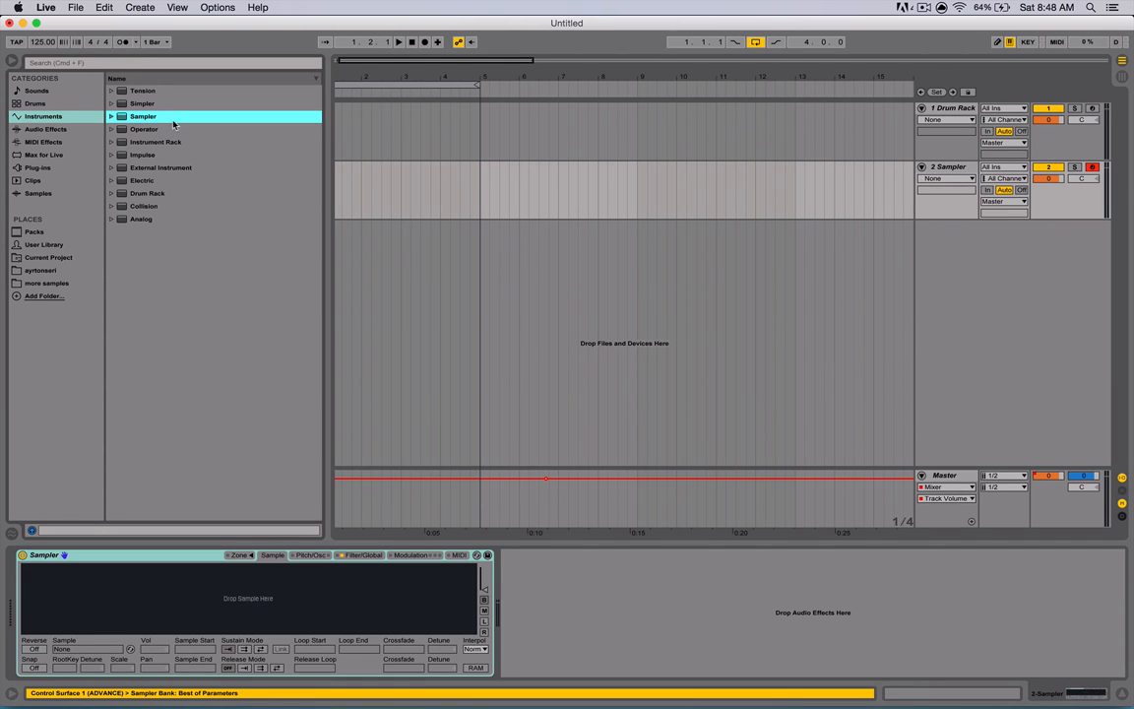
- Load kick, hi-hat and snare samples from the user folder onto the Drum Rack's pads
{"action": "left_click", "coordinate": [950, 111]}
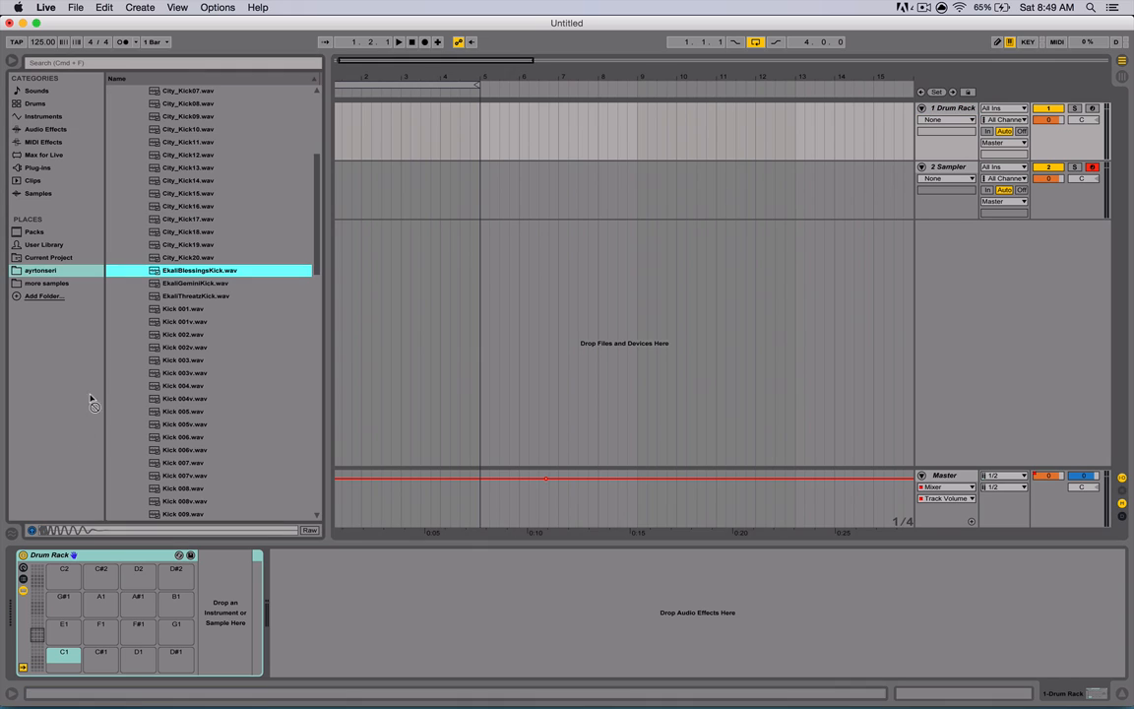
{"action": "left_click_drag", "start_coordinate": [91, 398], "coordinate": [69, 672]}
{"action": "key", "text": "Left"}
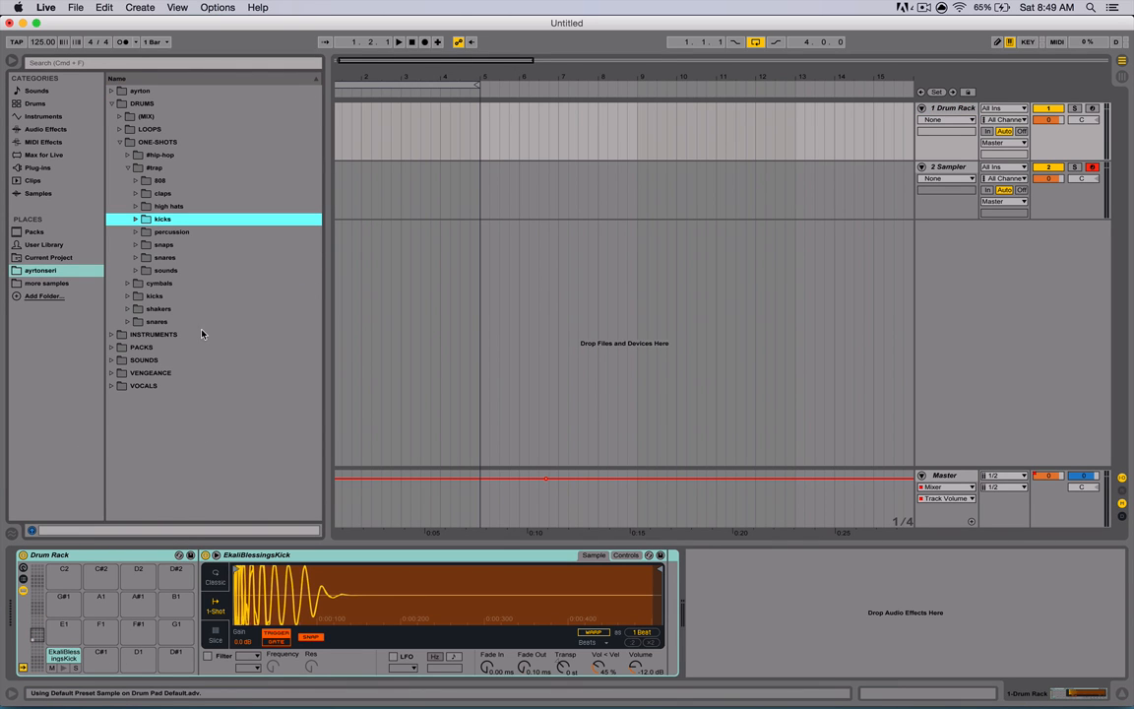
{"action": "left_click", "coordinate": [131, 260]}
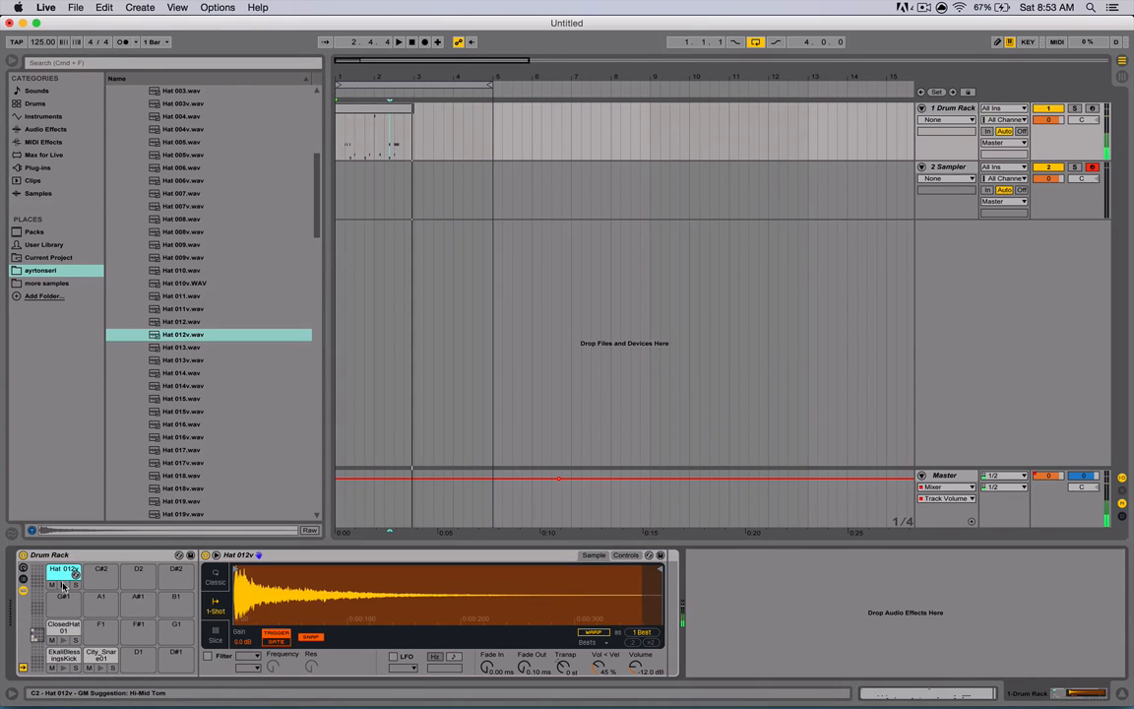
- Open the recorded drum clip and play it back
{"action": "left_click", "coordinate": [374, 138]}
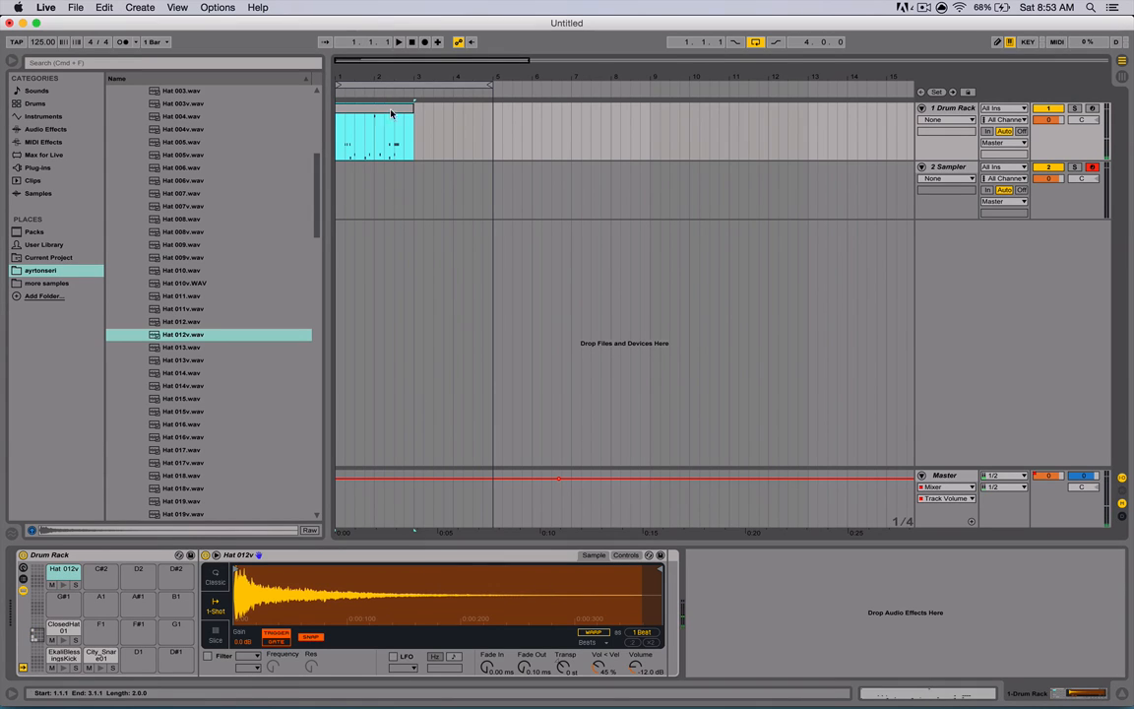
{"action": "double_click", "coordinate": [385, 110]}
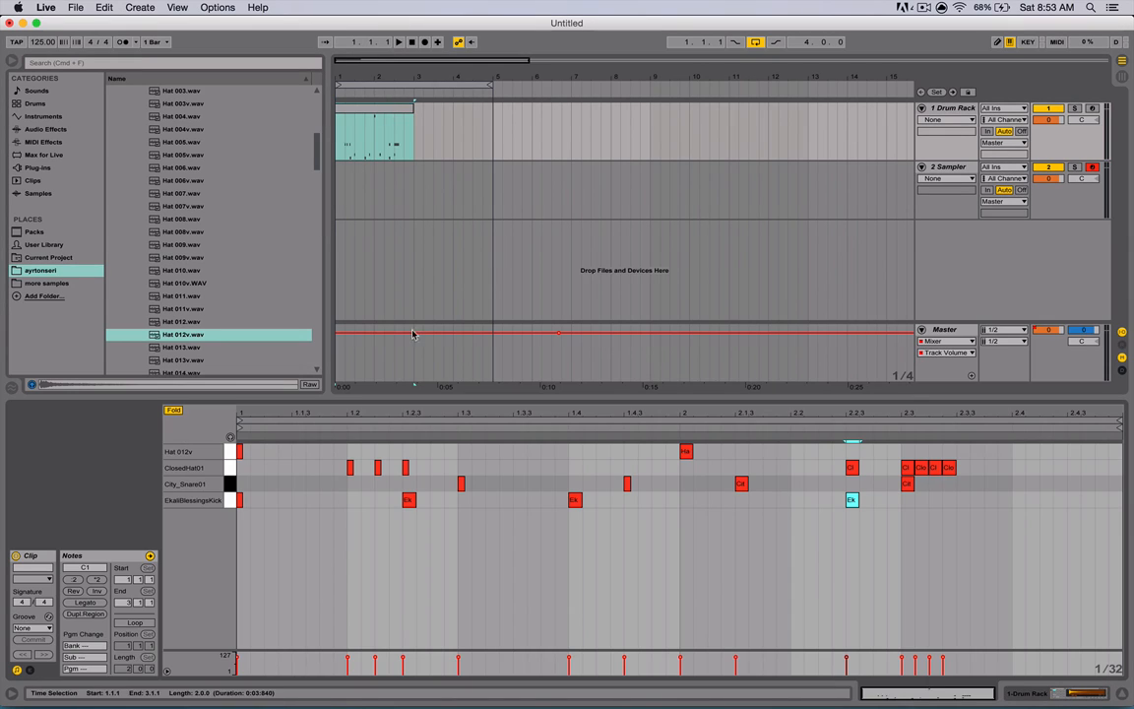
{"action": "key", "text": "space"}
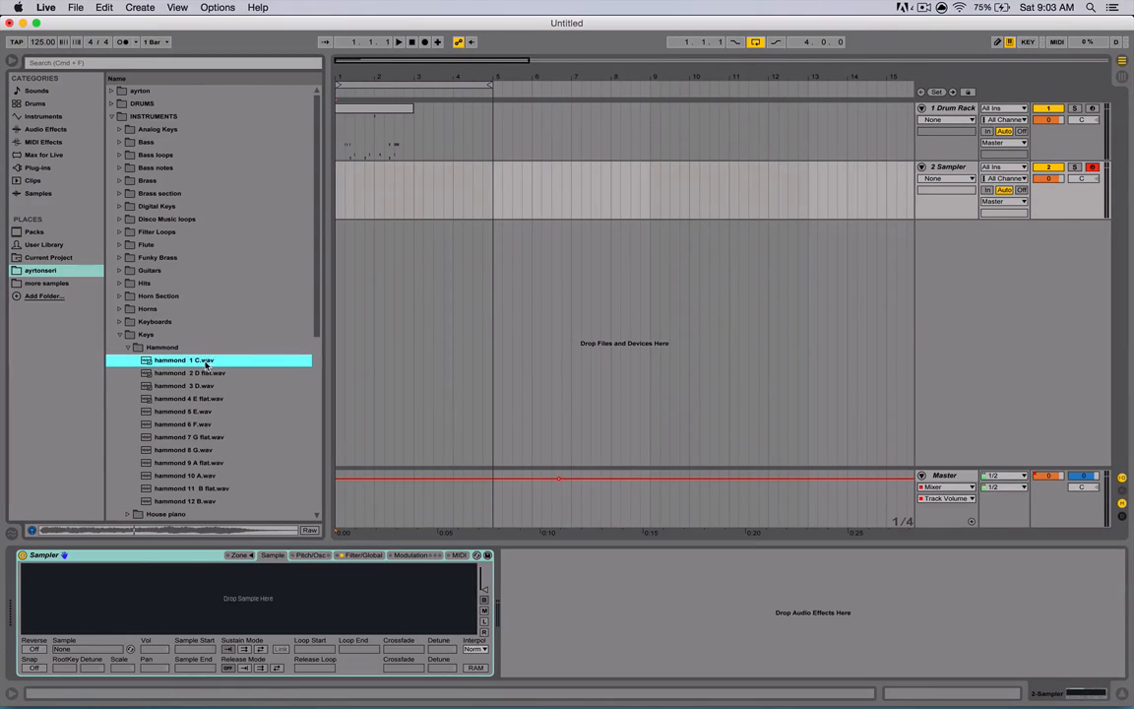
- Load hammond 1 C.wav into the Sampler and play it with the computer keyboard, shifting octaves
{"action": "left_click_drag", "start_coordinate": [206, 362], "coordinate": [109, 591]}
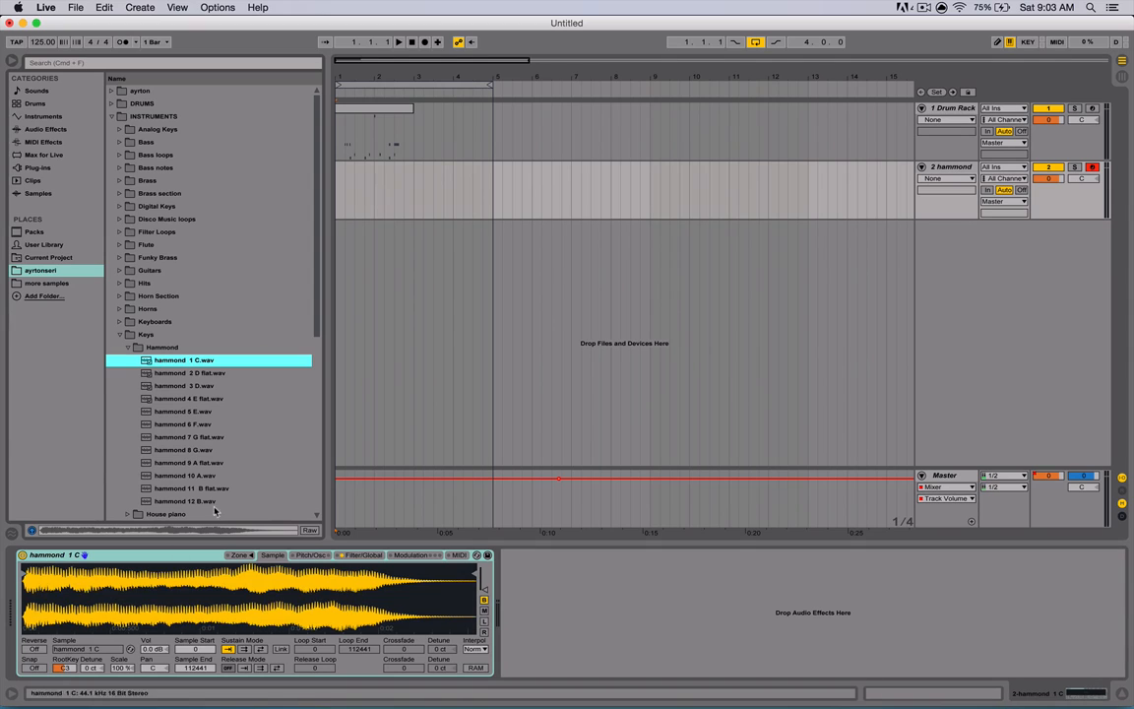
{"action": "key", "text": "a"}
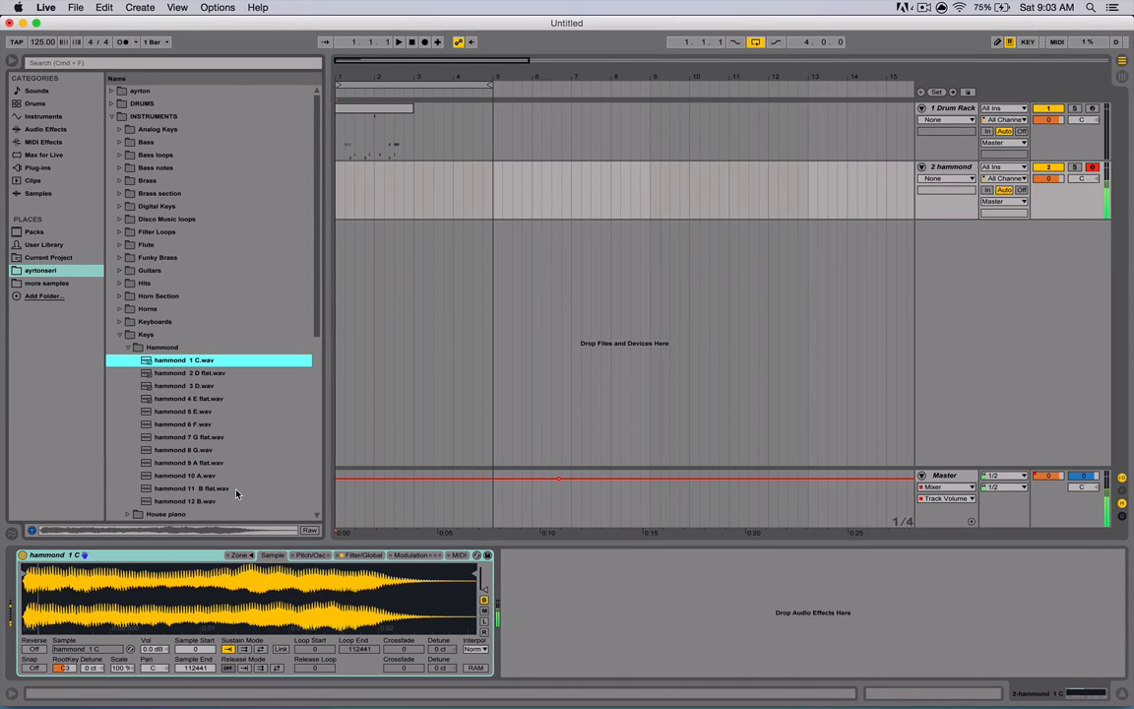
{"action": "key", "text": "x"}
{"action": "key", "text": "a"}
{"action": "key", "text": "a"}
{"action": "key", "text": "x"}
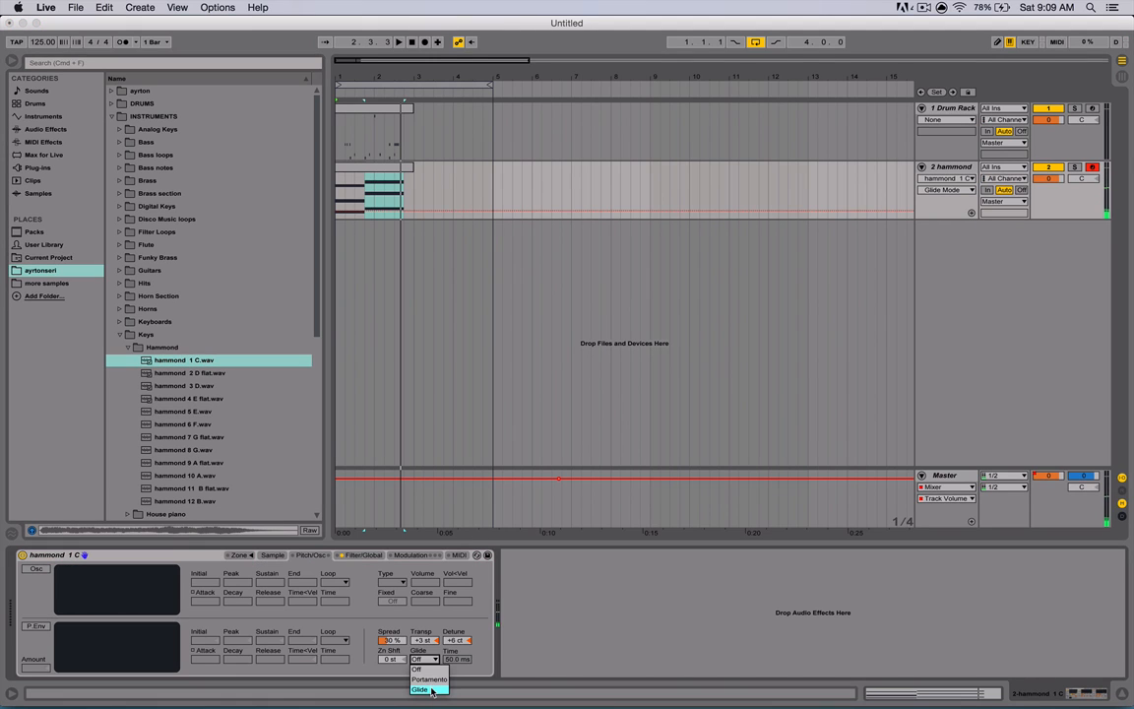
- Set the Sampler's Pitch/Osc glide to Off and its detune to +12 ct
{"action": "left_click", "coordinate": [429, 689]}
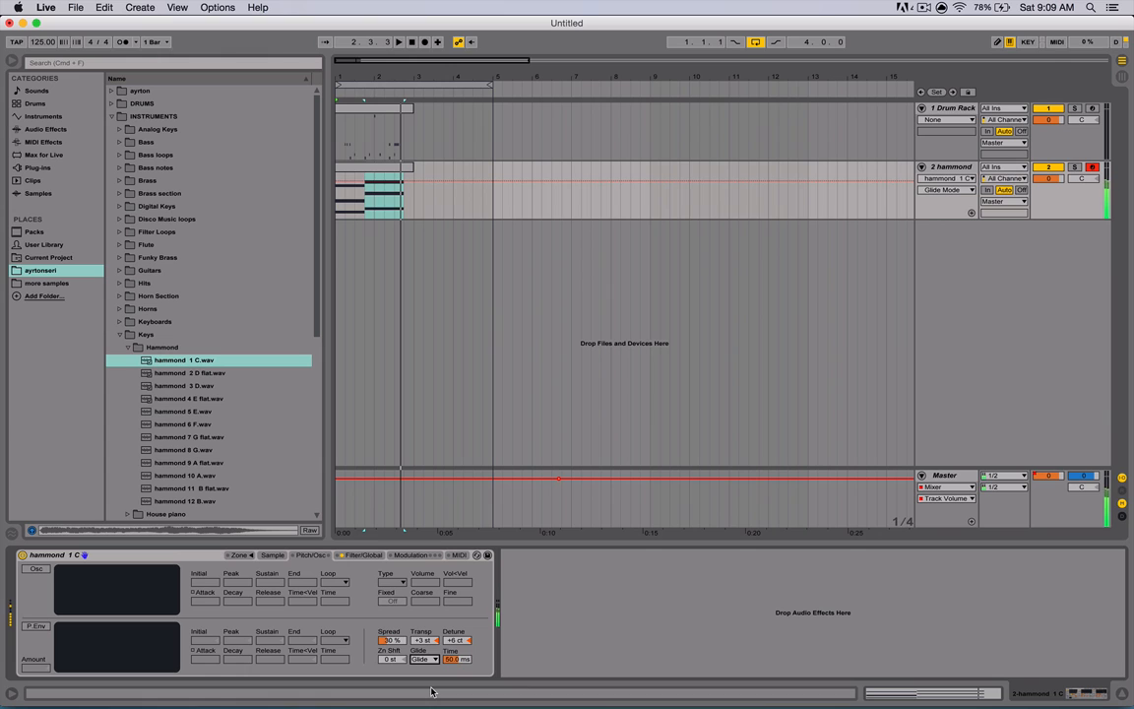
{"action": "left_click", "coordinate": [421, 642]}
{"action": "left_click_drag", "start_coordinate": [457, 641], "coordinate": [456, 620]}
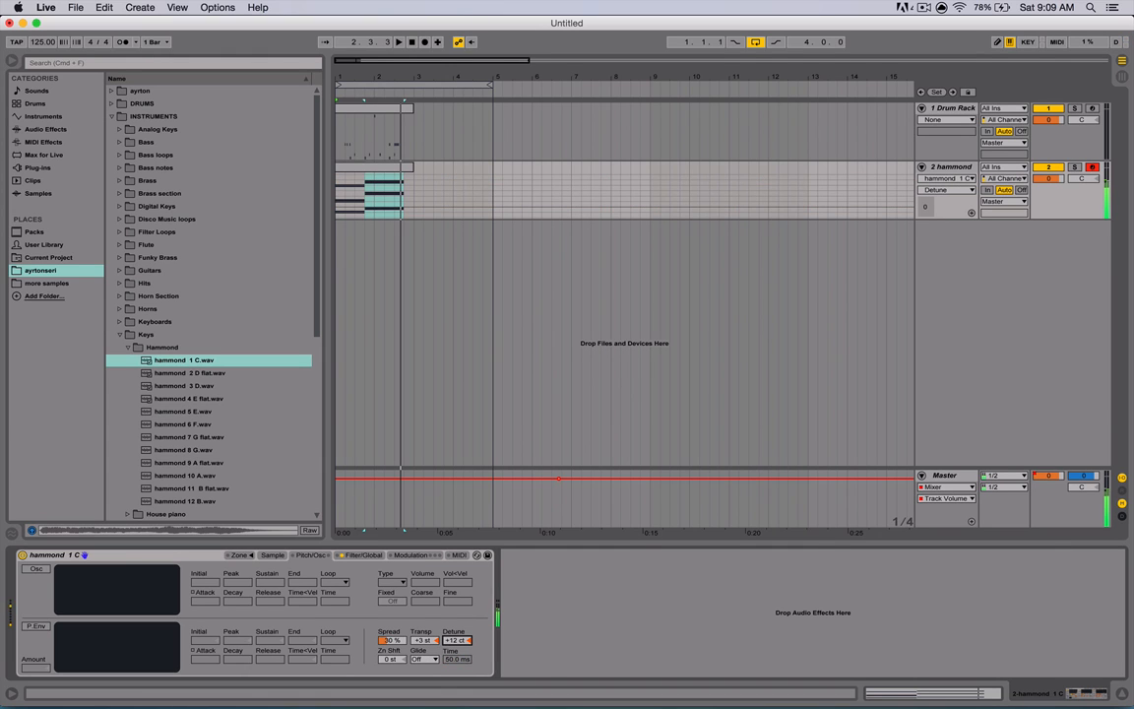
- Set the Sampler's filter envelope peak to 88% and limit its voices to 1
{"action": "left_click", "coordinate": [423, 659]}
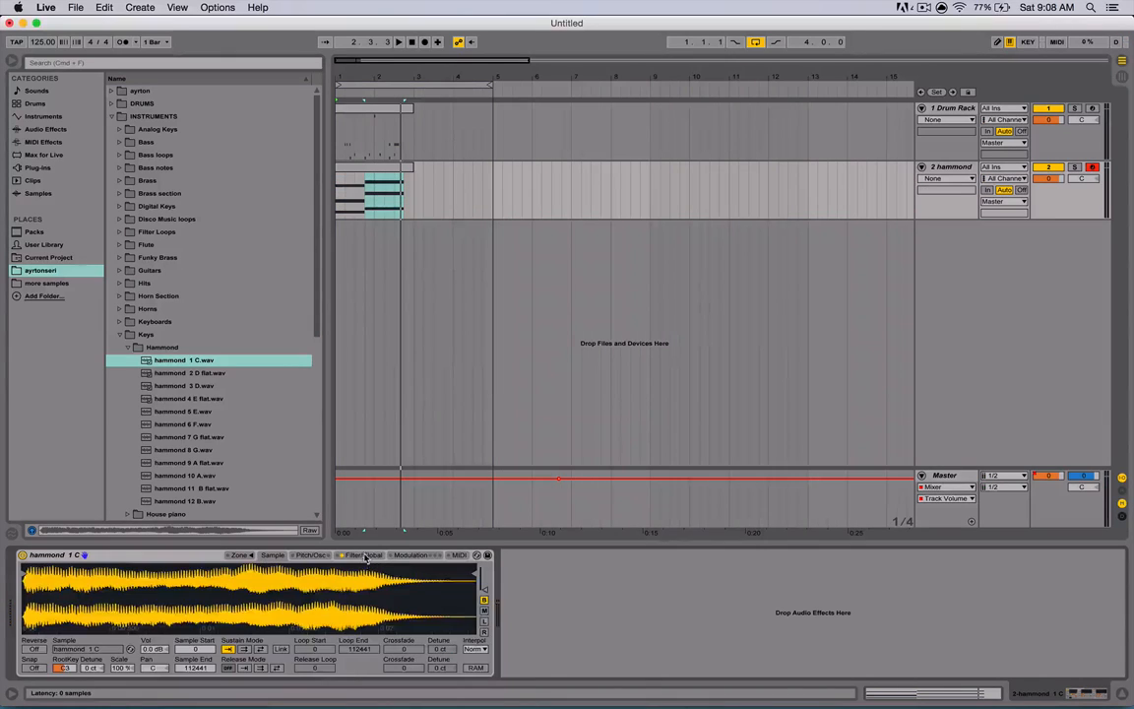
{"action": "left_click", "coordinate": [363, 556]}
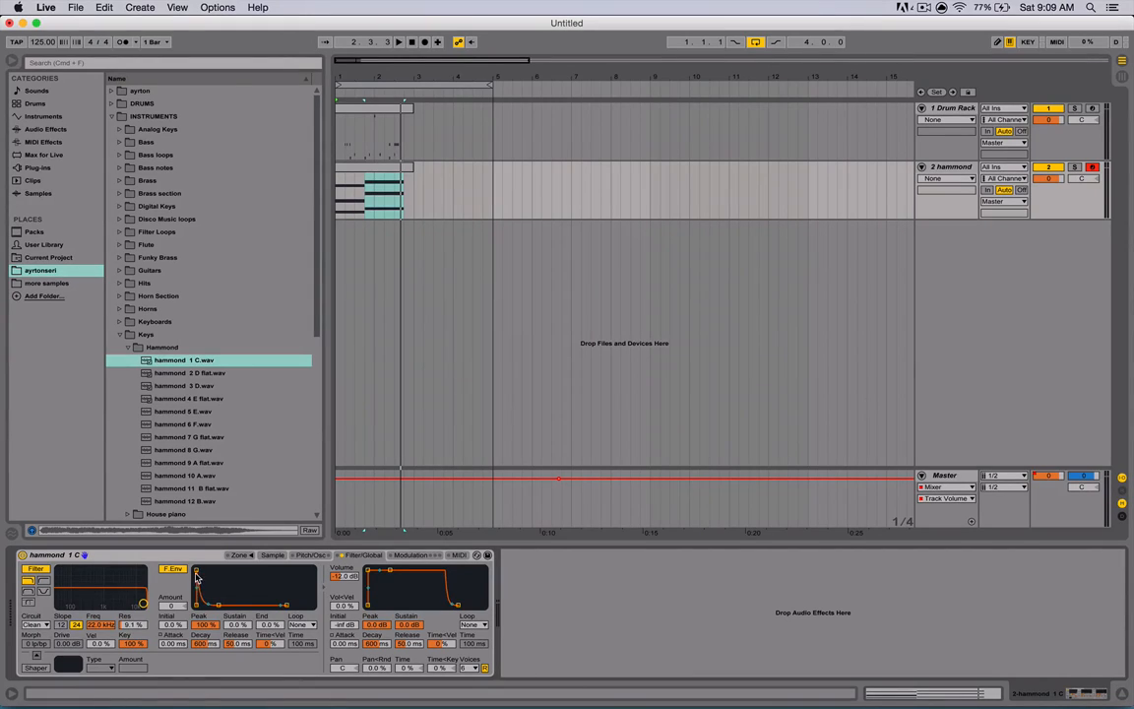
{"action": "mouse_move", "coordinate": [195, 575]}
{"action": "left_mouse_down"}
{"action": "mouse_move", "coordinate": [216, 572]}
{"action": "mouse_move", "coordinate": [196, 575]}
{"action": "left_mouse_up"}
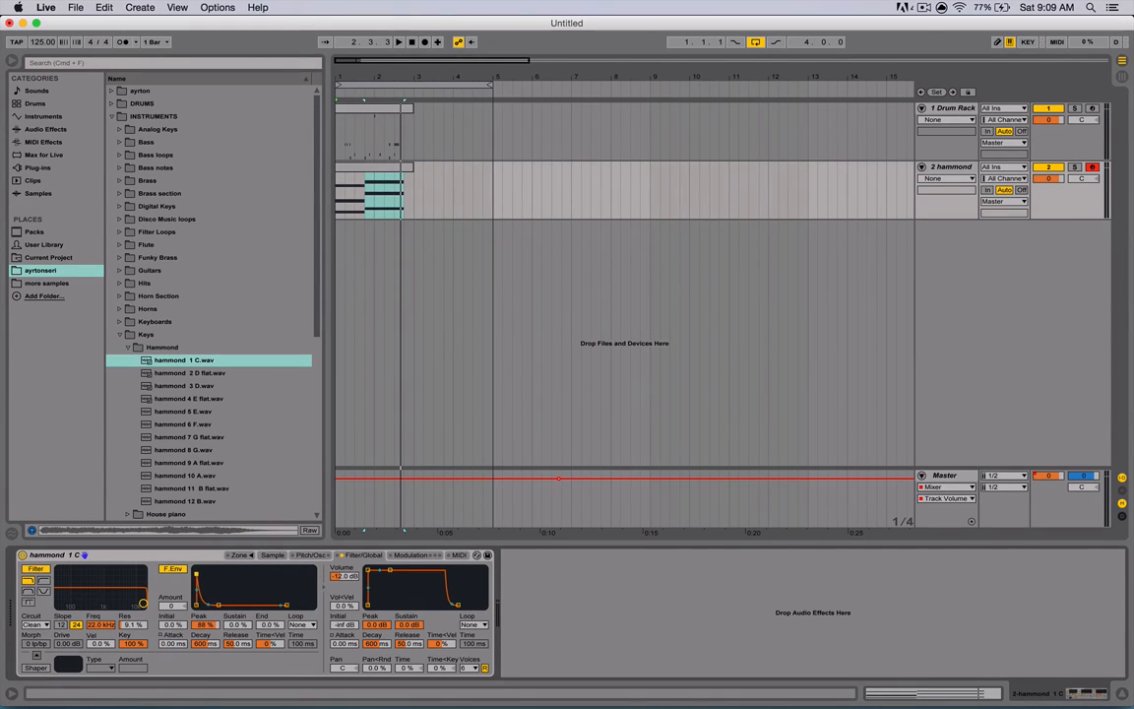
{"action": "left_click", "coordinate": [471, 669]}
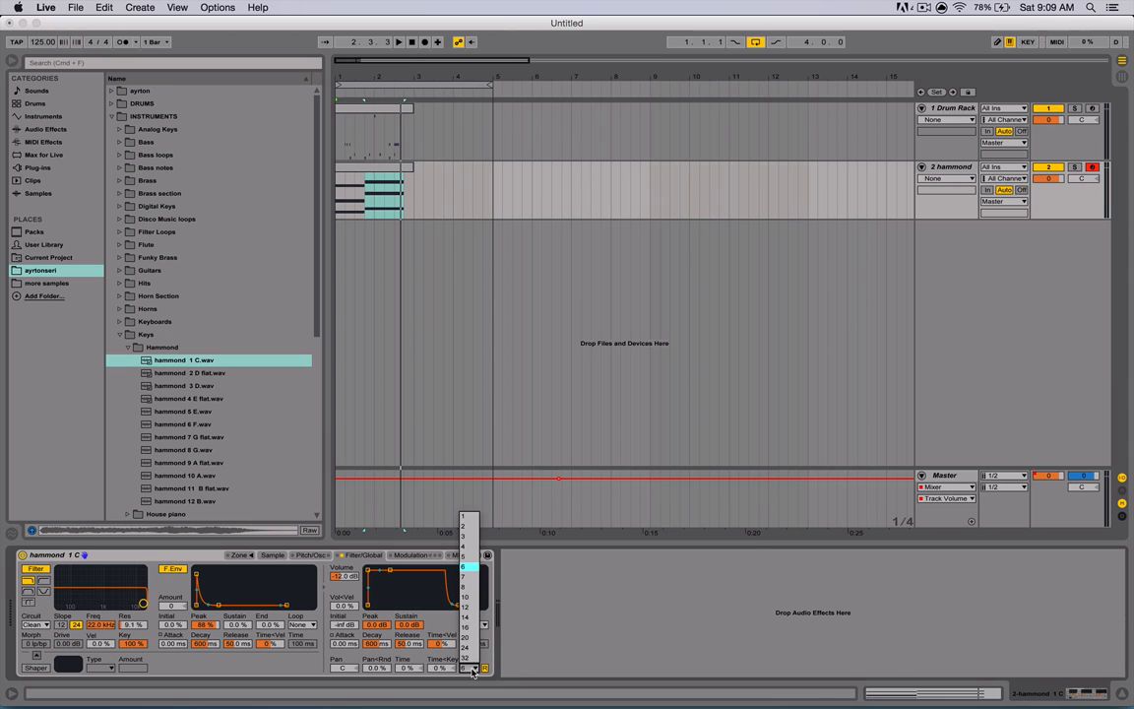
{"action": "left_click", "coordinate": [465, 518]}
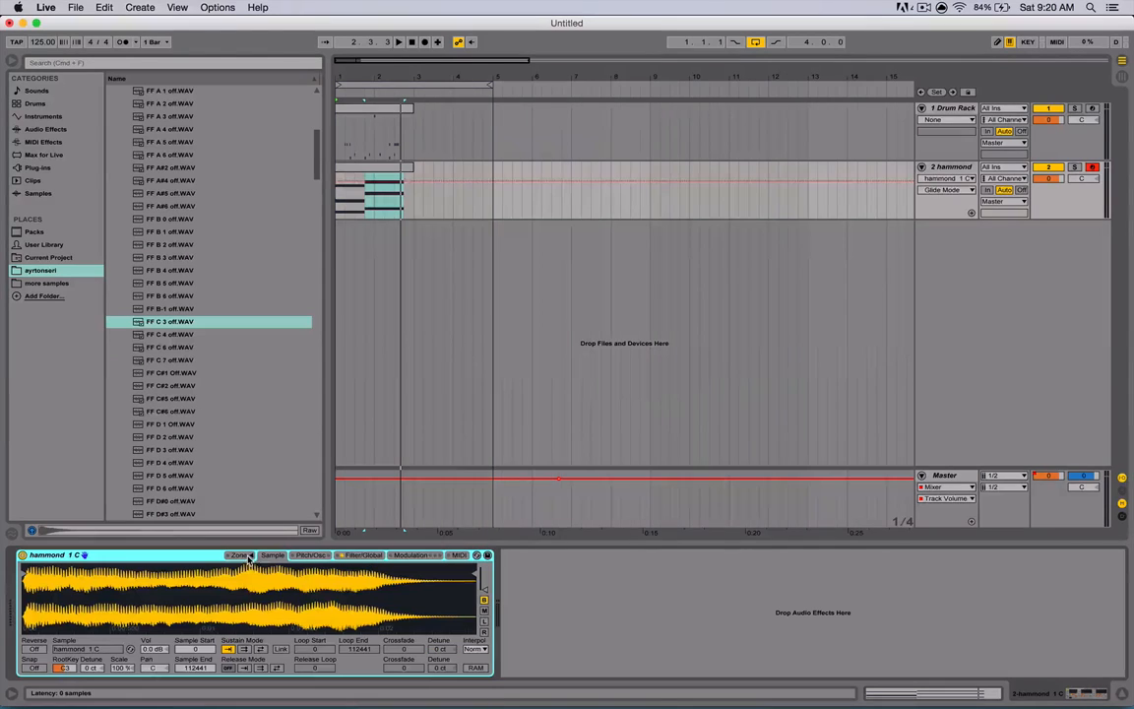
- In the Sampler's zone editor, key-map hammond 1 C from about C3 upward and add FF C 3 off.WAV below C3
{"action": "left_click", "coordinate": [239, 554]}
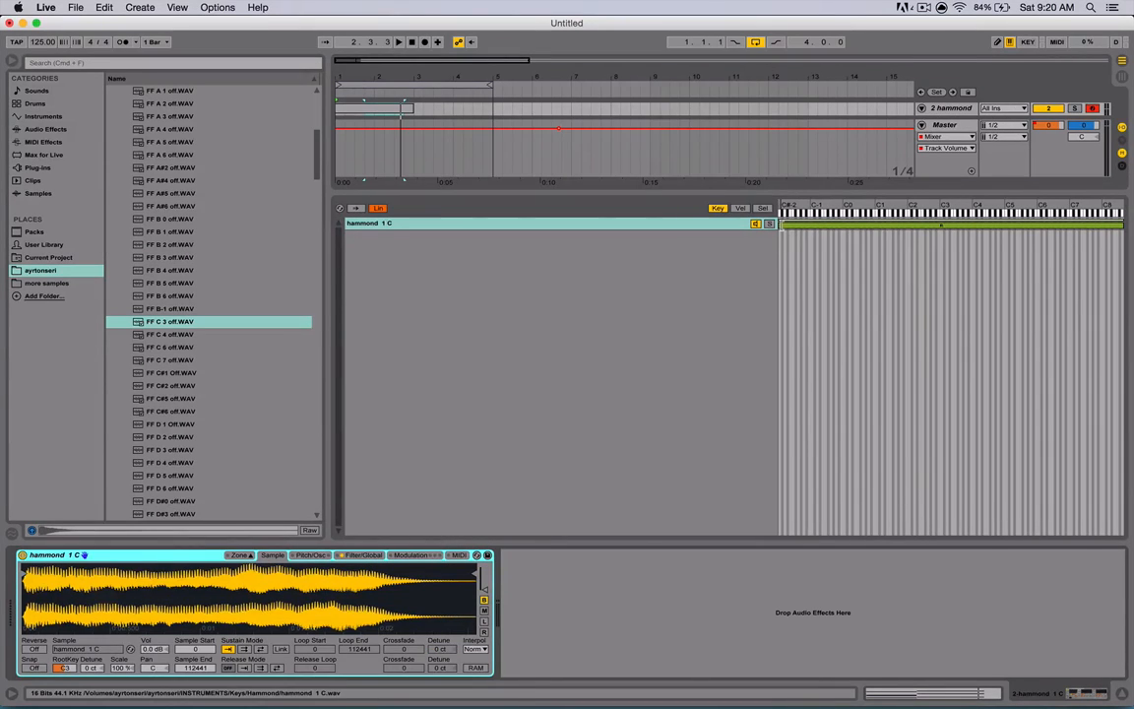
{"action": "left_click_drag", "start_coordinate": [781, 225], "coordinate": [942, 249]}
{"action": "left_click_drag", "start_coordinate": [184, 325], "coordinate": [571, 249]}
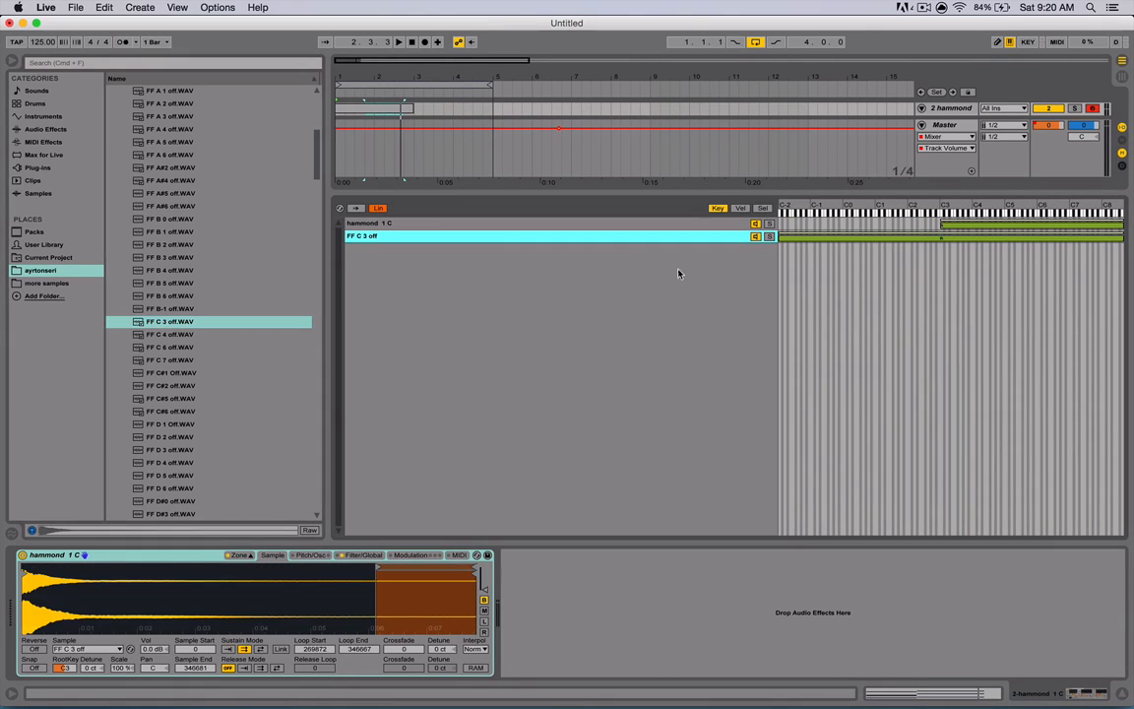
{"action": "left_click_drag", "start_coordinate": [1125, 245], "coordinate": [942, 252]}
- Play the two-zone Sampler with the computer keyboard, shifting octaves down and up
{"action": "key", "text": "z"}
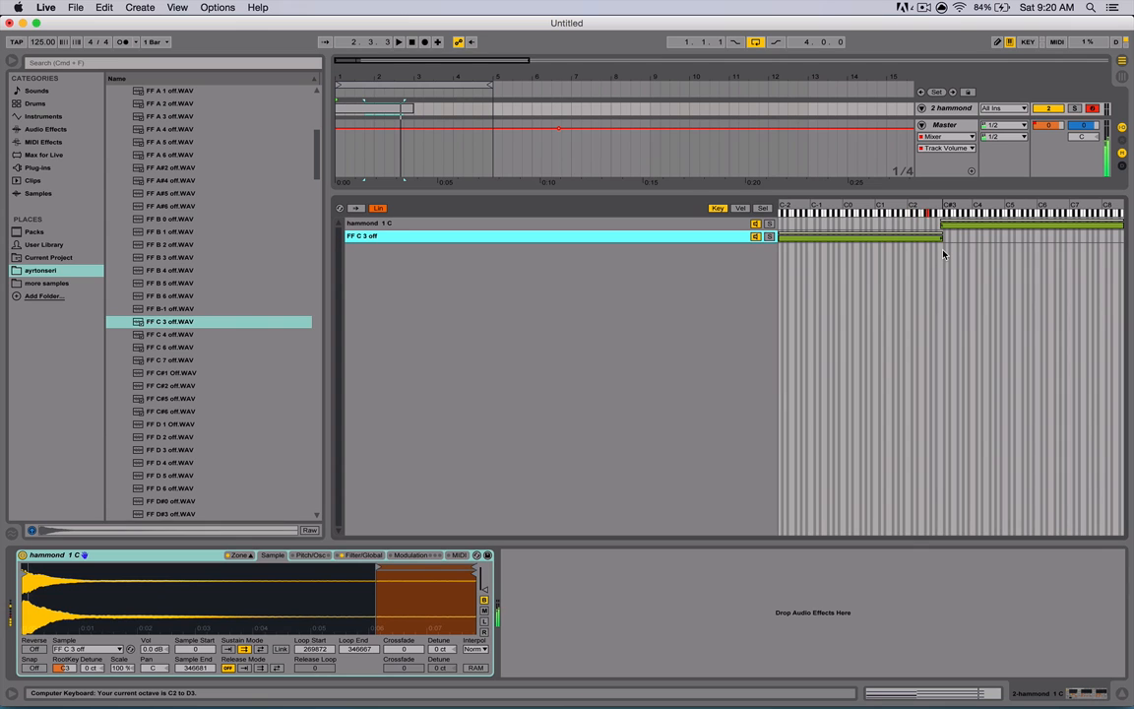
{"action": "key", "text": "k"}
{"action": "key", "text": "l"}
{"action": "key", "text": "k"}
{"action": "key", "text": "l"}
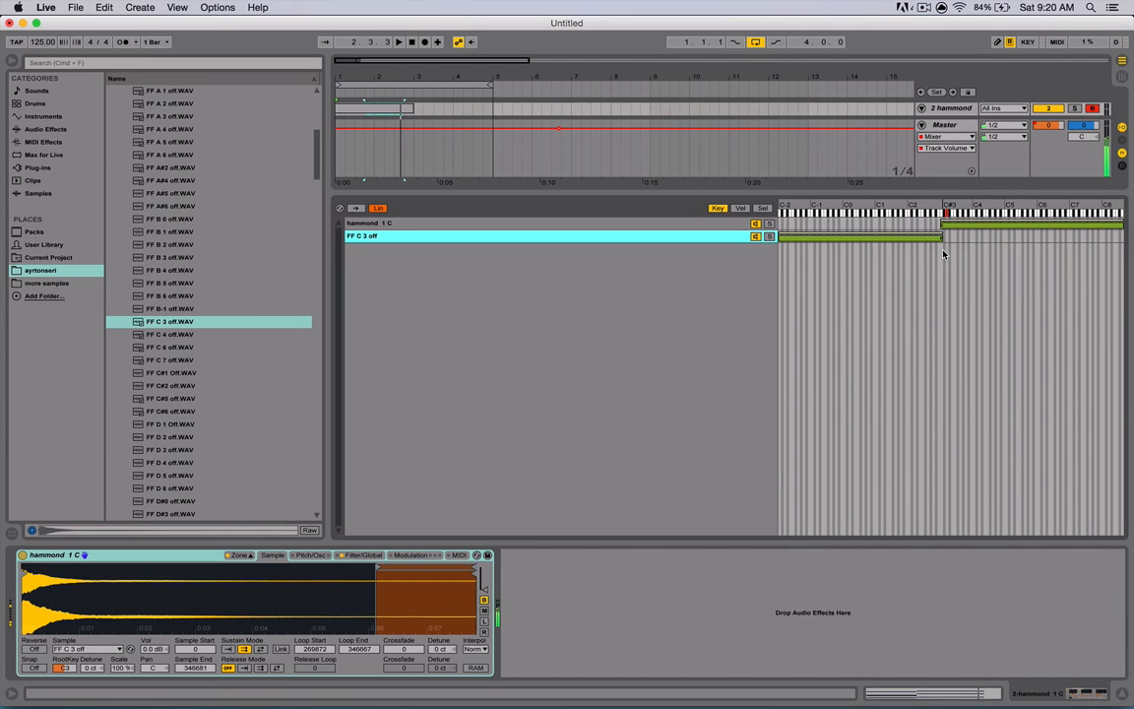
{"action": "key", "text": "x"}
{"action": "key", "text": "k"}
{"action": "key", "text": "z"}
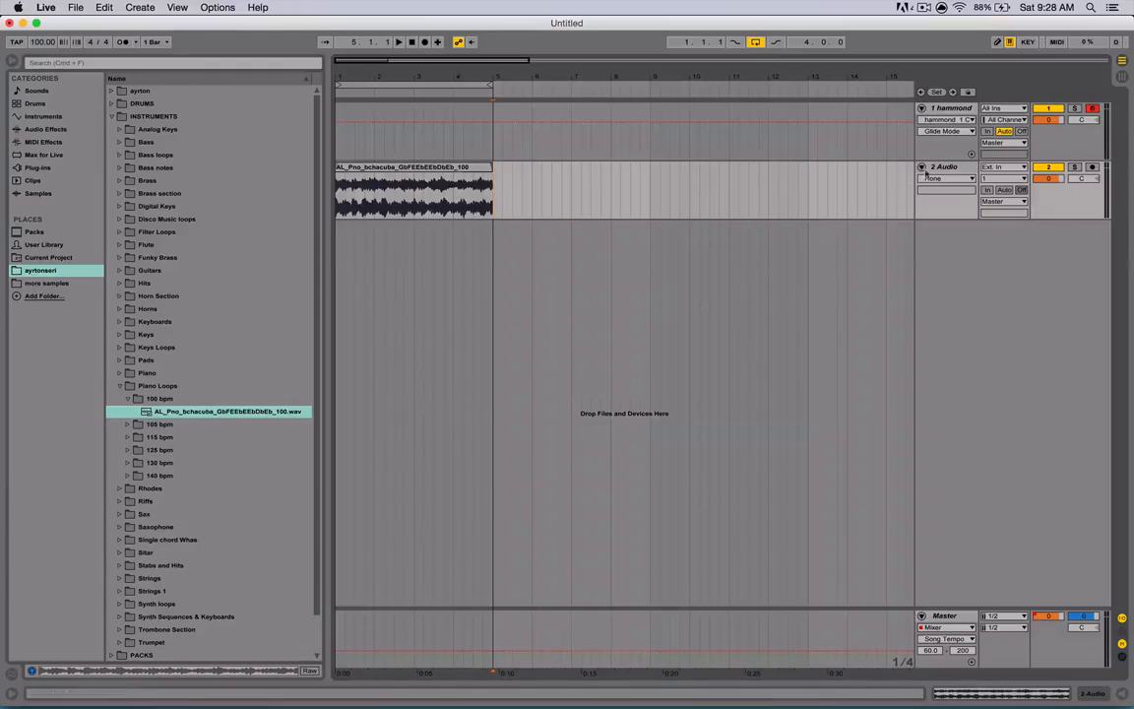
- Add the EQ Eight and Reverb audio effects to the audio track's device chain
{"action": "key", "text": "super+alt+l"}
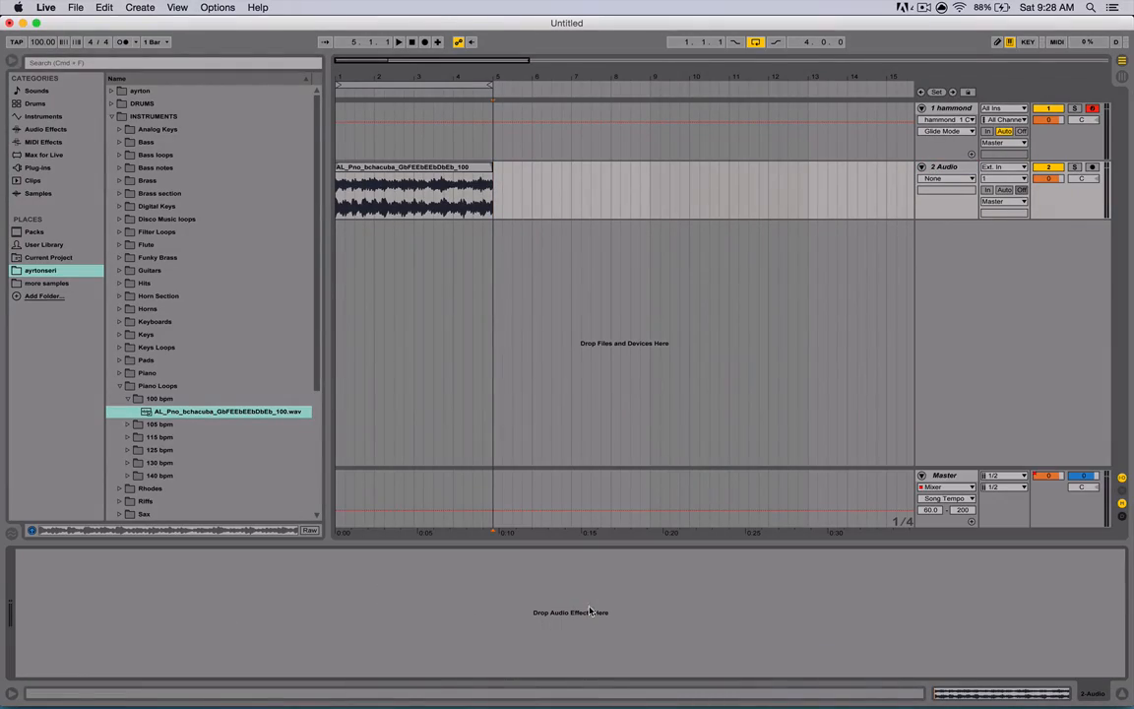
{"action": "left_click", "coordinate": [52, 130]}
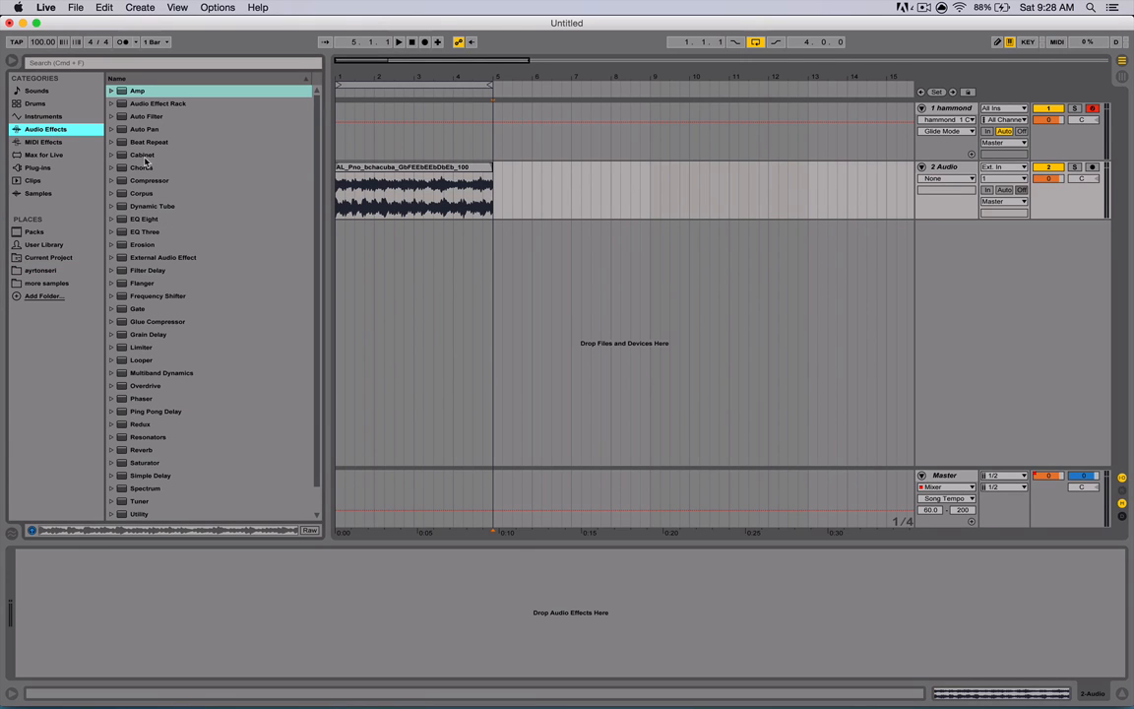
{"action": "scroll", "coordinate": [153, 207], "scroll_direction": "down", "scroll_amount": 2}
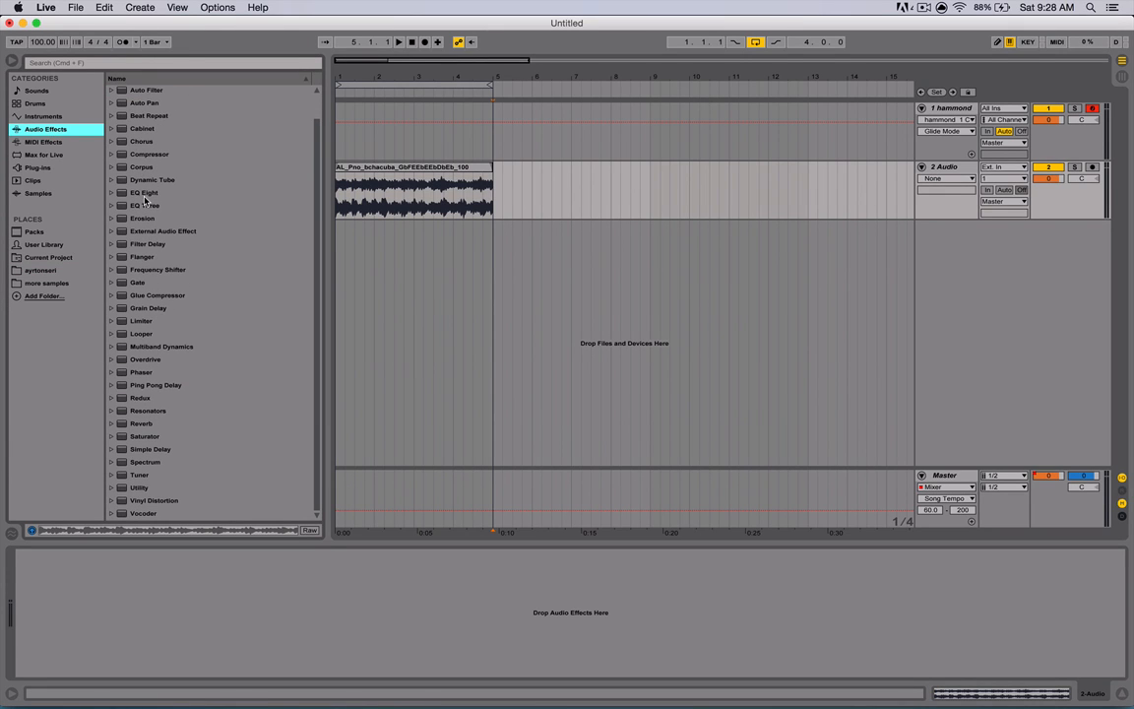
{"action": "left_click_drag", "start_coordinate": [143, 195], "coordinate": [246, 586]}
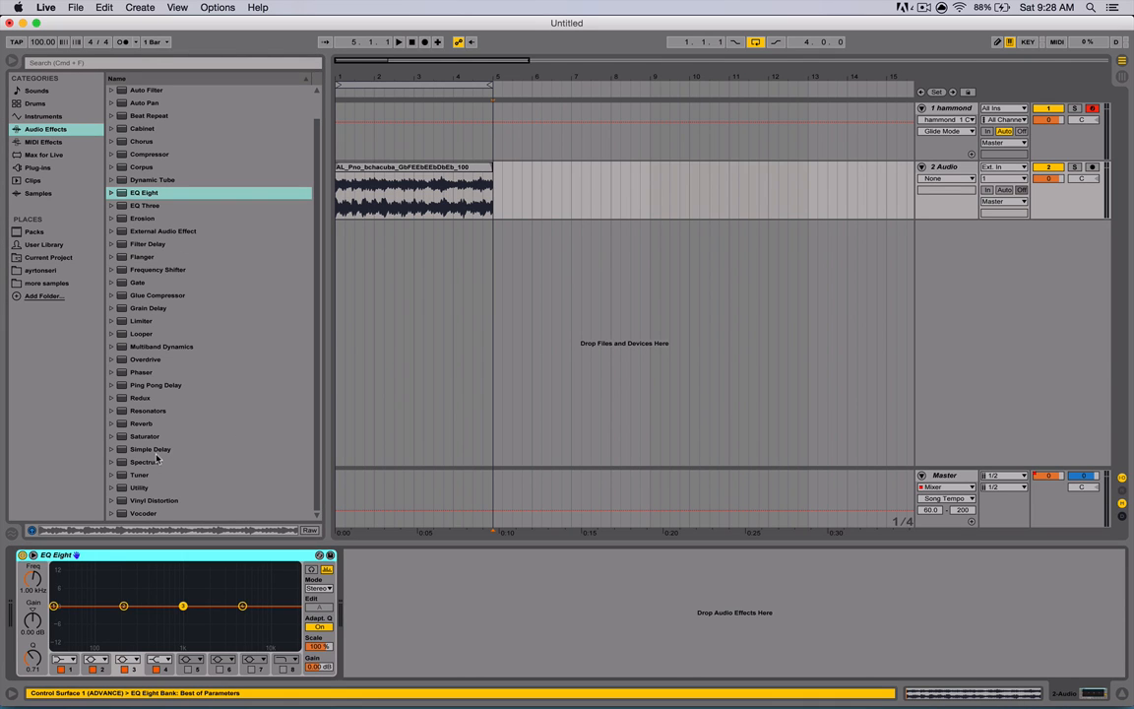
{"action": "scroll", "coordinate": [147, 485], "scroll_direction": "up", "scroll_amount": 2}
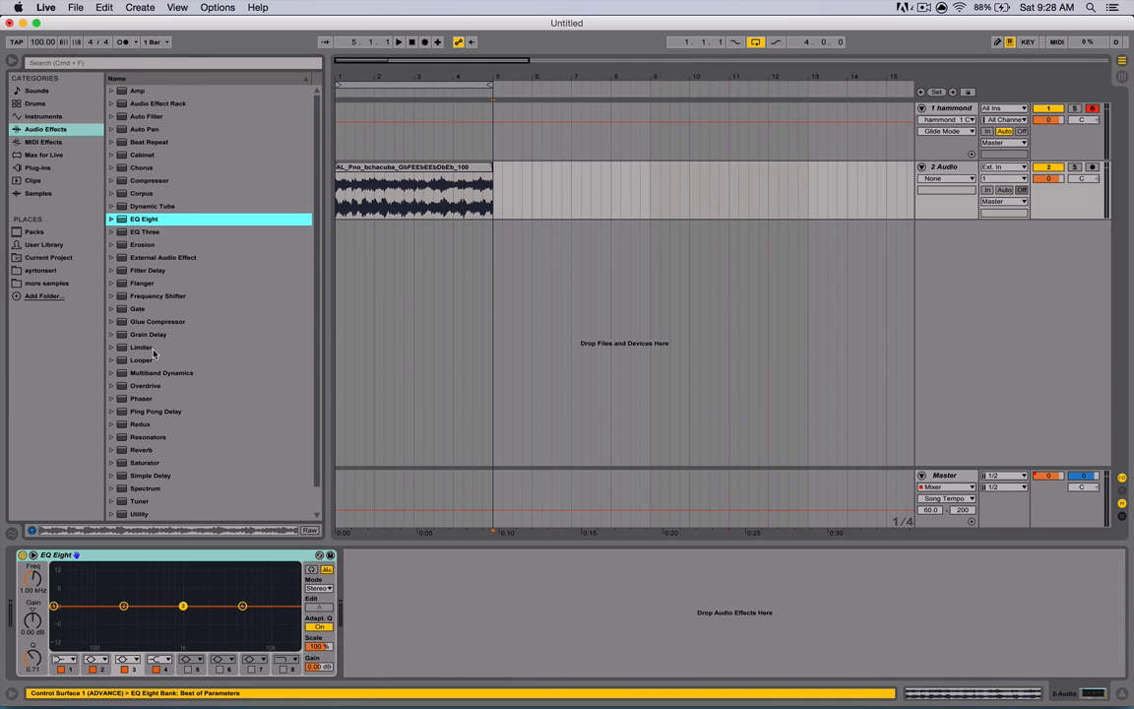
{"action": "left_click_drag", "start_coordinate": [140, 450], "coordinate": [431, 610]}
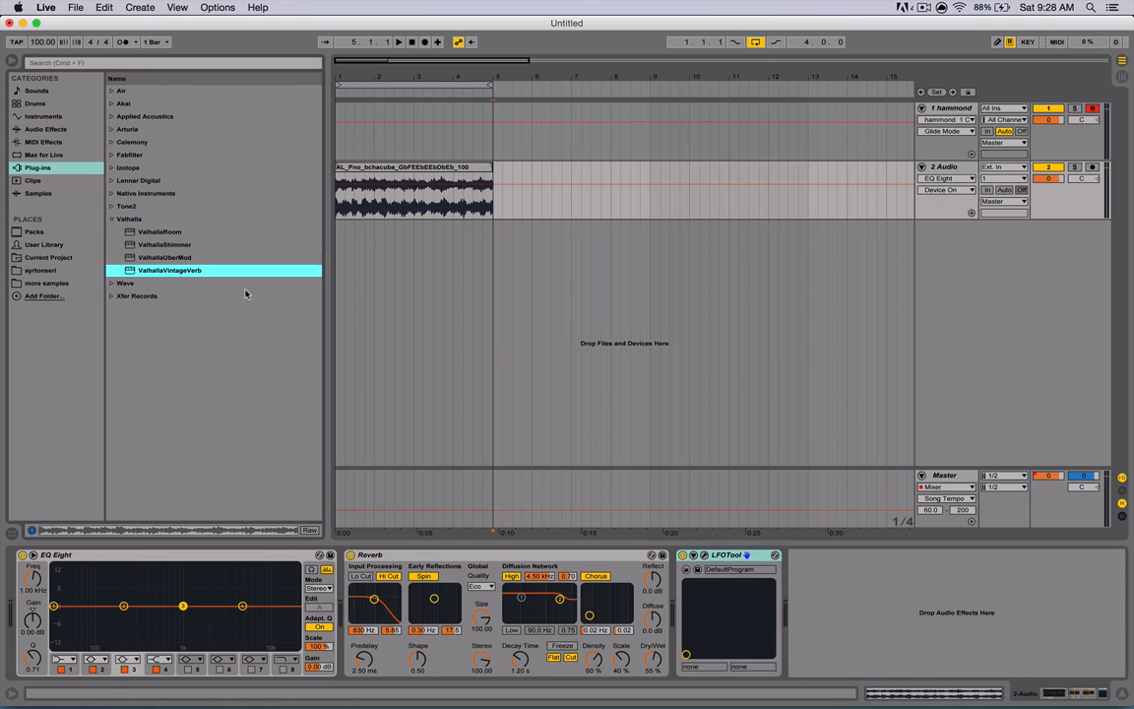
- Load the LFOTool plug-in from Xfer Records onto the audio track, closing the plug-in windows that open
{"action": "left_click_drag", "start_coordinate": [245, 292], "coordinate": [832, 576]}
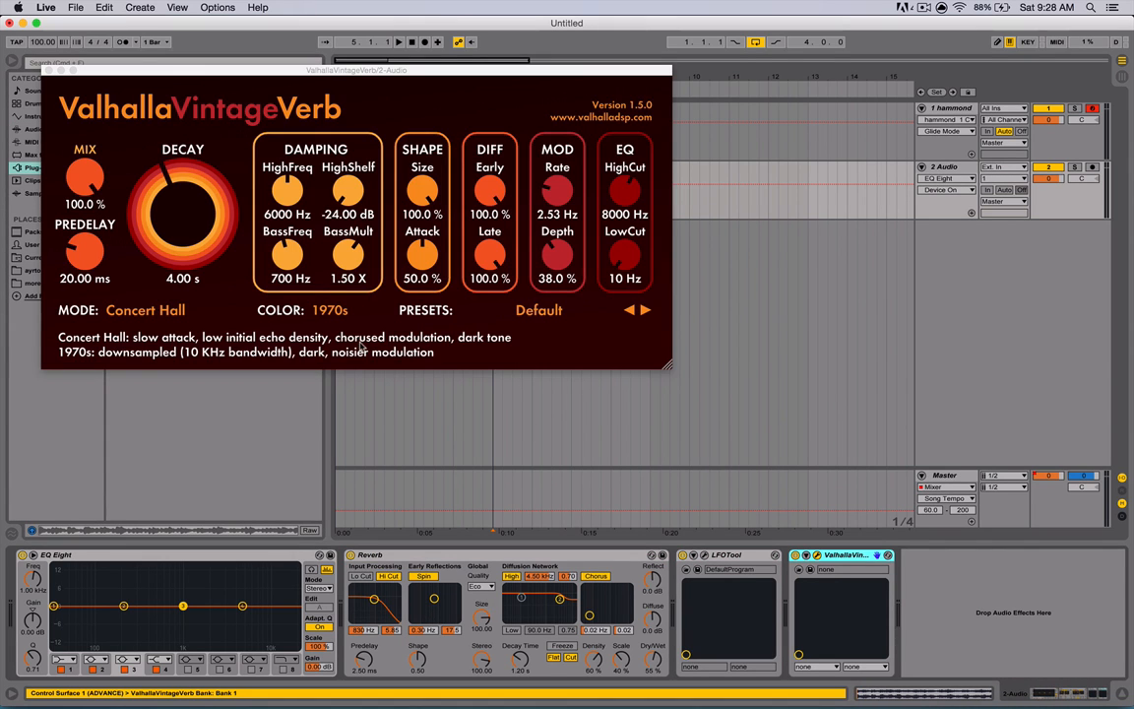
{"action": "left_click", "coordinate": [47, 70]}
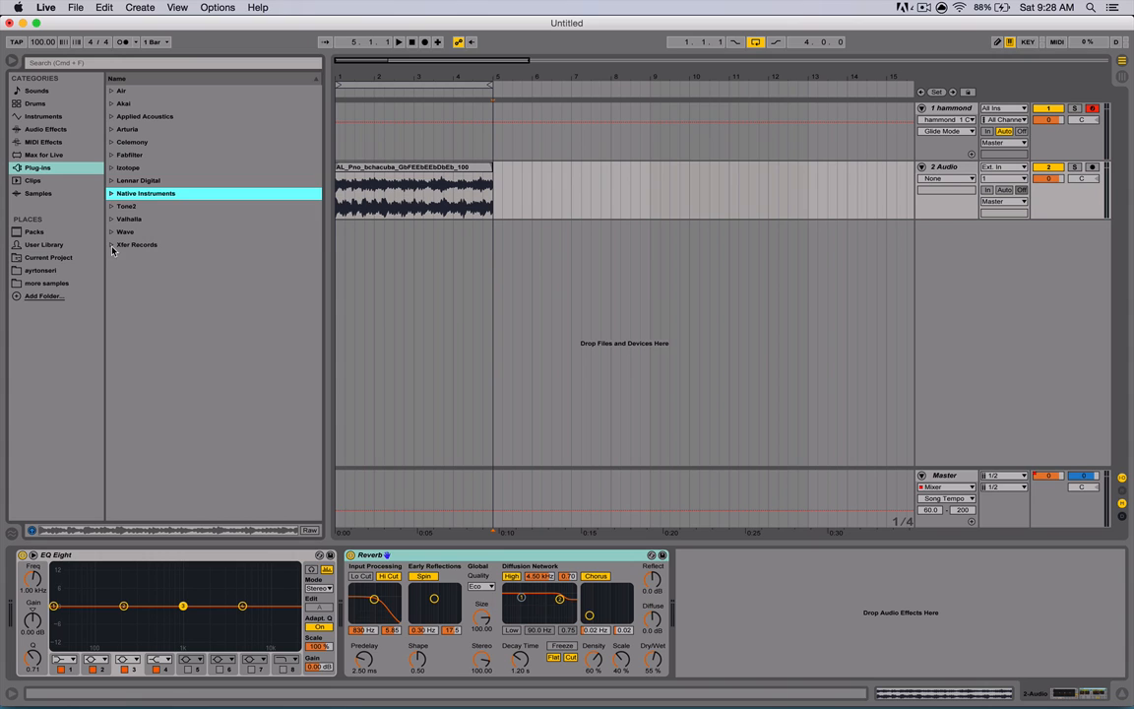
{"action": "left_click", "coordinate": [112, 246]}
{"action": "double_click", "coordinate": [148, 272]}
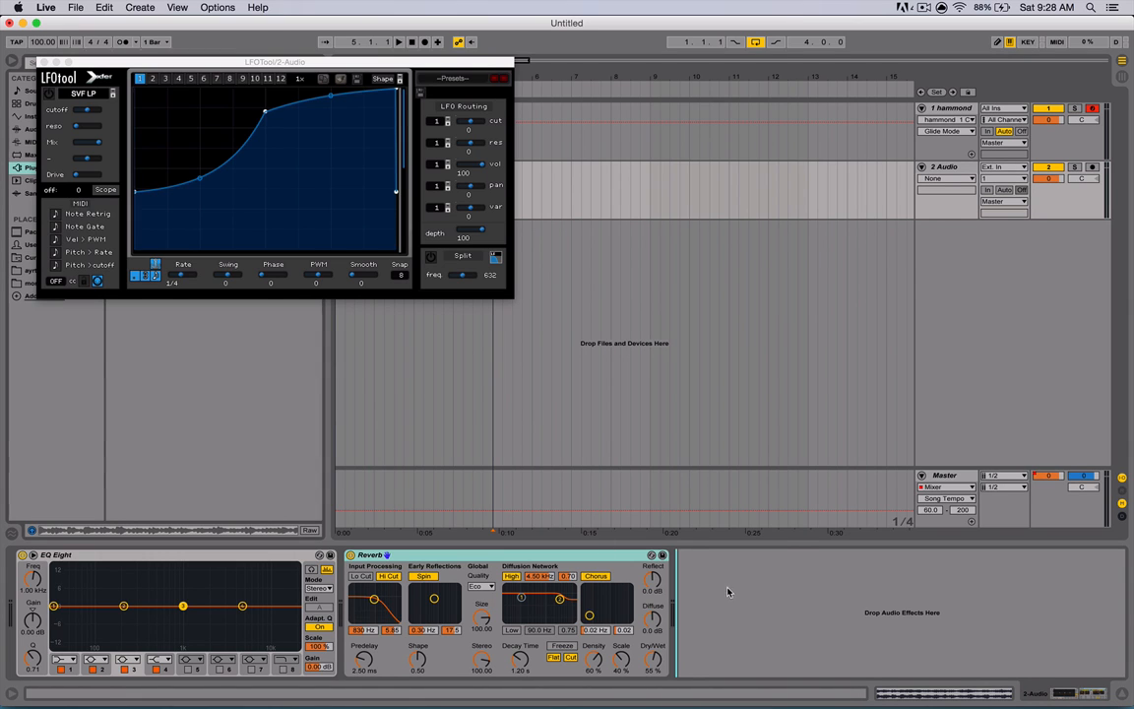
{"action": "left_click", "coordinate": [41, 61]}
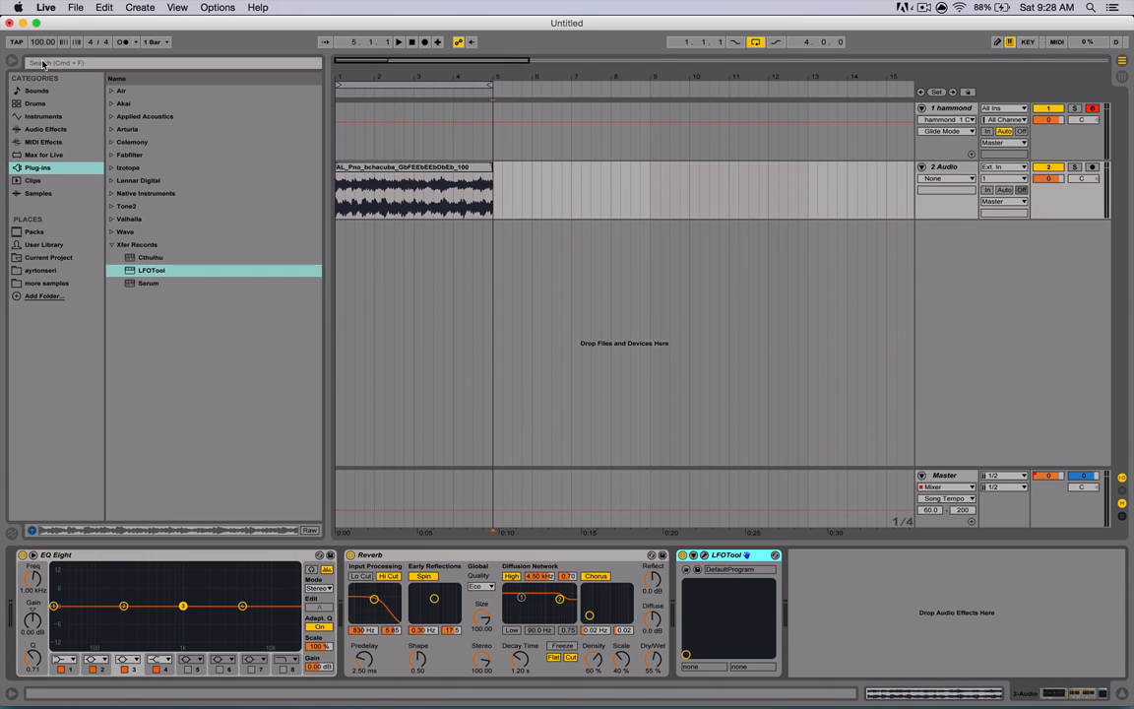
- Toggle the LFOTool and EQ Eight devices off and on, and show and hide LFOTool's plug-in window
{"action": "left_click", "coordinate": [683, 555]}
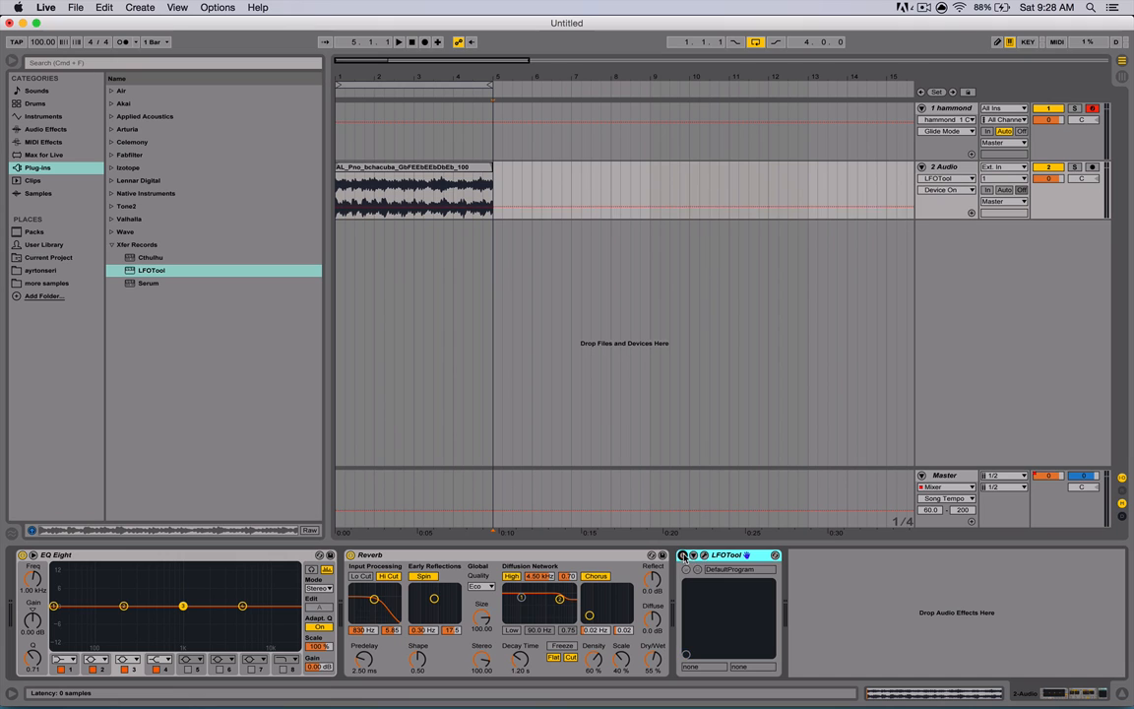
{"action": "left_click", "coordinate": [683, 555]}
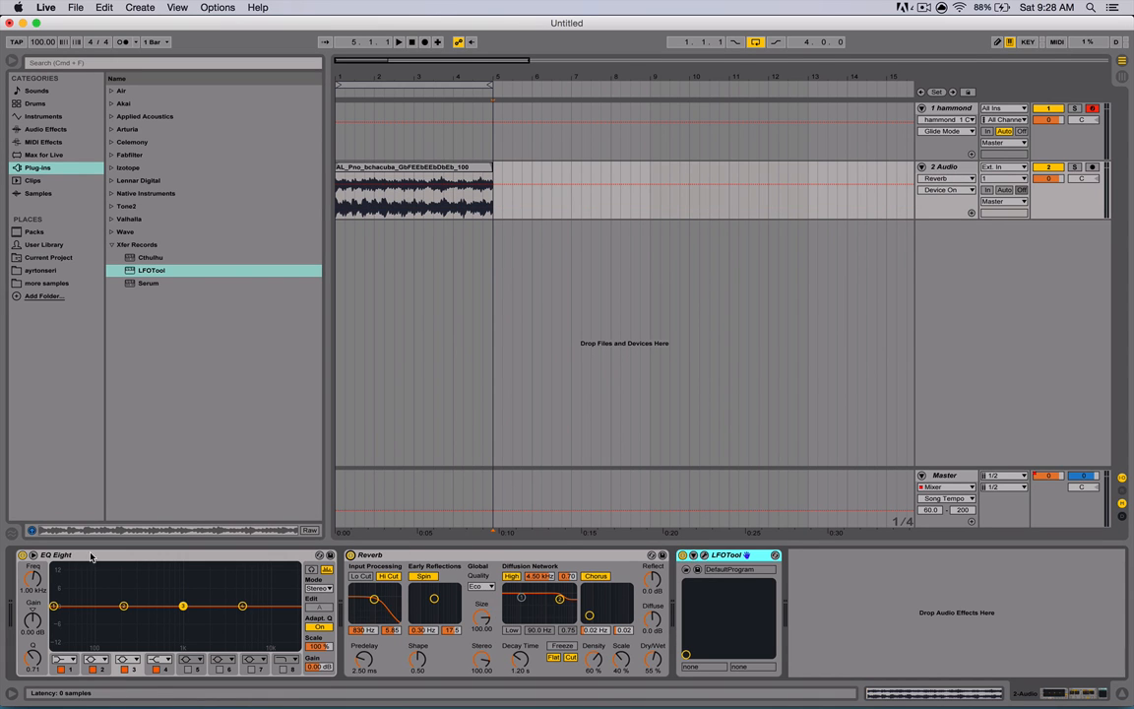
{"action": "left_click", "coordinate": [21, 556]}
{"action": "left_click", "coordinate": [22, 555]}
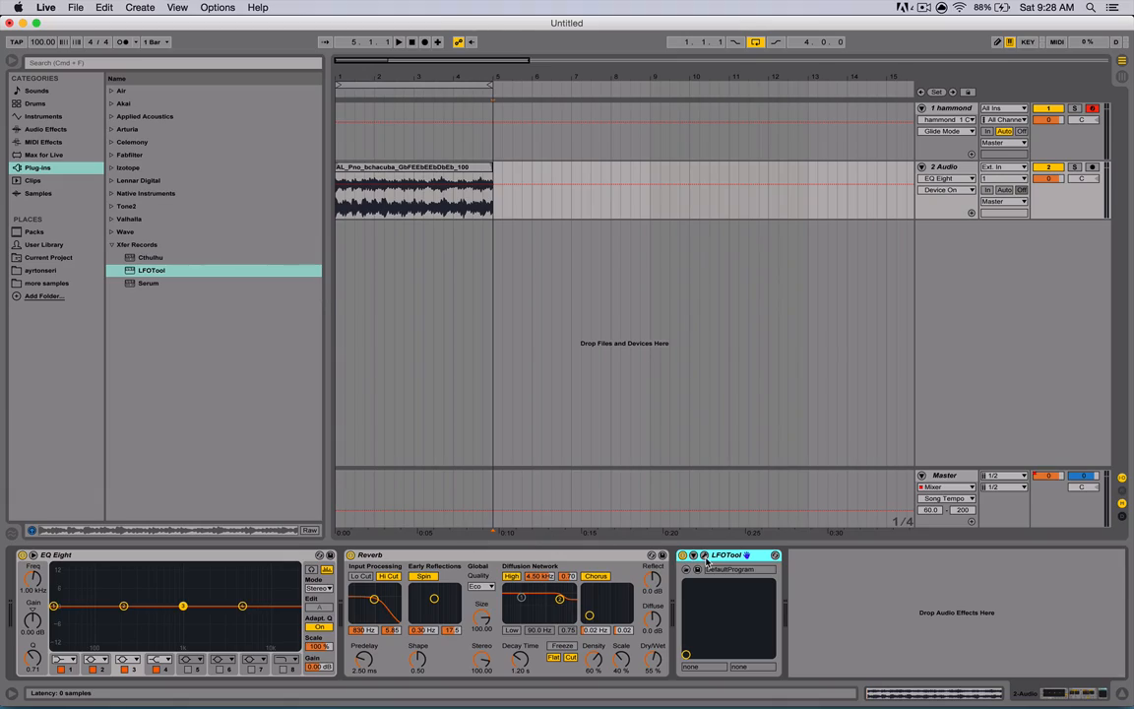
{"action": "left_click", "coordinate": [704, 556]}
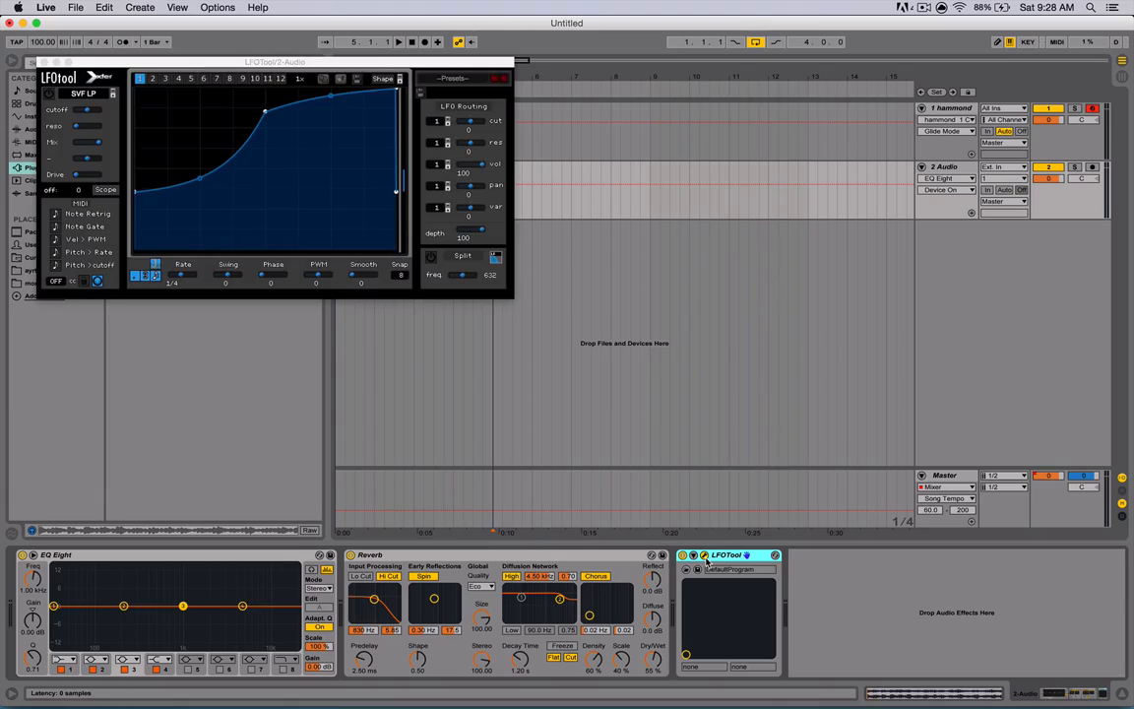
{"action": "left_click", "coordinate": [704, 556]}
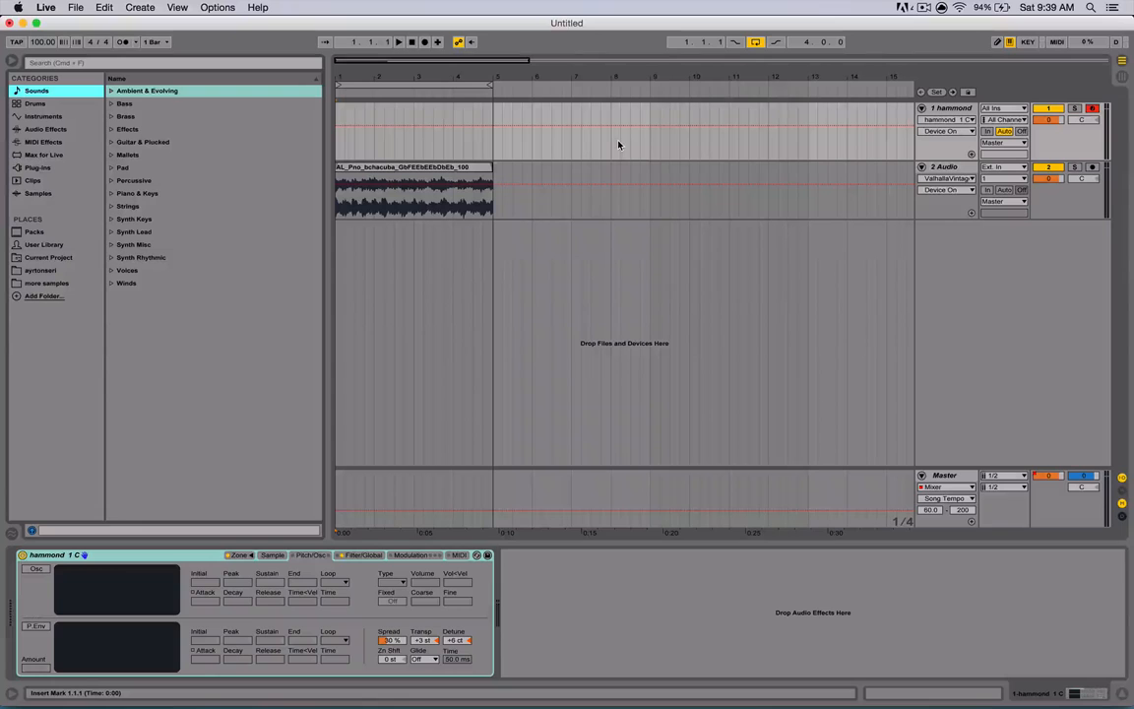
- Load the Arpeggiator and Note Length MIDI effects onto the hammond track
{"action": "left_click", "coordinate": [38, 143]}
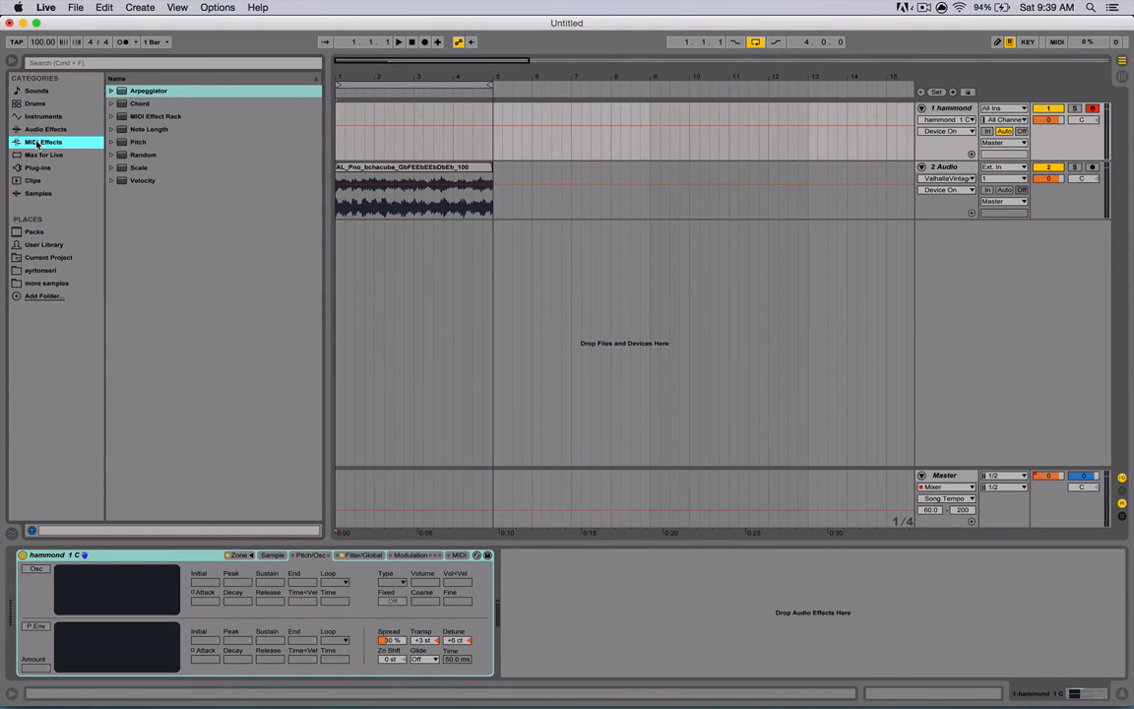
{"action": "left_click", "coordinate": [149, 94]}
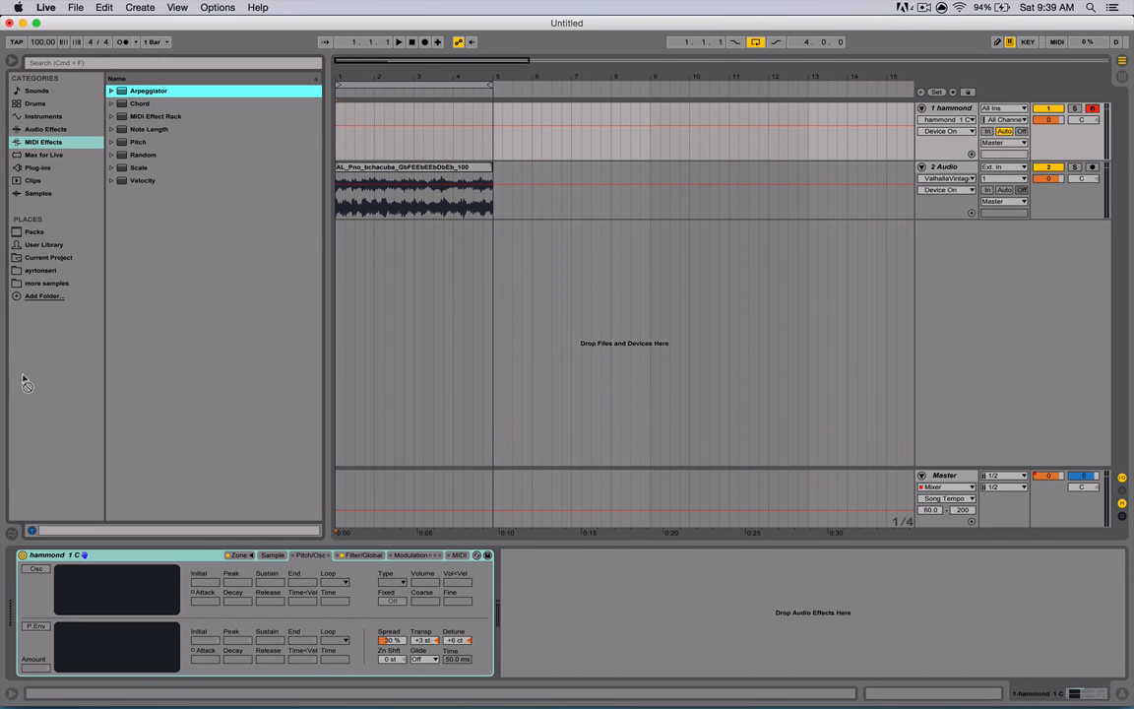
{"action": "key", "text": "Return"}
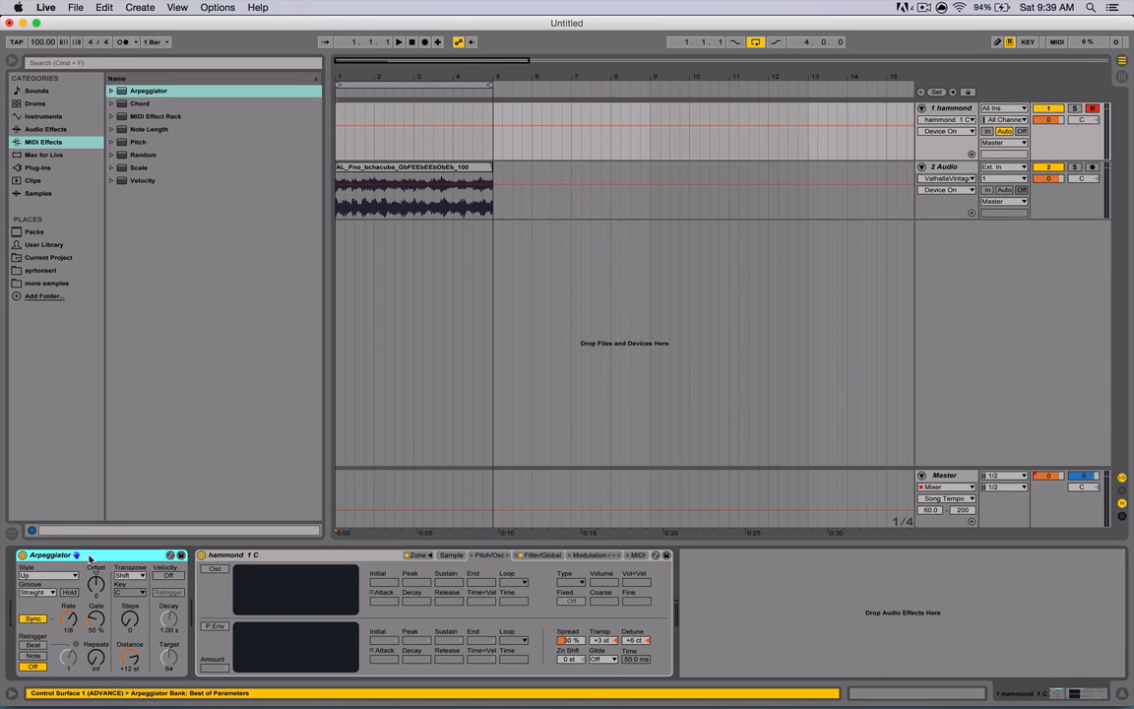
{"action": "left_click", "coordinate": [153, 131]}
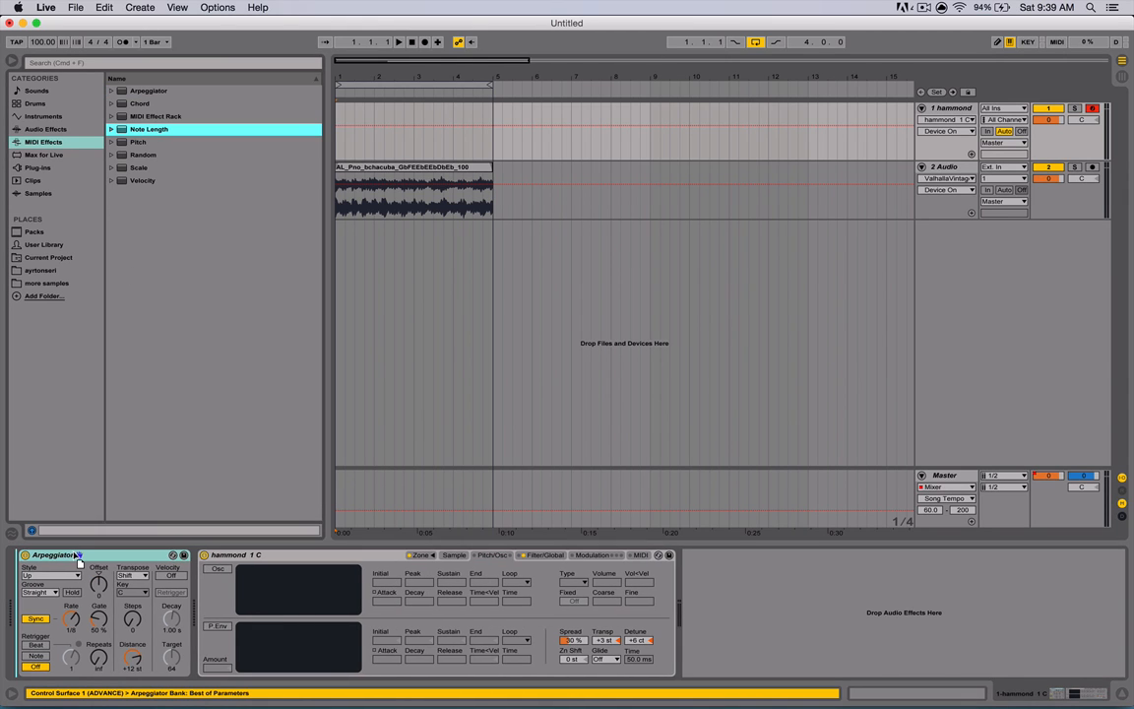
{"action": "key", "text": "Return"}
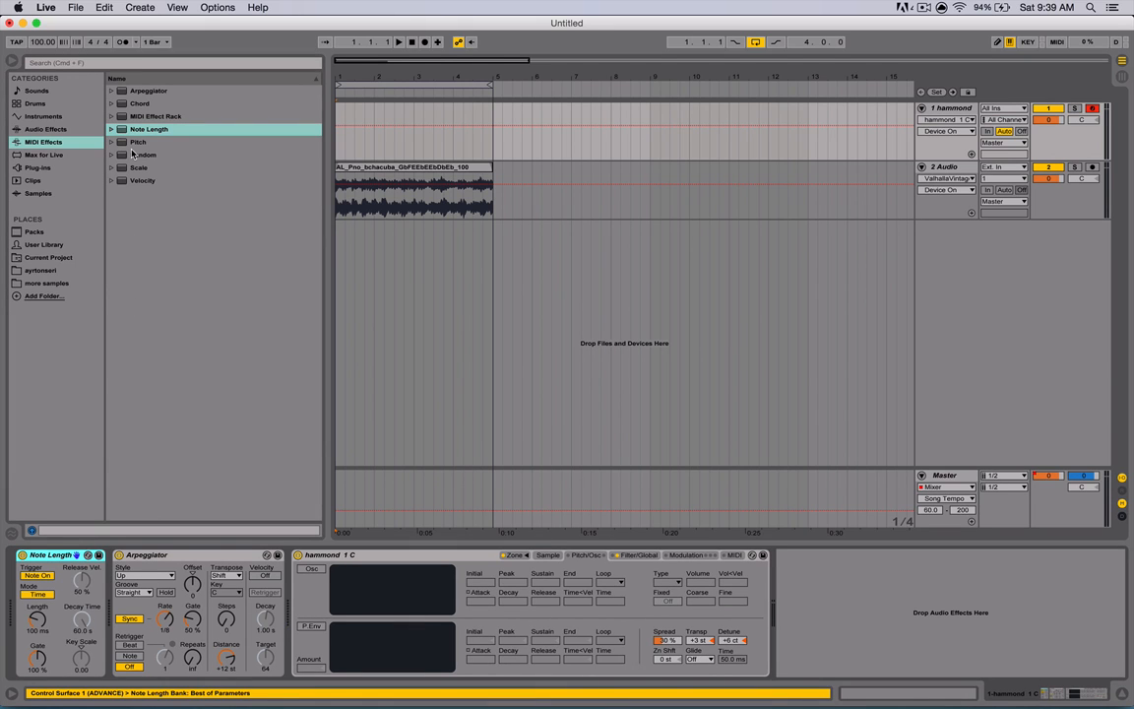
- Add the Scale MIDI effect to the hammond track's chain
{"action": "left_click_drag", "start_coordinate": [120, 167], "coordinate": [292, 588]}
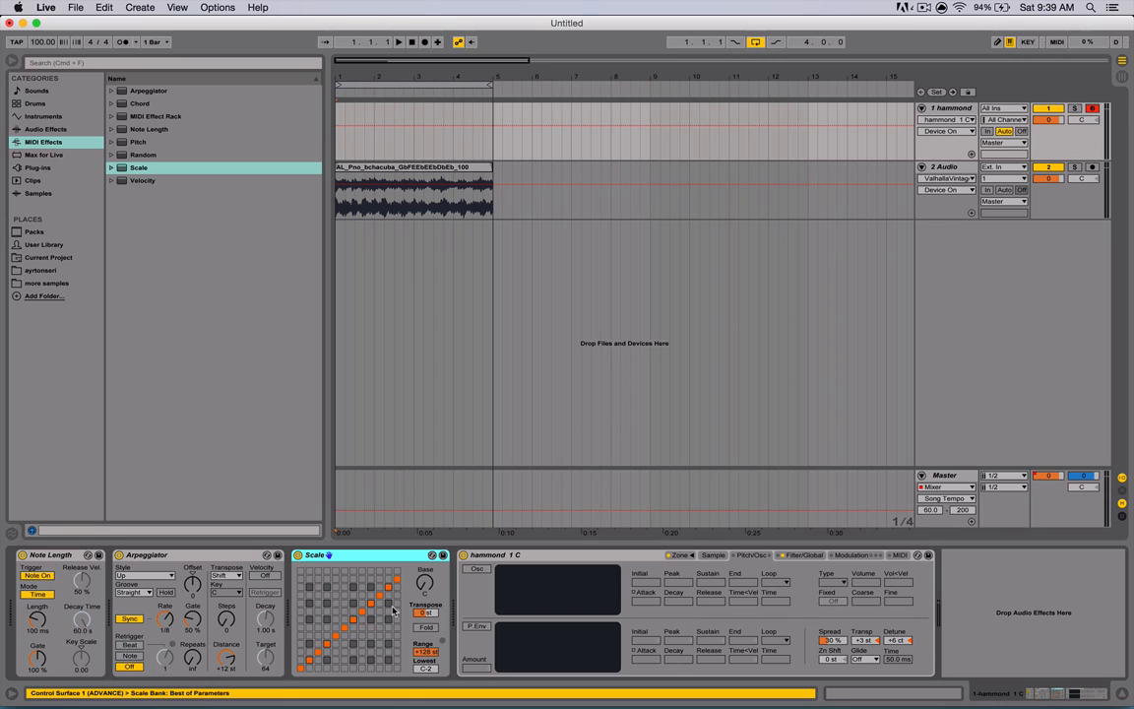
{"action": "left_click", "coordinate": [113, 156]}
{"action": "left_click", "coordinate": [113, 156]}
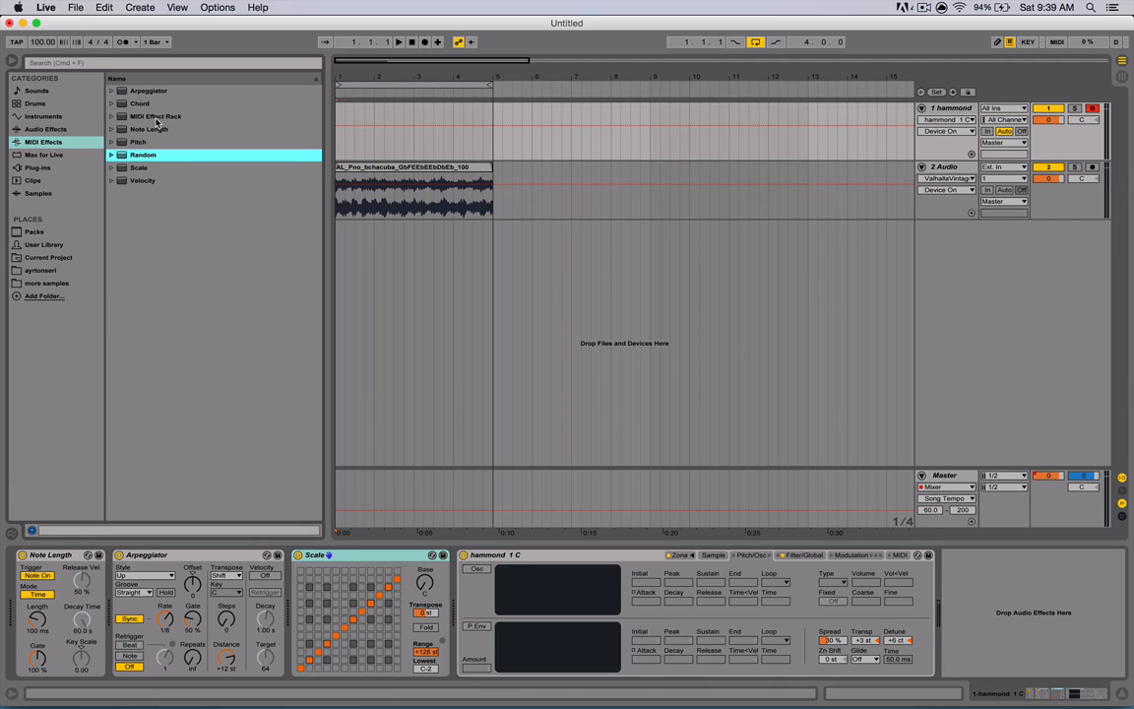
- Delete the Scale device and undo the accidental removal of the Sampler
{"action": "left_click", "coordinate": [371, 558]}
{"action": "key", "text": "Delete"}
{"action": "key", "text": "Delete"}
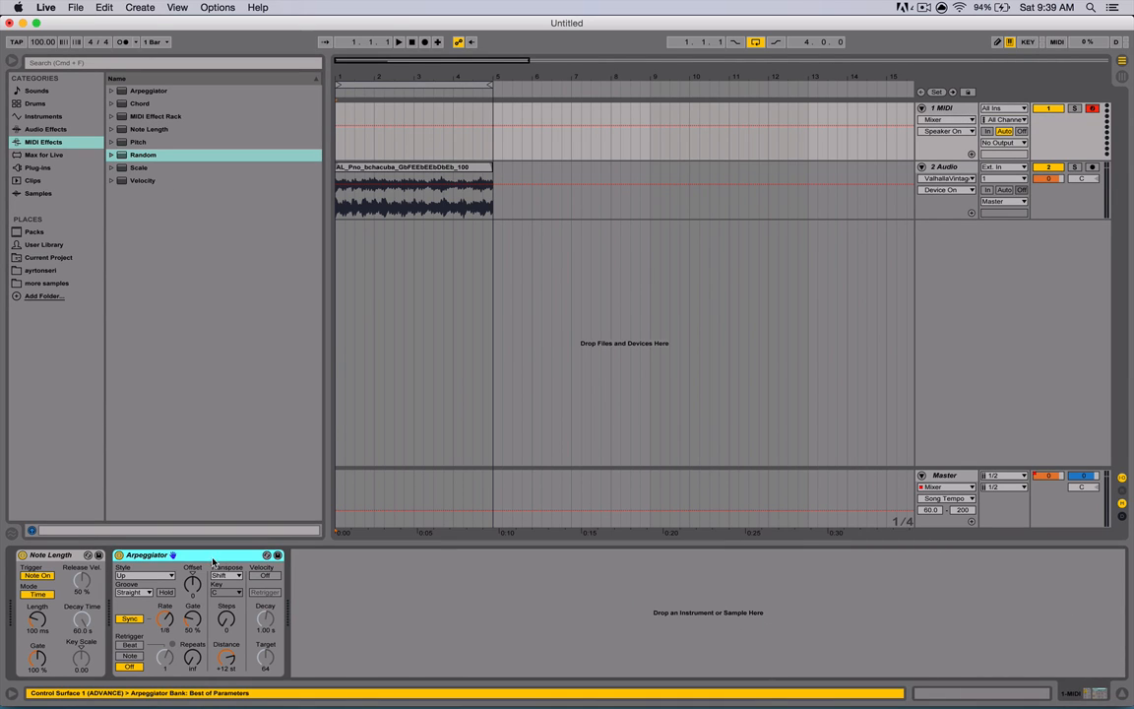
{"action": "key", "text": "super+z"}
- Delete the Arpeggiator and Note Length devices from the hammond track
{"action": "left_click", "coordinate": [211, 552]}
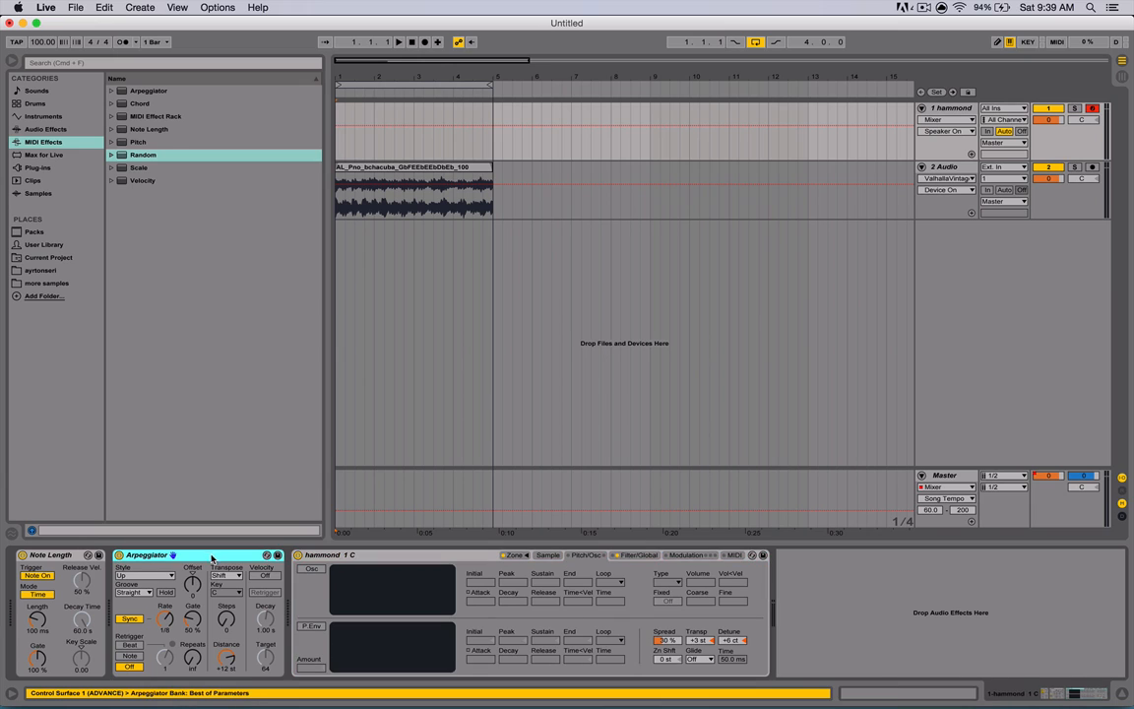
{"action": "key", "text": "Delete"}
{"action": "left_click", "coordinate": [51, 565]}
{"action": "key", "text": "Delete"}
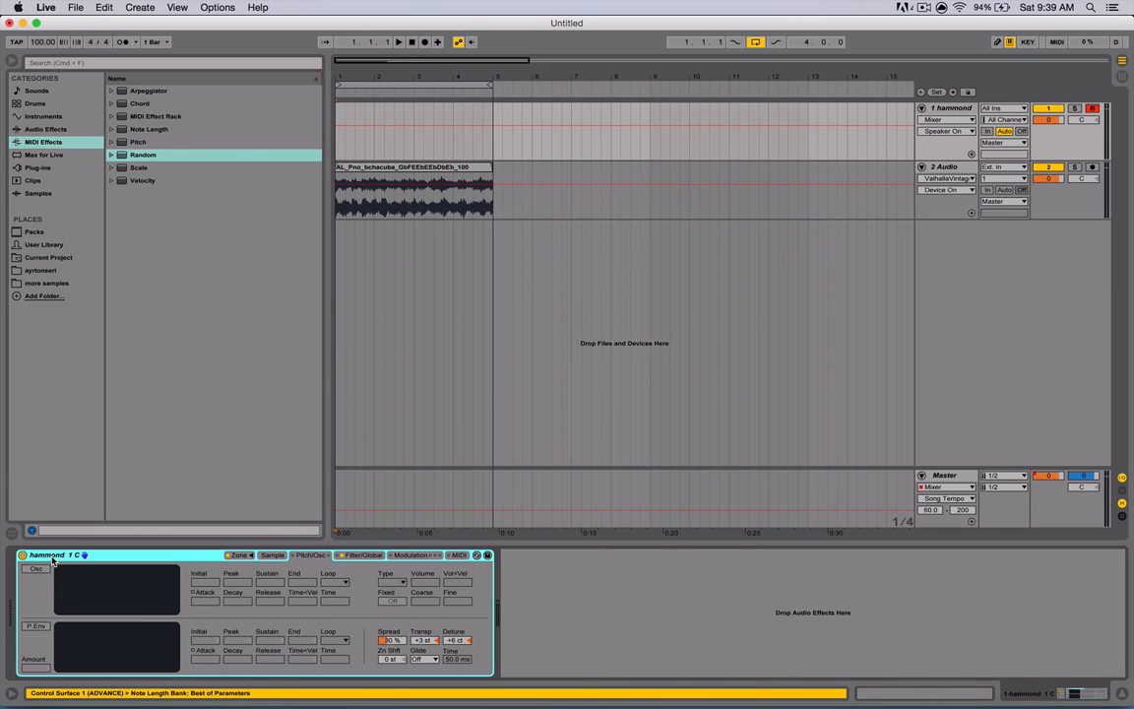
{"action": "left_click", "coordinate": [142, 116]}
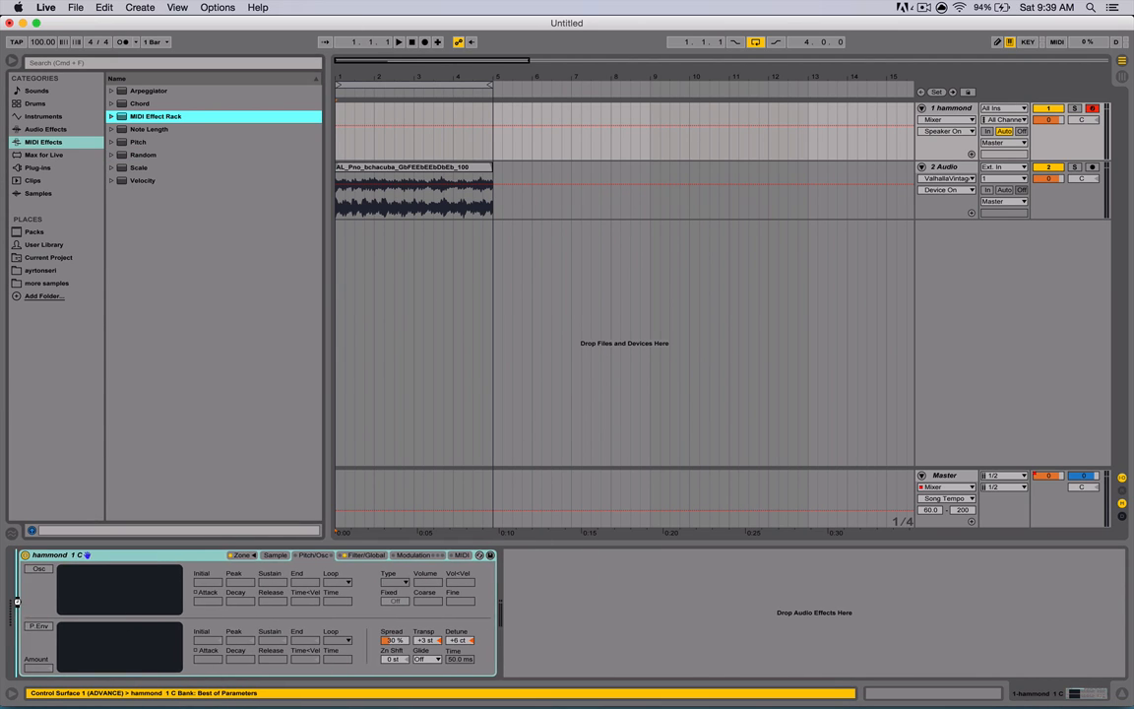
- Build a MIDI Effect Rack on the hammond track containing the Arpeggiator and Note Length devices
{"action": "left_click_drag", "start_coordinate": [17, 602], "coordinate": [31, 603]}
{"action": "double_click", "coordinate": [135, 91]}
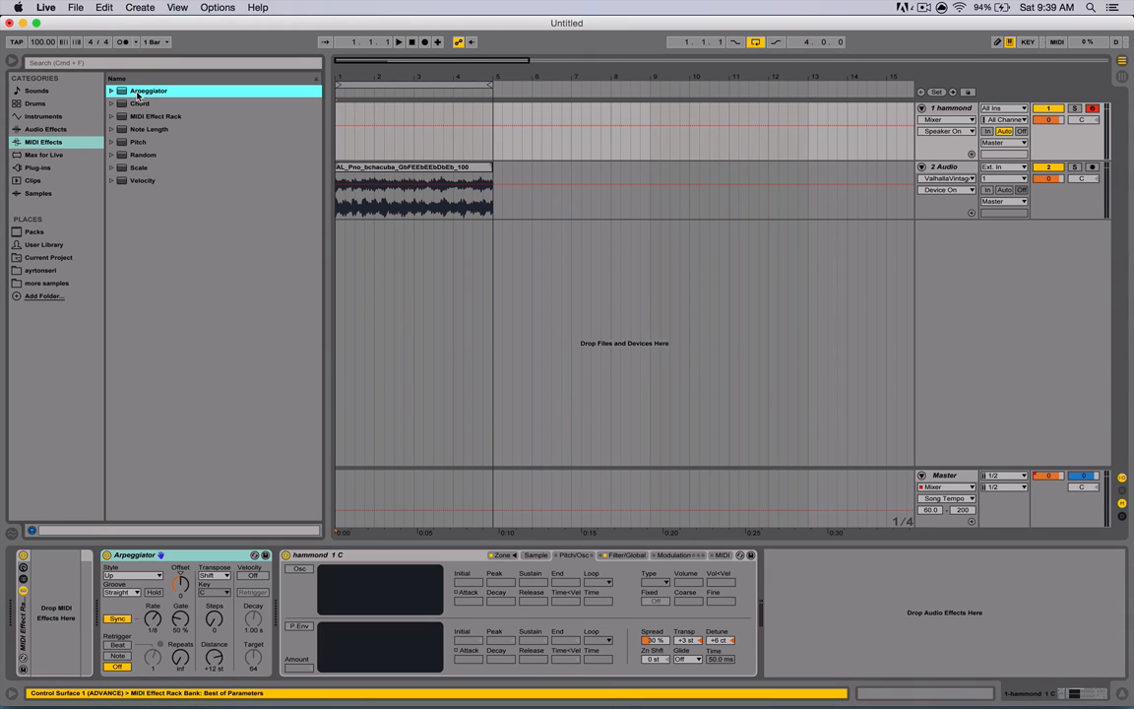
{"action": "left_click_drag", "start_coordinate": [169, 558], "coordinate": [58, 578]}
{"action": "double_click", "coordinate": [148, 129]}
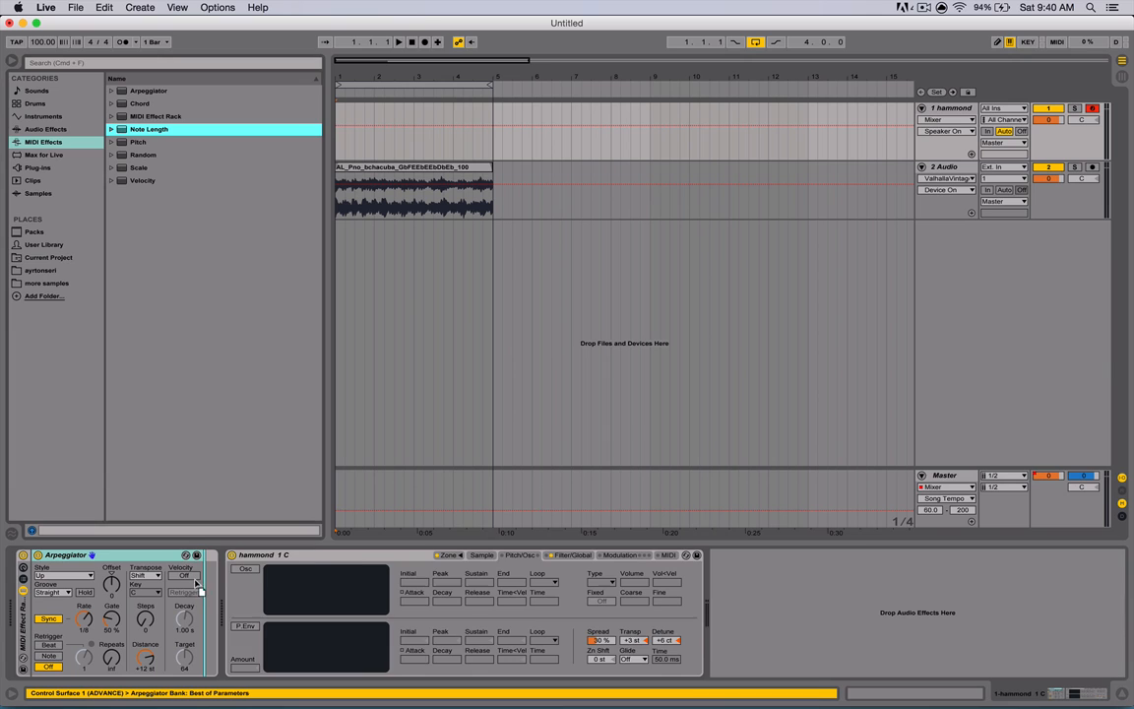
{"action": "left_click_drag", "start_coordinate": [144, 158], "coordinate": [334, 560]}
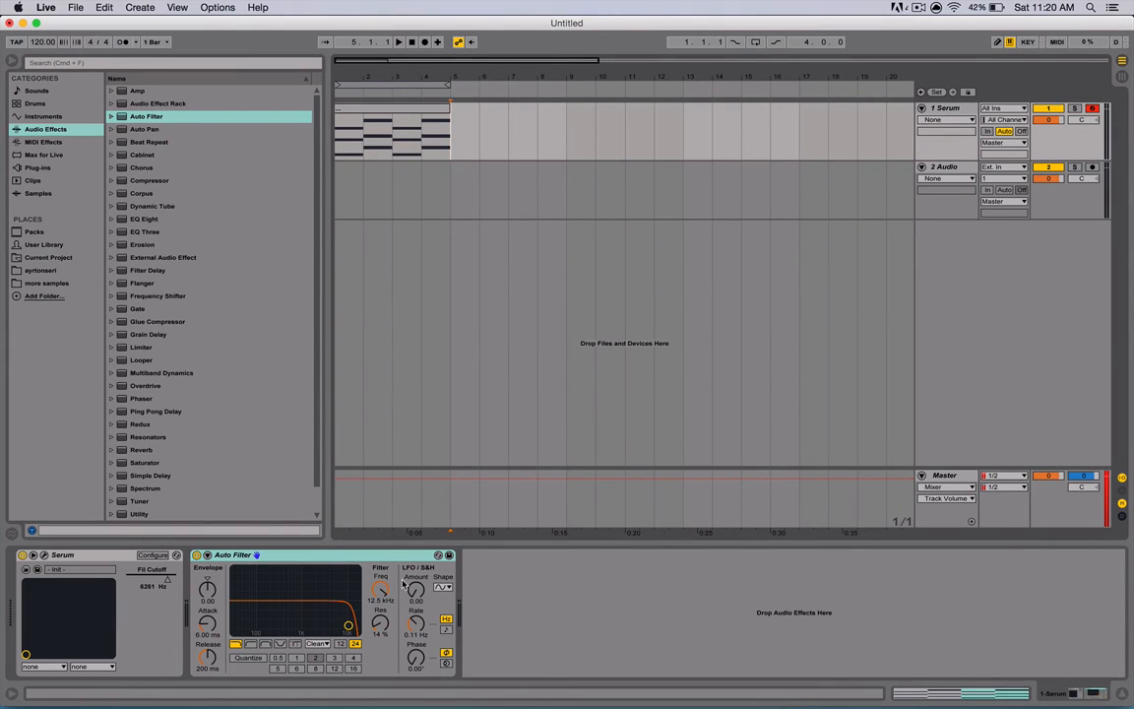
- Draw a falling Auto Filter frequency automation envelope on the Serum track and play it back
{"action": "left_click_drag", "start_coordinate": [392, 596], "coordinate": [392, 621]}
{"action": "mouse_move", "coordinate": [380, 590]}
{"action": "left_mouse_down"}
{"action": "mouse_move", "coordinate": [380, 614]}
{"action": "mouse_move", "coordinate": [385, 566]}
{"action": "left_mouse_up"}
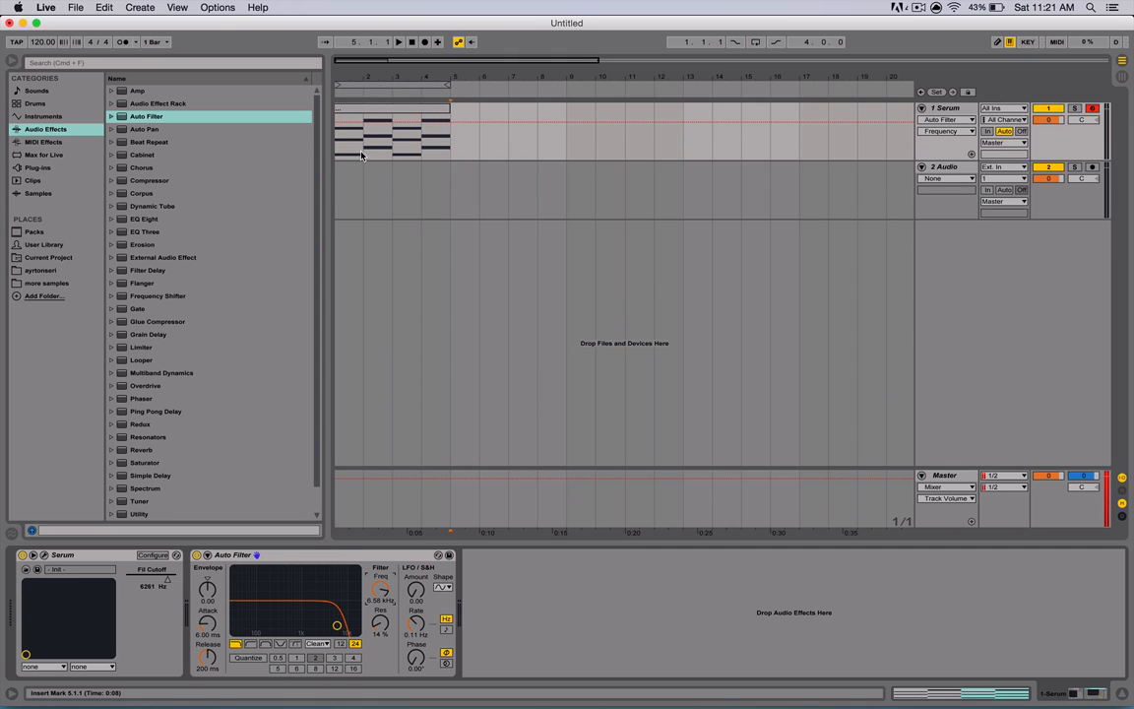
{"action": "mouse_move", "coordinate": [338, 133]}
{"action": "left_mouse_down"}
{"action": "mouse_move", "coordinate": [364, 133]}
{"action": "mouse_move", "coordinate": [336, 150]}
{"action": "left_mouse_up"}
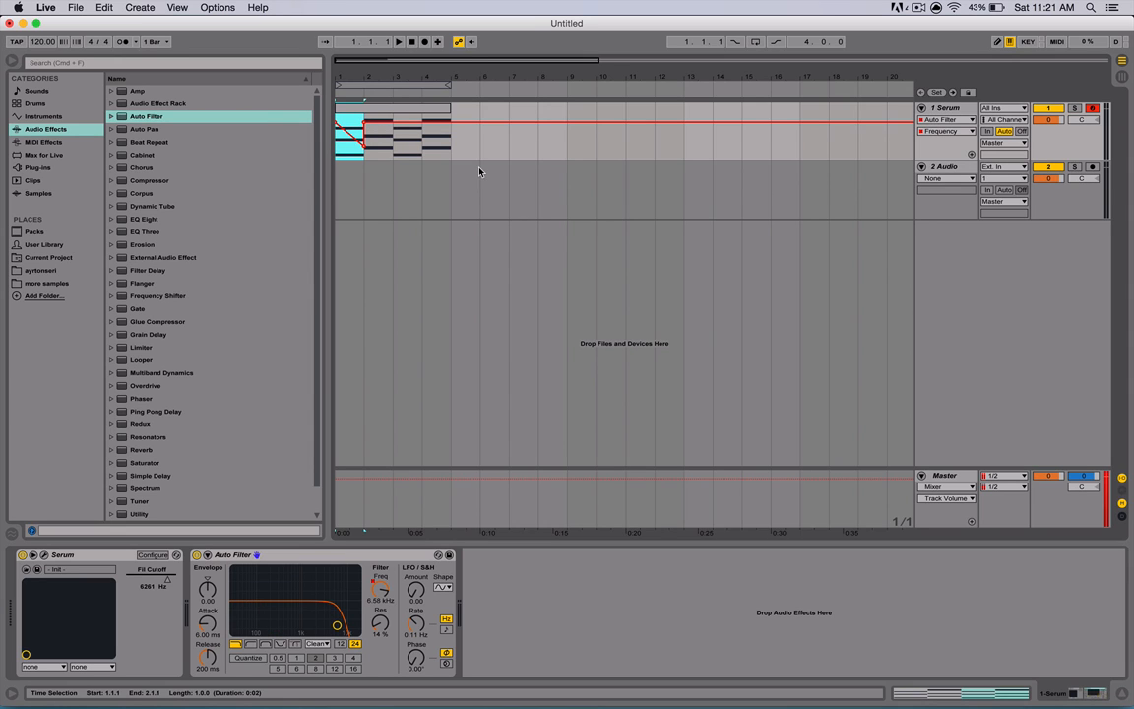
{"action": "left_click", "coordinate": [393, 126]}
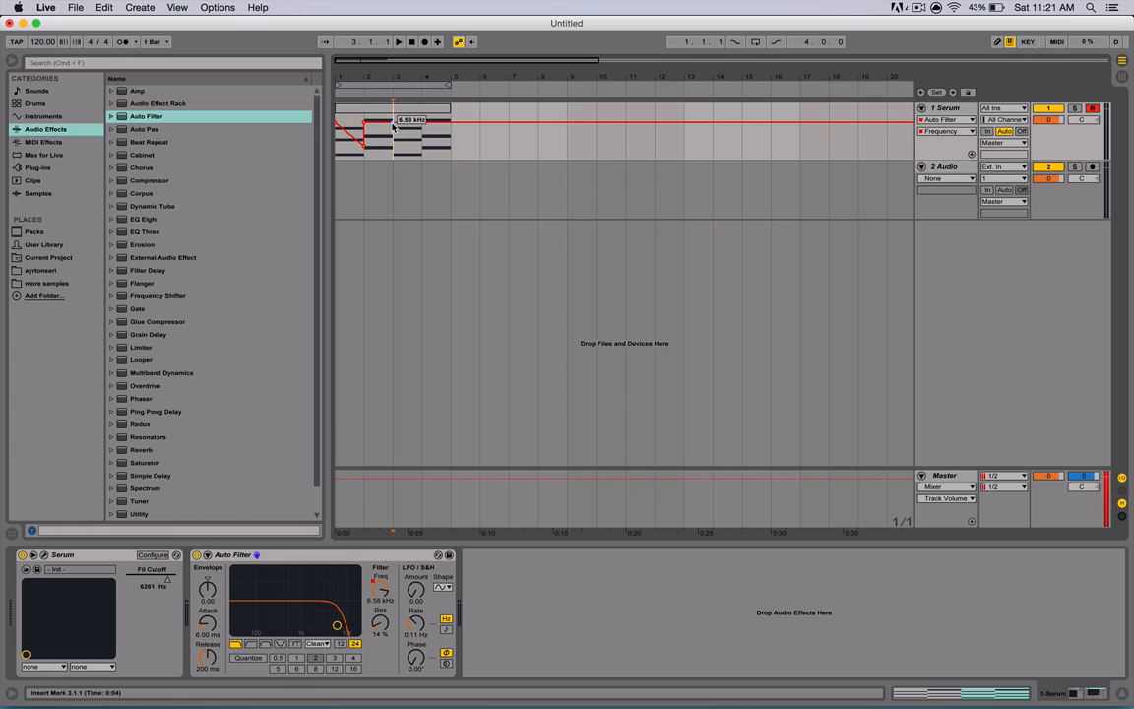
{"action": "key", "text": "space"}
{"action": "key", "text": "super+a"}
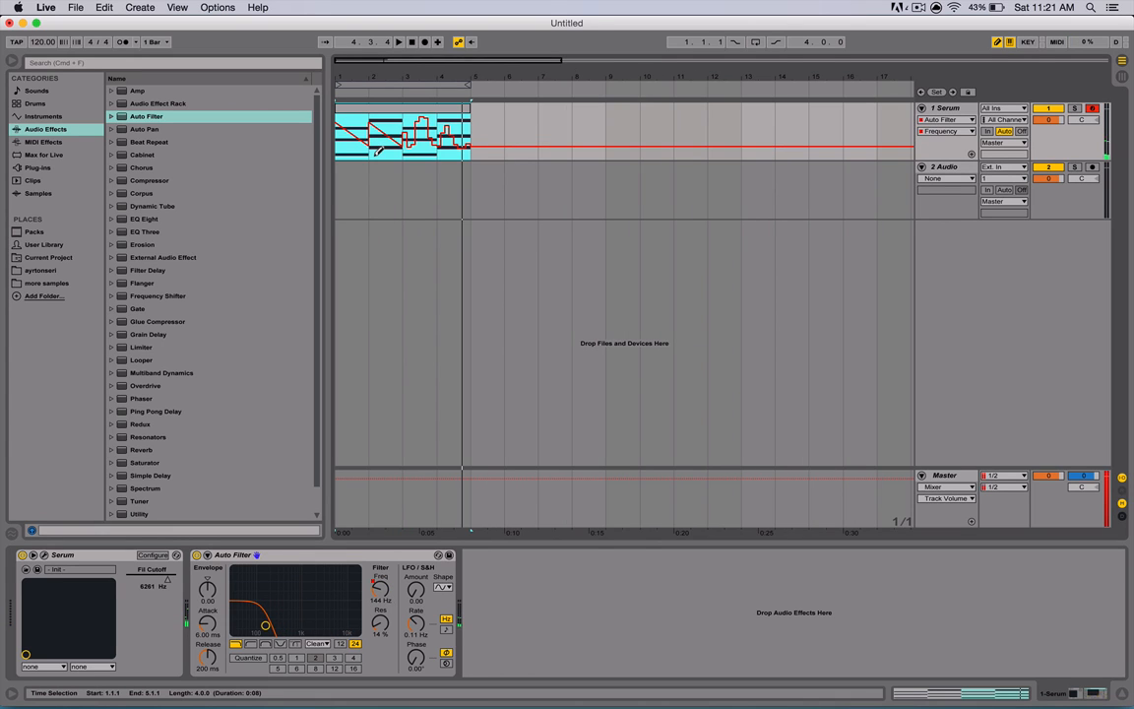
{"action": "left_click", "coordinate": [378, 144]}
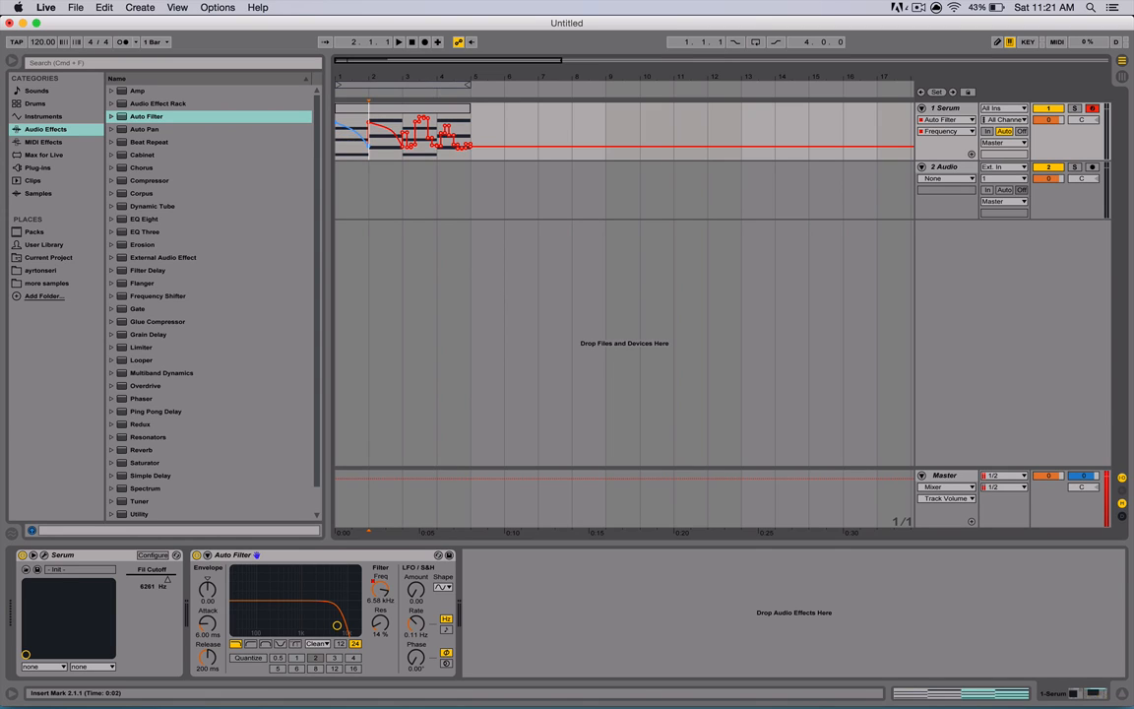
{"action": "left_click", "coordinate": [498, 132]}
- Adjust the Auto Filter resonance and show the Auto Filter Frequency automation lane
{"action": "left_click_drag", "start_coordinate": [379, 622], "coordinate": [379, 630]}
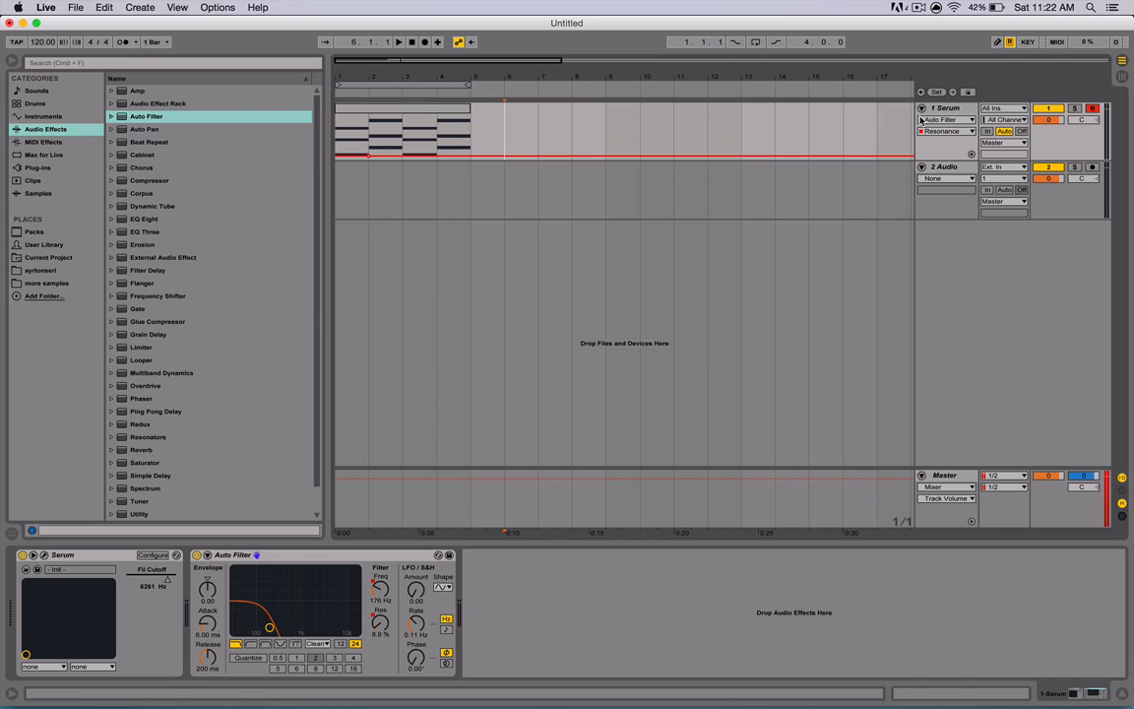
{"action": "left_click", "coordinate": [931, 120]}
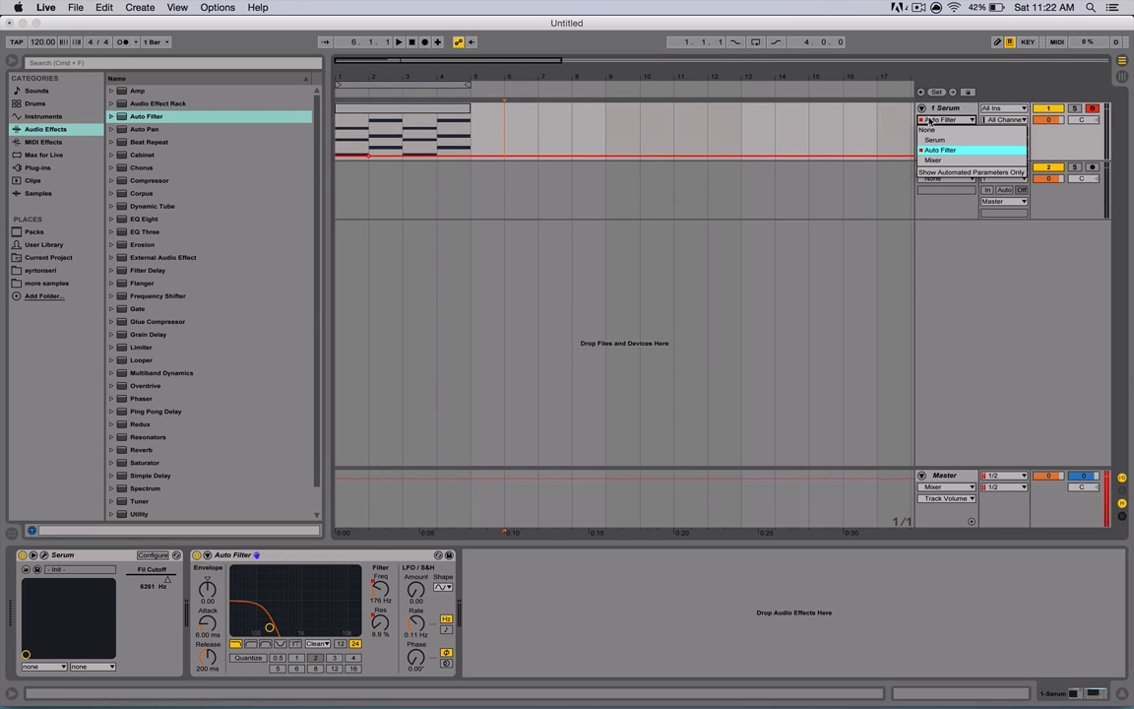
{"action": "left_click", "coordinate": [930, 120]}
{"action": "left_click", "coordinate": [928, 133]}
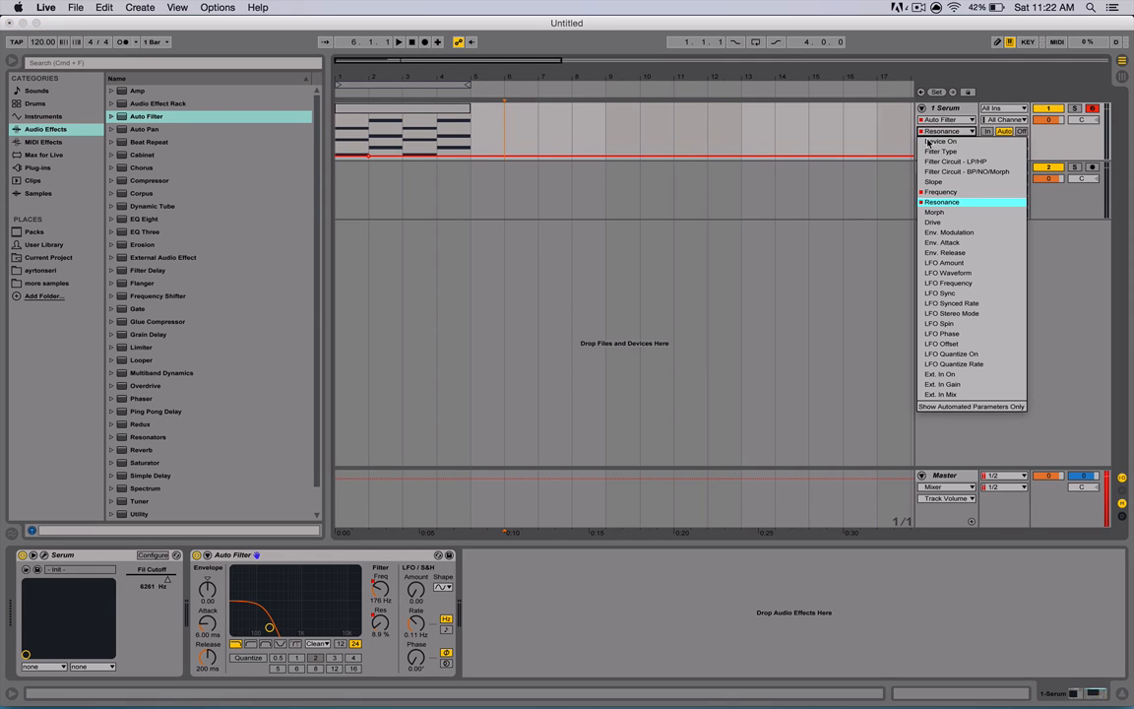
{"action": "left_click", "coordinate": [925, 191]}
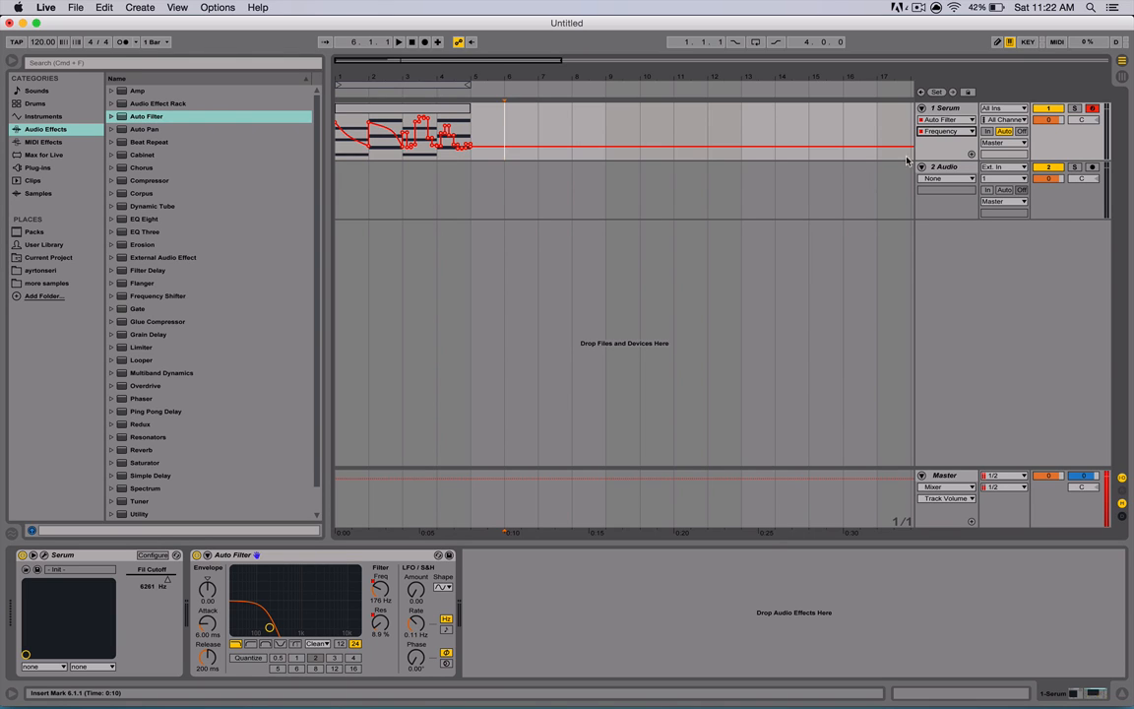
- Clear all envelopes of the Auto Filter on the Serum track
{"action": "right_click", "coordinate": [933, 144]}
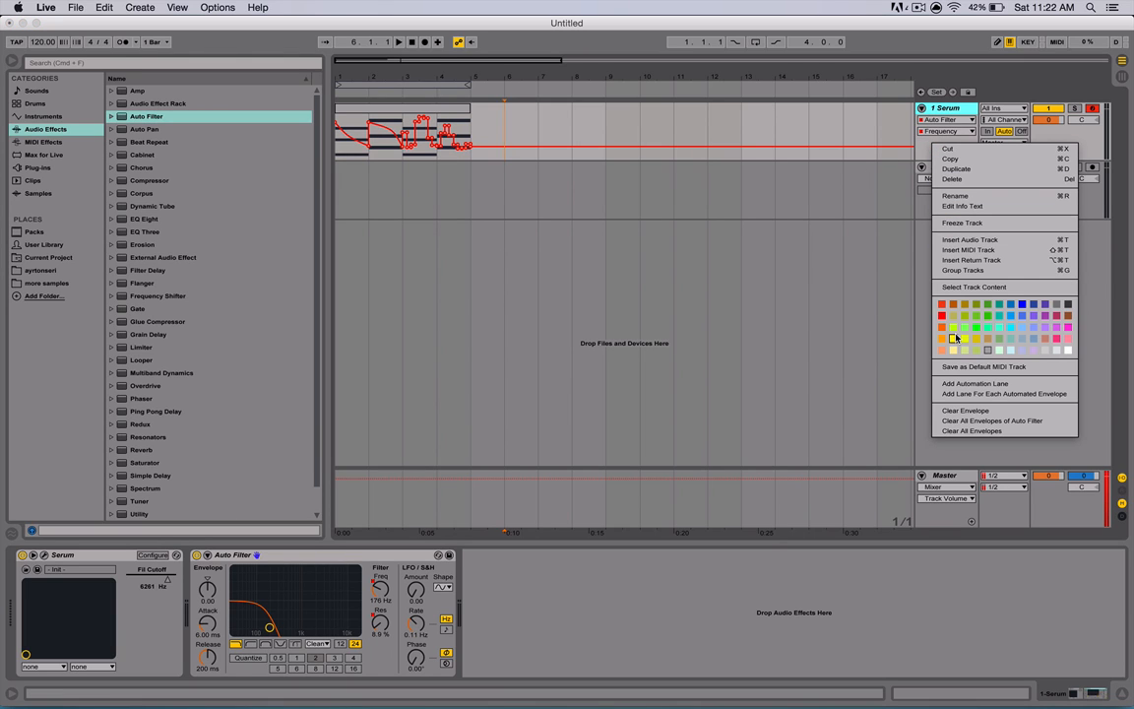
{"action": "left_click", "coordinate": [956, 421]}
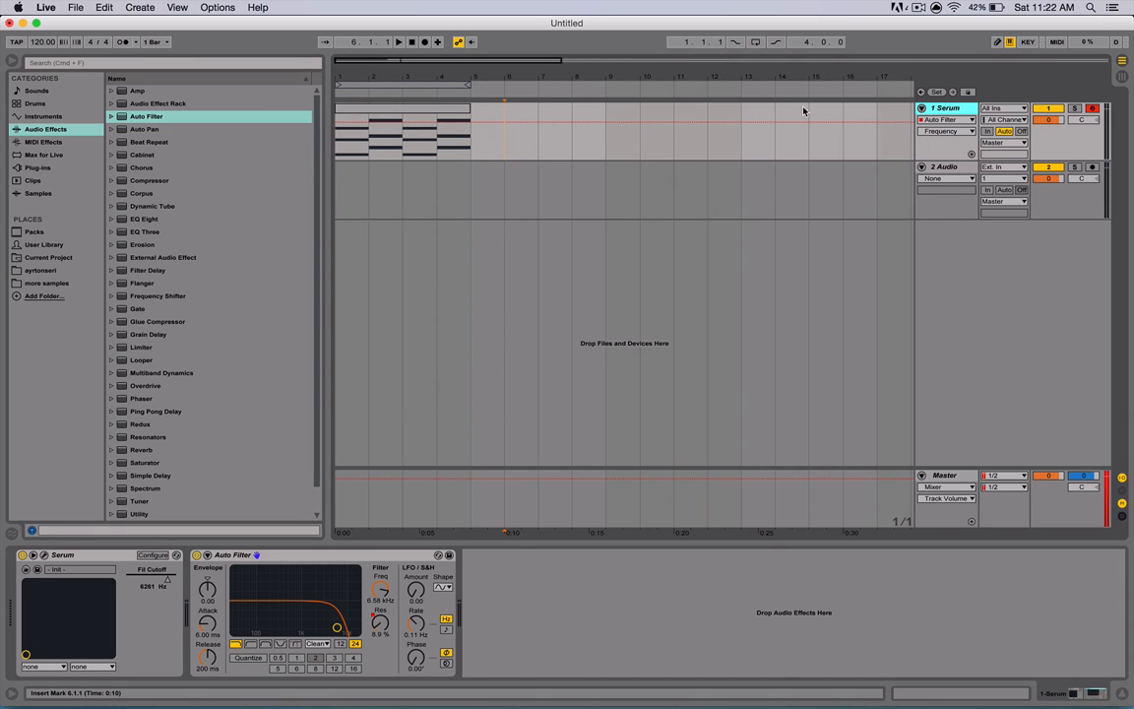
- Switch the automation lane to Auto Filter Resonance and clear its envelope
{"action": "left_click", "coordinate": [932, 135]}
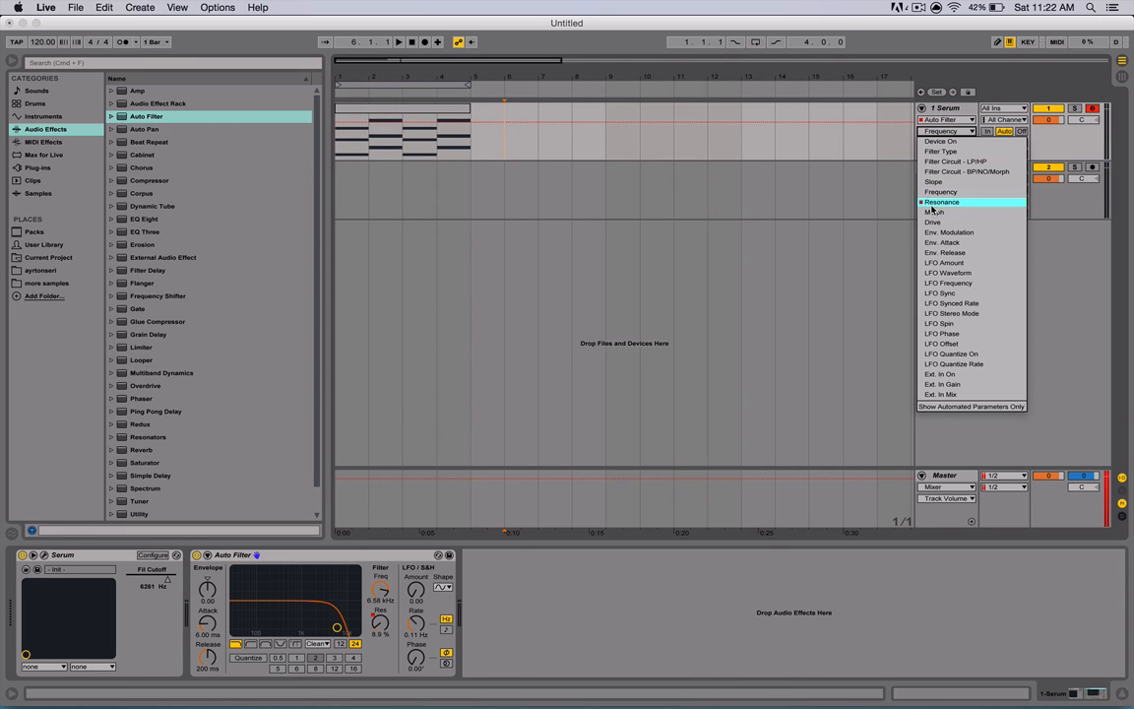
{"action": "left_click", "coordinate": [936, 201]}
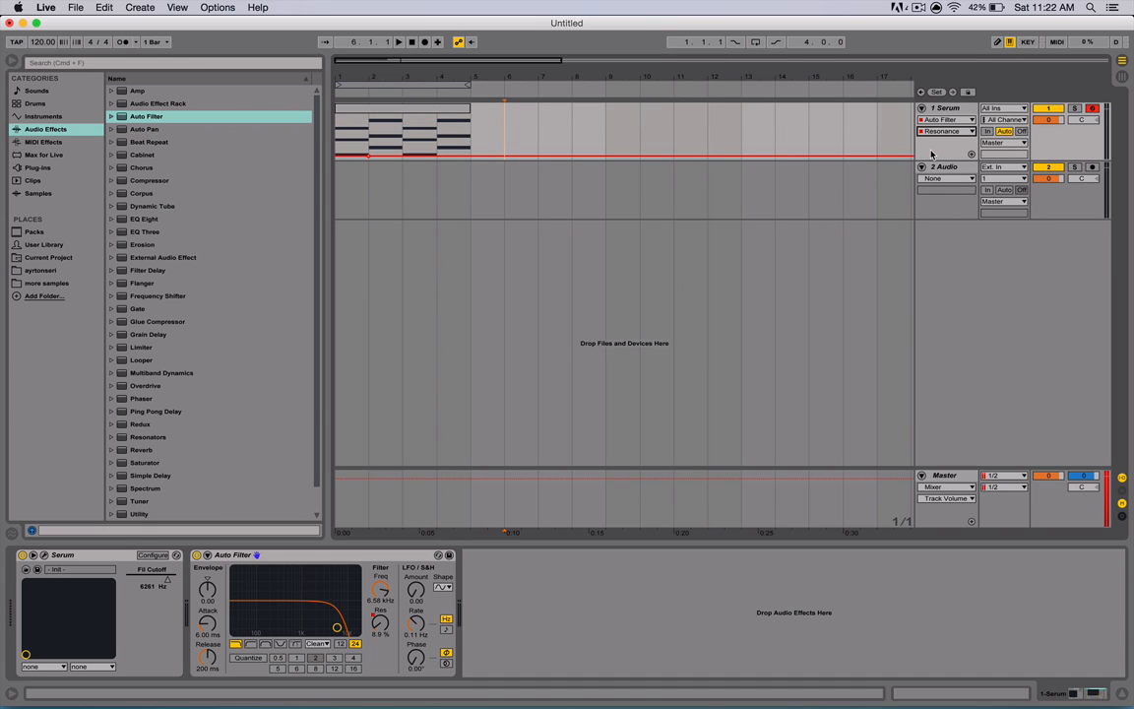
{"action": "right_click", "coordinate": [934, 154]}
{"action": "left_click", "coordinate": [949, 418]}
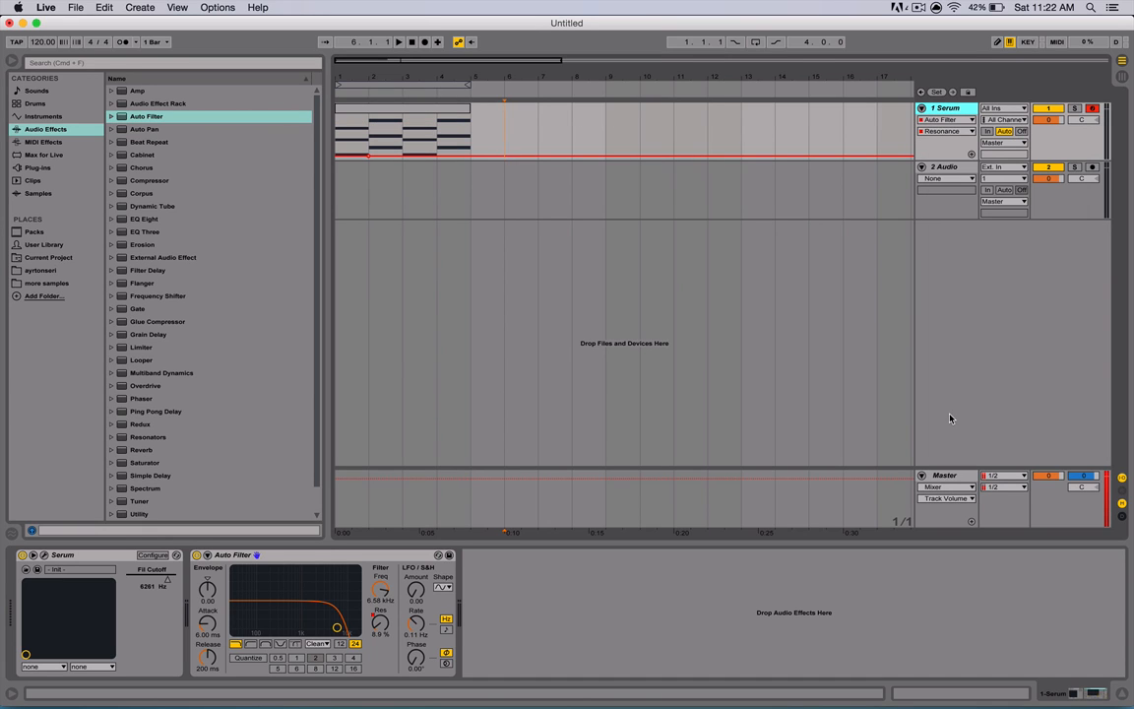
{"action": "right_click", "coordinate": [942, 154]}
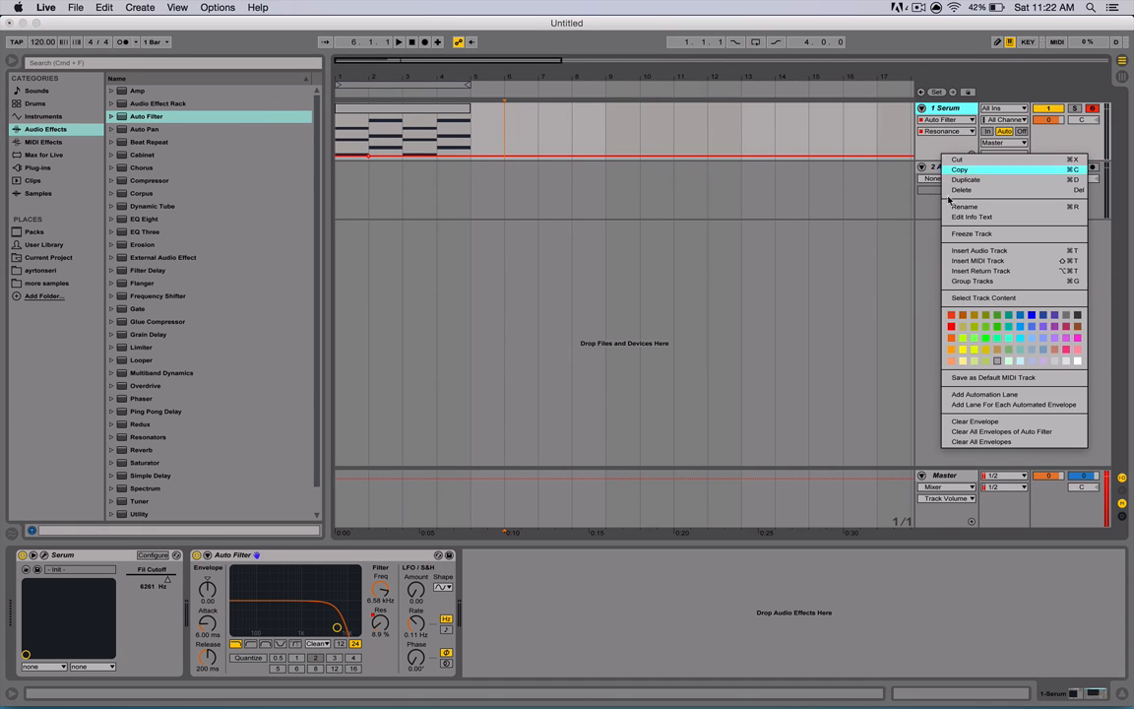
{"action": "left_click", "coordinate": [967, 421]}
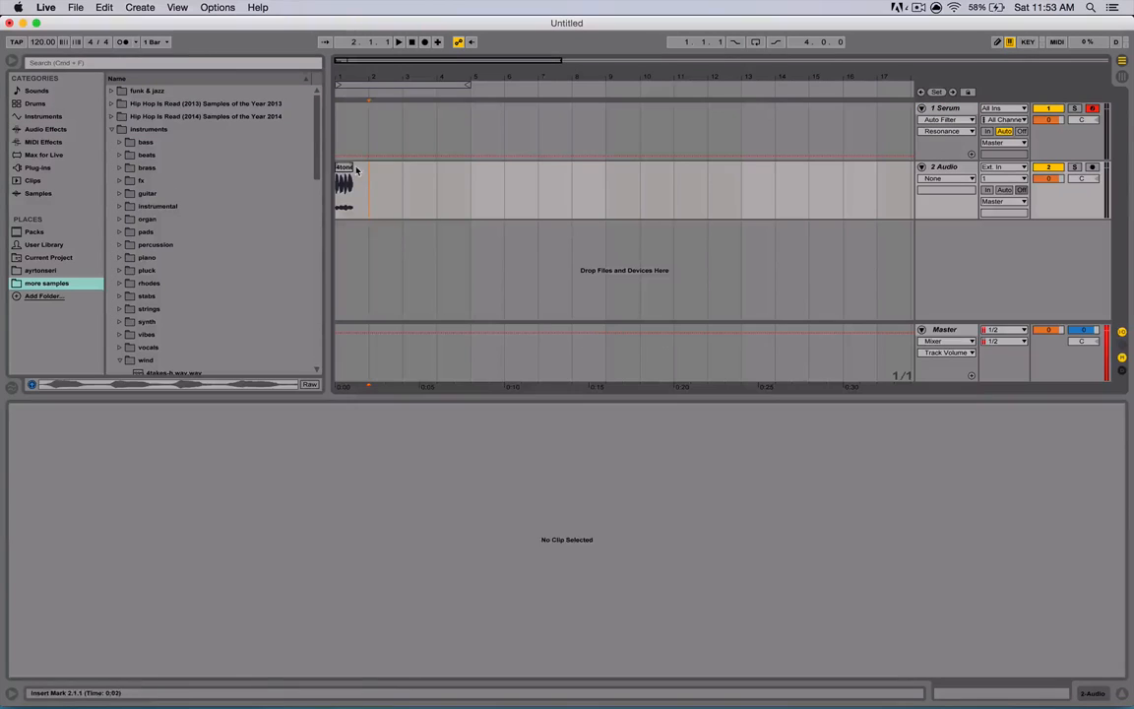
- Open the 4tones-f clip's envelopes and pick the Clip Volume envelope
{"action": "left_click", "coordinate": [344, 187]}
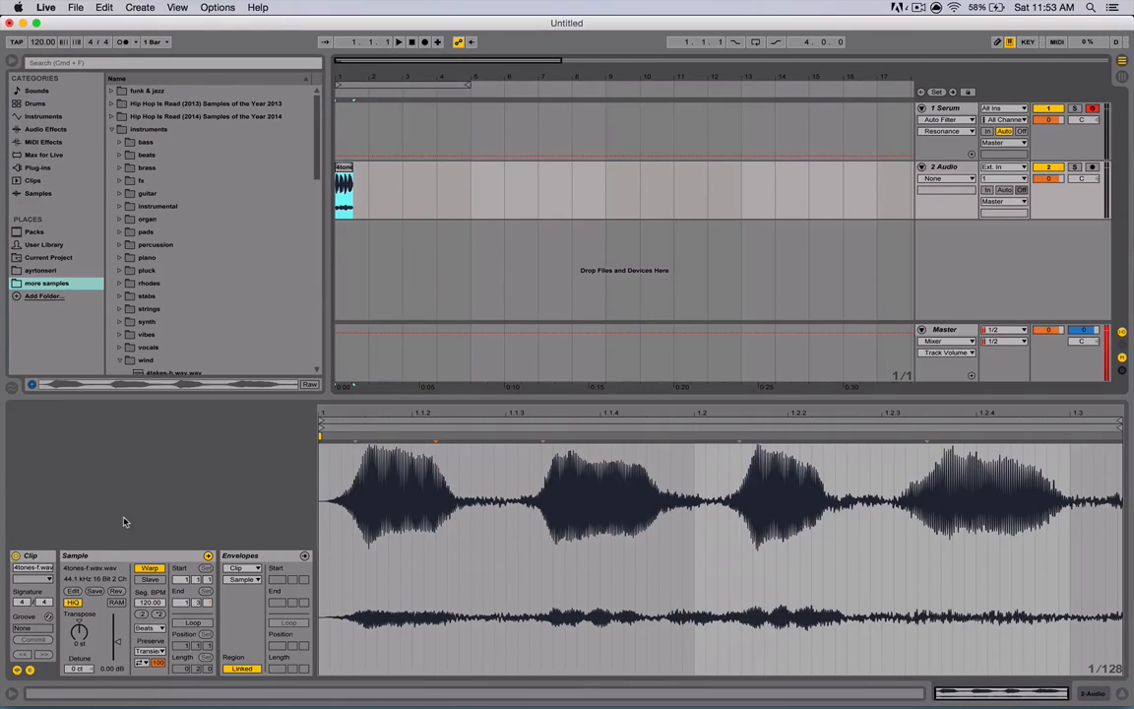
{"action": "left_click", "coordinate": [30, 670]}
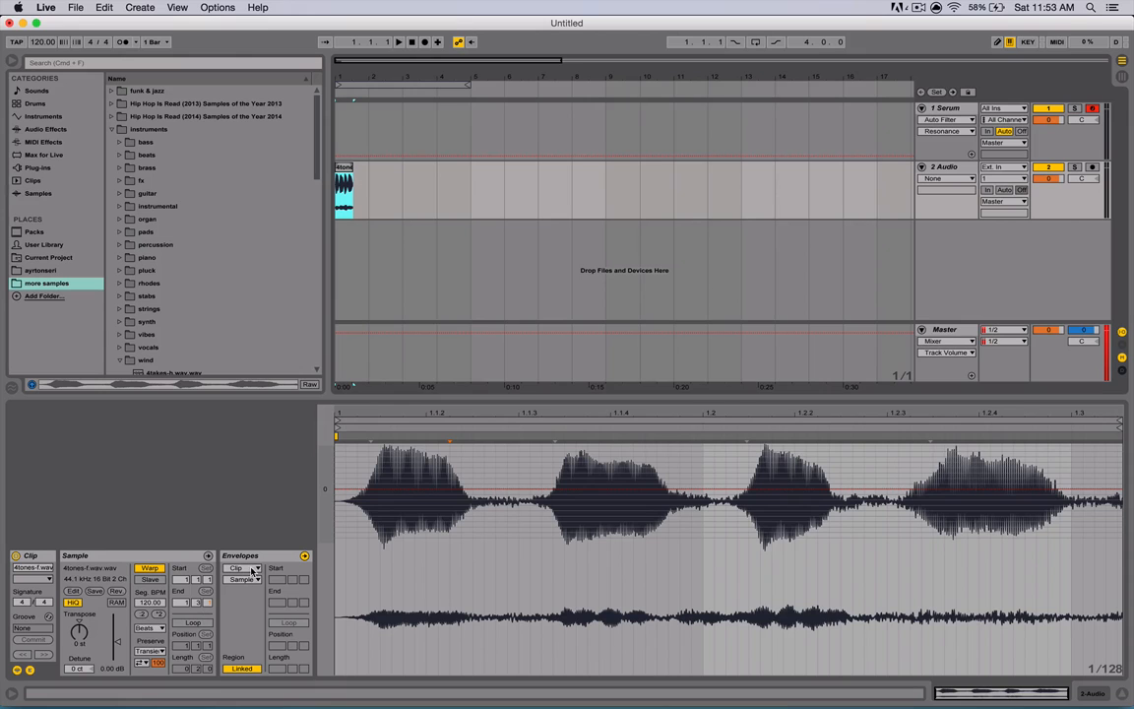
{"action": "left_click", "coordinate": [244, 578]}
{"action": "left_click", "coordinate": [248, 588]}
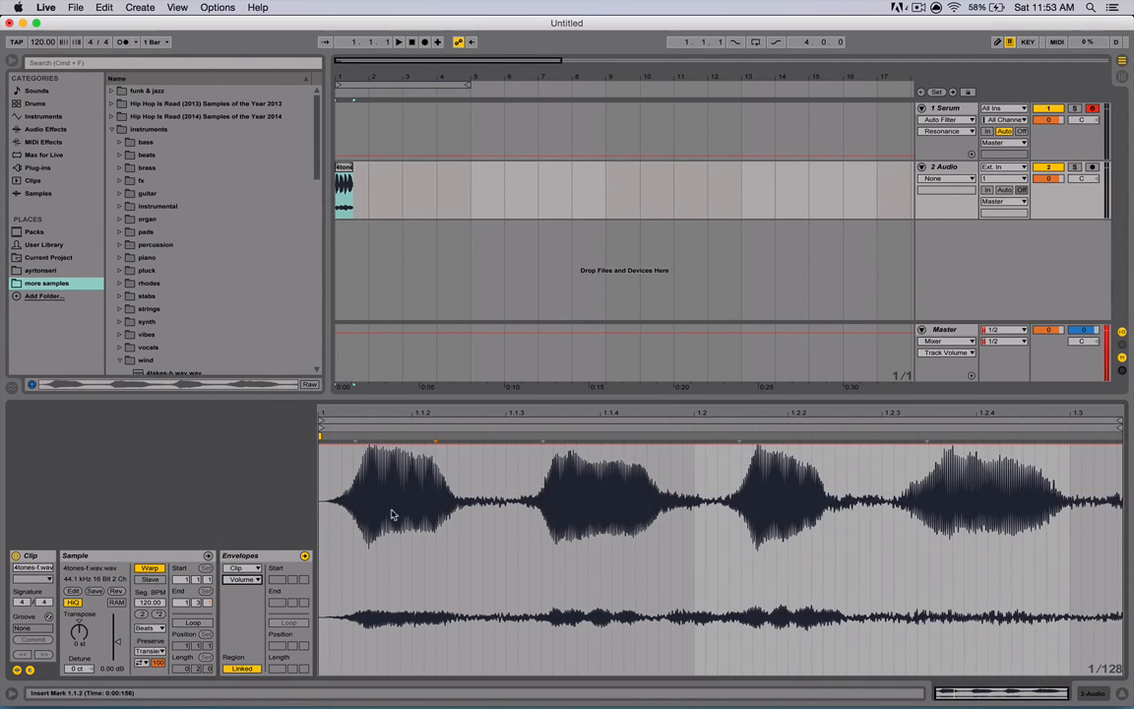
{"action": "left_click", "coordinate": [244, 579]}
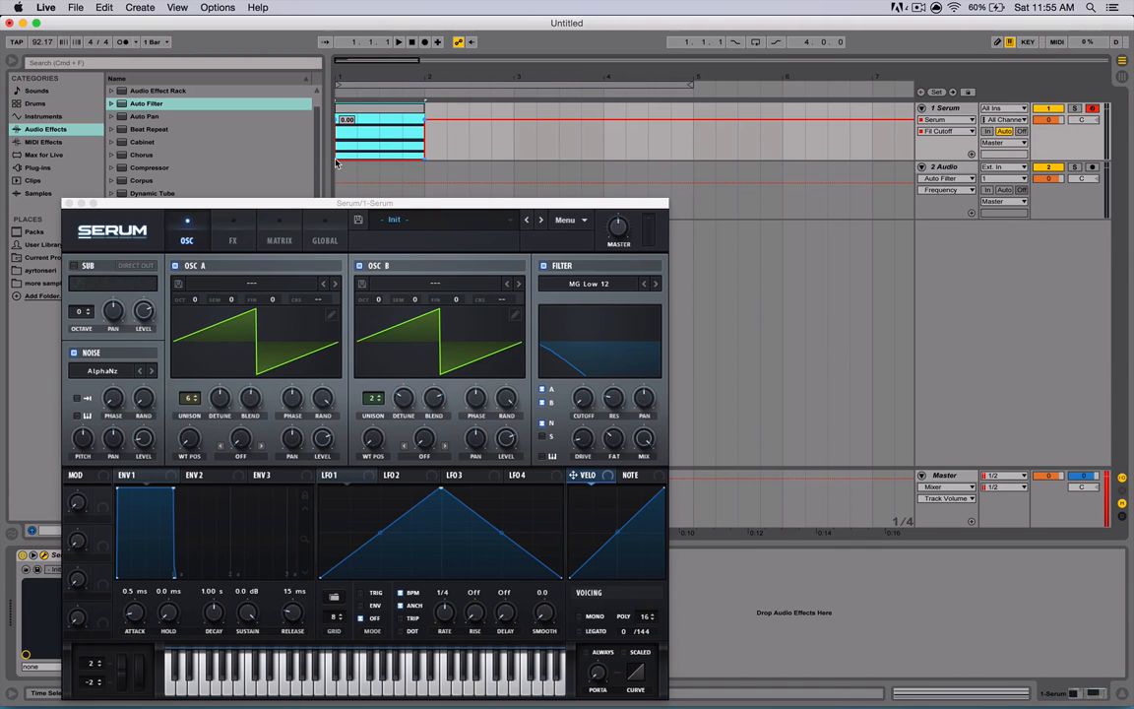
- Play the Serum clip to hear its filter cutoff automation
{"action": "left_click", "coordinate": [336, 160]}
{"action": "key", "text": "space"}
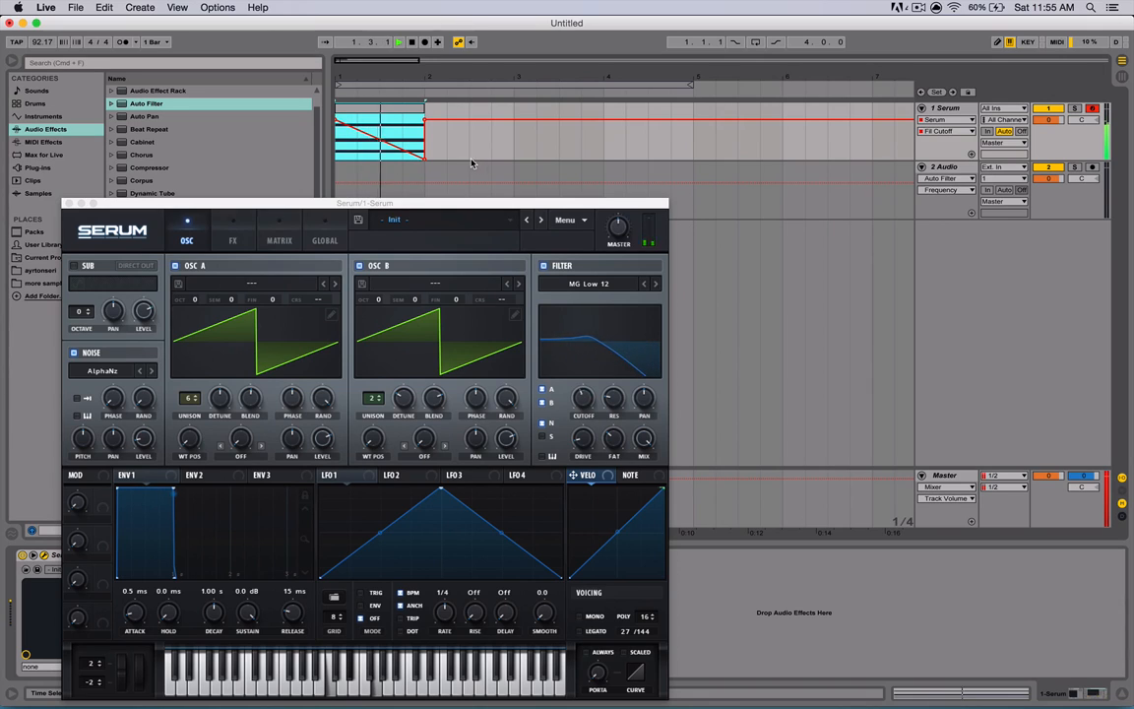
{"action": "key", "text": "space"}
- Override Serum's filter cutoff by hand, close the plug-in window, and re-enable the arrangement automation
{"action": "left_click_drag", "start_coordinate": [587, 404], "coordinate": [585, 361]}
{"action": "left_click", "coordinate": [68, 203]}
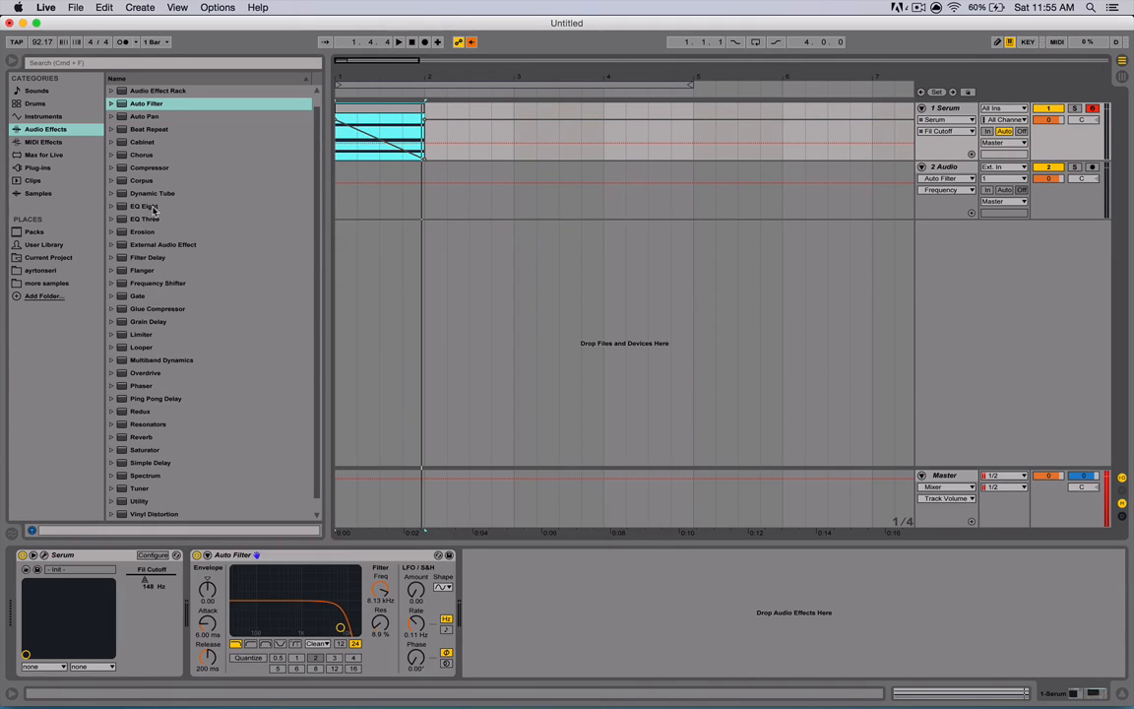
{"action": "left_click", "coordinate": [472, 44]}
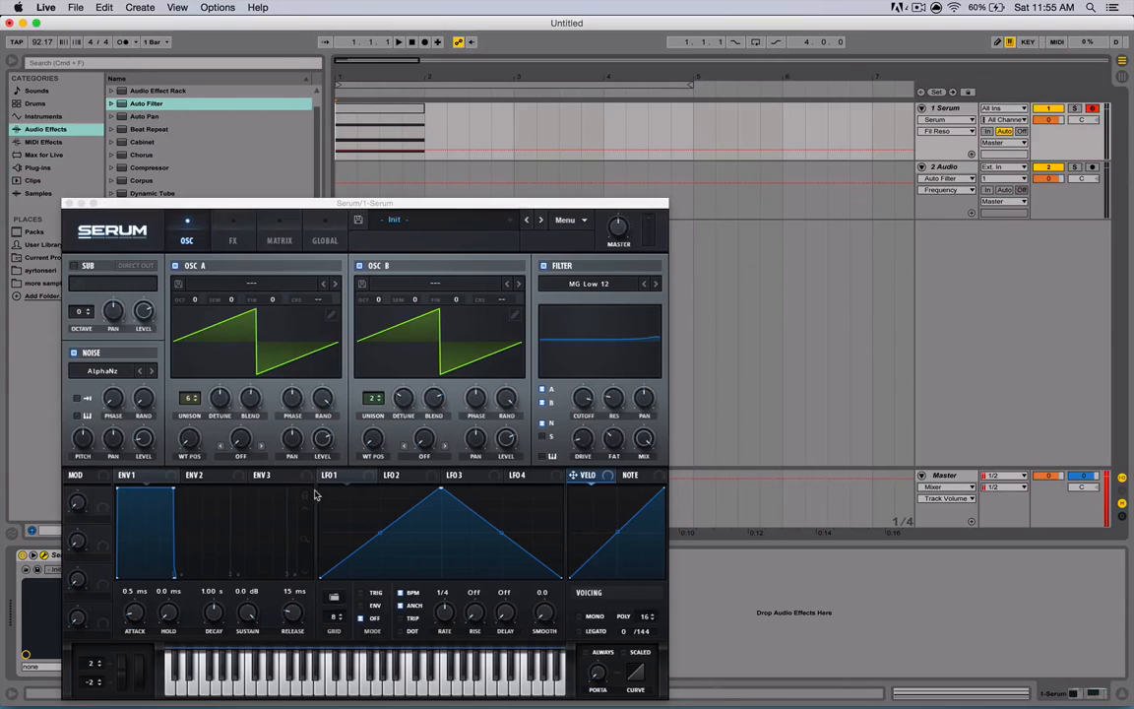
- Reset the 4tones-f clip's detune to its default value of 0 ct
{"action": "left_click", "coordinate": [593, 408]}
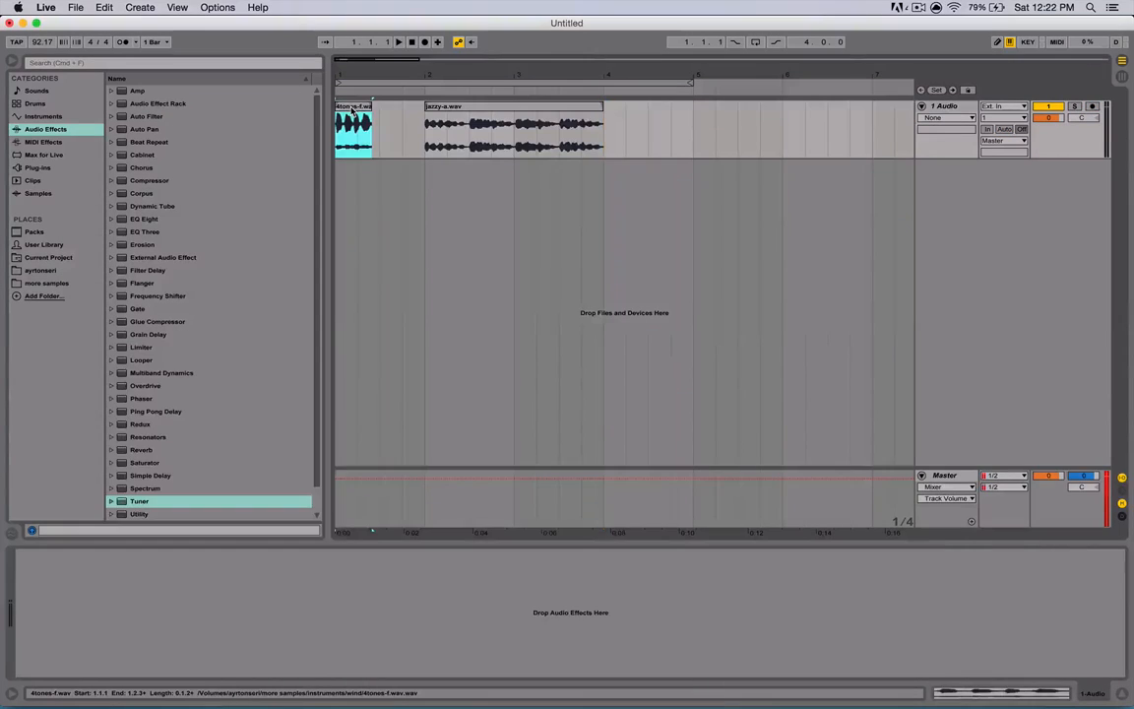
{"action": "key", "text": "shift+Tab"}
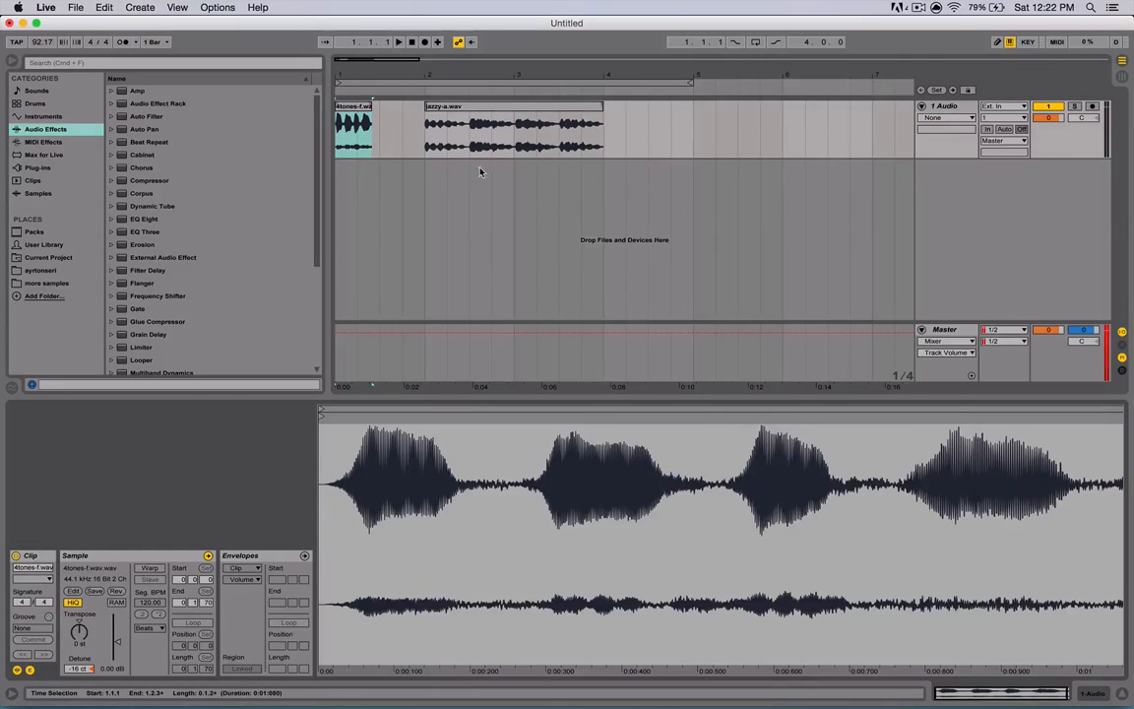
{"action": "left_click", "coordinate": [82, 670]}
{"action": "key", "text": "Delete"}
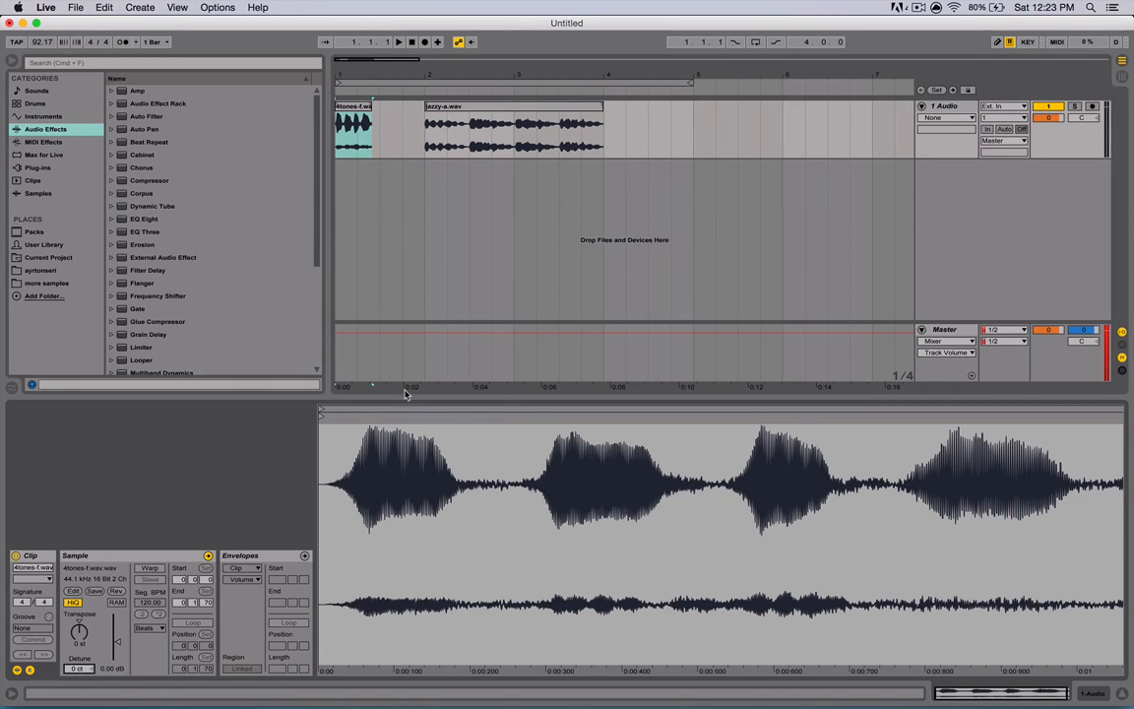
- Load the Tuner audio effect onto the Audio track
{"action": "scroll", "coordinate": [157, 335], "scroll_direction": "down", "scroll_amount": 6}
{"action": "left_click", "coordinate": [140, 329]}
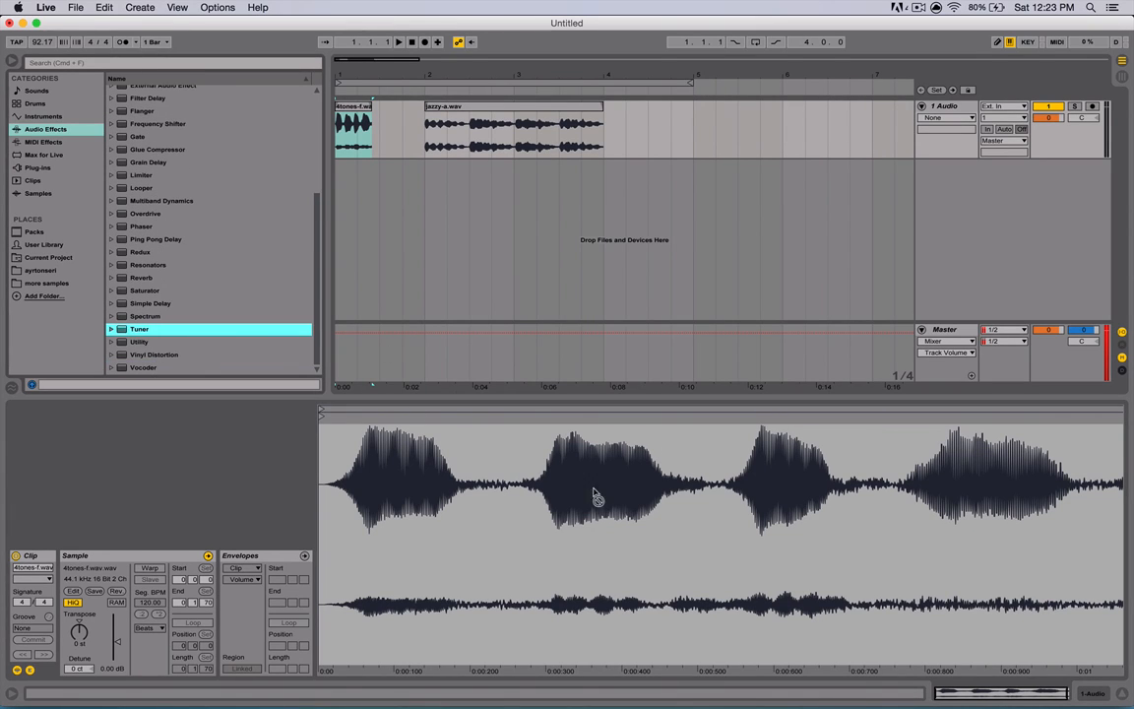
{"action": "left_click", "coordinate": [1089, 694]}
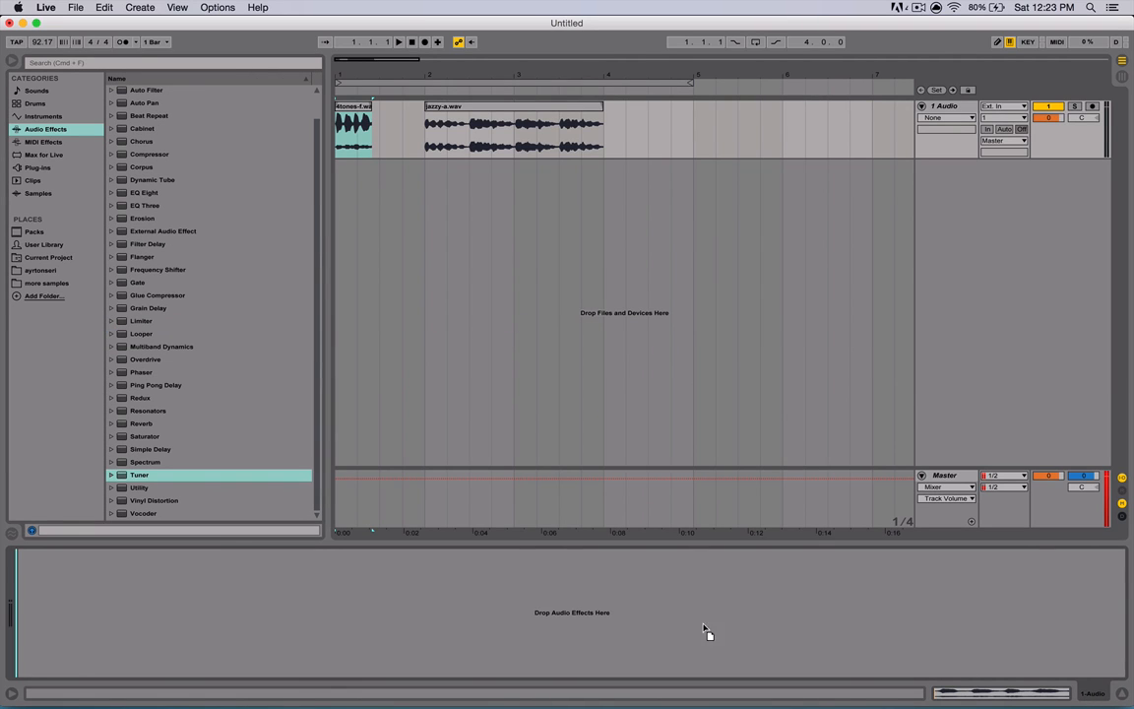
{"action": "key", "text": "Return"}
- Play the clip through the Tuner in its histogram view, then return to the classic view
{"action": "key", "text": "space"}
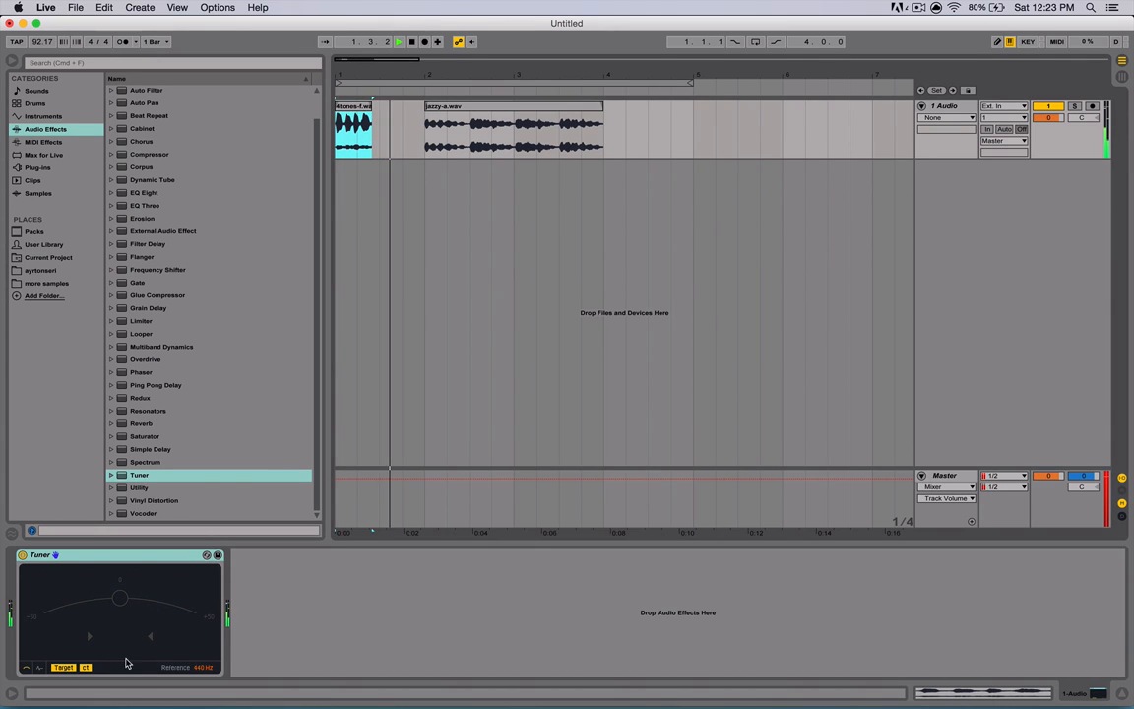
{"action": "left_click", "coordinate": [40, 668]}
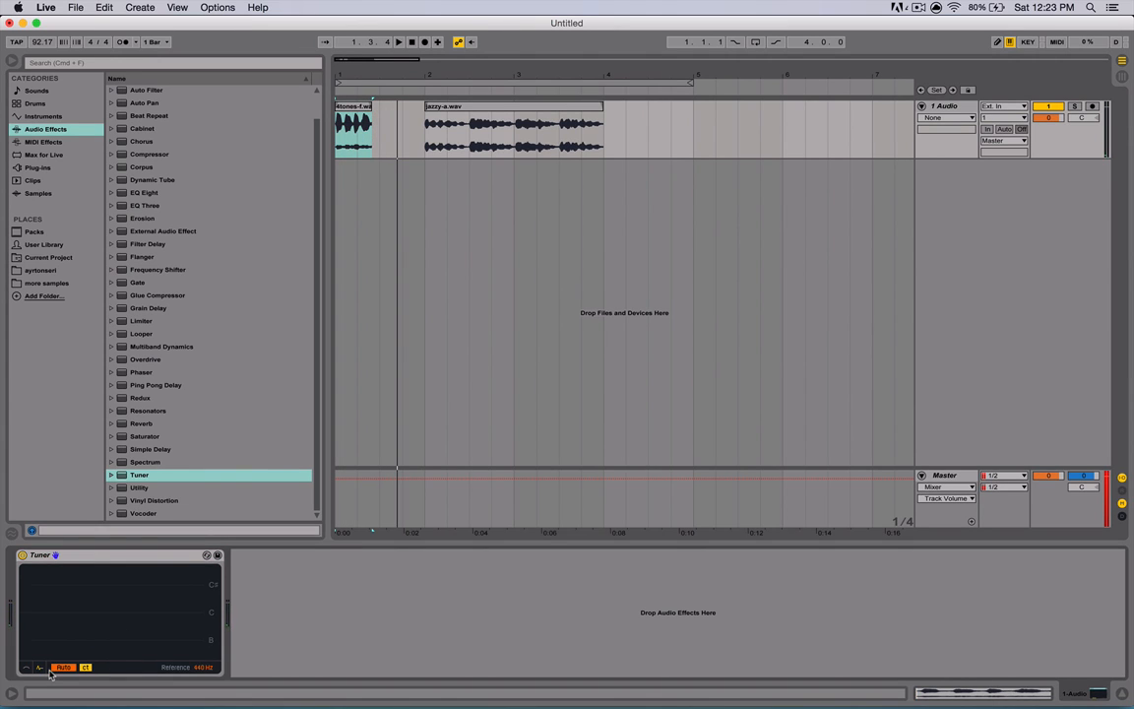
{"action": "key", "text": "space"}
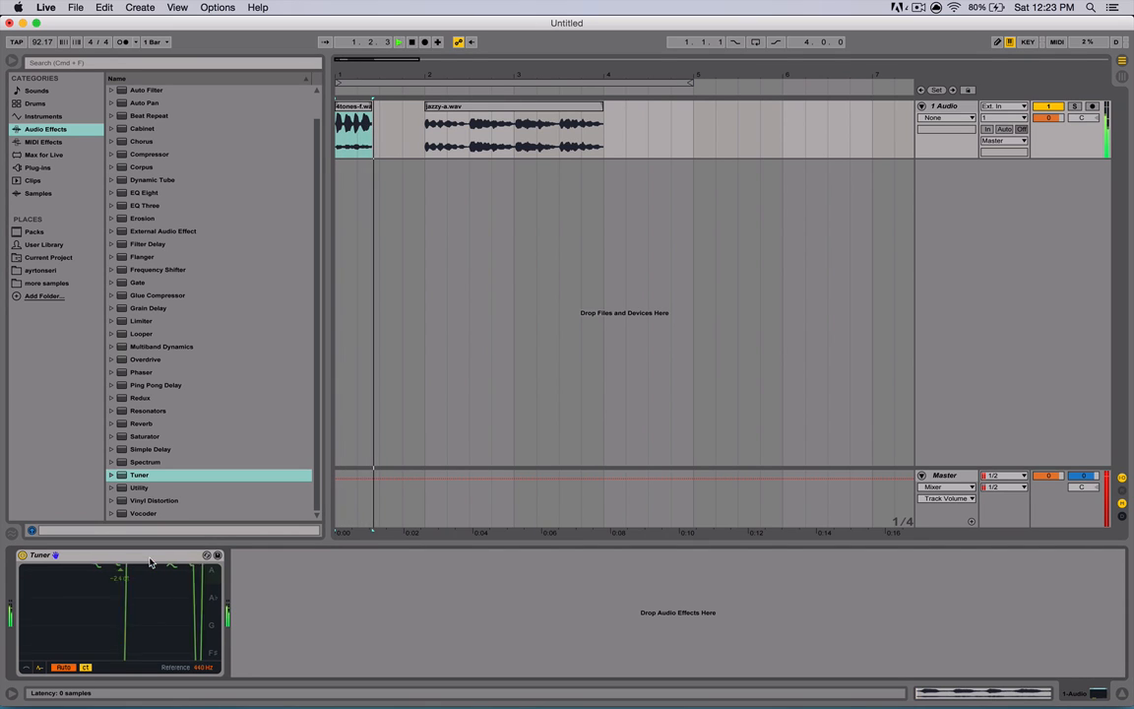
{"action": "key", "text": "space"}
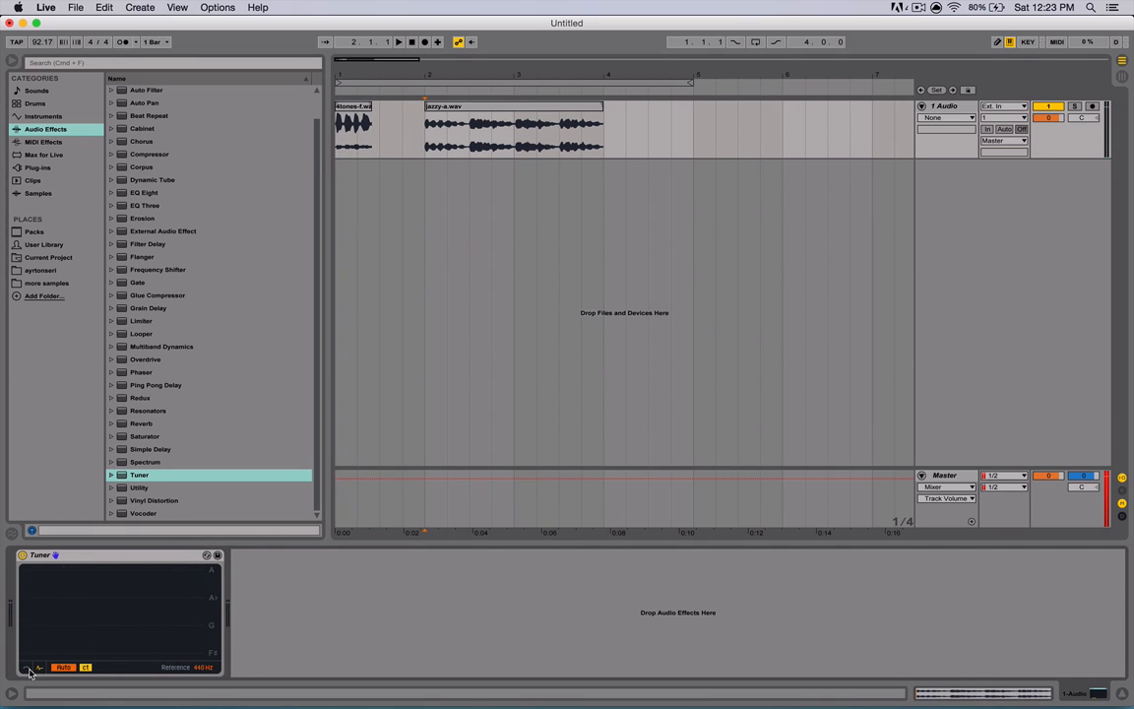
{"action": "left_click", "coordinate": [27, 668]}
- Play the clip through the Tuner, add the Spectrum effect after it on the Audio track, and play the jazzy-a clip through both
{"action": "key", "text": "space"}
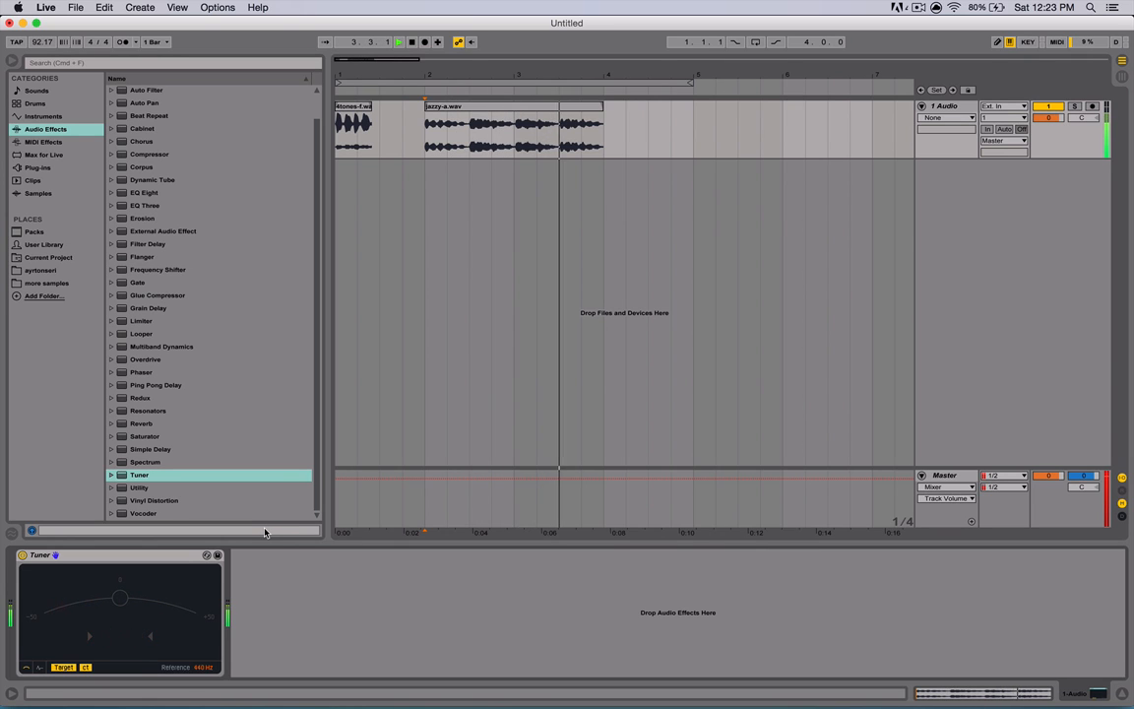
{"action": "key", "text": "space"}
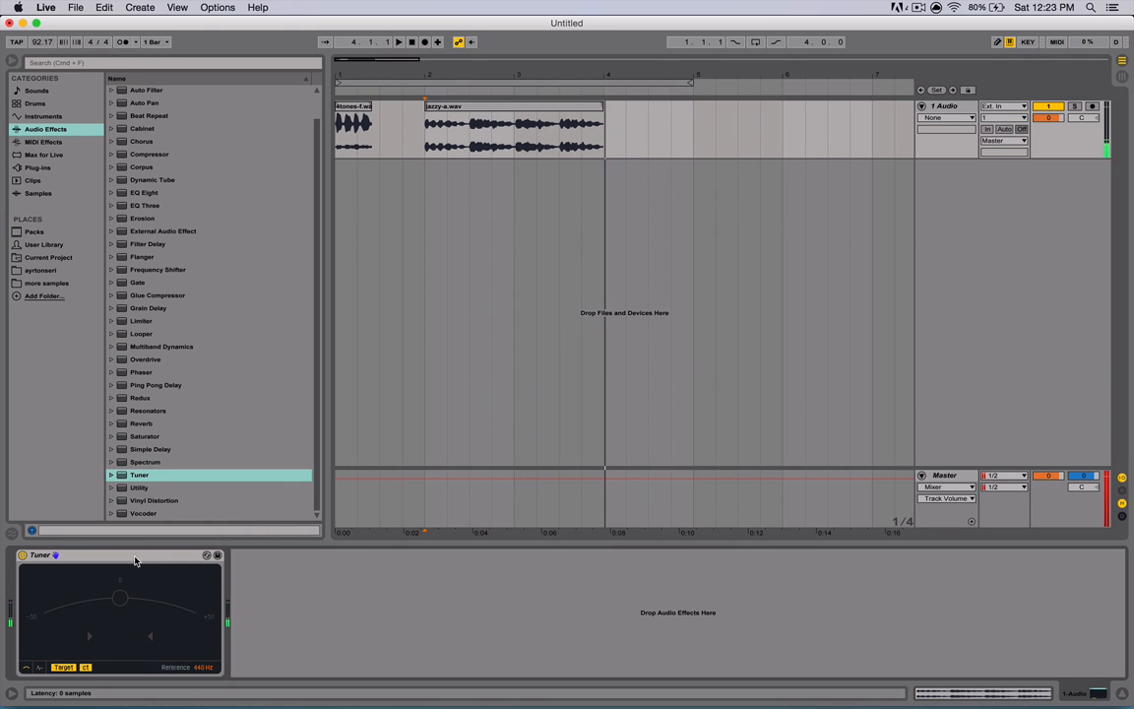
{"action": "double_click", "coordinate": [145, 461]}
{"action": "key", "text": "space"}
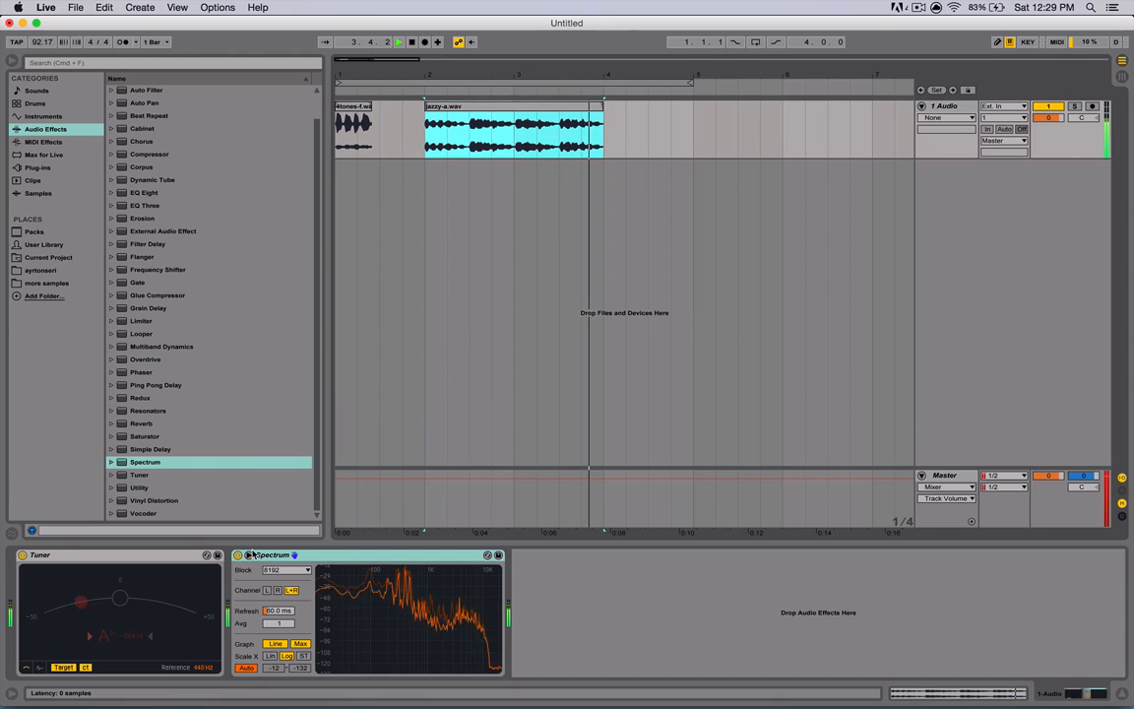
{"action": "key", "text": "space"}
{"action": "key", "text": "space"}
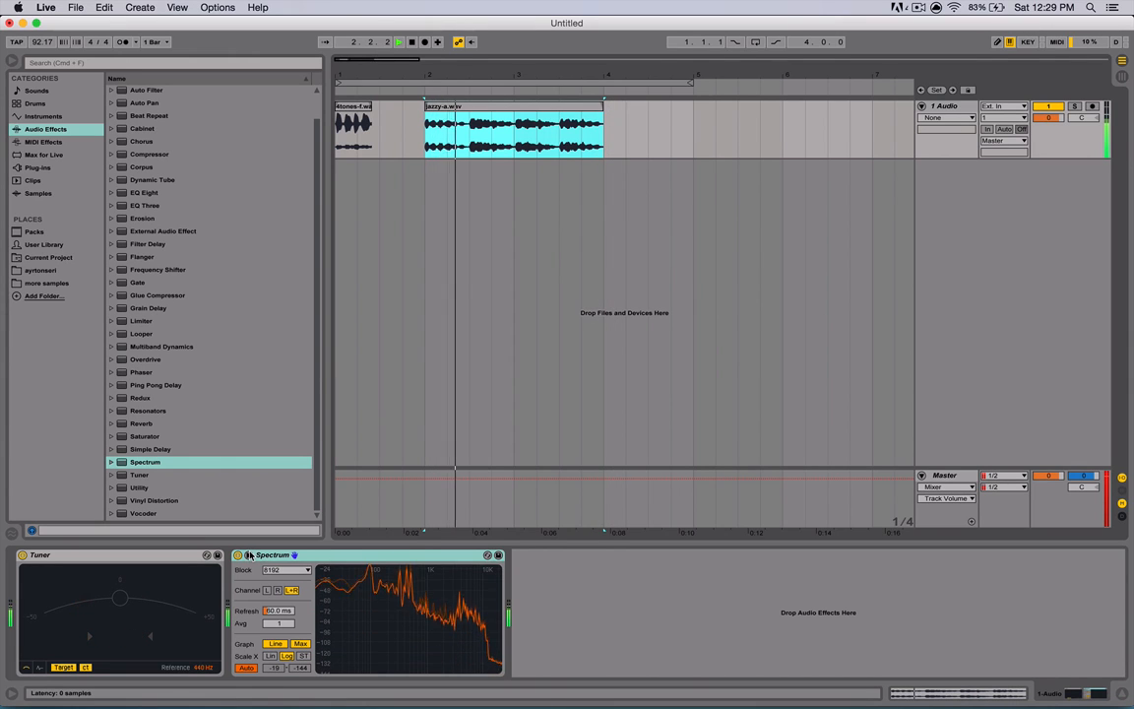
- Hide the device view and select the Tuner in the Audio Effects list
{"action": "left_click", "coordinate": [293, 555]}
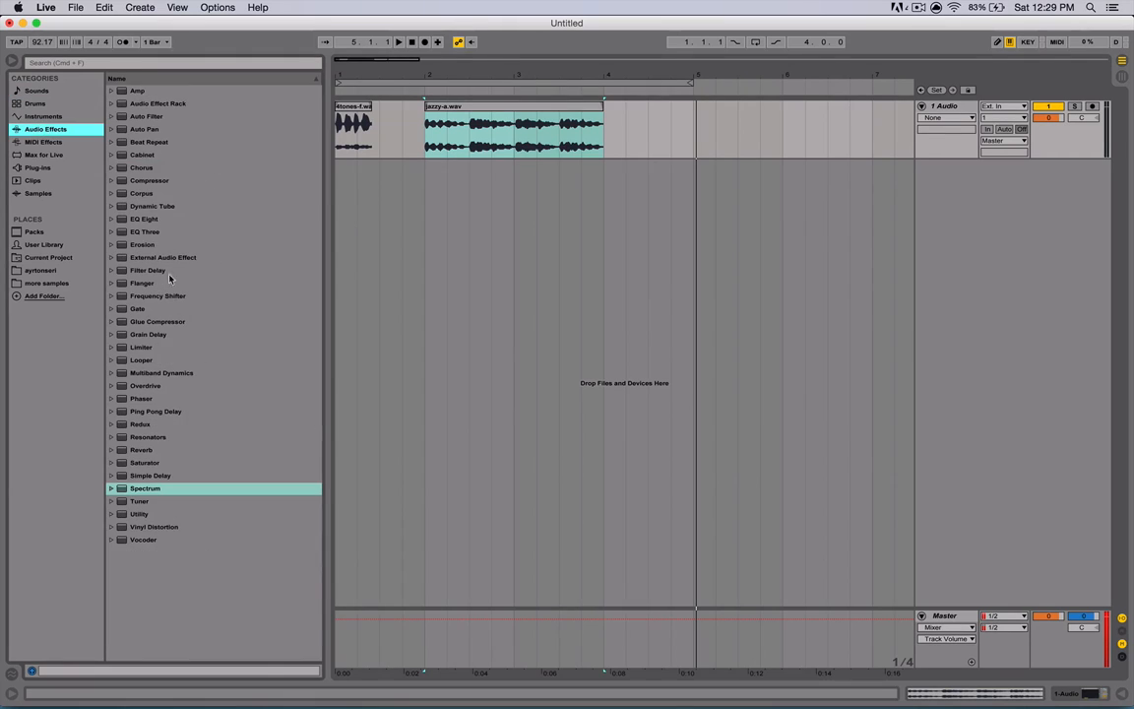
{"action": "left_click", "coordinate": [135, 502]}
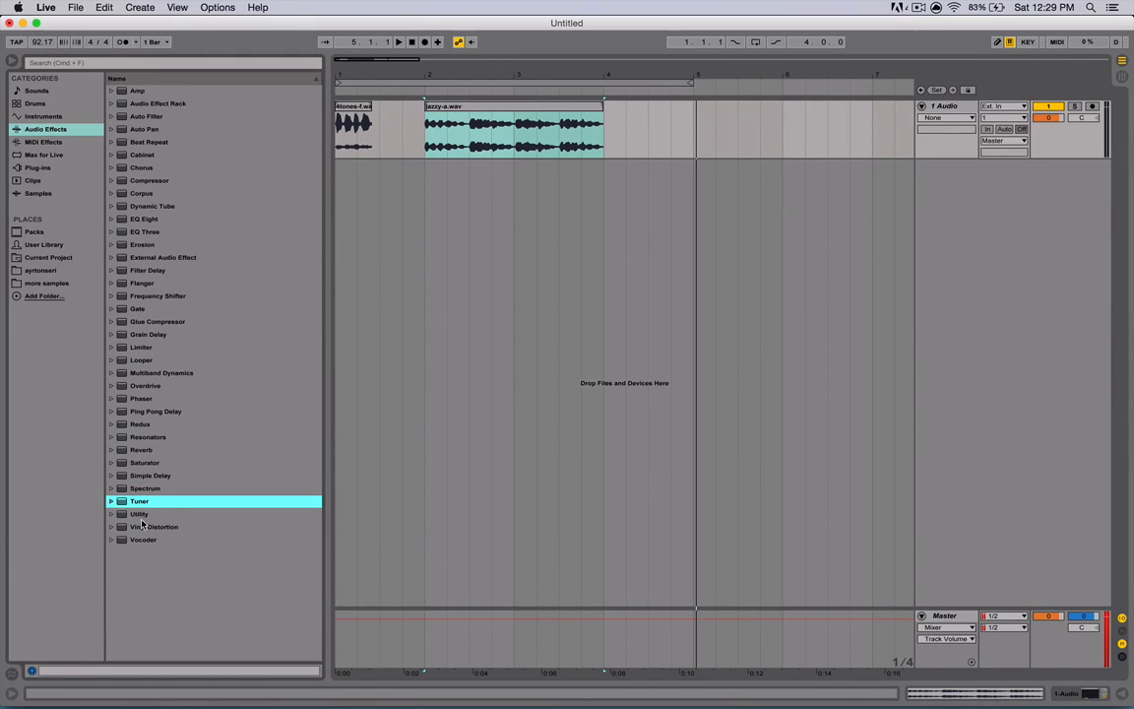
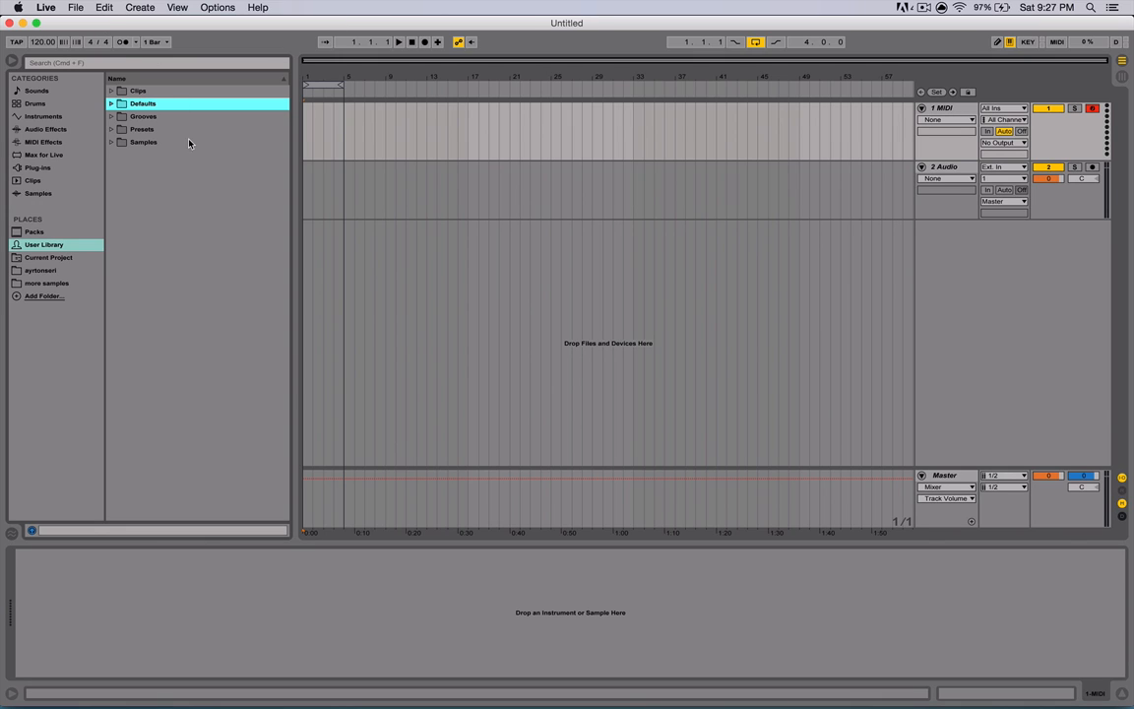
{"action": "left_click", "coordinate": [305, 159]}
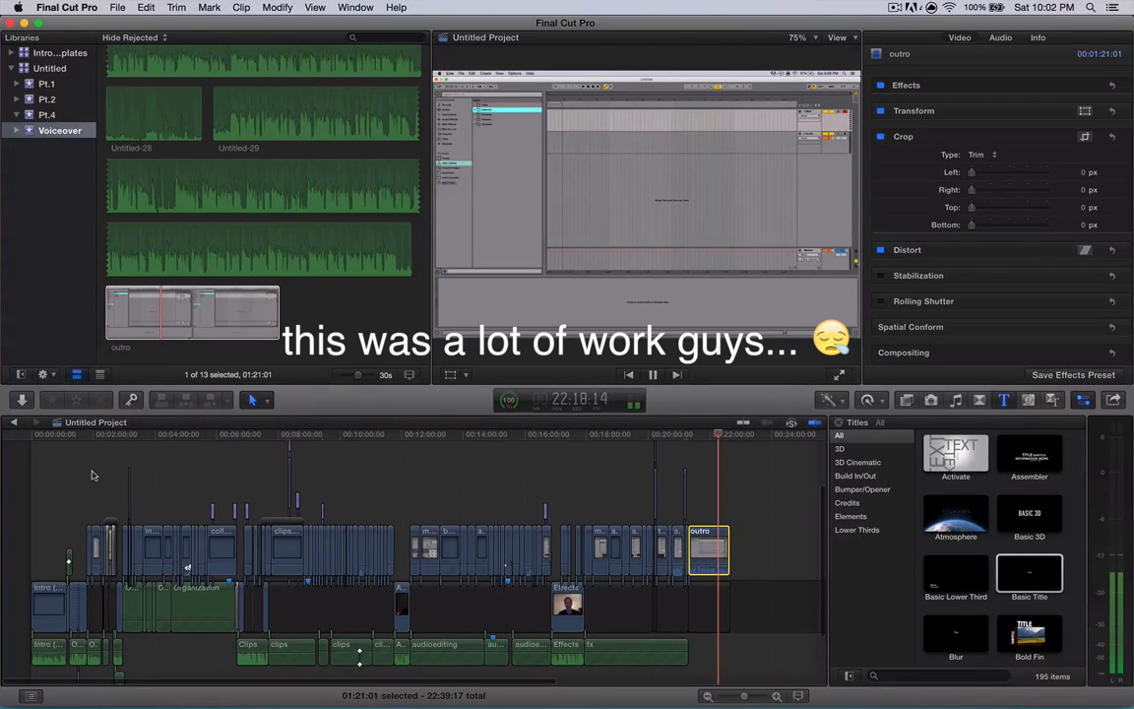
{"action": "scroll", "coordinate": [94, 476], "scroll_direction": "up", "scroll_amount": 3}
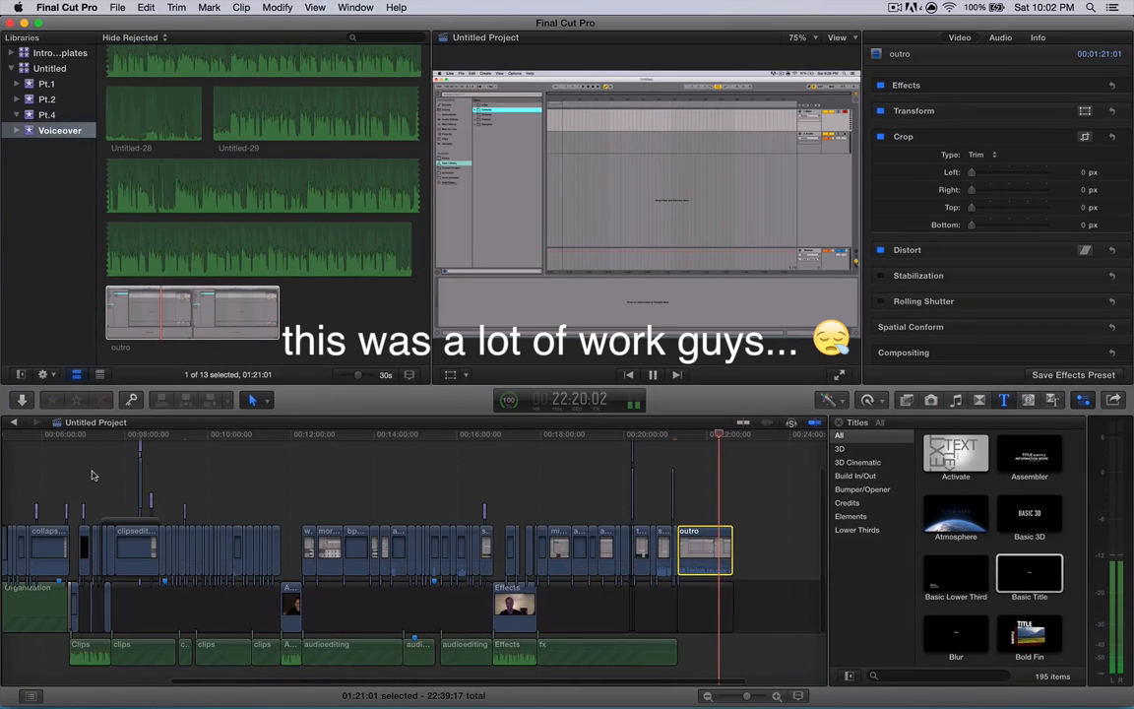
{"action": "scroll", "coordinate": [93, 475], "scroll_direction": "right", "scroll_amount": 2}
{"action": "scroll", "coordinate": [92, 476], "scroll_direction": "left", "scroll_amount": 10}
{"action": "scroll", "coordinate": [91, 476], "scroll_direction": "down", "scroll_amount": 2}
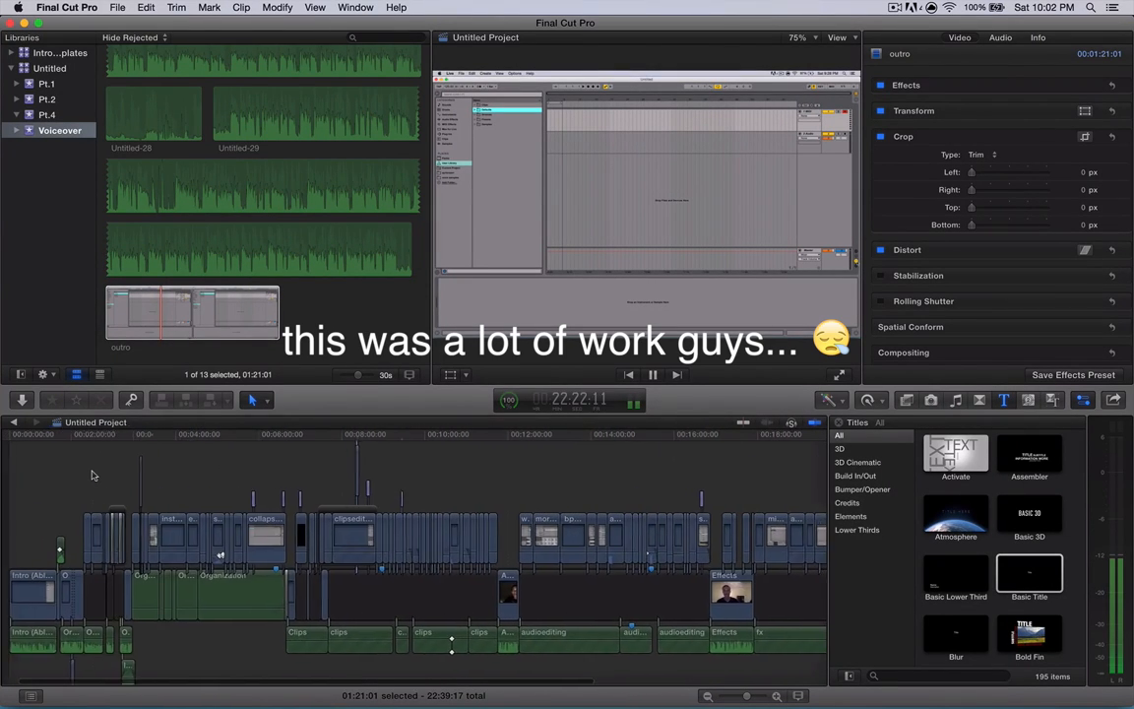